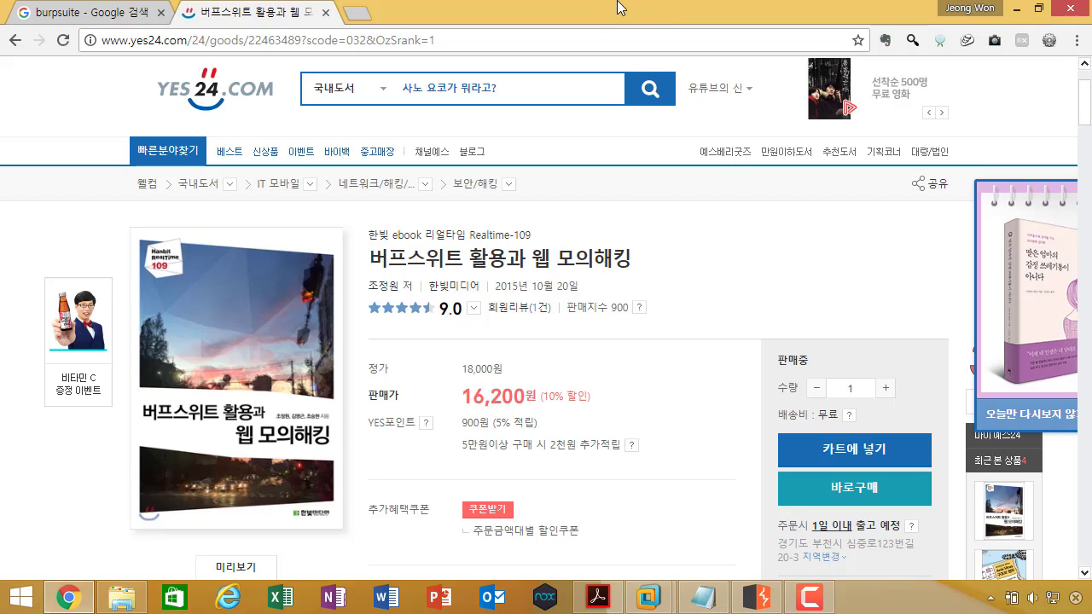
# Step: Close the YES24 book page in Chrome and return to the burpsuite search results after viewing Burp Suite
pyautogui.click(757, 597)
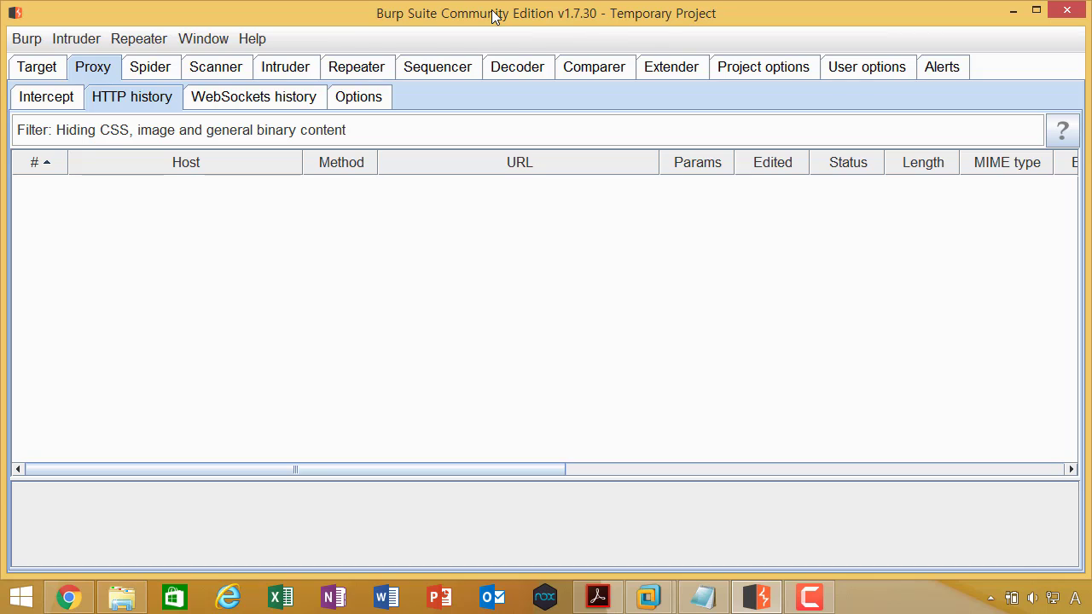
pyautogui.hotkey('alt', 'Tab')
pyautogui.click(325, 13)
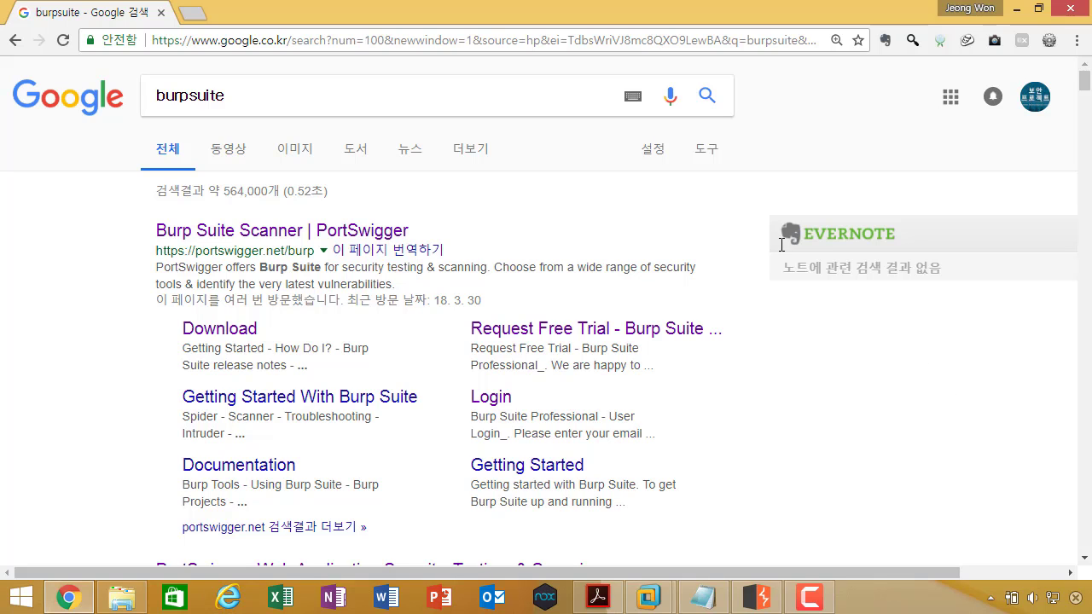
pyautogui.hotkey('alt', 'Tab')
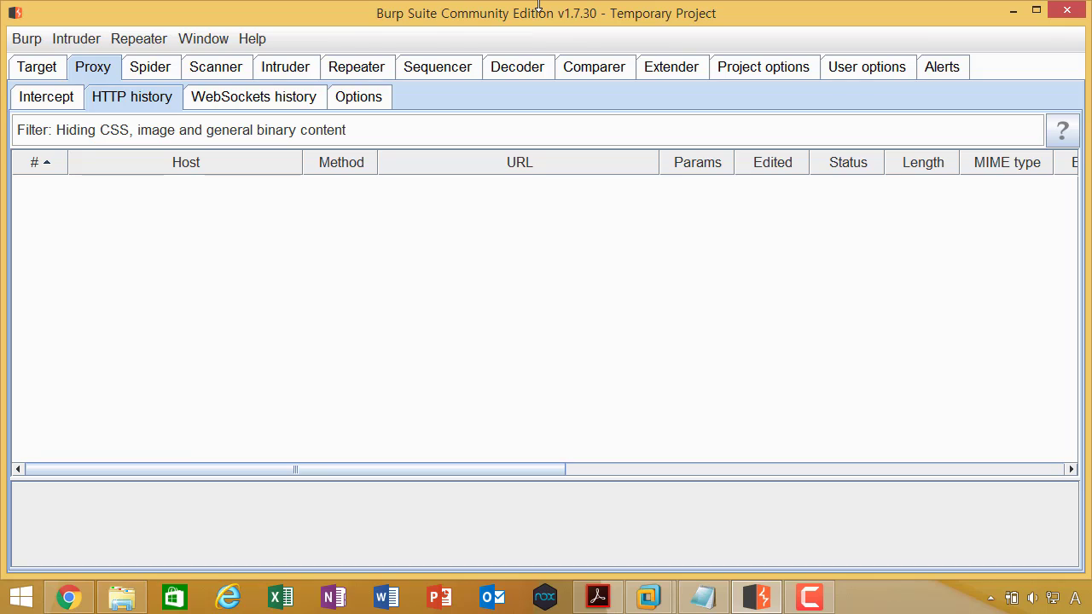
pyautogui.hotkey('alt', 'Tab')
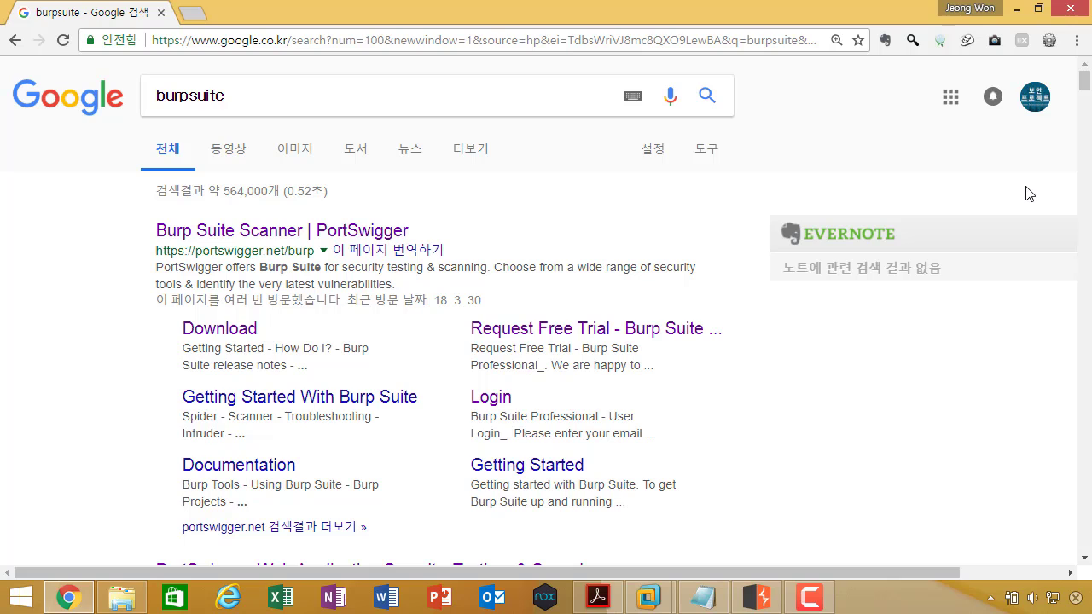
pyautogui.click(1077, 40)
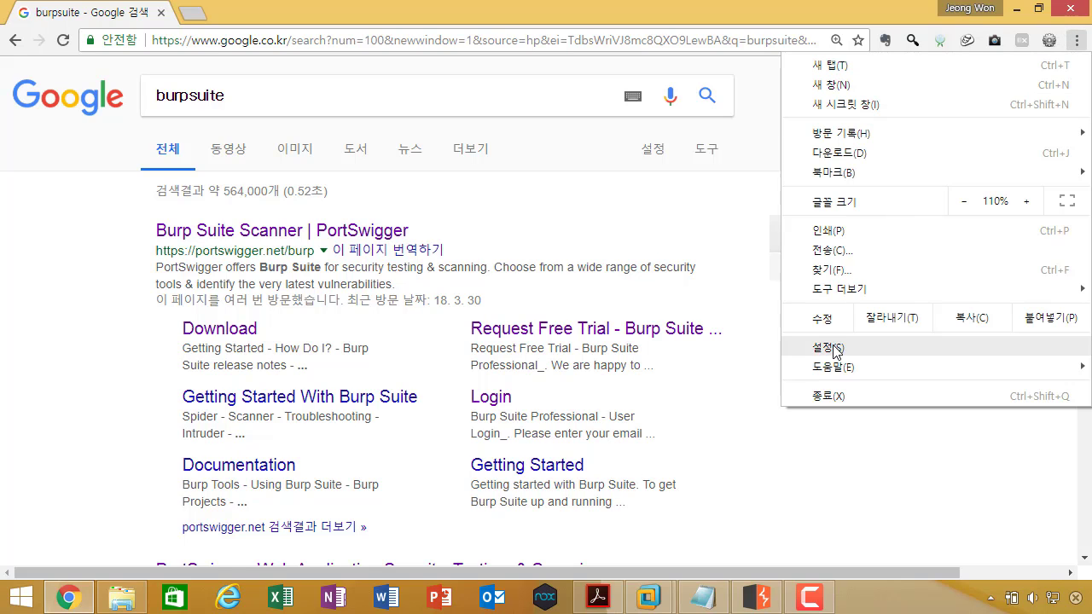
pyautogui.click(612, 8)
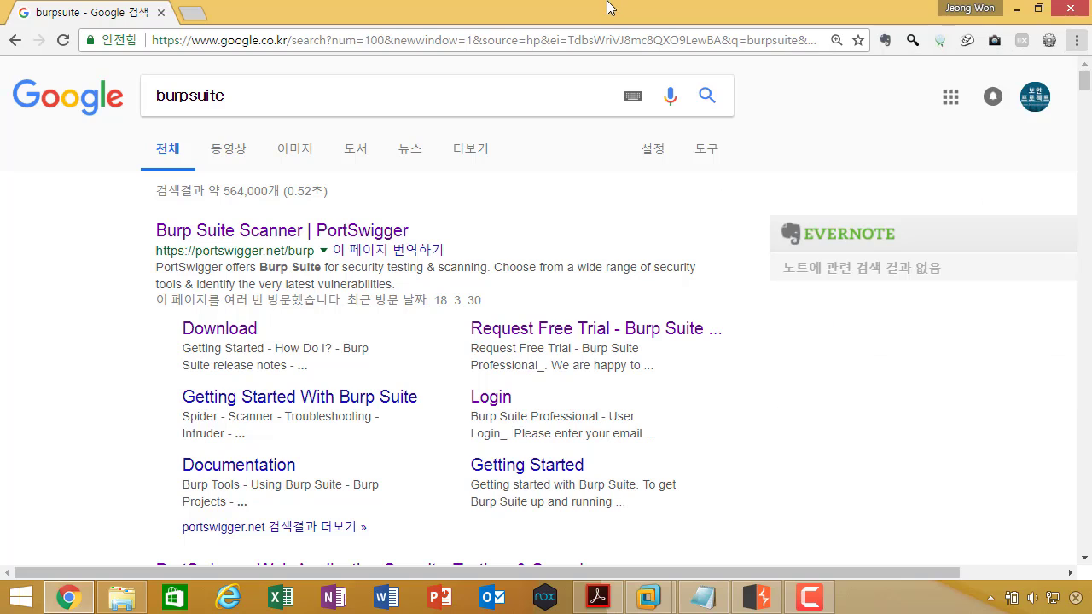
pyautogui.click(1077, 40)
pyautogui.click(1055, 40)
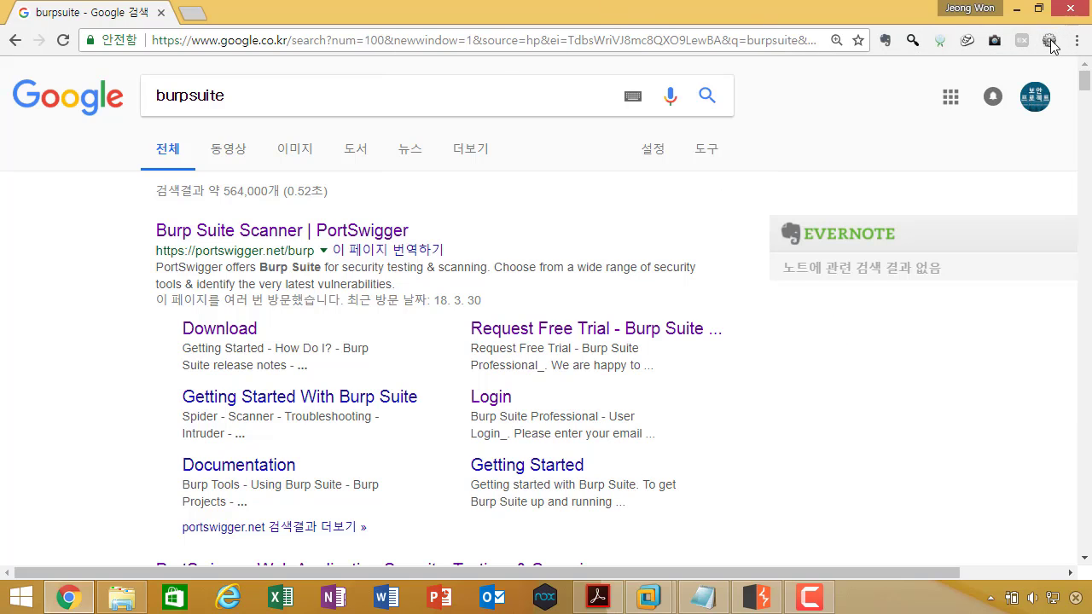
pyautogui.click(1049, 40)
# Step: Open Chrome's settings and expand the advanced options to reach the System section with the proxy entry
pyautogui.click(1077, 42)
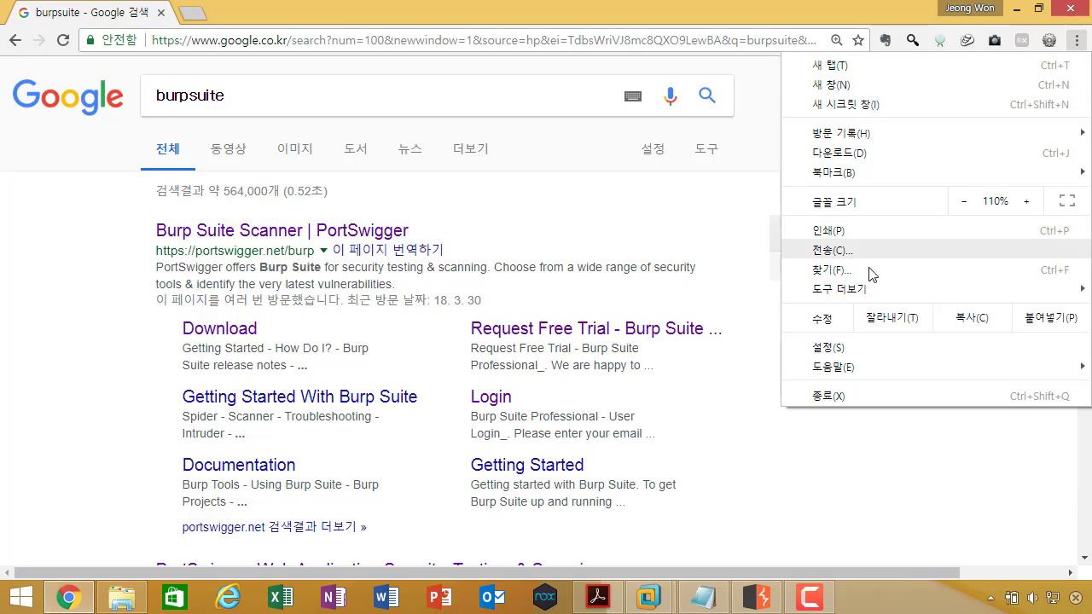
pyautogui.click(849, 348)
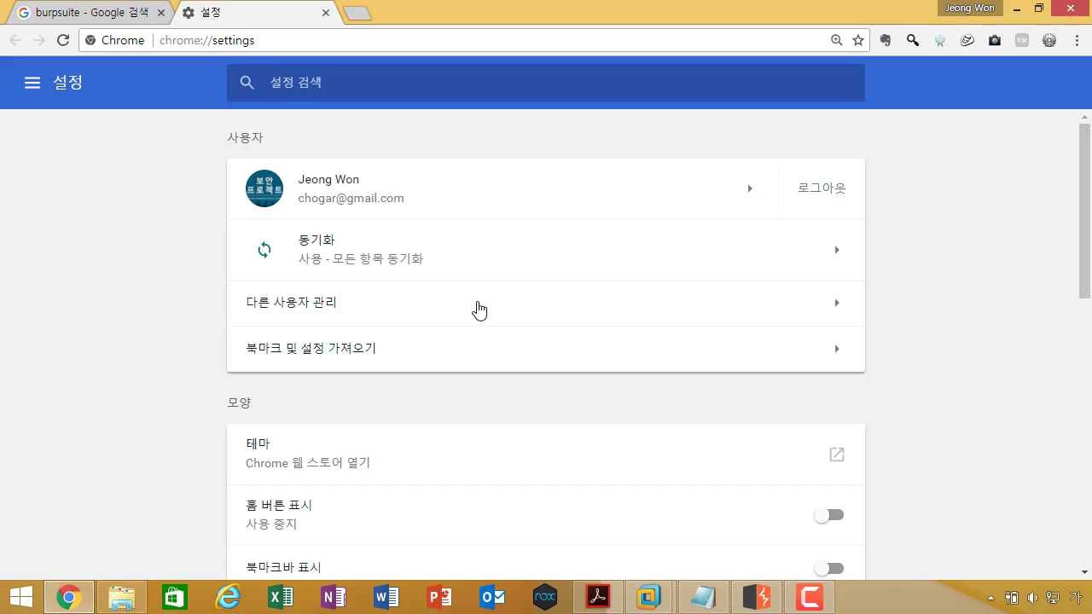
pyautogui.scroll(-5, 478, 309)
pyautogui.scroll(-1, 477, 309)
pyautogui.scroll(-3, 478, 309)
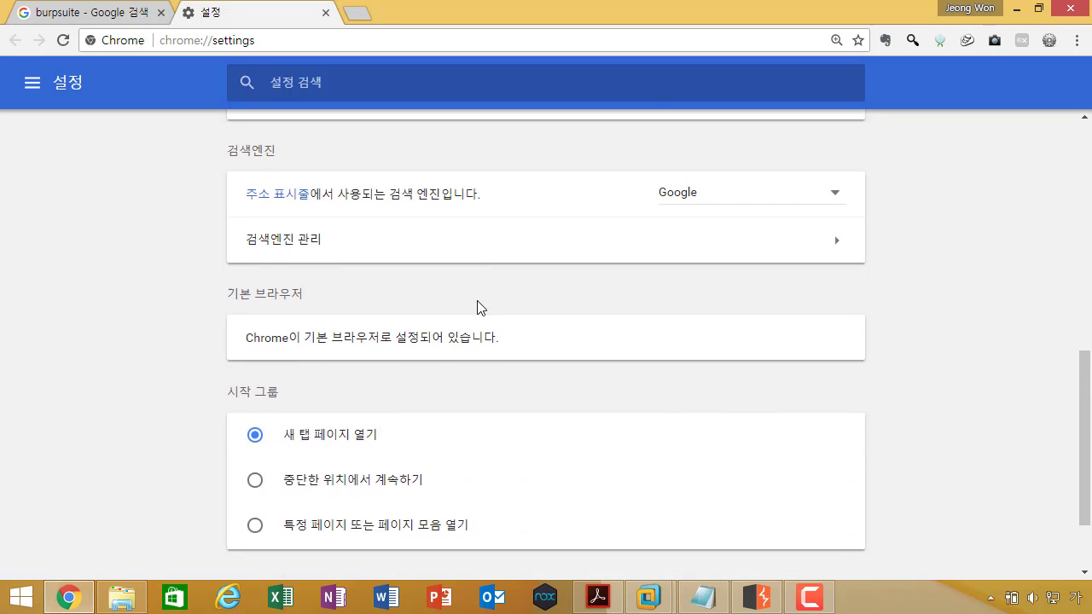
pyautogui.click(539, 506)
pyautogui.scroll(-8, 509, 422)
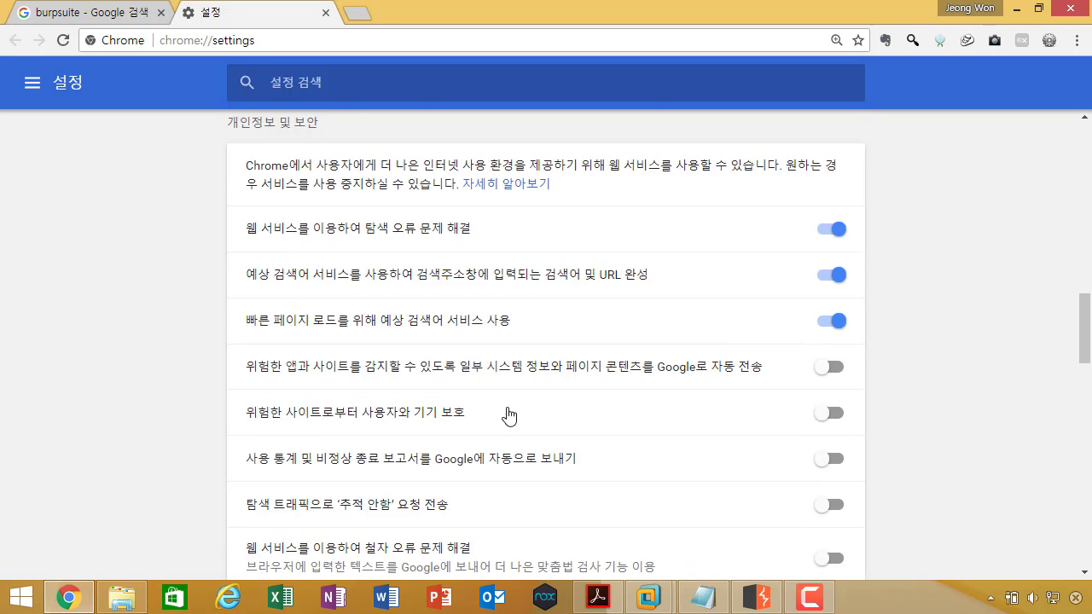
pyautogui.scroll(-9, 509, 414)
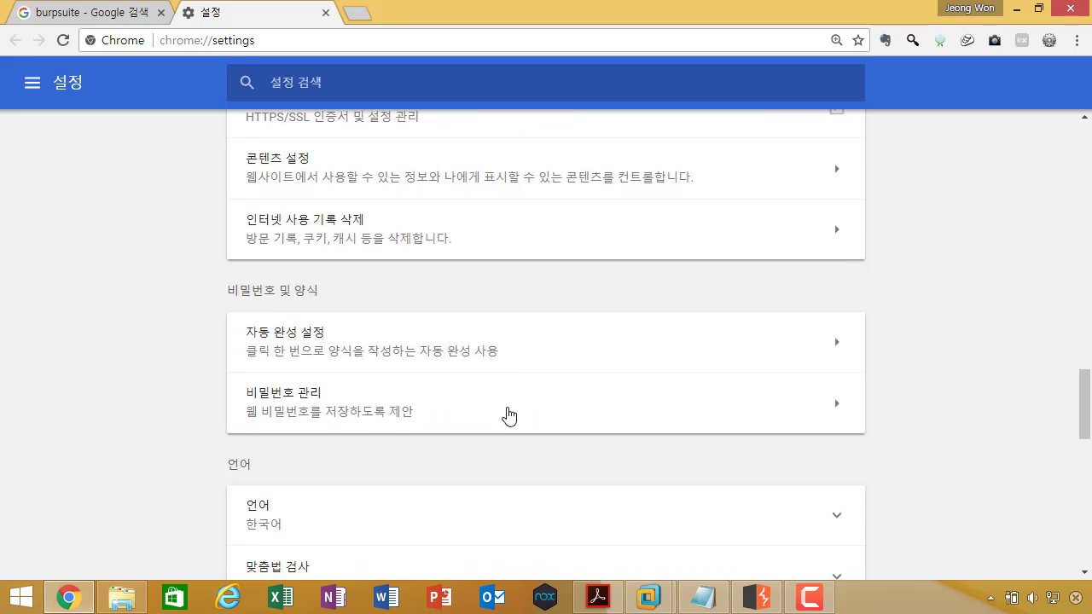
pyautogui.scroll(-5, 509, 416)
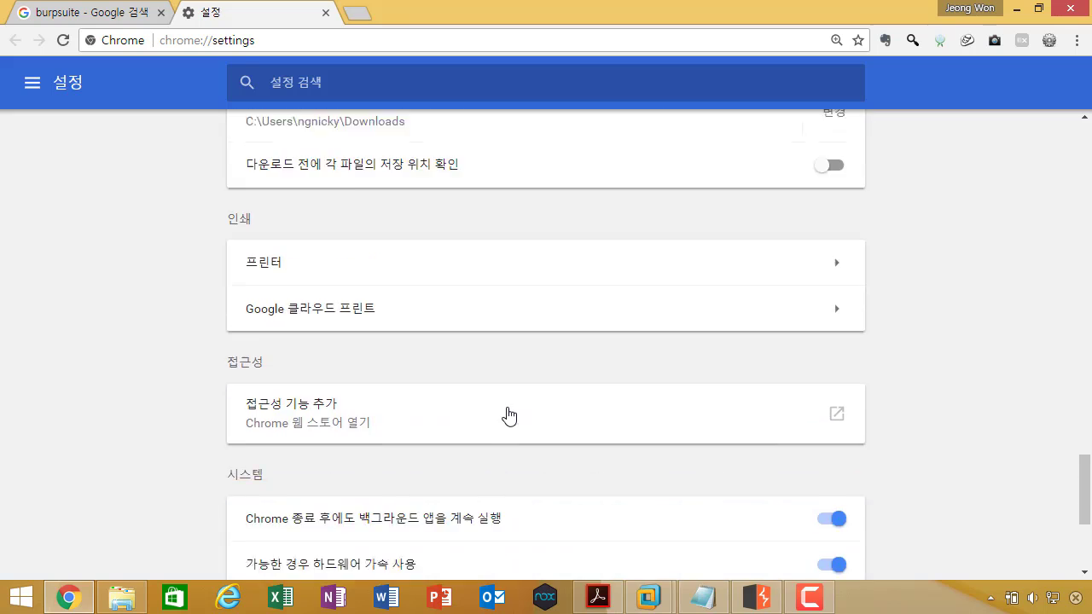
pyautogui.scroll(-1, 509, 416)
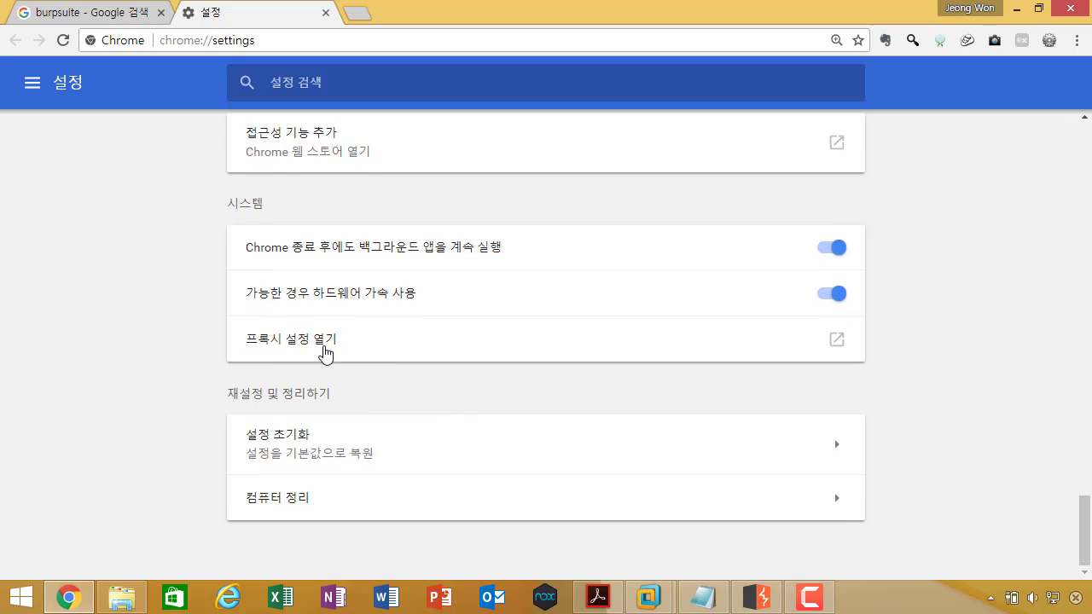
pyautogui.click(322, 343)
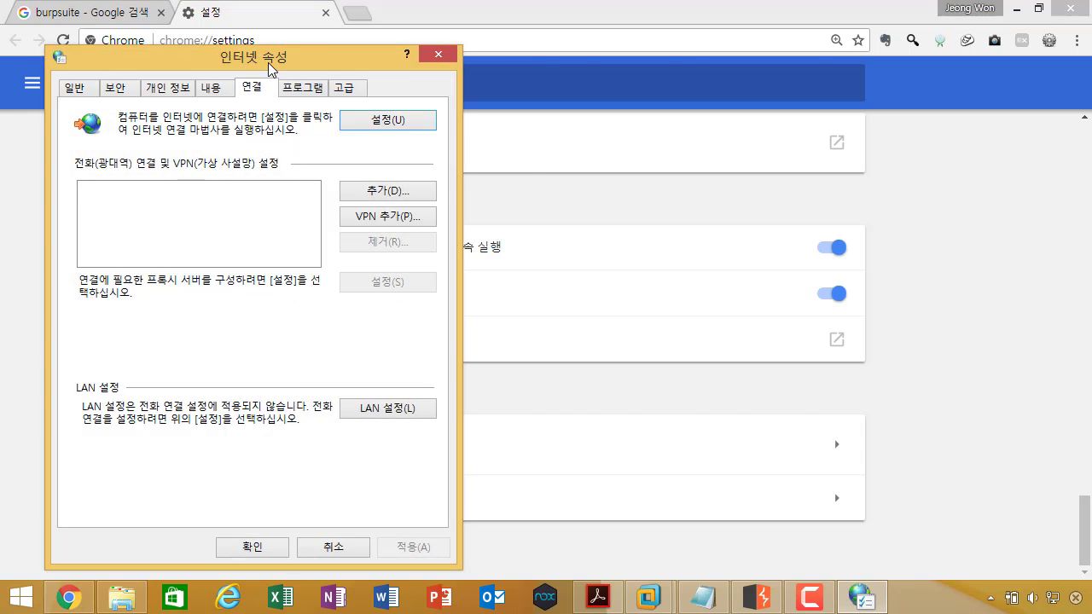
pyautogui.moveTo(292, 55); pyautogui.dragTo(455, 27)
pyautogui.click(431, 49)
pyautogui.click(618, 53)
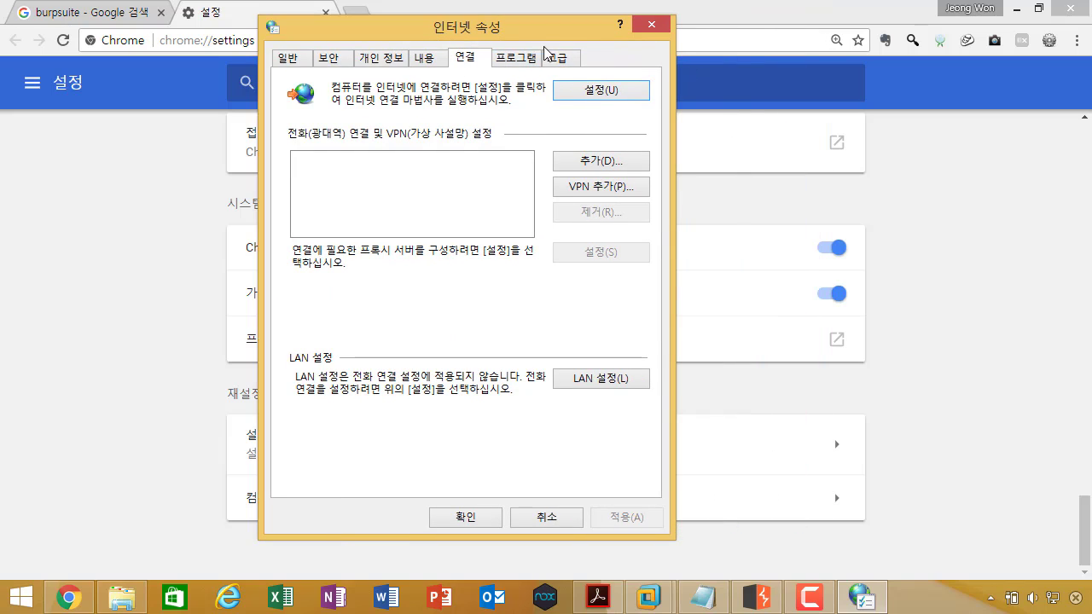
pyautogui.moveTo(525, 36); pyautogui.dragTo(596, 56)
pyautogui.click(728, 49)
# Step: From Chrome's proxy settings, enable the LAN proxy server at address 127.0.0.1 and set its port to 8080
pyautogui.click(329, 342)
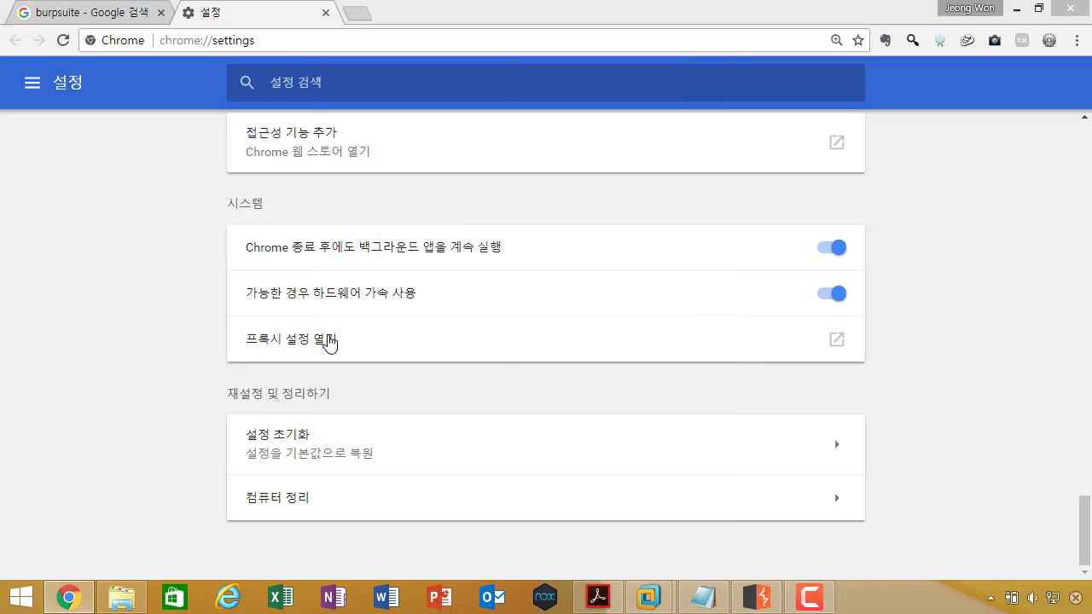
pyautogui.moveTo(319, 68); pyautogui.dragTo(323, 37)
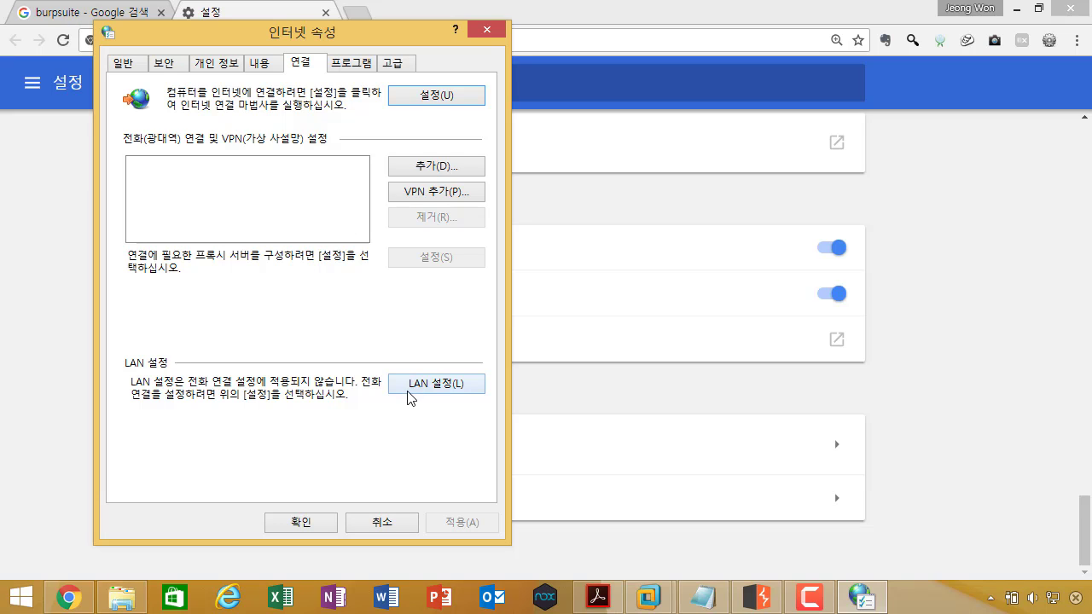
pyautogui.click(419, 391)
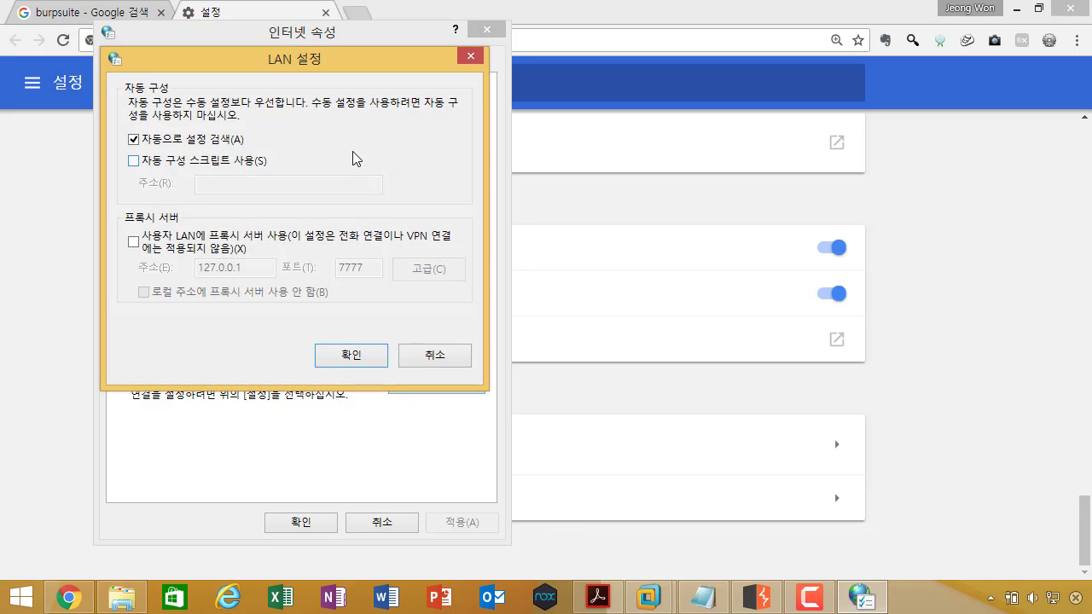
pyautogui.click(196, 246)
pyautogui.moveTo(254, 267); pyautogui.dragTo(122, 267)
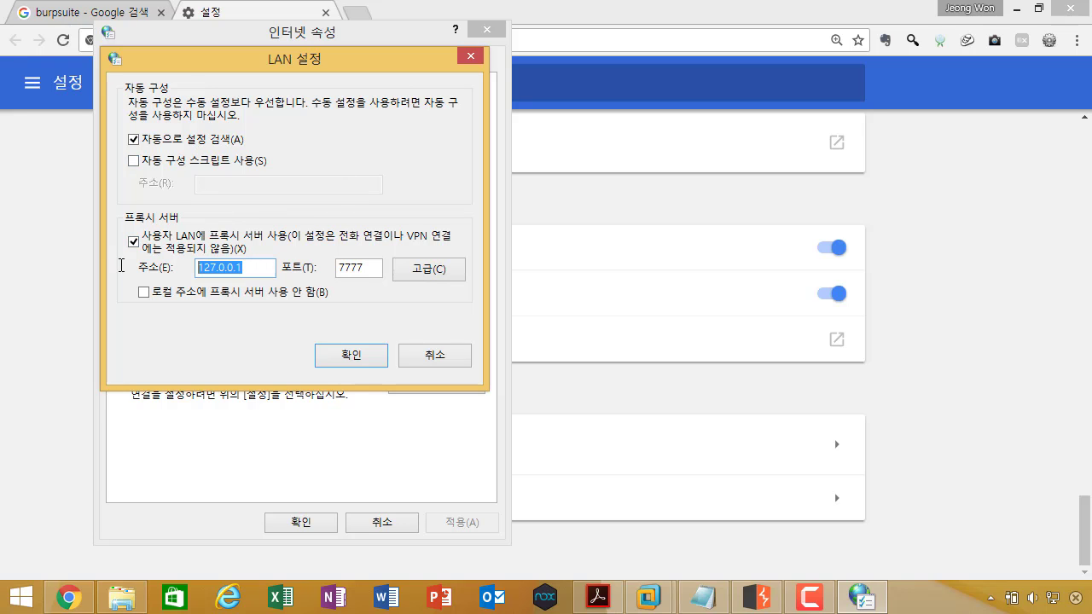
pyautogui.doubleClick(373, 272)
pyautogui.write('8080')
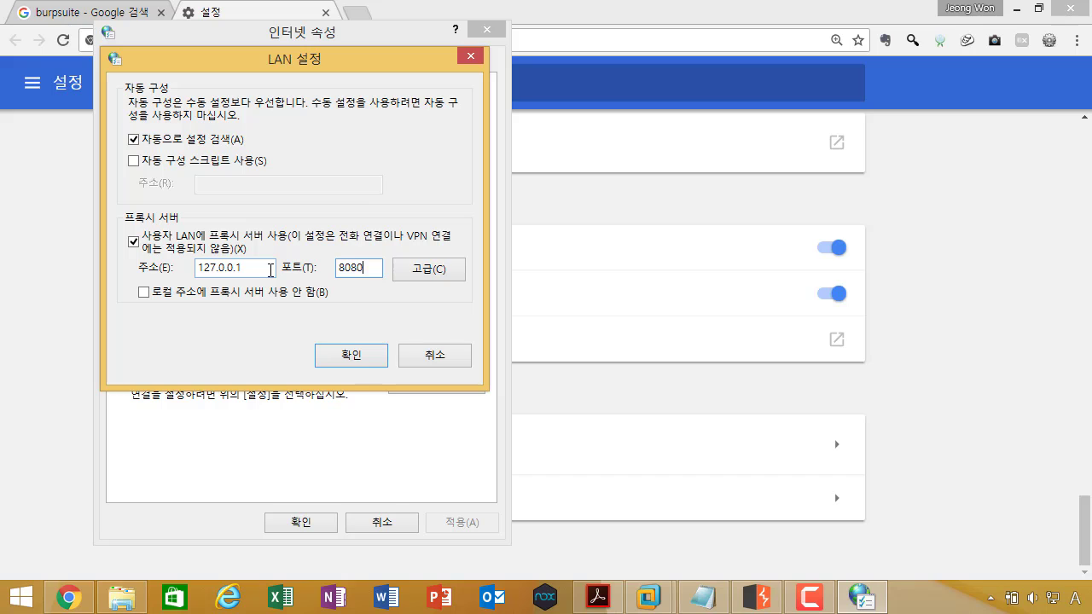
pyautogui.moveTo(348, 63); pyautogui.dragTo(387, 49)
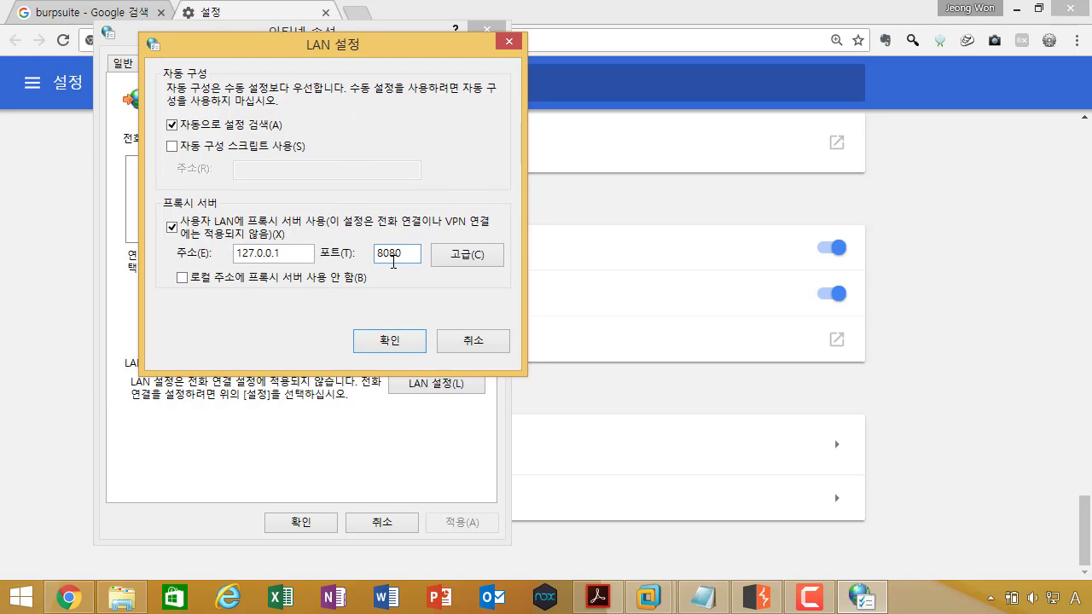
# Step: Switch to Burp Suite to check the proxy listener's interface, and confirm the LAN settings and Internet Properties dialogs
pyautogui.click(756, 597)
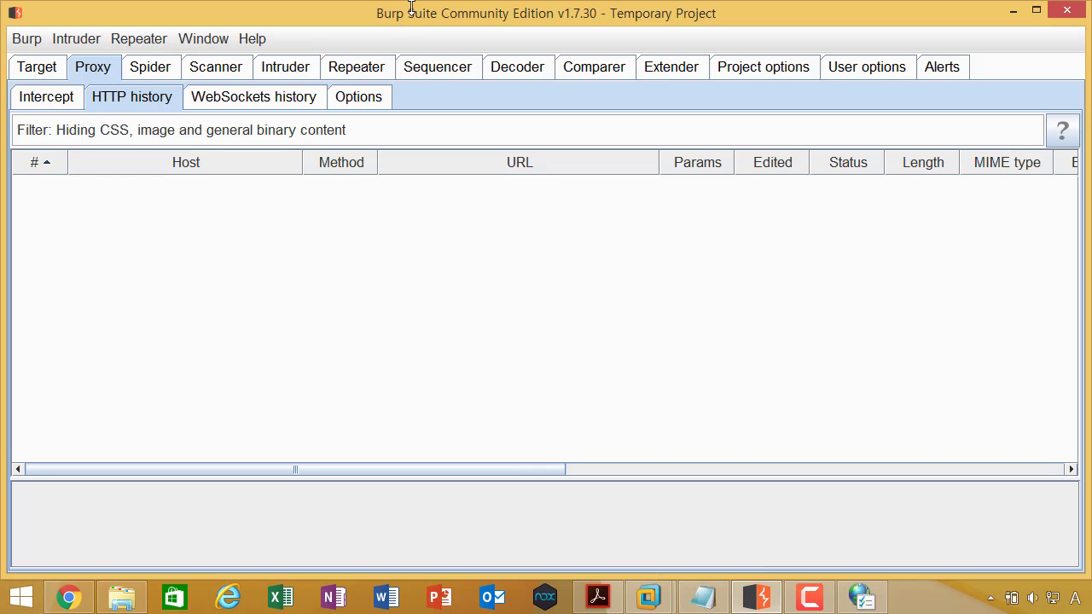
pyautogui.click(360, 100)
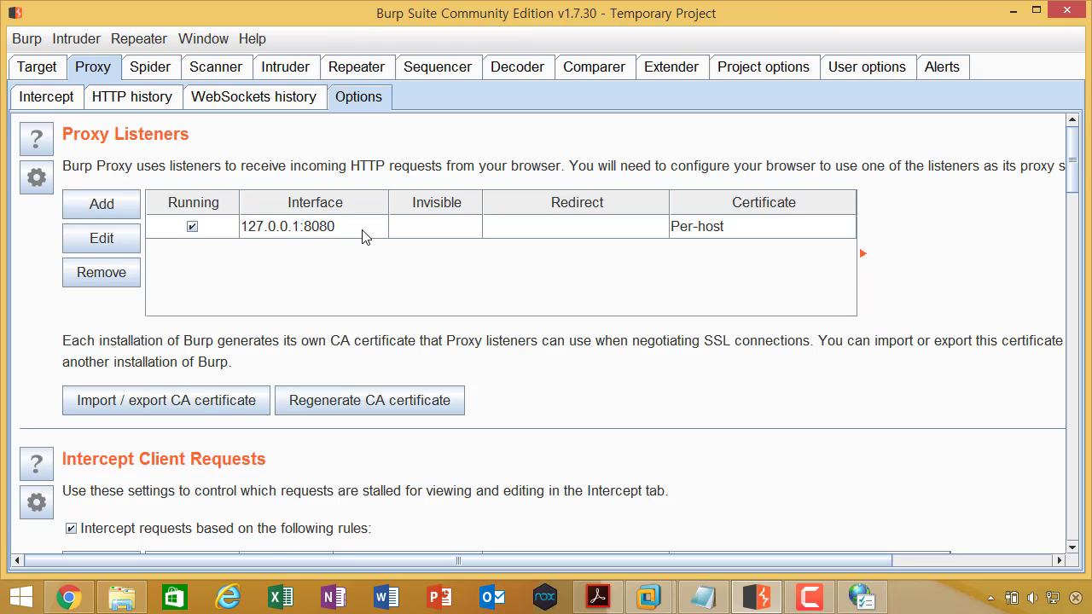
pyautogui.click(157, 102)
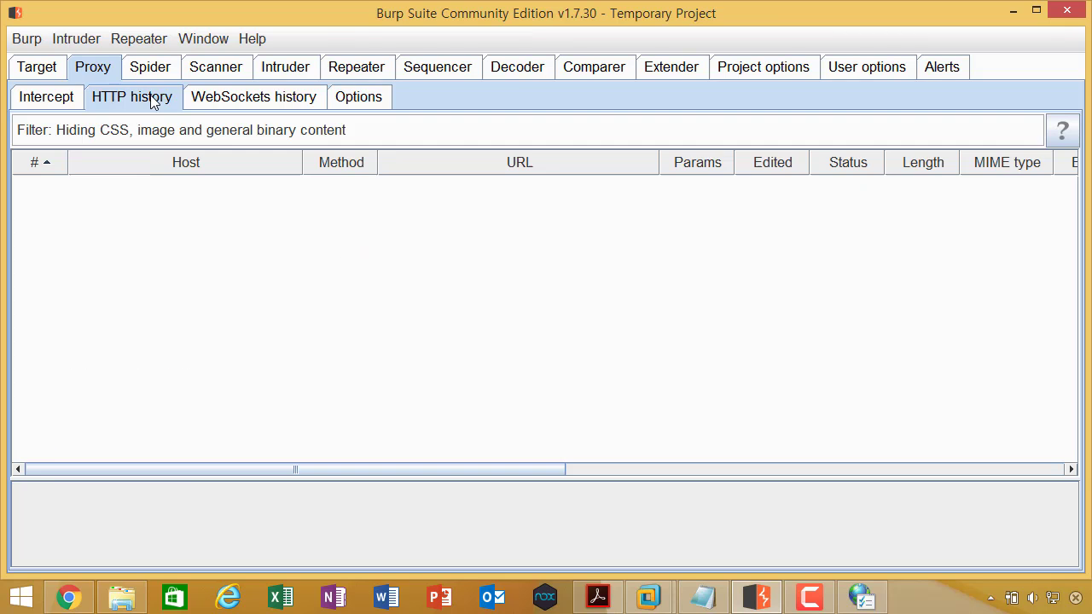
pyautogui.click(358, 98)
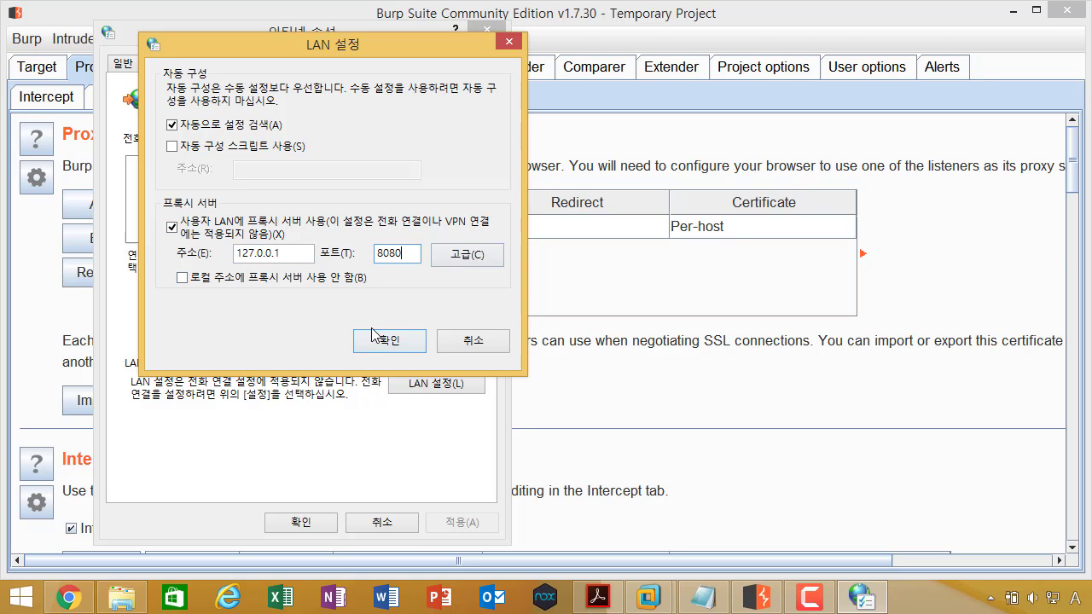
pyautogui.click(403, 343)
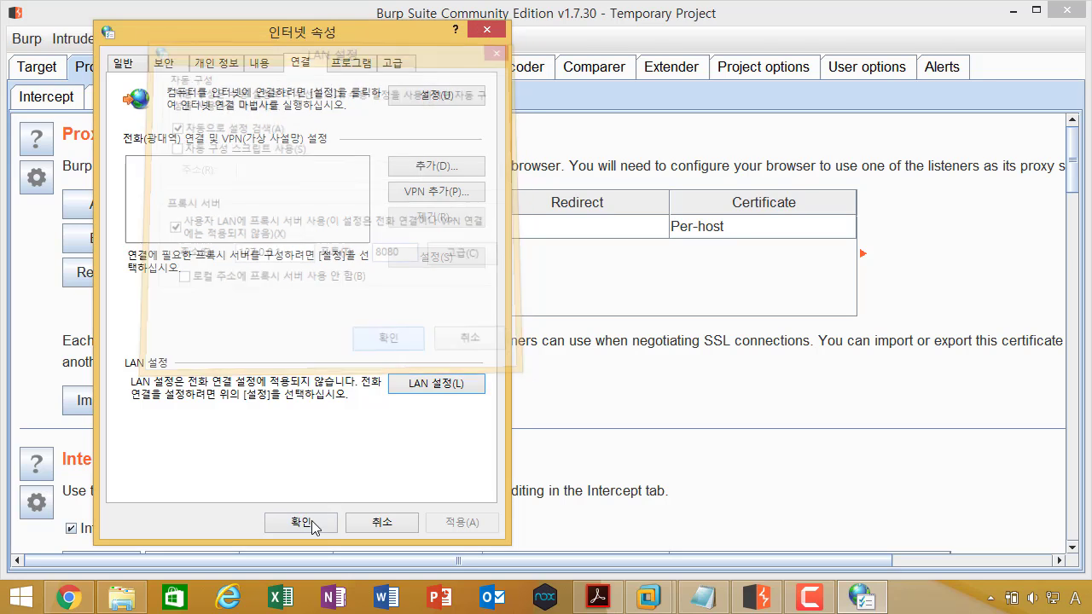
pyautogui.click(301, 522)
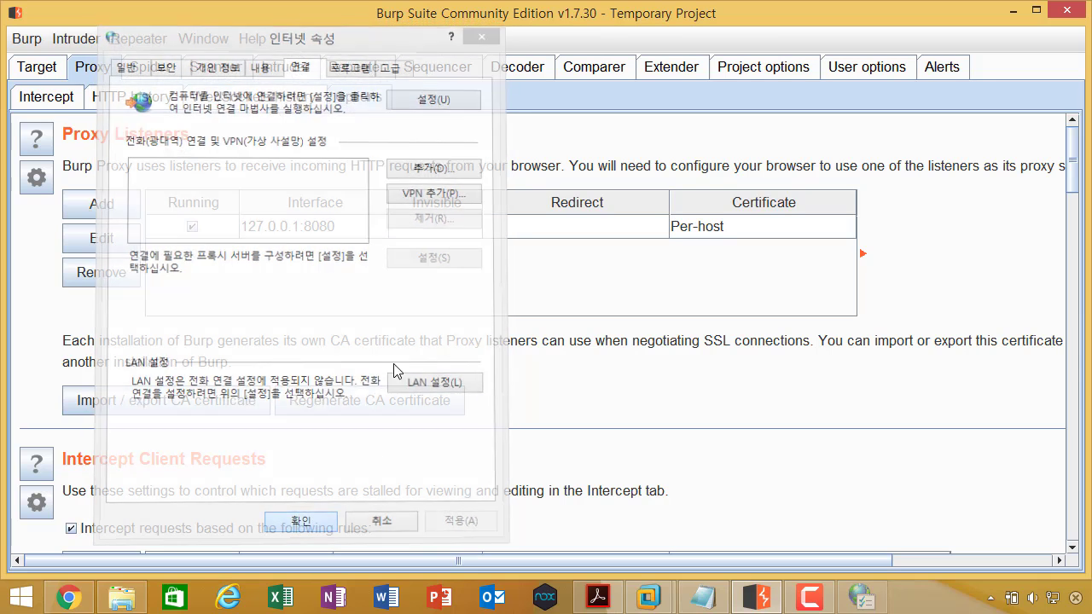
# Step: Show Burp's proxy Intercept view, and in Chrome open the "Burp Suite Scanner | PortSwigger" search result
pyautogui.click(66, 105)
pyautogui.click(388, 98)
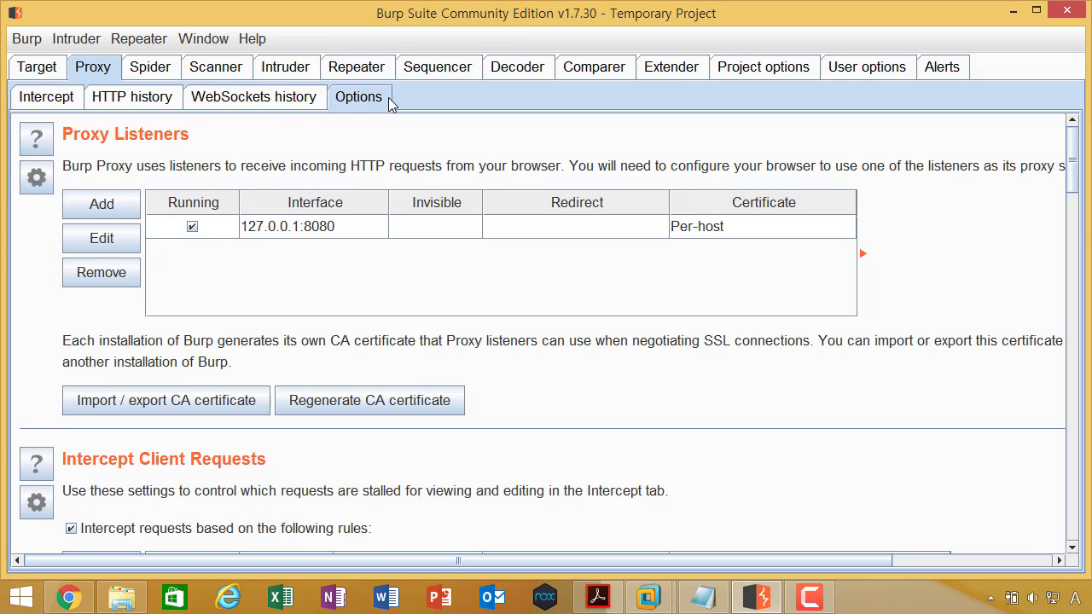
pyautogui.click(68, 100)
pyautogui.click(88, 598)
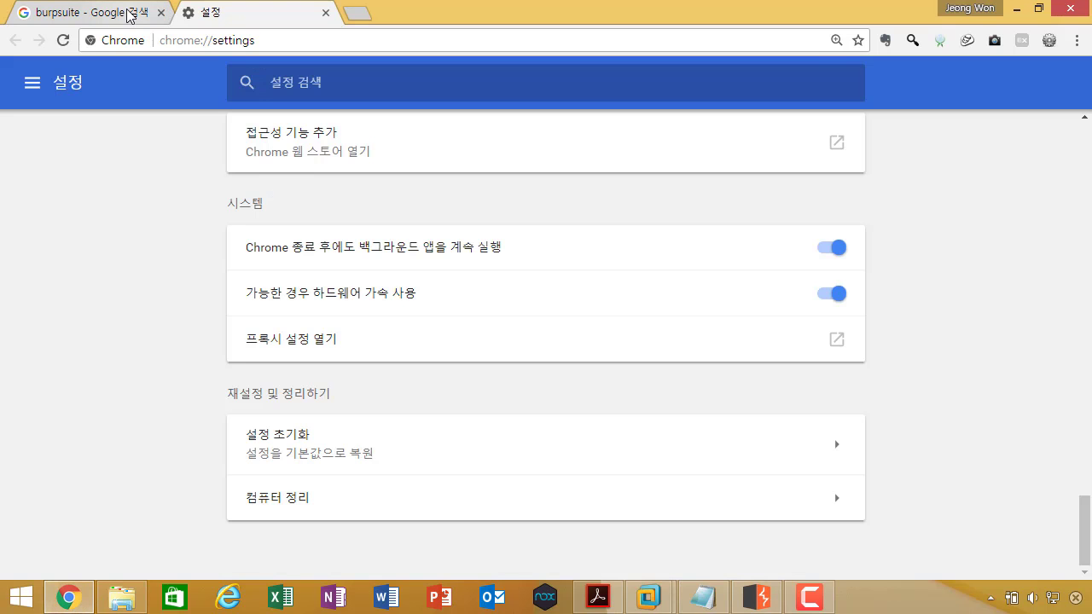
pyautogui.click(152, 15)
pyautogui.click(284, 232)
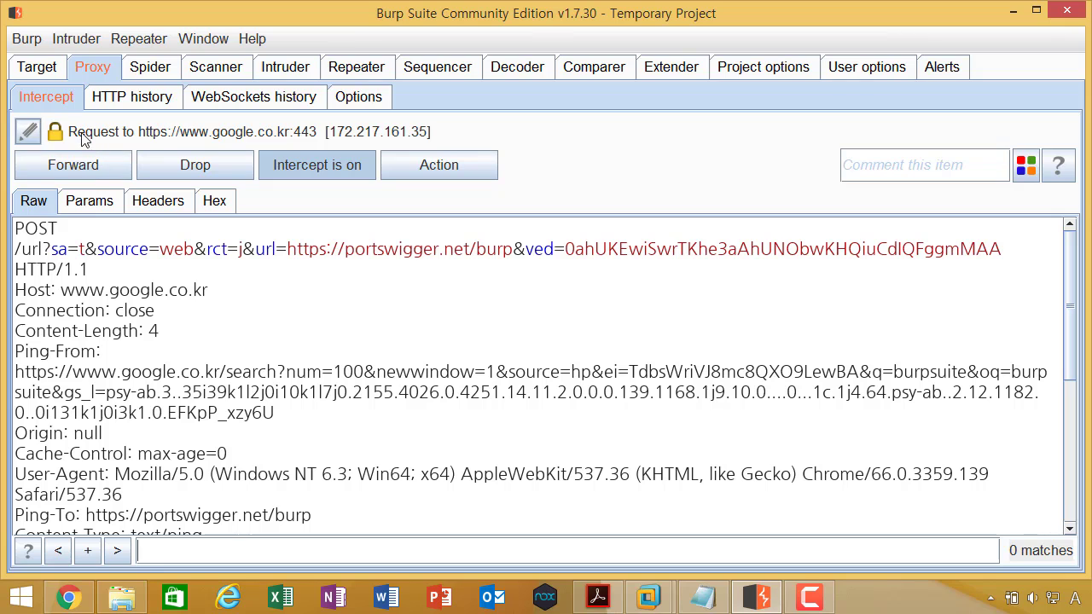
# Step: Dismiss the intercepted request's target details, forward the Google request, and switch to Chrome to check the PortSwigger page
pyautogui.click(28, 132)
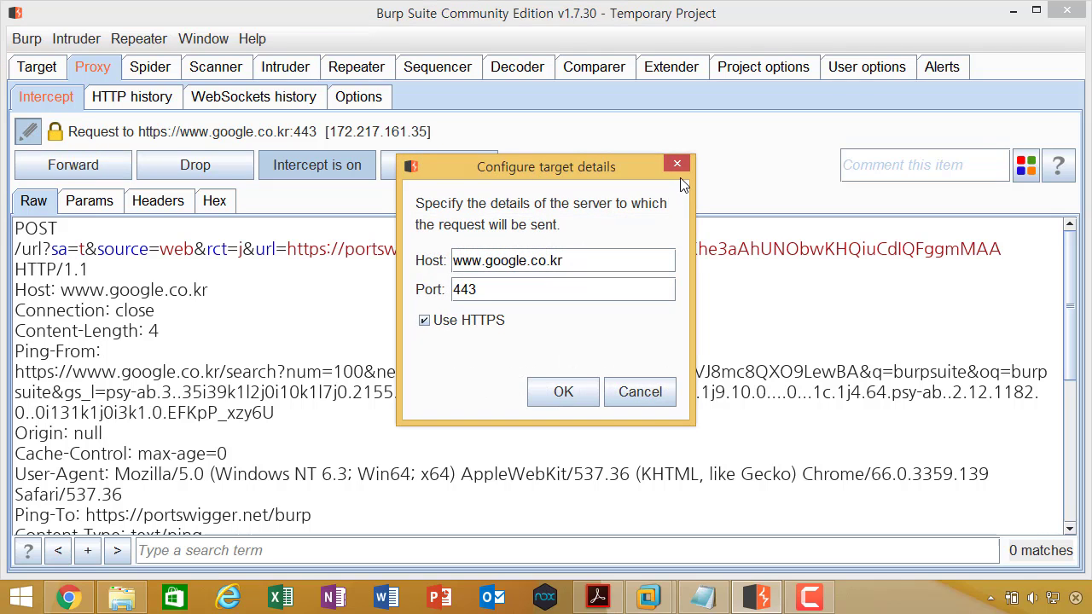
pyautogui.click(677, 171)
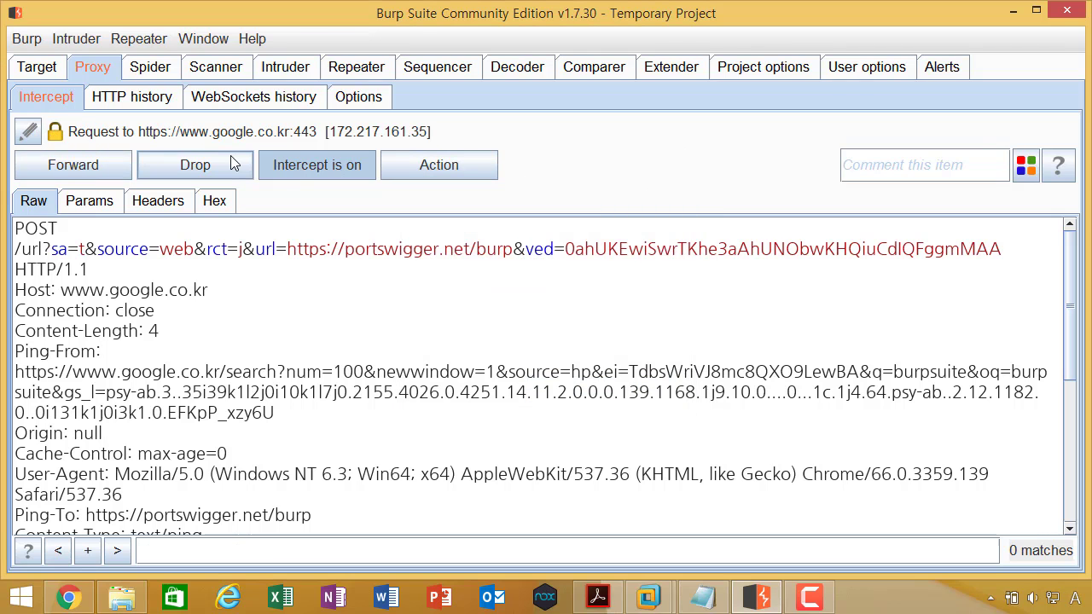
pyautogui.click(92, 170)
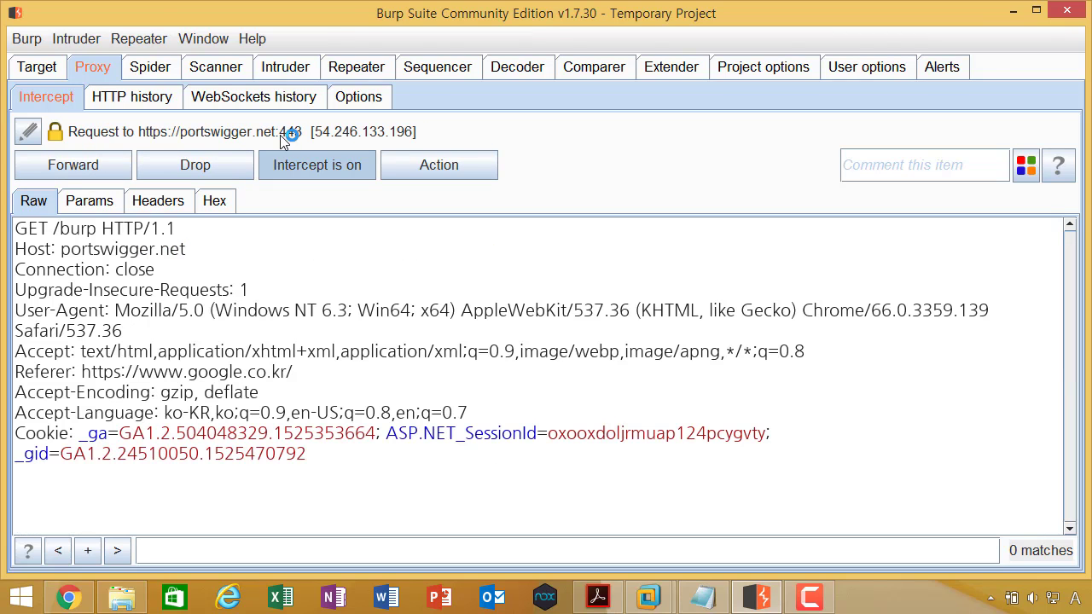
pyautogui.hotkey('alt', 'Tab')
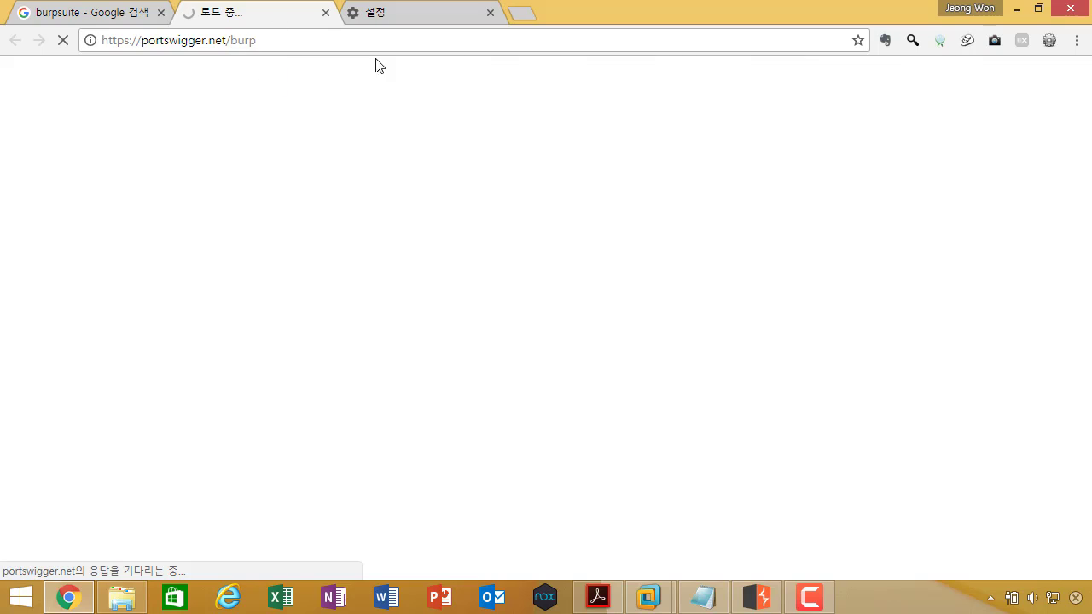
# Step: Switch to Burp Suite, forward the intercepted Google request, and turn message interception off
pyautogui.hotkey('alt', 'Tab')
pyautogui.click(110, 171)
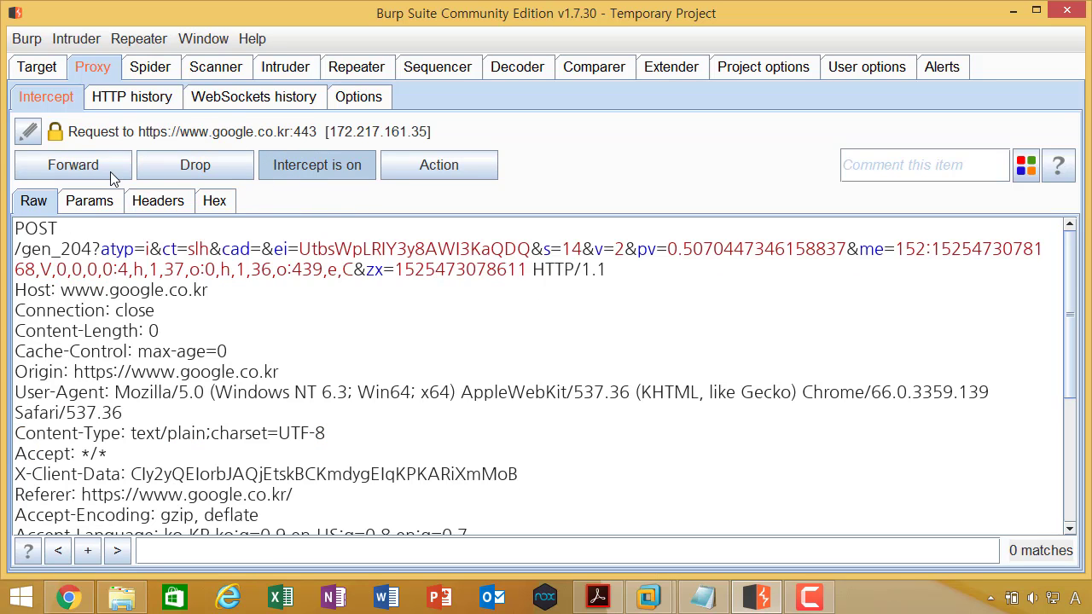
pyautogui.click(110, 173)
pyautogui.click(264, 171)
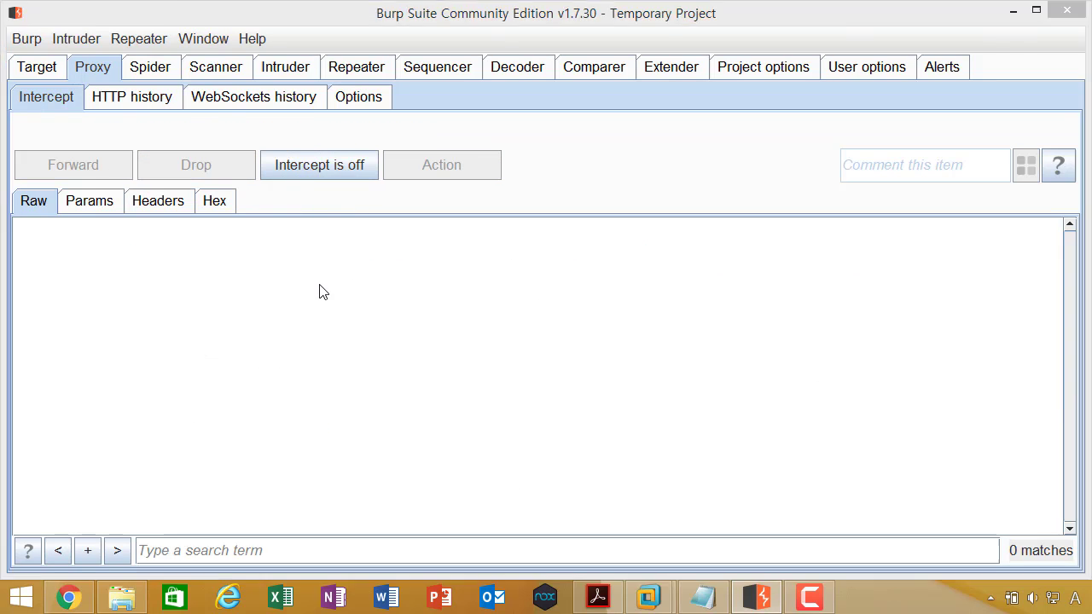
# Step: Switch between Chrome and Burp Suite to check the interception toggle and look over the PortSwigger Burp Suite Editions page
pyautogui.hotkey('alt', 'Tab')
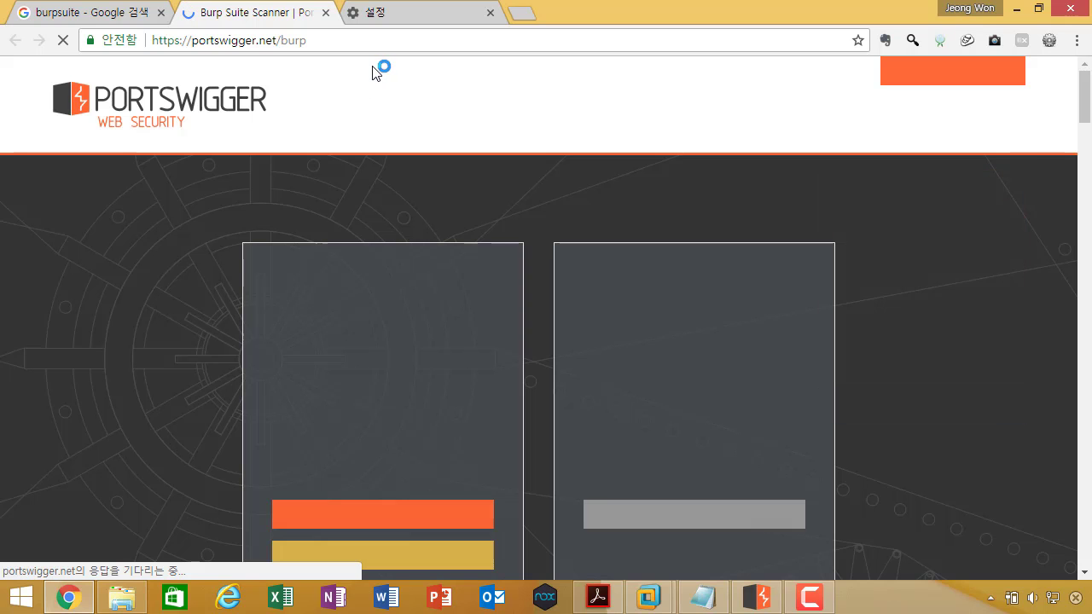
pyautogui.hotkey('alt', 'Tab')
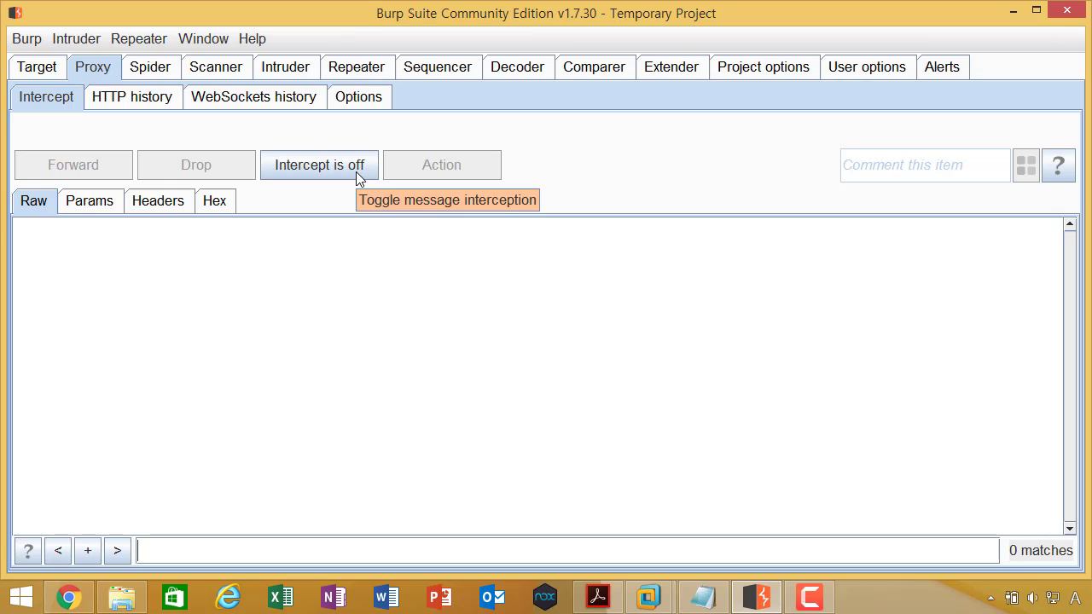
pyautogui.hotkey('alt', 'Tab')
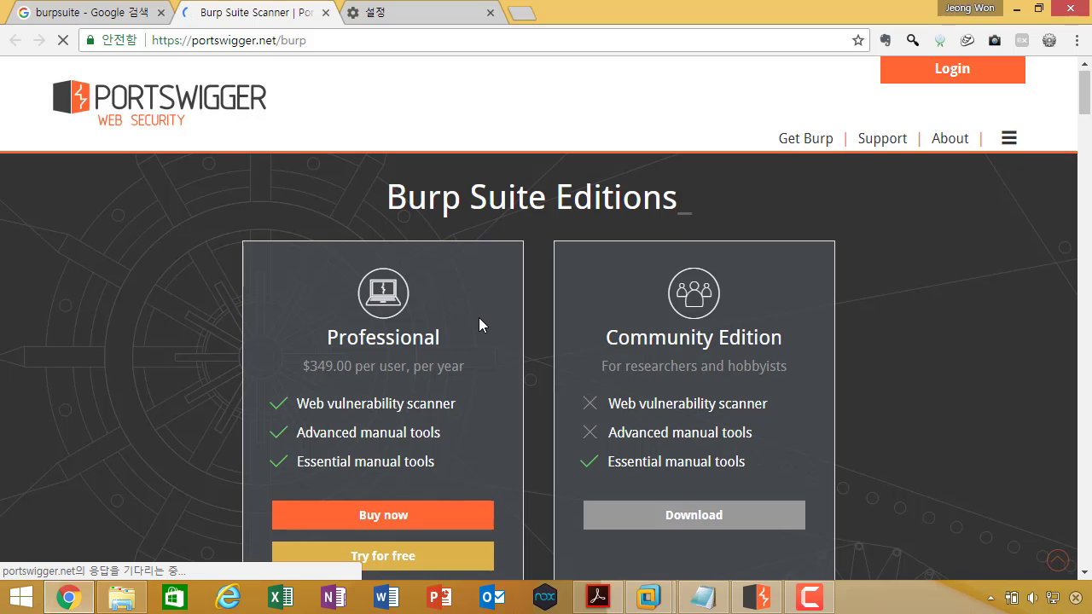
pyautogui.scroll(-4, 478, 319)
pyautogui.scroll(3, 477, 329)
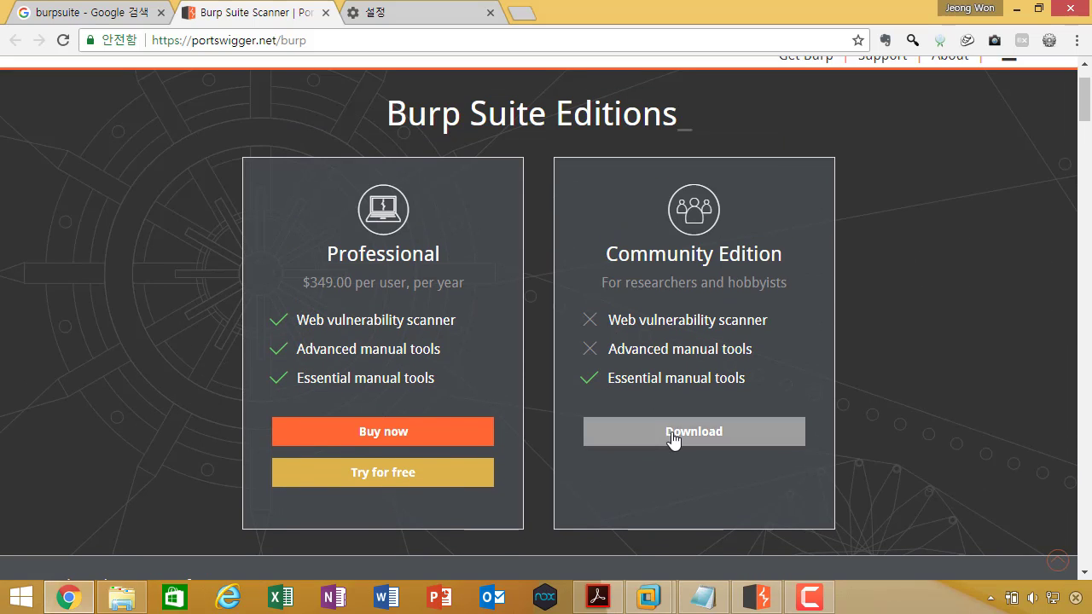
# Step: Open the Burp Suite Community Edition download page, and check Burp Suite's Intercept view while it loads
pyautogui.click(679, 437)
pyautogui.hotkey('alt', 'Tab')
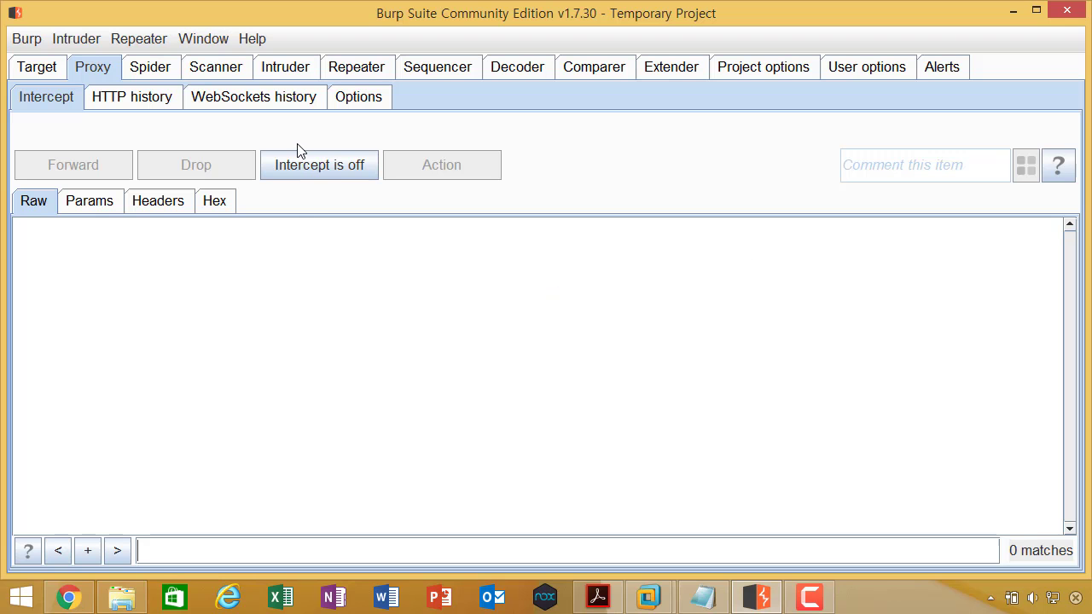
pyautogui.hotkey('alt', 'Tab')
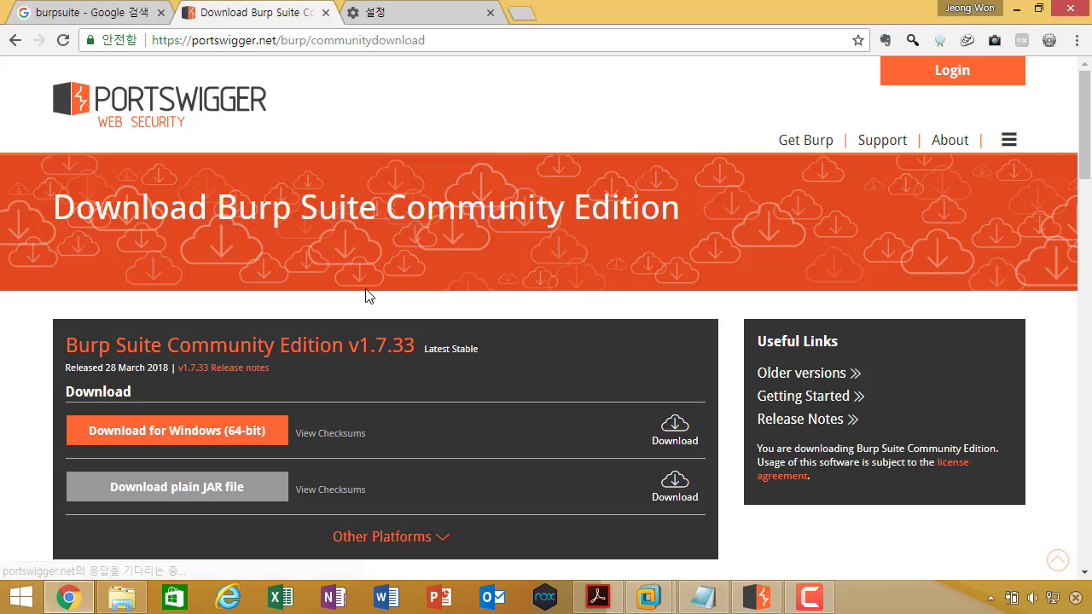
# Step: Close the Community Edition download page, check the interception state in Burp Suite, and return to Chrome
pyautogui.click(175, 44)
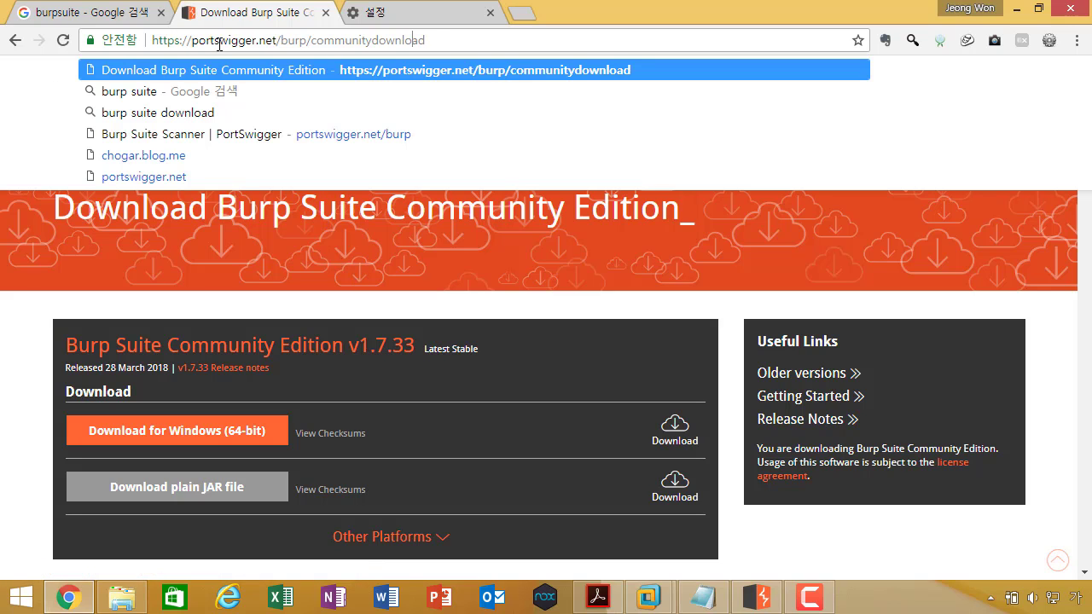
pyautogui.click(325, 13)
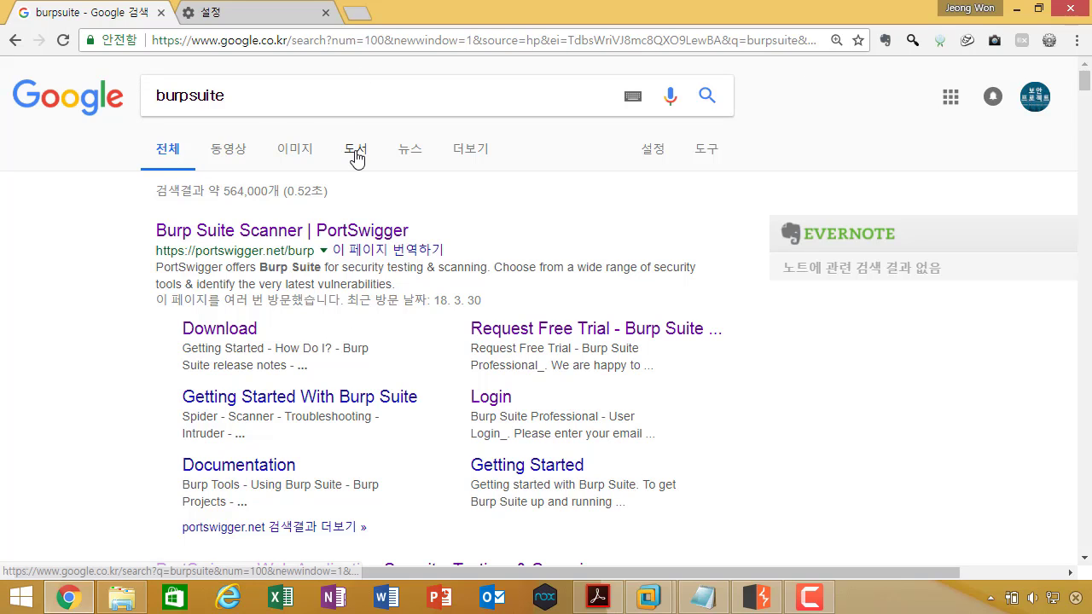
pyautogui.hotkey('alt', 'Tab')
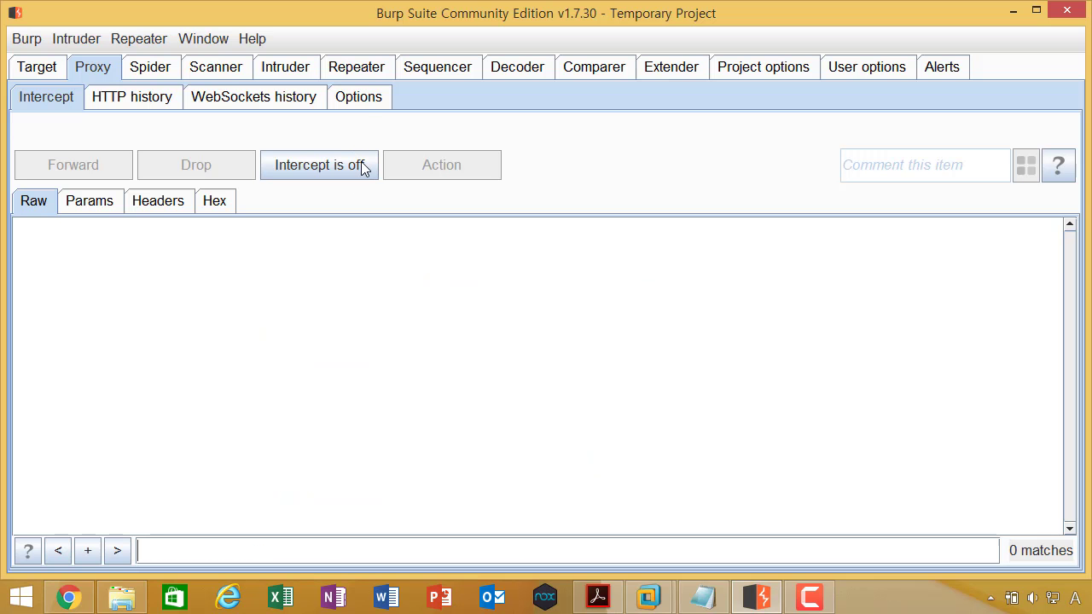
pyautogui.hotkey('alt', 'Tab')
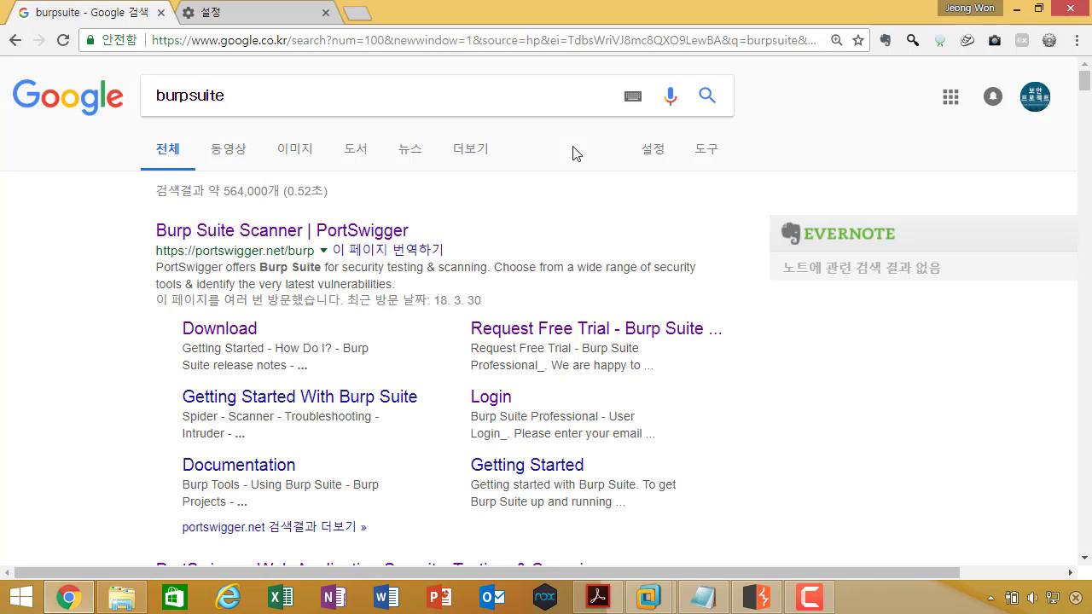
pyautogui.click(350, 44)
pyautogui.write('ㅎㅎ')
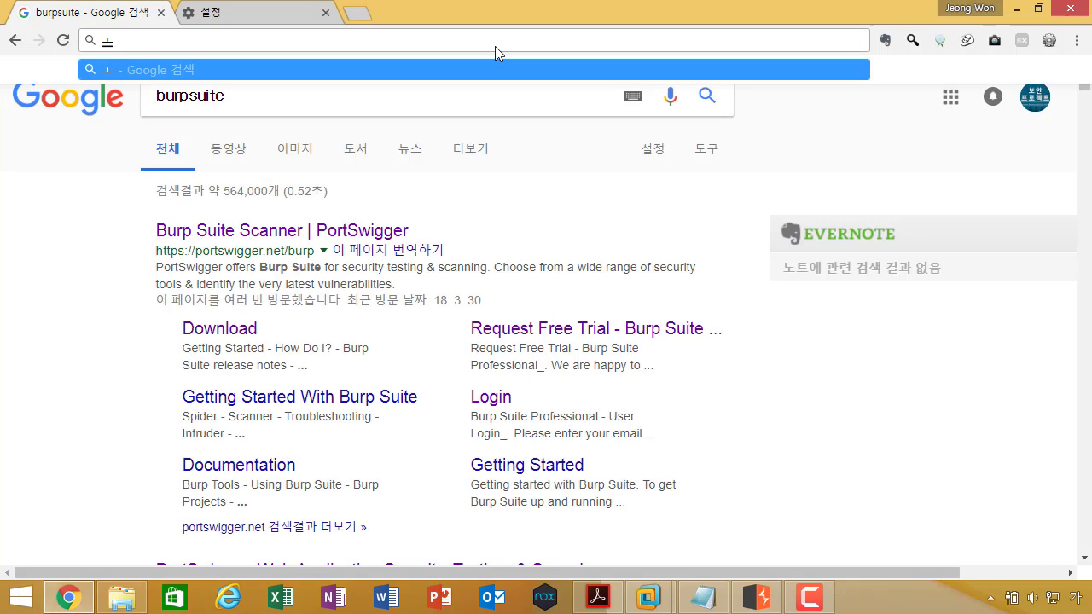
pyautogui.press('BackSpace')
pyautogui.press('BackSpace')
pyautogui.write('tp:s')
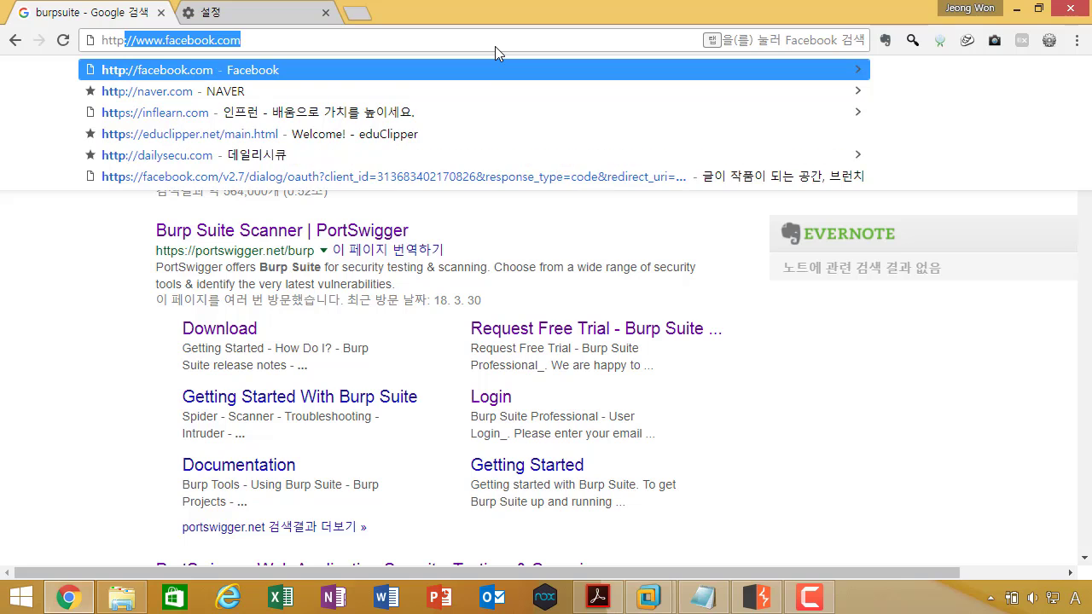
pyautogui.press('BackSpace')
pyautogui.press('BackSpace')
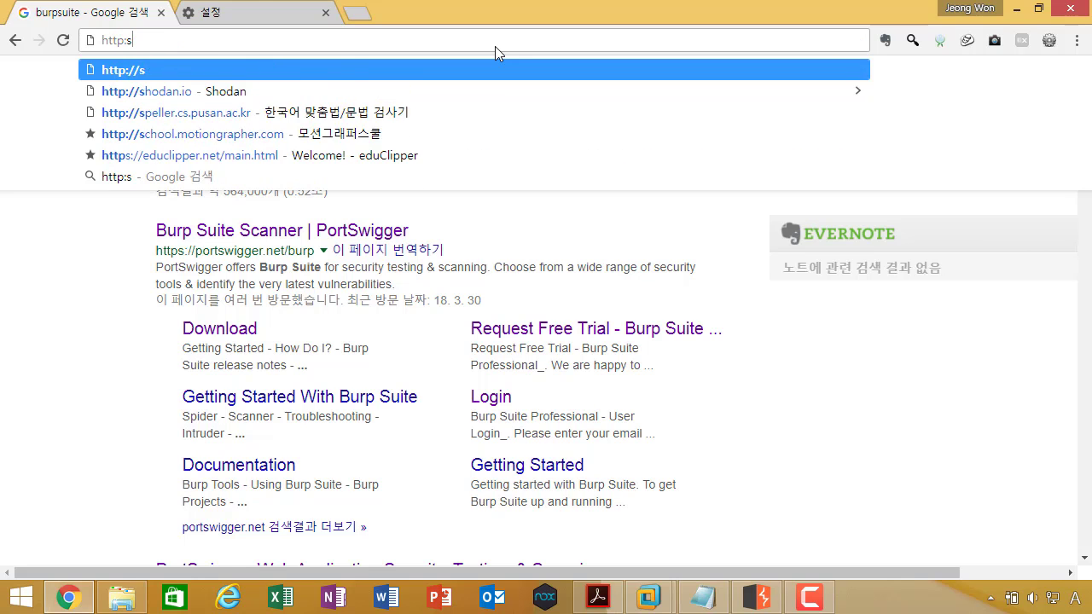
pyautogui.write('s://bu')
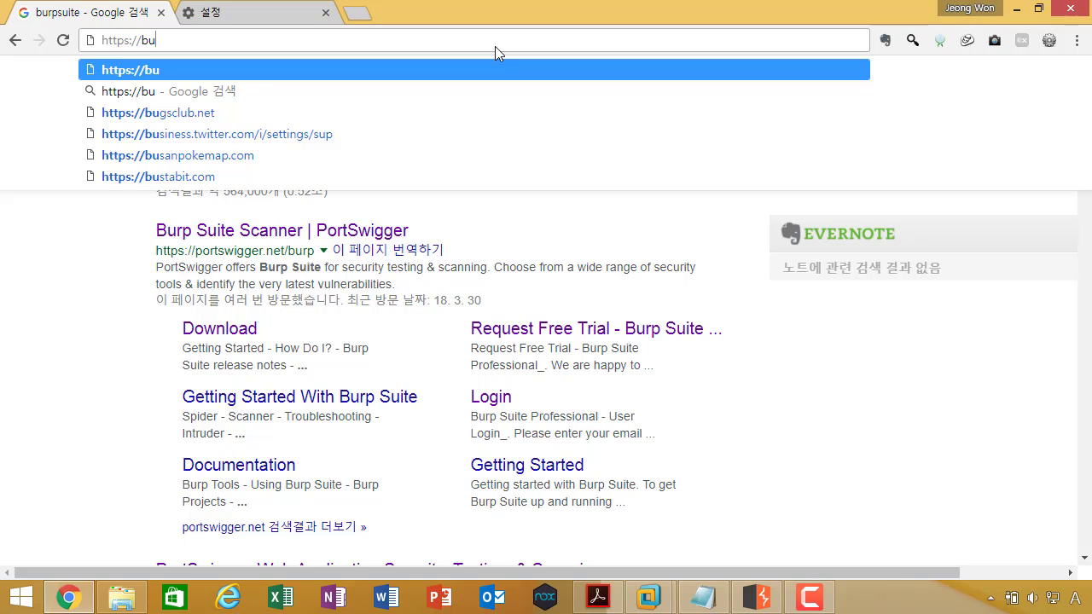
pyautogui.write('rpsuite')
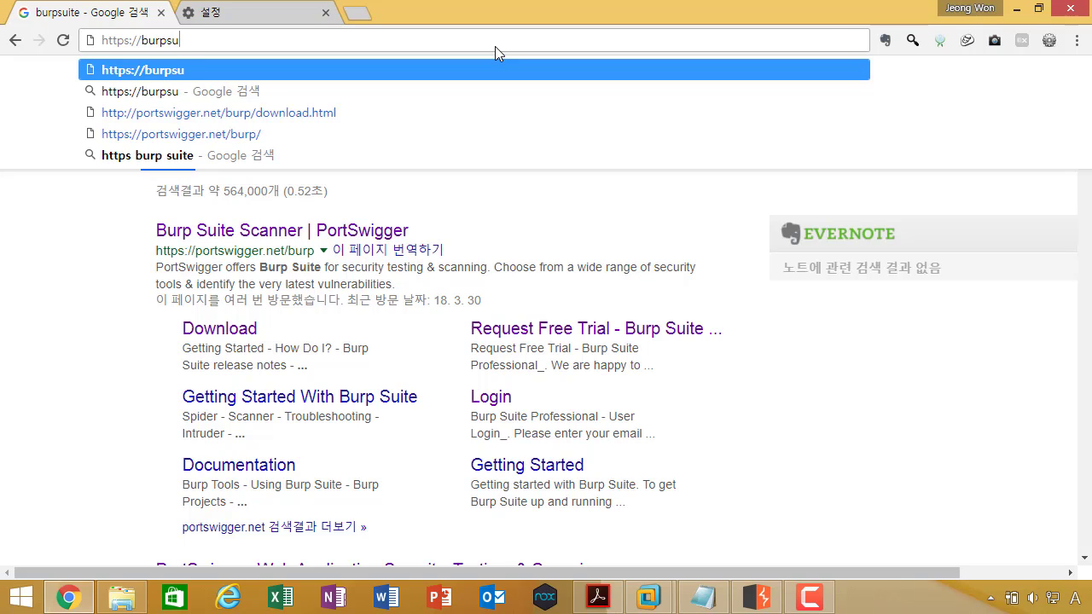
pyautogui.press('Return')
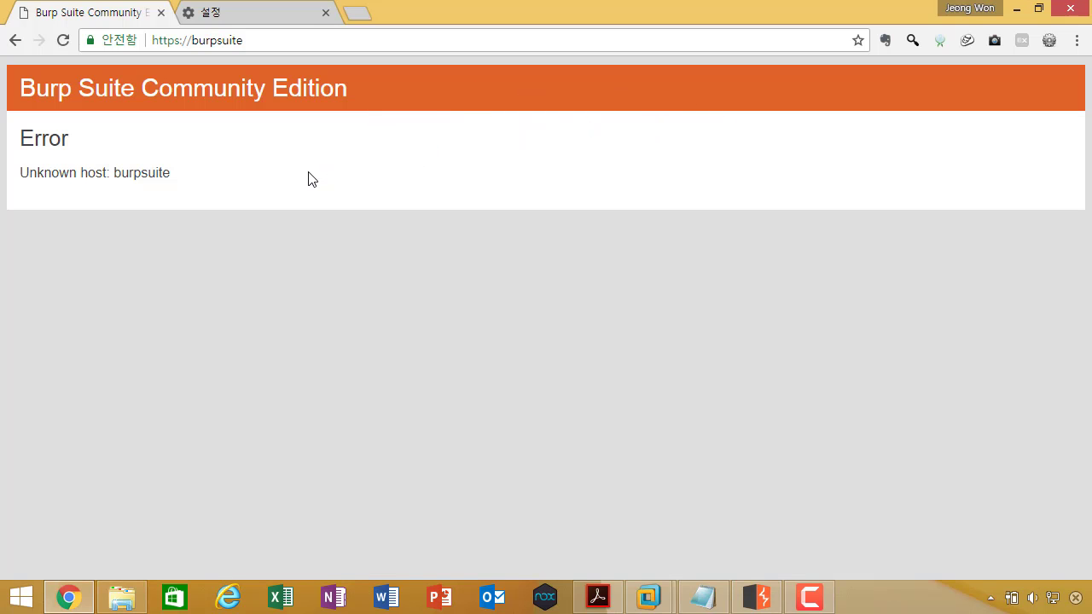
pyautogui.click(176, 41)
pyautogui.write('s')
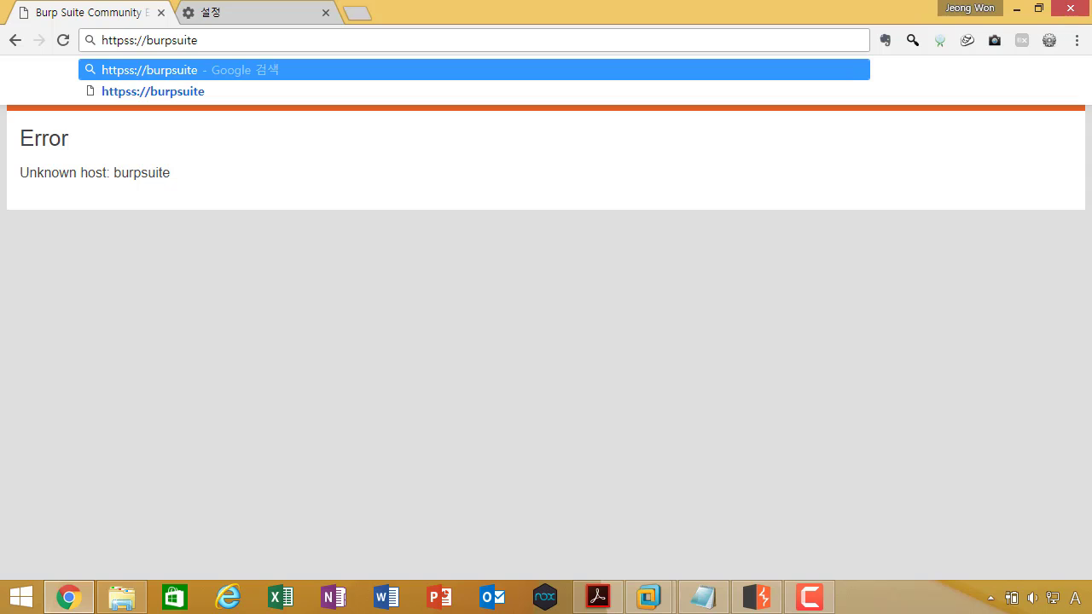
pyautogui.hotkey('alt', 'Tab')
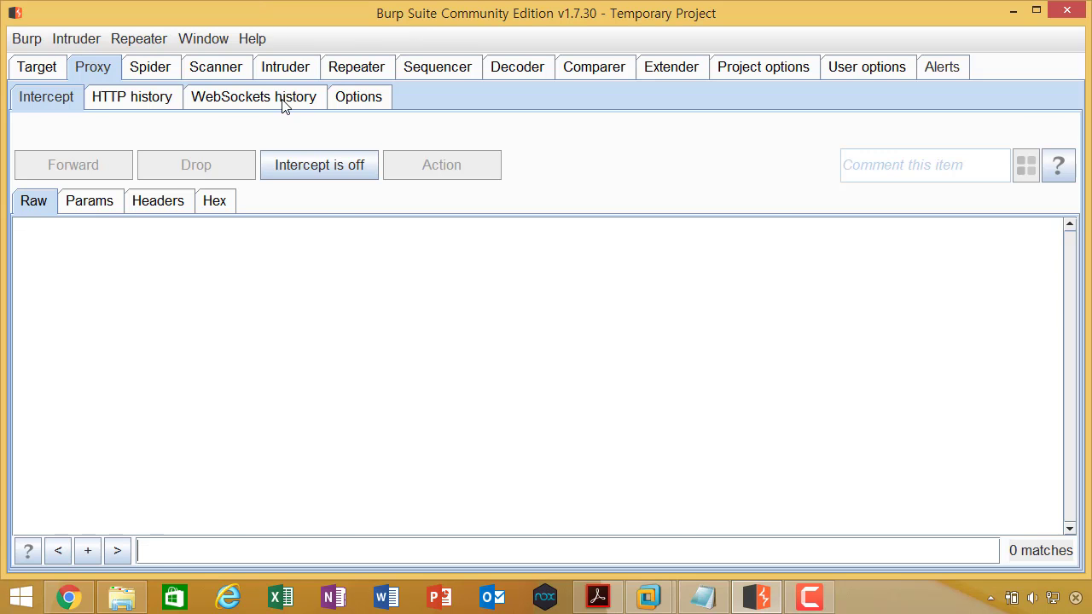
pyautogui.hotkey('alt', 'Tab')
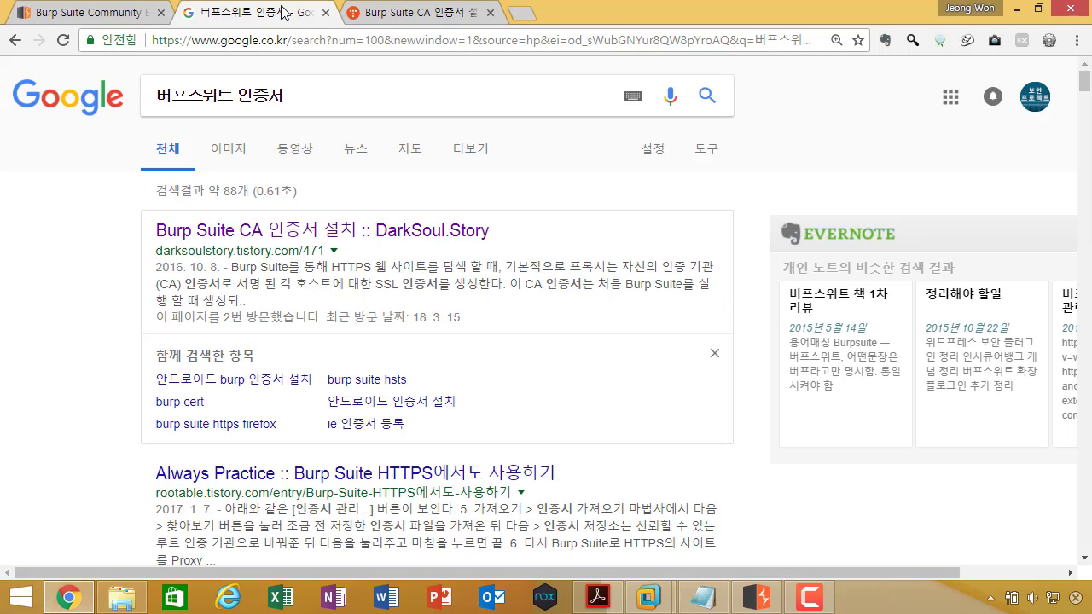
pyautogui.click(100, 13)
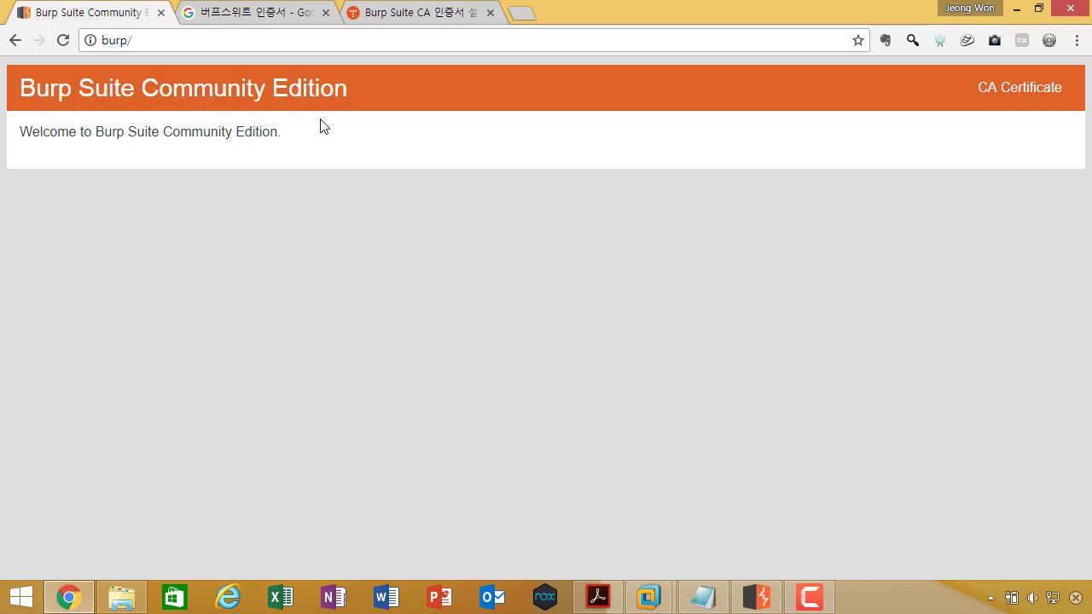
pyautogui.click(218, 41)
pyautogui.write('htt')
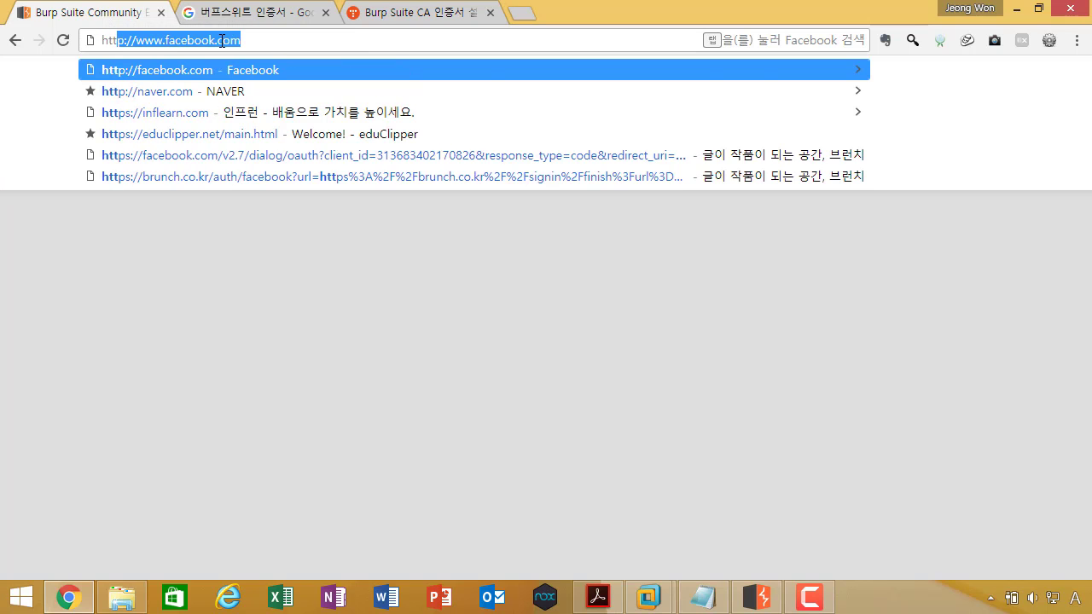
pyautogui.write('p://burp')
pyautogui.press('Return')
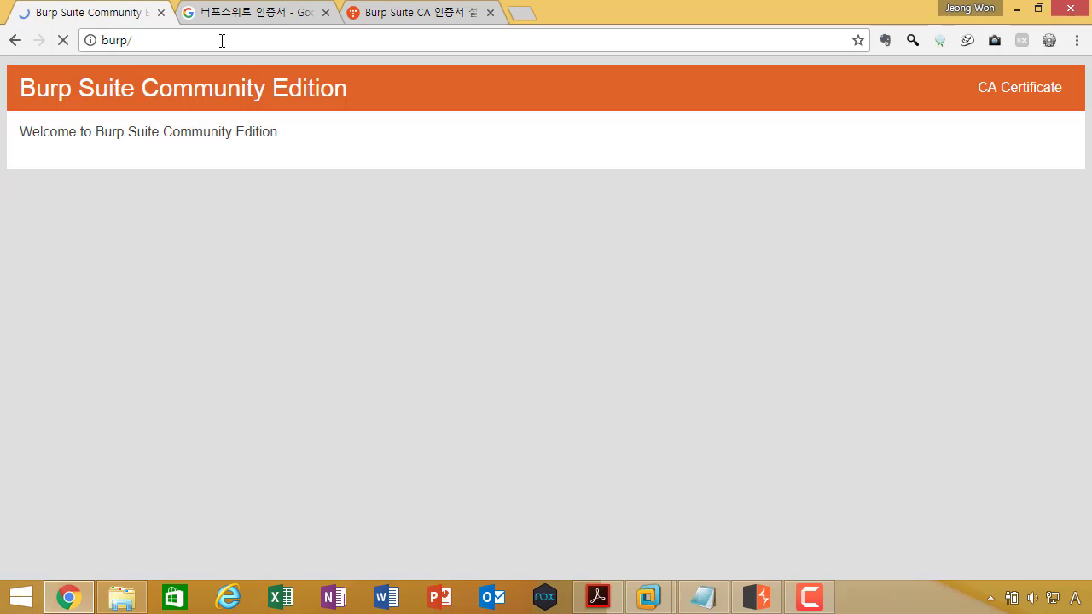
# Step: Download Burp's CA certificate file cacert.der from the Burp Suite Community Edition page
pyautogui.click(1021, 99)
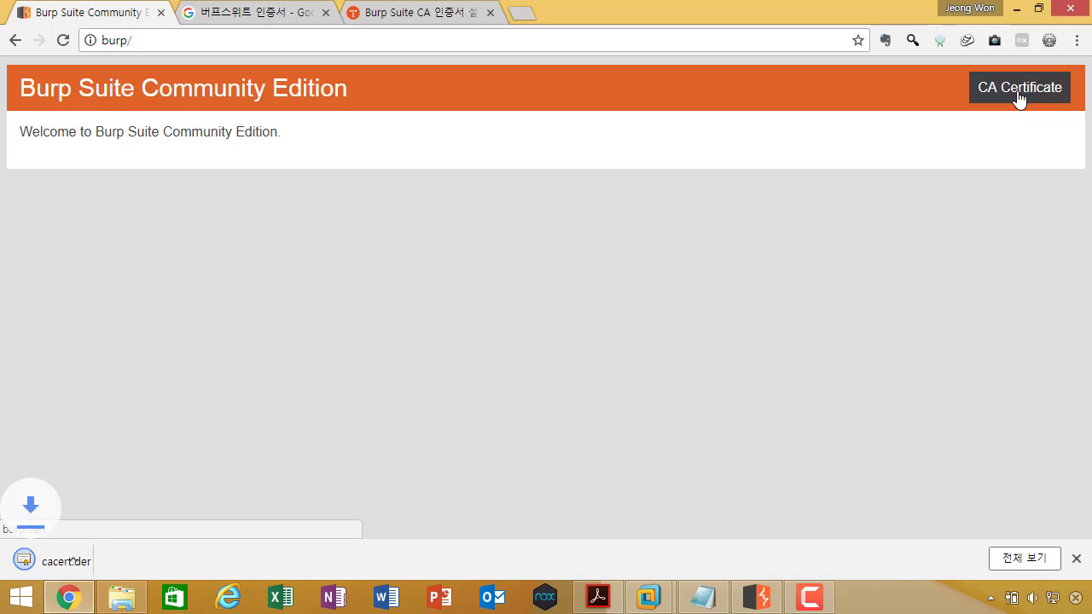
pyautogui.click(176, 561)
pyautogui.click(254, 381)
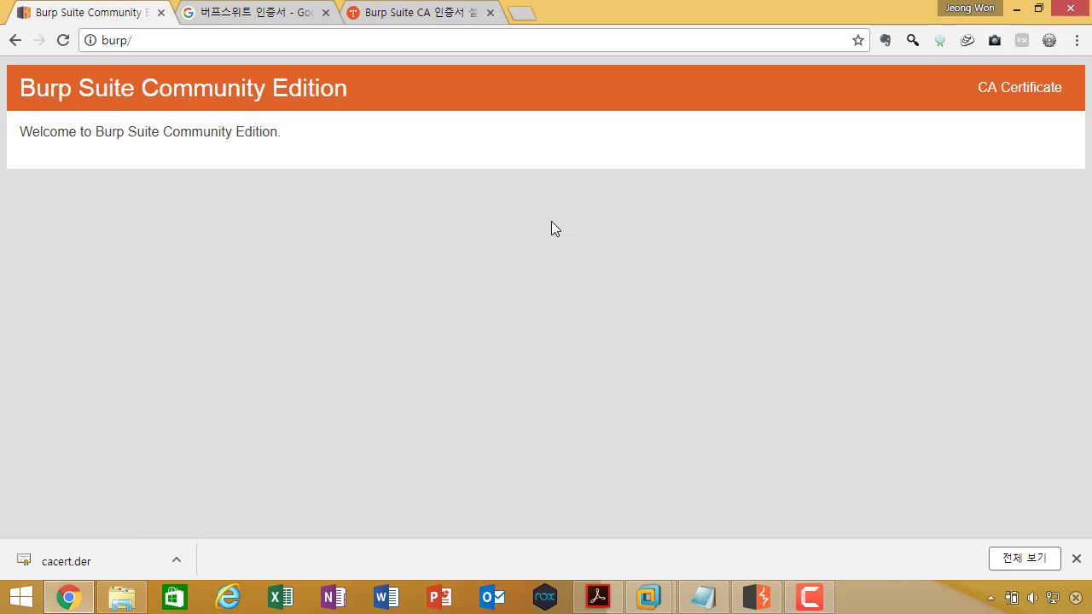
# Step: Show the Google results for "버프스위트 인증서" and point out the DarkSoul.Story result on installing the Burp Suite CA certificate
pyautogui.click(282, 17)
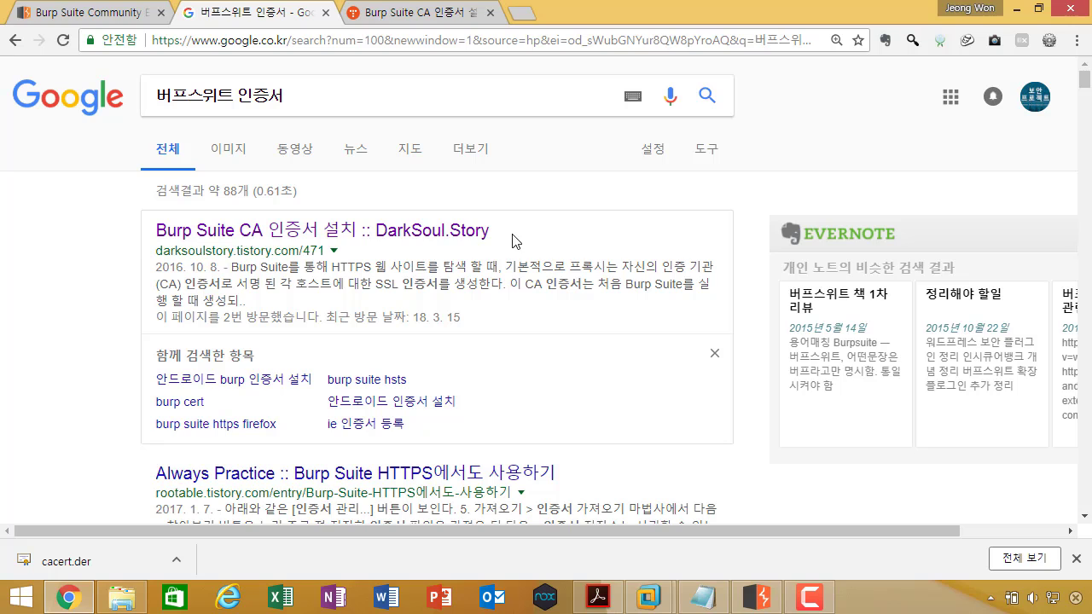
pyautogui.moveTo(512, 238); pyautogui.dragTo(147, 232)
pyautogui.click(341, 284)
pyautogui.moveTo(539, 236); pyautogui.dragTo(717, 522)
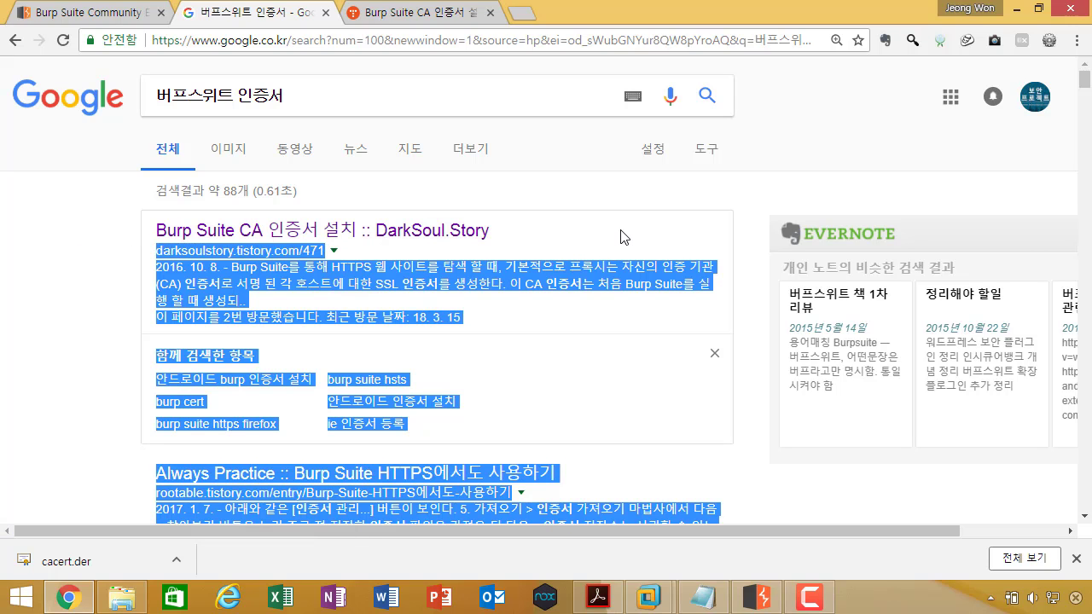
pyautogui.click(533, 239)
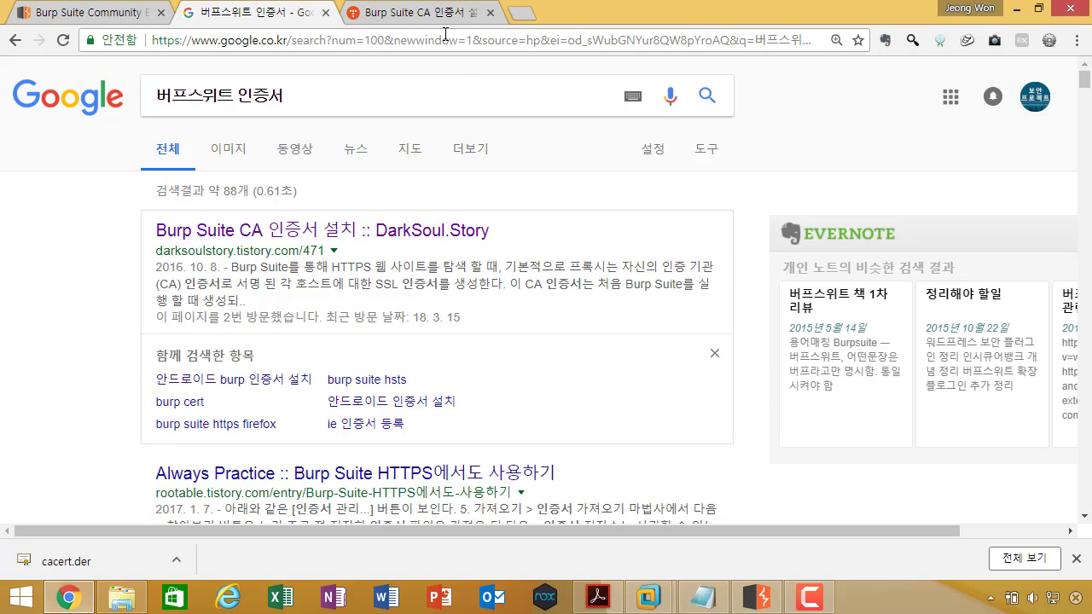
# Step: Read the DarkSoul.Story guide on downloading Burp's CA certificate and opening the certificate import from Internet Options
pyautogui.click(418, 17)
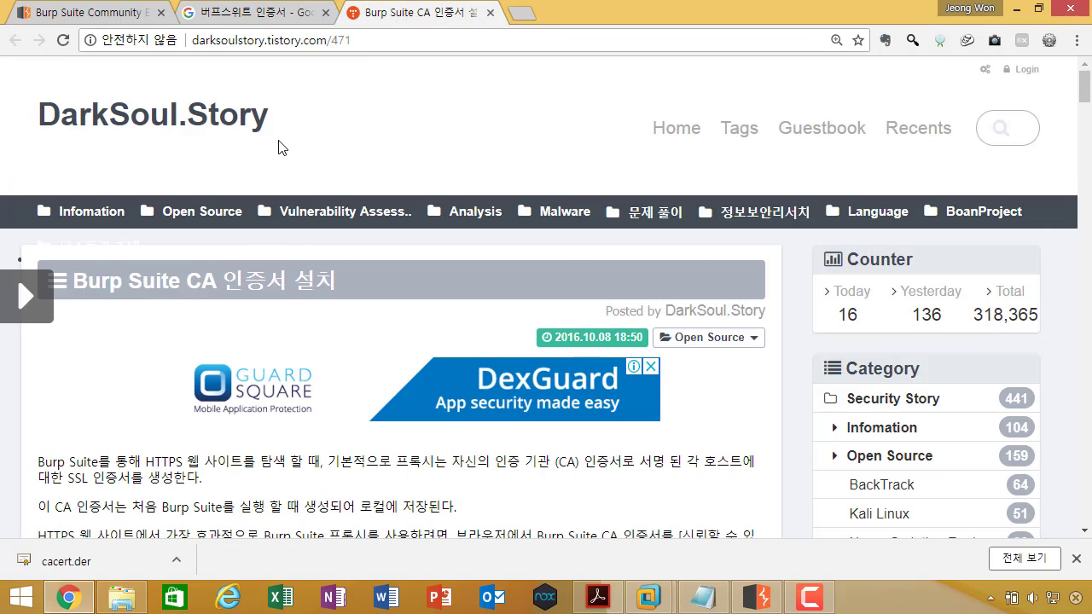
pyautogui.scroll(-15, 282, 148)
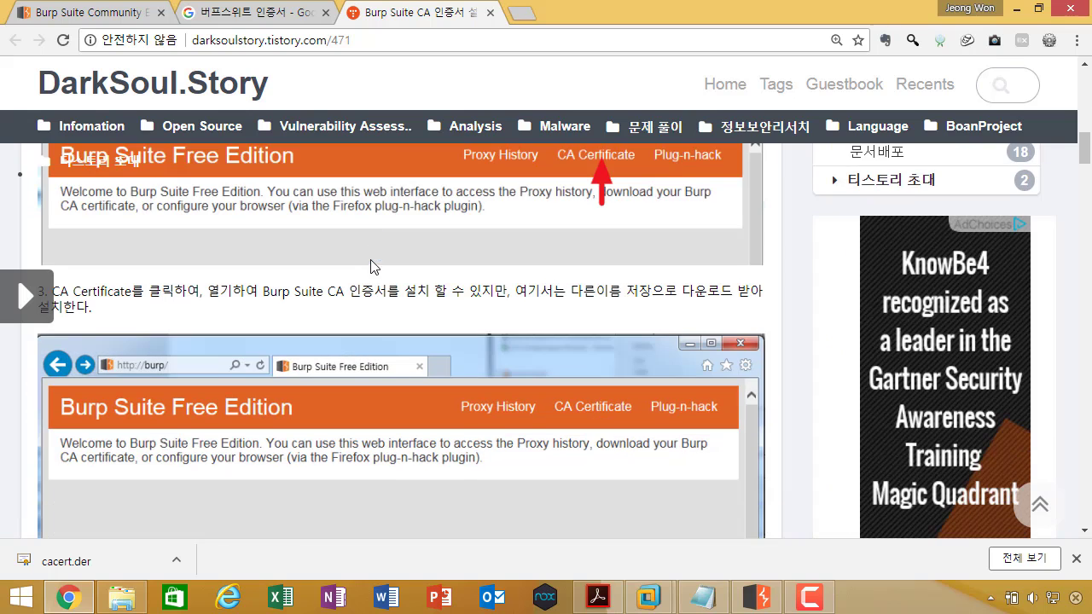
pyautogui.scroll(-3, 356, 282)
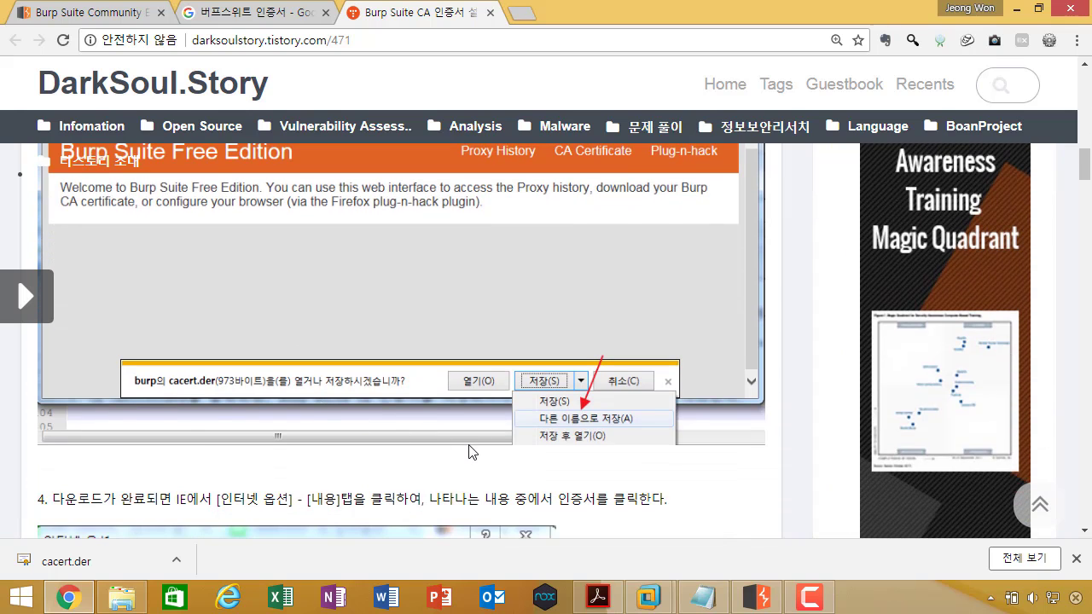
pyautogui.scroll(-3, 468, 452)
pyautogui.scroll(-1, 384, 406)
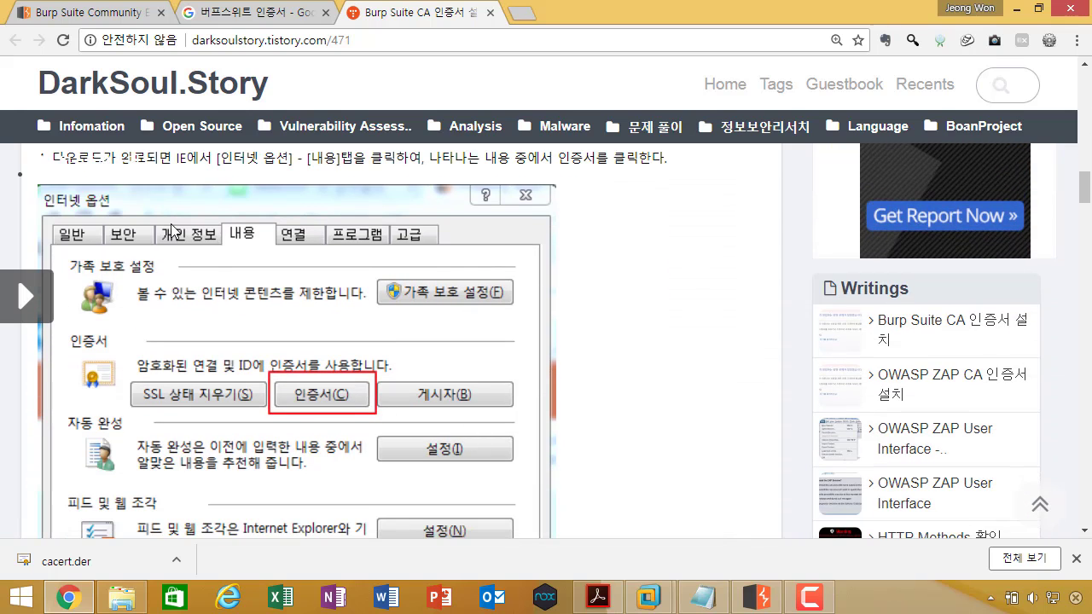
pyautogui.scroll(-2, 251, 251)
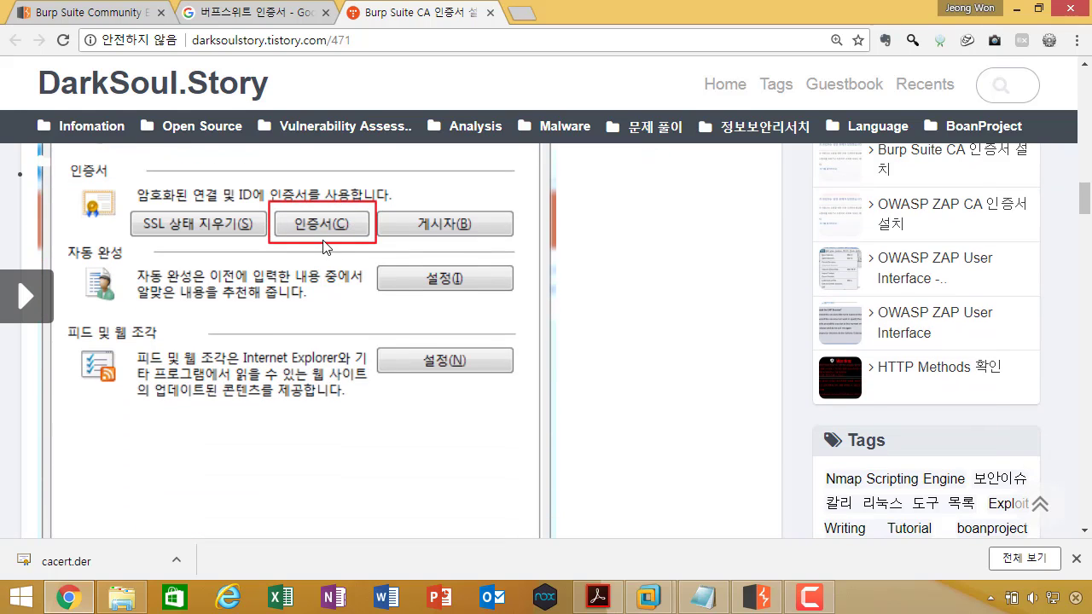
pyautogui.scroll(-5, 284, 260)
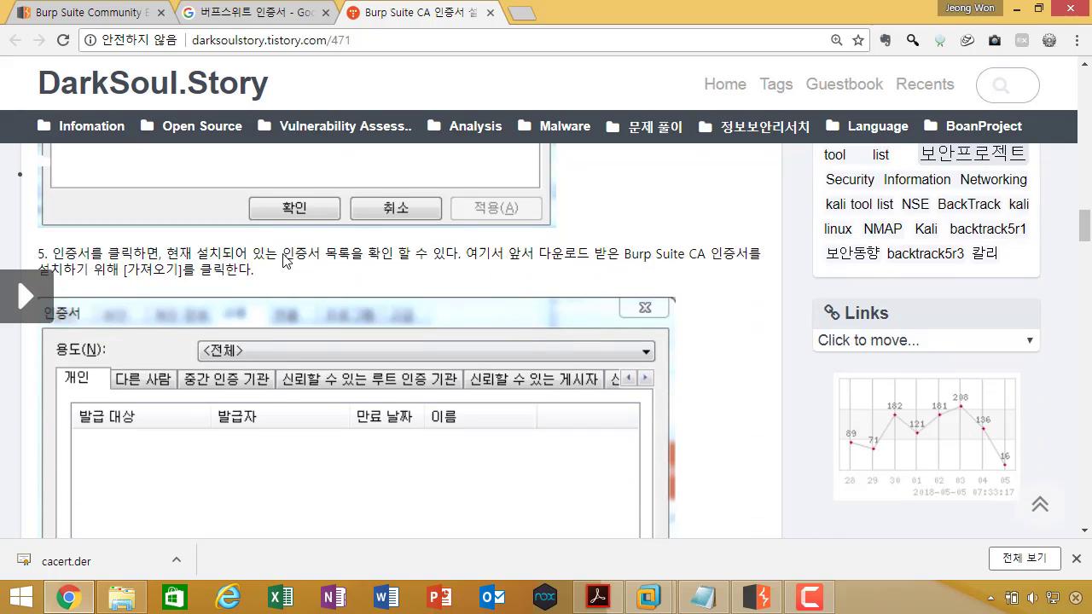
pyautogui.scroll(-6, 245, 222)
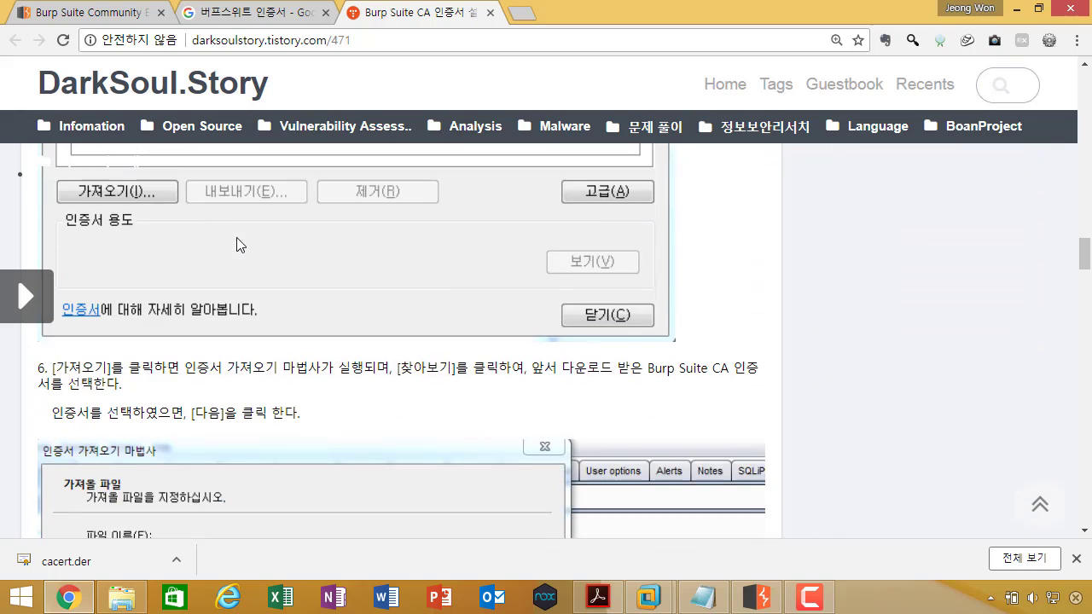
pyautogui.scroll(5, 238, 244)
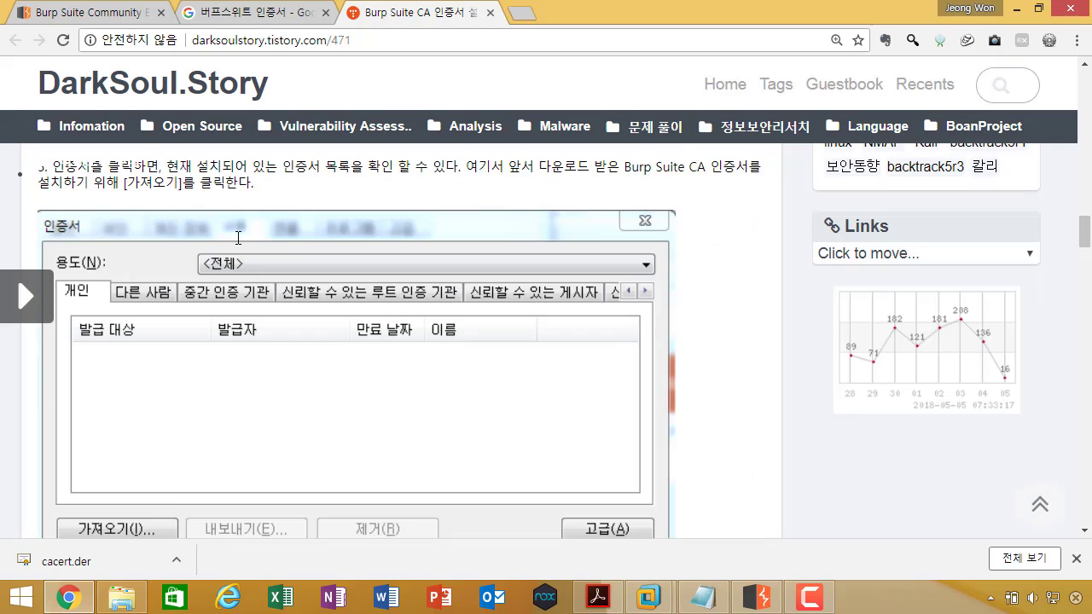
pyautogui.scroll(-5, 517, 427)
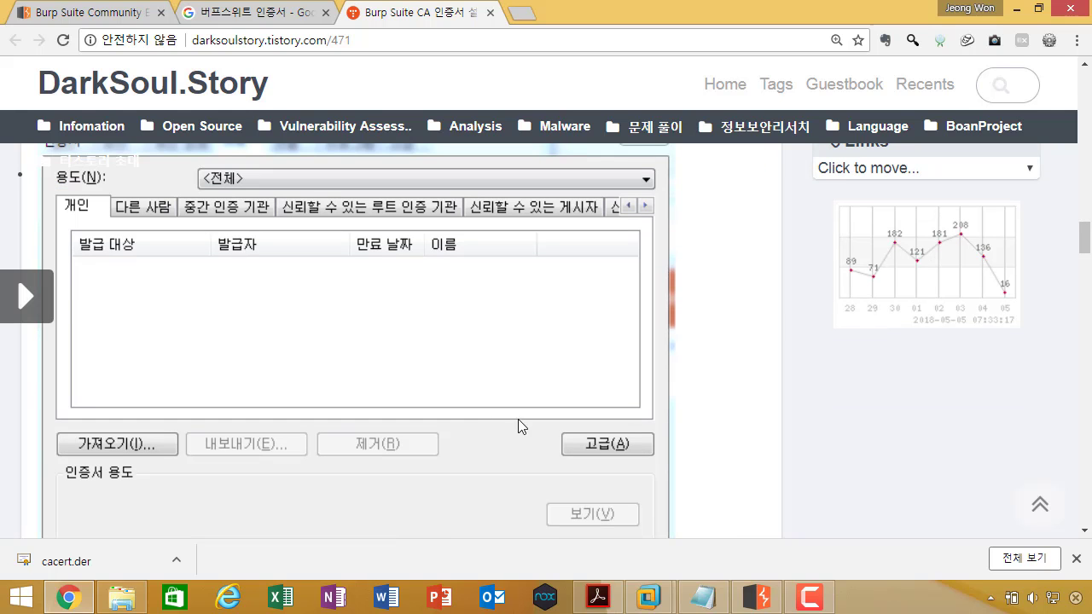
# Step: Read the guide's remaining steps on choosing the trusted root store, finishing the import wizard and accepting the security warning
pyautogui.scroll(-5, 316, 352)
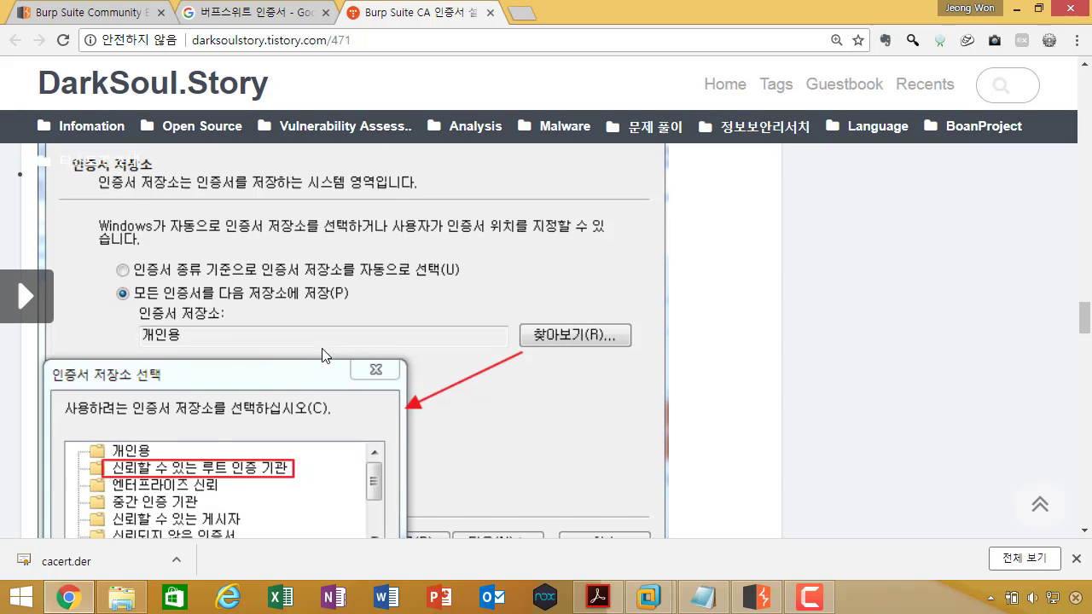
pyautogui.scroll(-4, 321, 348)
pyautogui.scroll(-1, 321, 355)
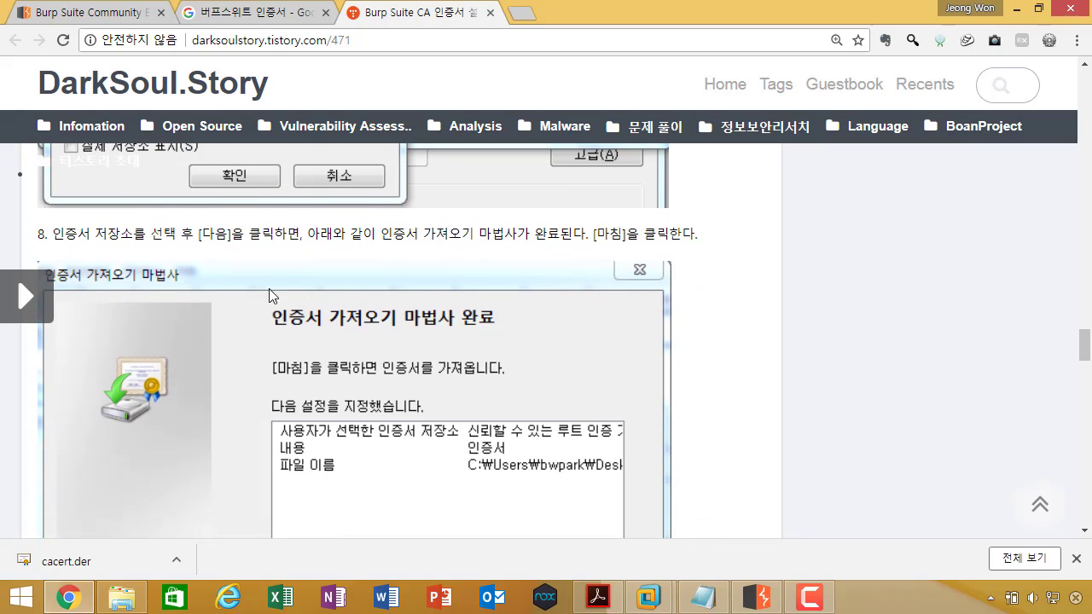
pyautogui.click(256, 9)
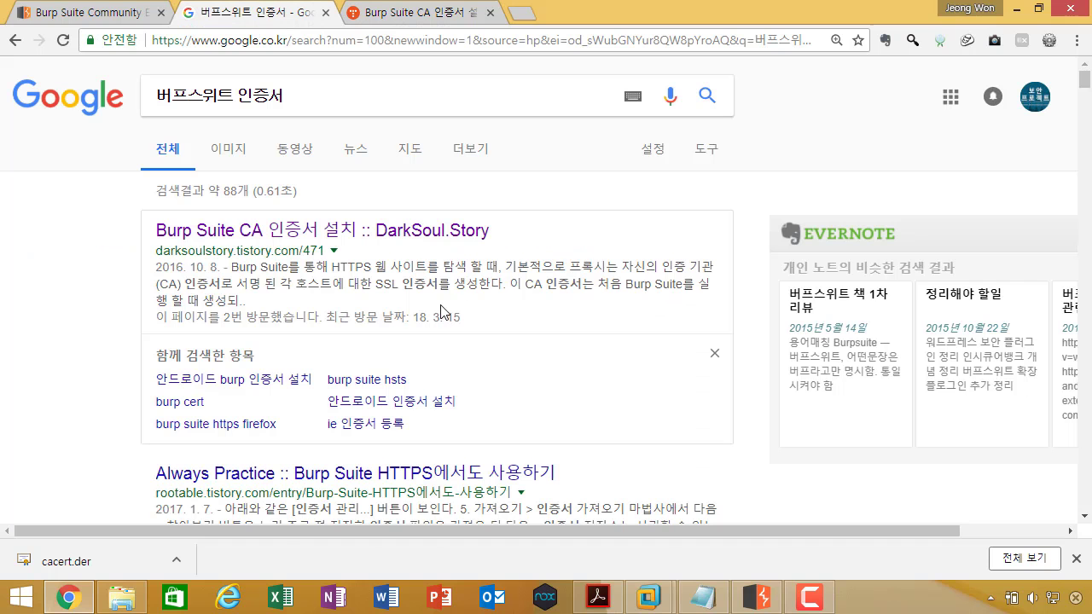
pyautogui.click(448, 12)
pyautogui.scroll(-12, 394, 323)
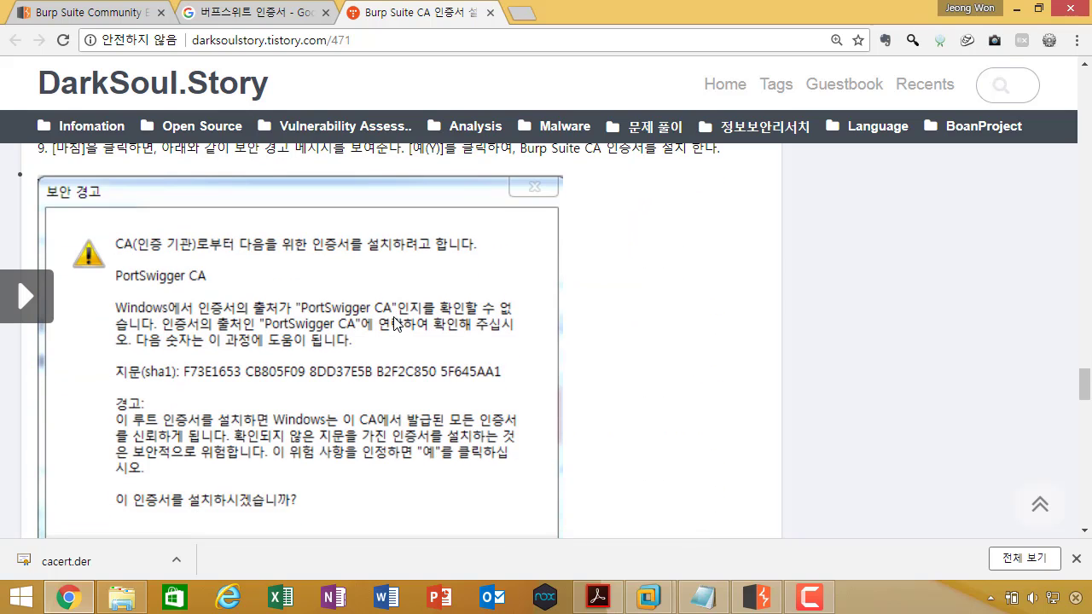
pyautogui.scroll(-5, 393, 323)
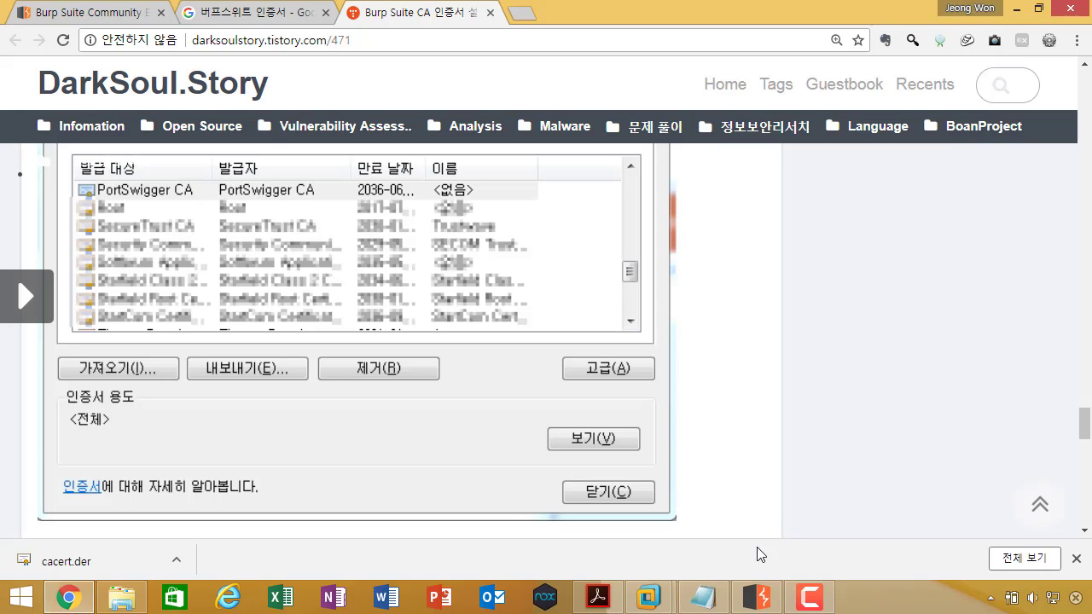
pyautogui.click(770, 601)
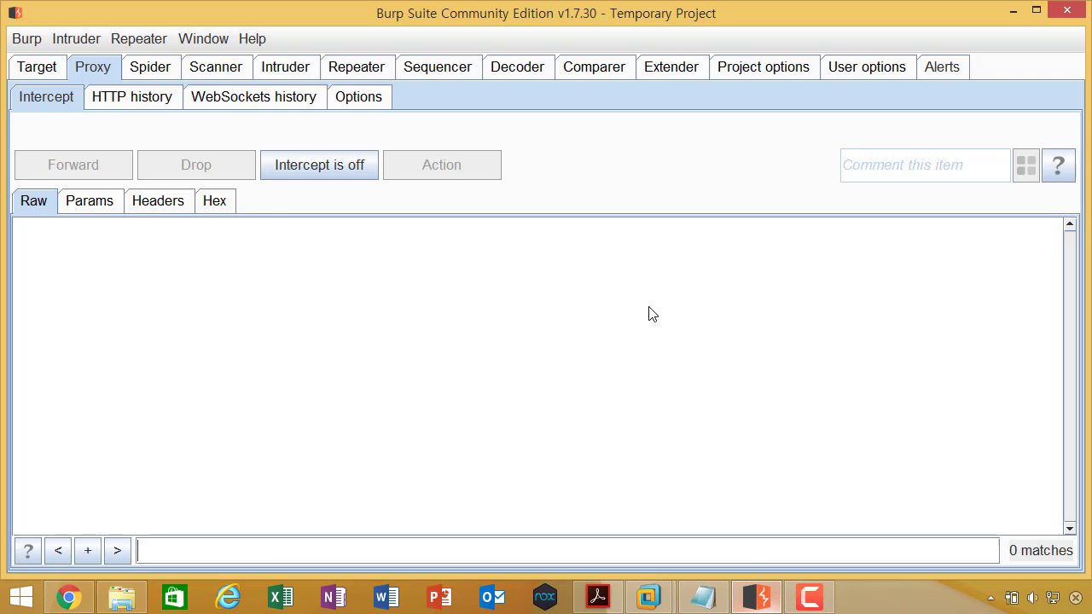
pyautogui.click(289, 168)
pyautogui.click(310, 166)
pyautogui.hotkey('alt', 'Tab')
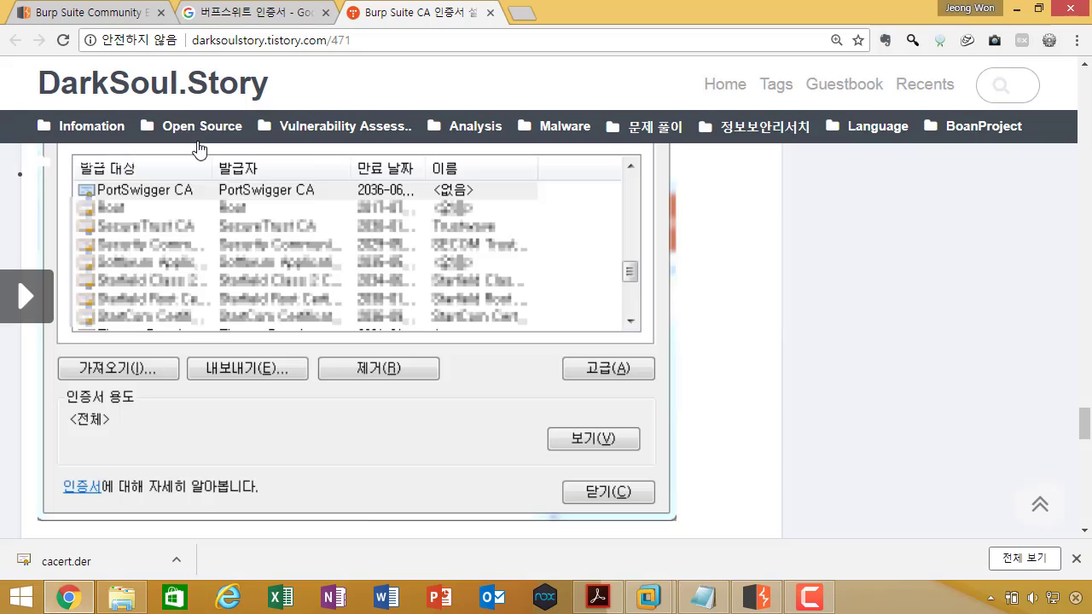
# Step: Look back at the guide's certificate download section and close the DarkSoul.Story page
pyautogui.click(282, 14)
pyautogui.click(389, 14)
pyautogui.moveTo(367, 186)
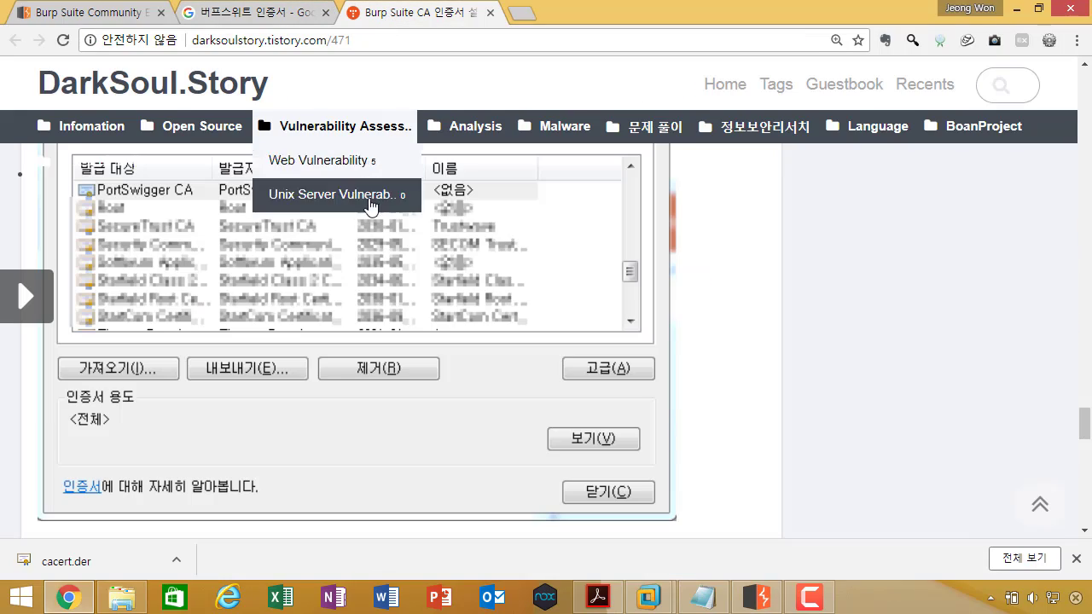
pyautogui.scroll(5, 369, 211)
pyautogui.scroll(5, 369, 211)
pyautogui.scroll(8, 866, 339)
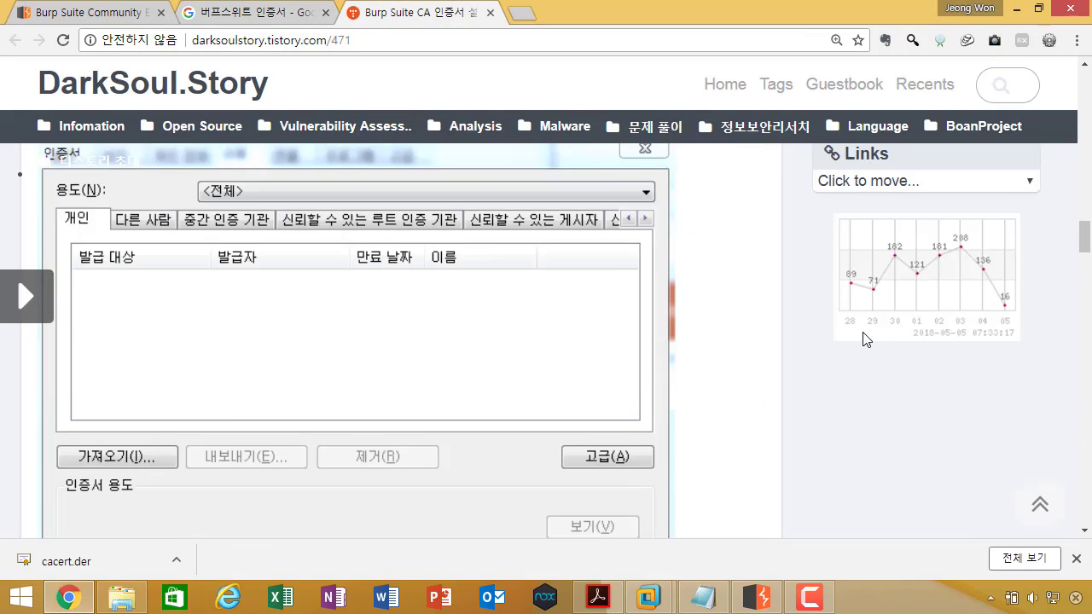
pyautogui.scroll(5, 867, 338)
pyautogui.hotkey('alt', 'Tab')
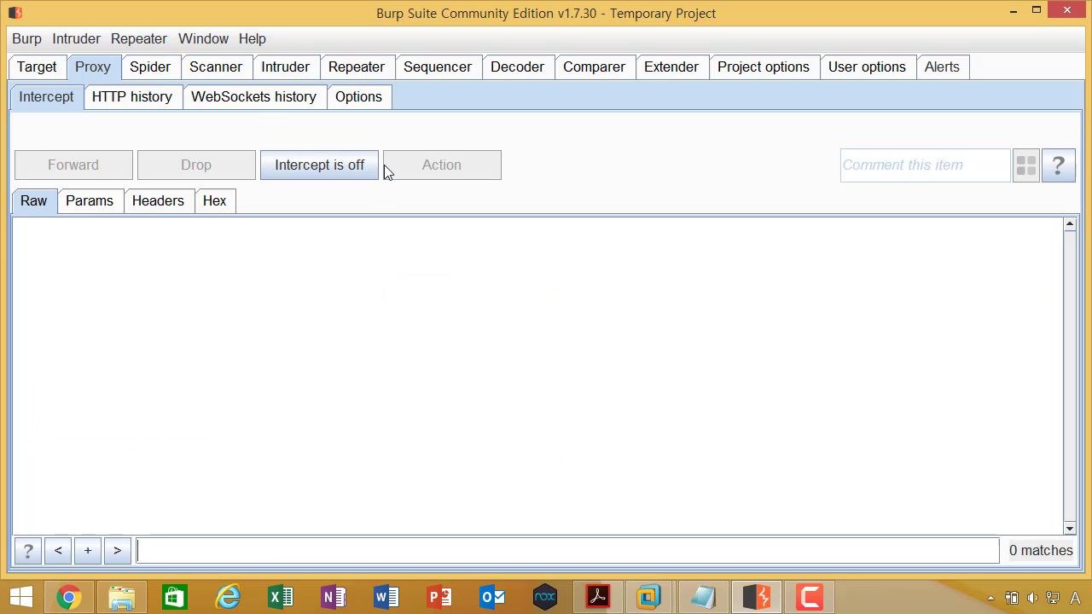
pyautogui.hotkey('alt', 'Tab')
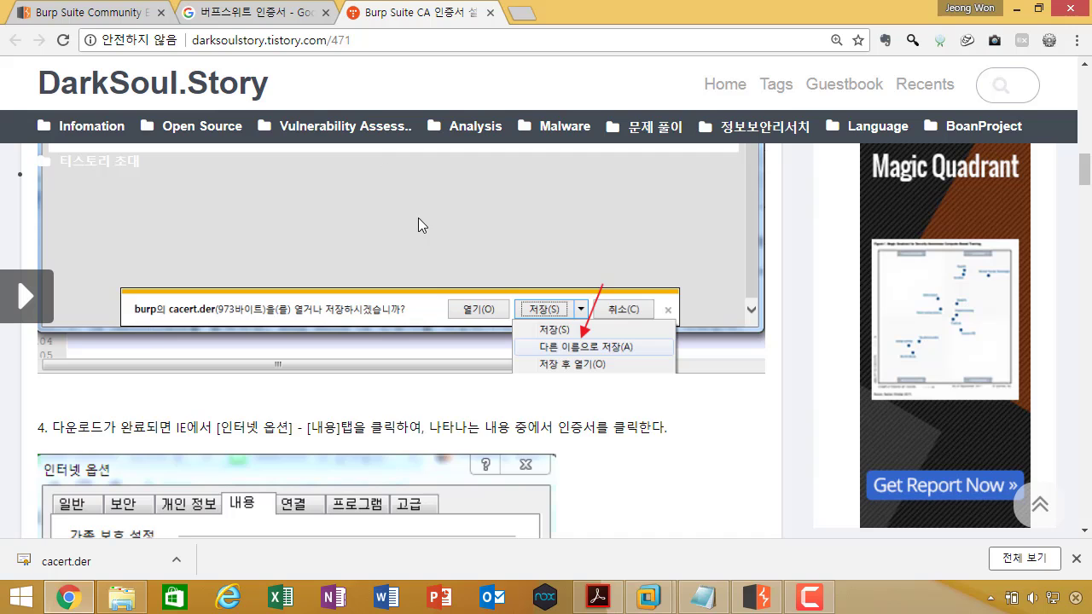
pyautogui.scroll(2, 419, 224)
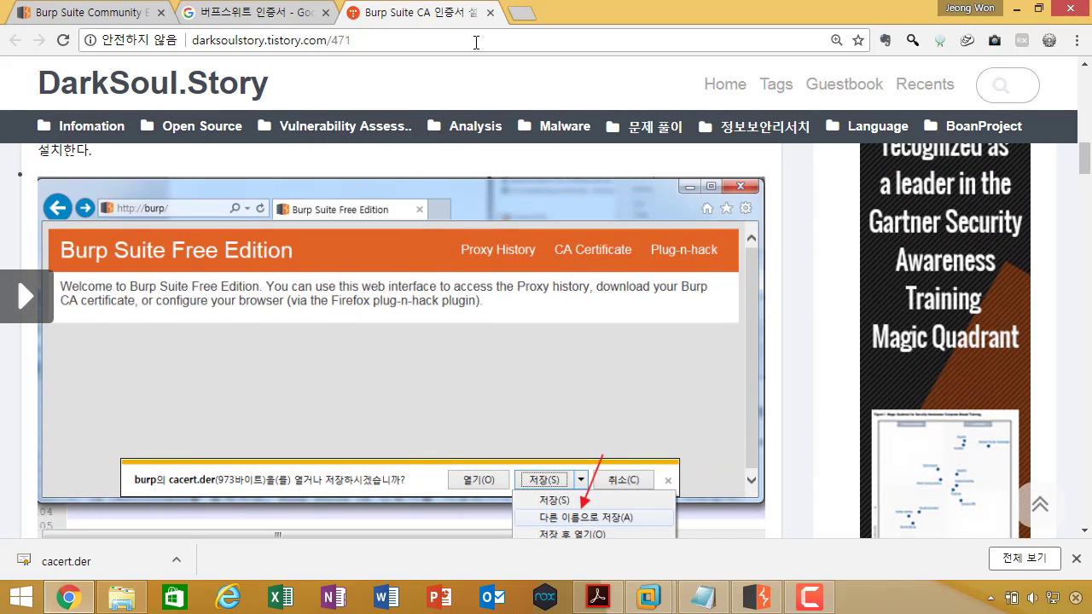
pyautogui.click(490, 13)
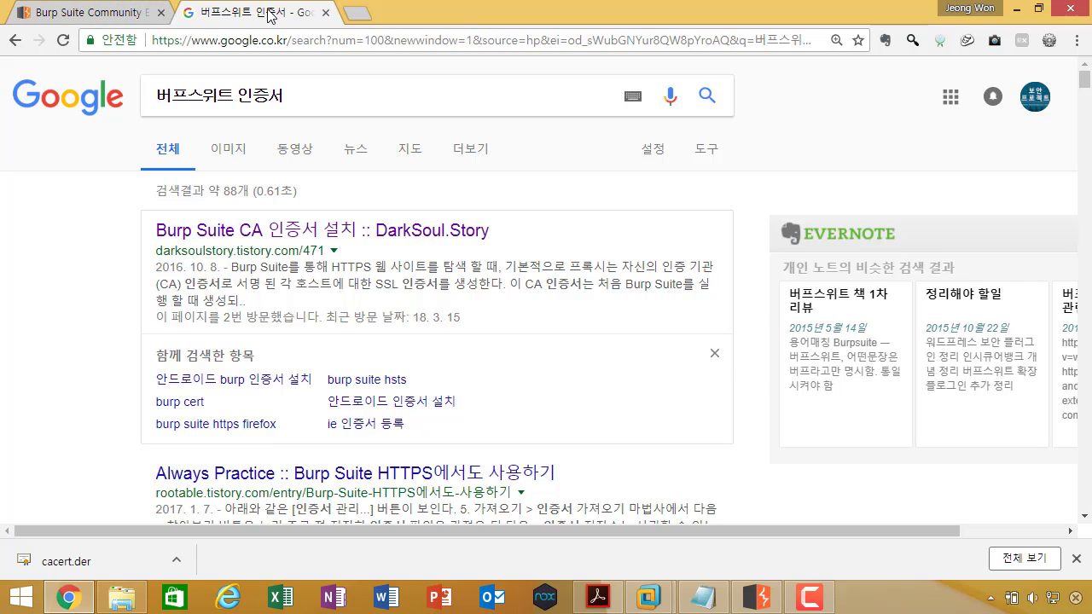
# Step: Switch to Burp Suite and examine the proxy options for listeners, client request interception and server response interception
pyautogui.hotkey('alt', 'Tab')
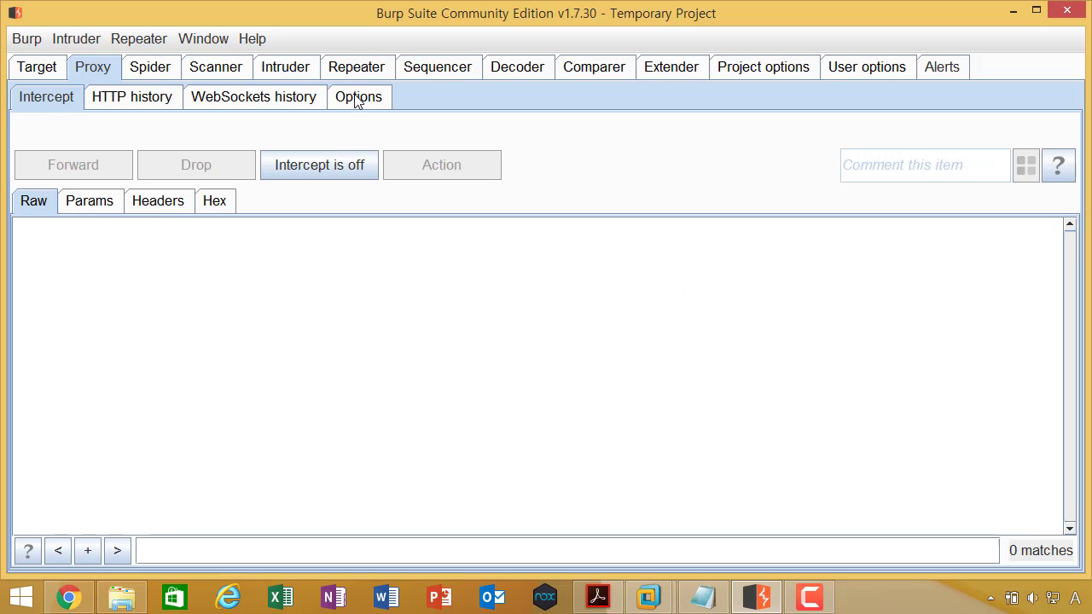
pyautogui.click(358, 96)
pyautogui.scroll(-5, 226, 254)
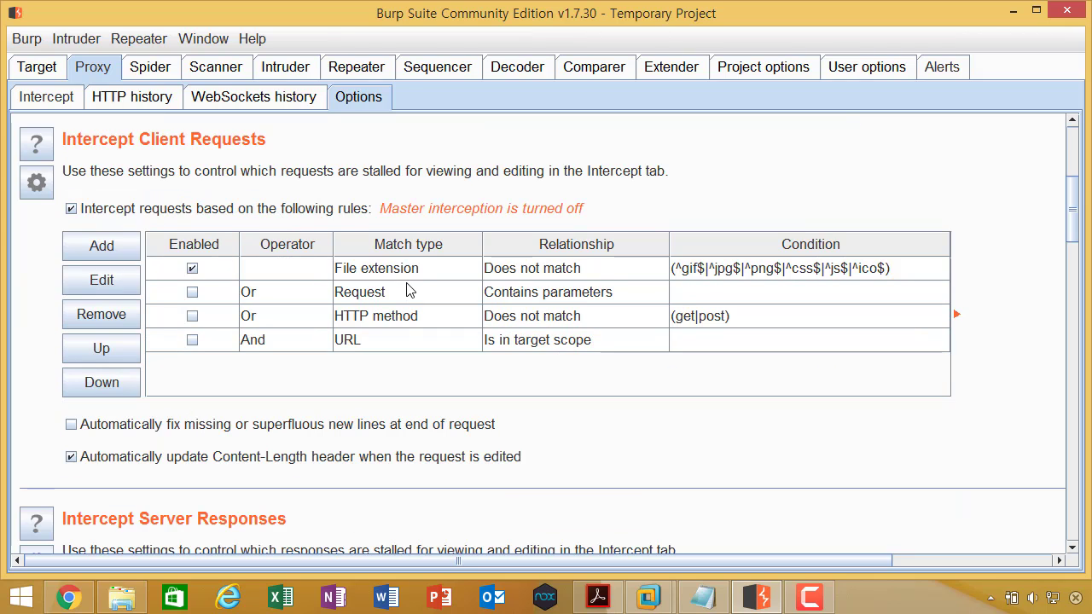
pyautogui.scroll(-5, 401, 275)
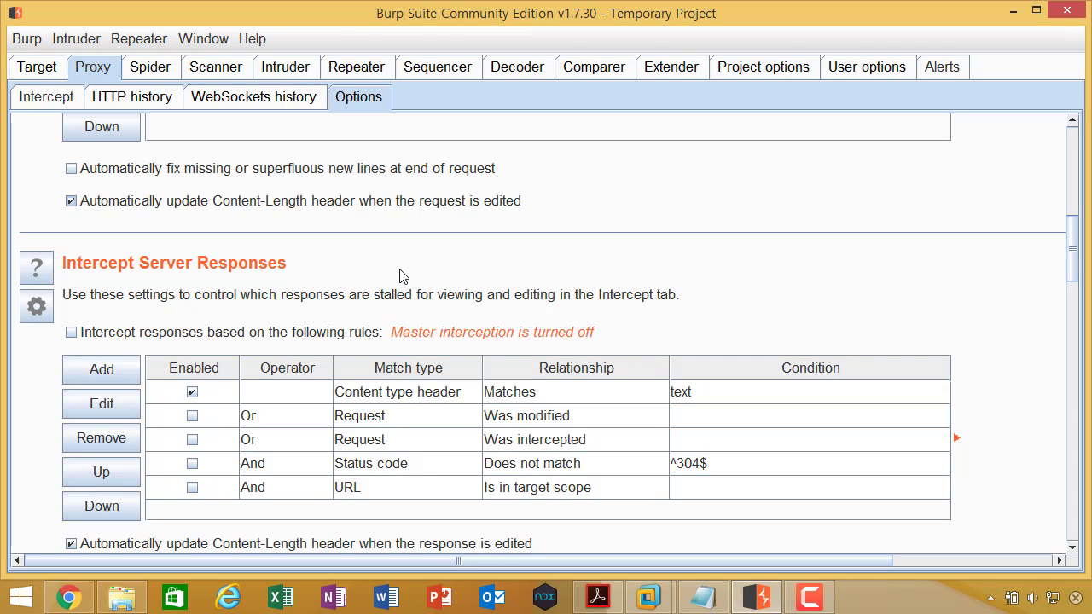
pyautogui.scroll(-6, 405, 291)
pyautogui.scroll(16, 405, 292)
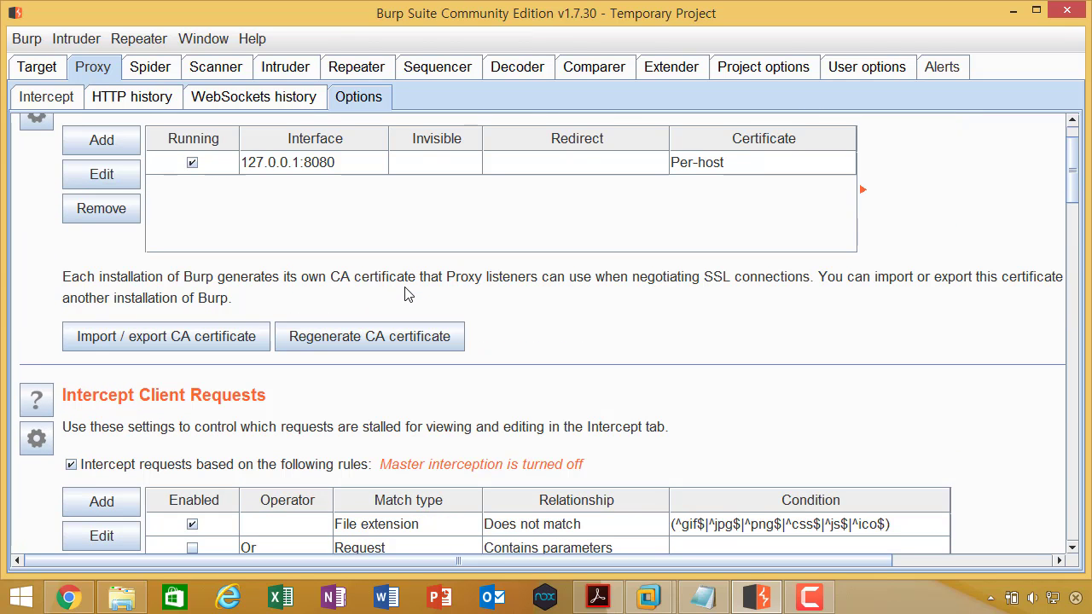
pyautogui.scroll(1, 405, 294)
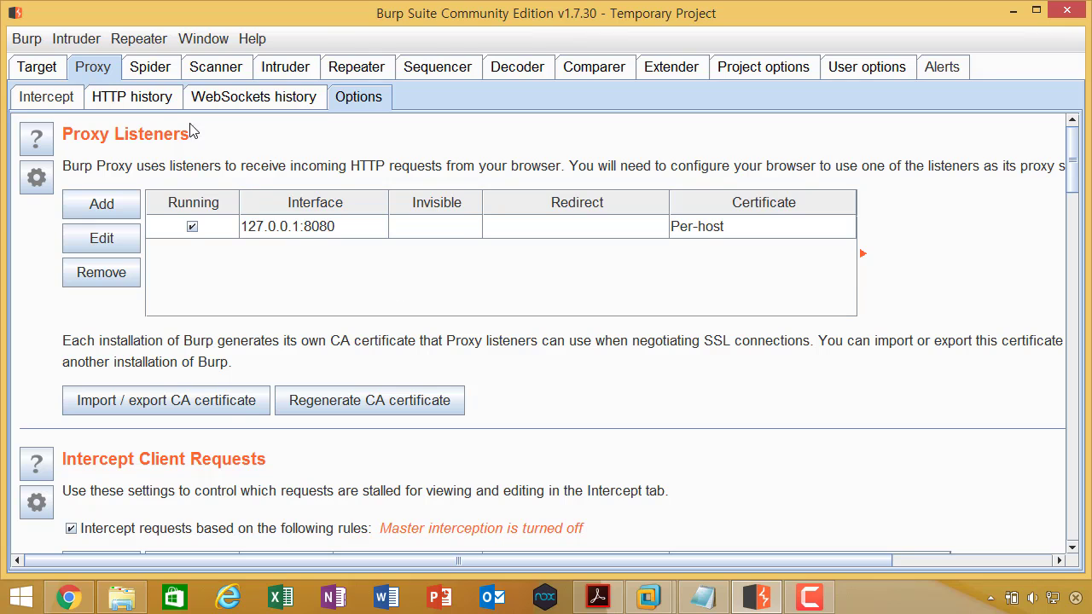
# Step: Turn on interception in Burp Suite and open the DarkSoul.Story search result in Chrome to capture its HTTPS request
pyautogui.click(47, 97)
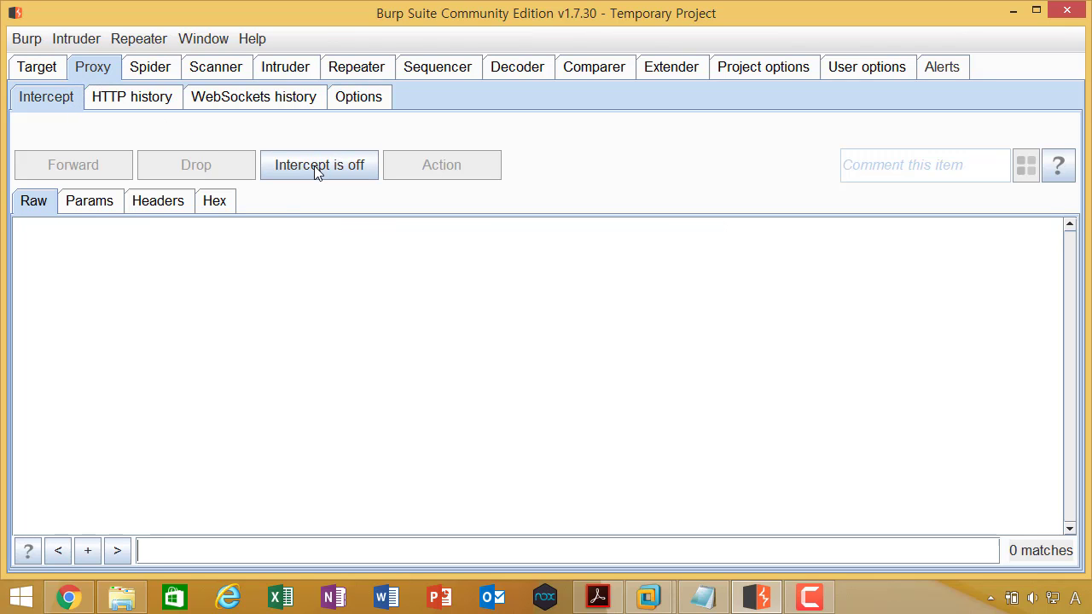
pyautogui.click(69, 598)
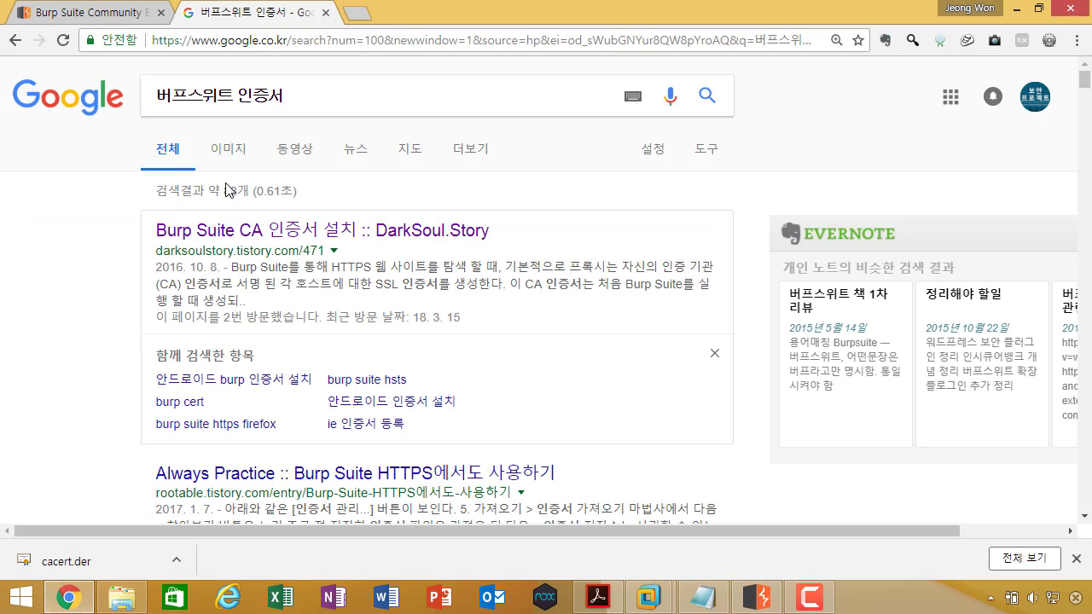
pyautogui.hotkey('alt', 'Tab')
pyautogui.click(265, 169)
pyautogui.hotkey('alt', 'Tab')
pyautogui.click(292, 232)
pyautogui.hotkey('alt', 'Tab')
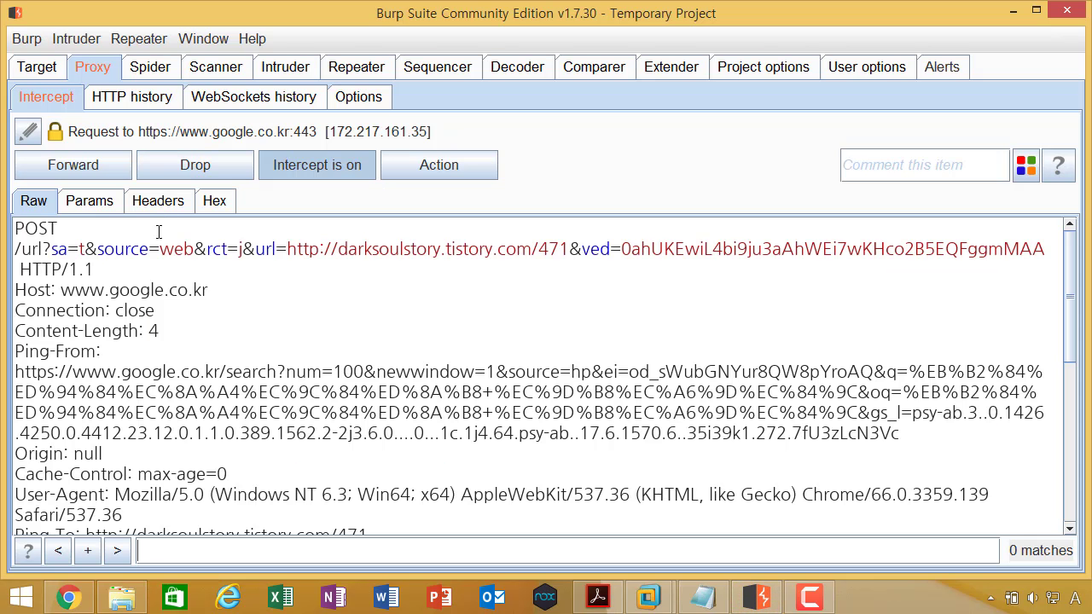
# Step: Forward the intercepted requests one after another in Burp Suite and check the loading DarkSoul.Story page in Chrome
pyautogui.click(110, 163)
pyautogui.click(110, 164)
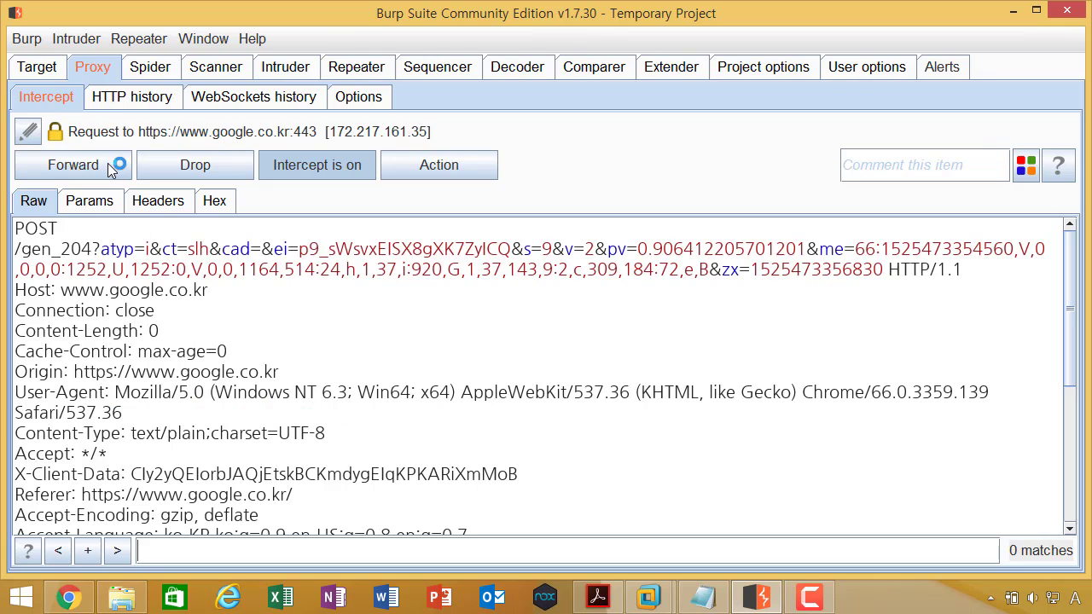
pyautogui.click(109, 166)
pyautogui.click(109, 167)
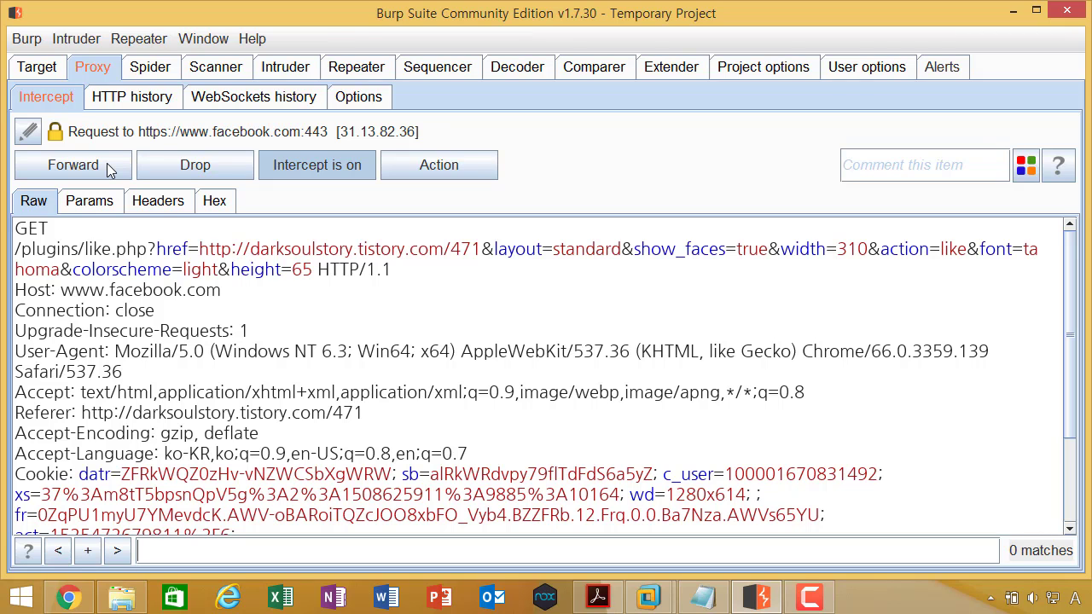
pyautogui.hotkey('alt', 'Tab')
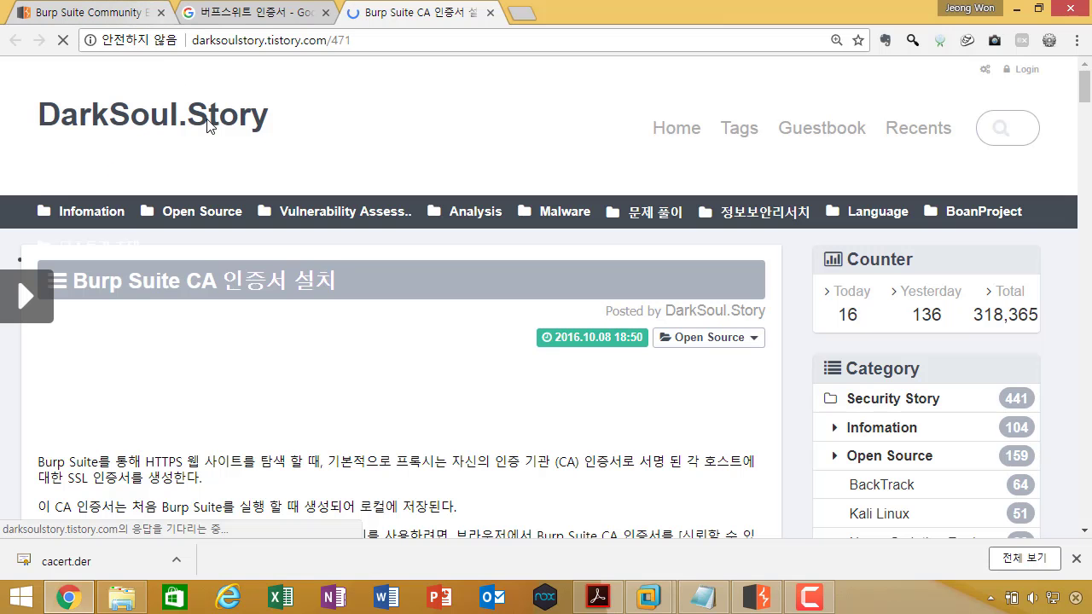
pyautogui.click(70, 598)
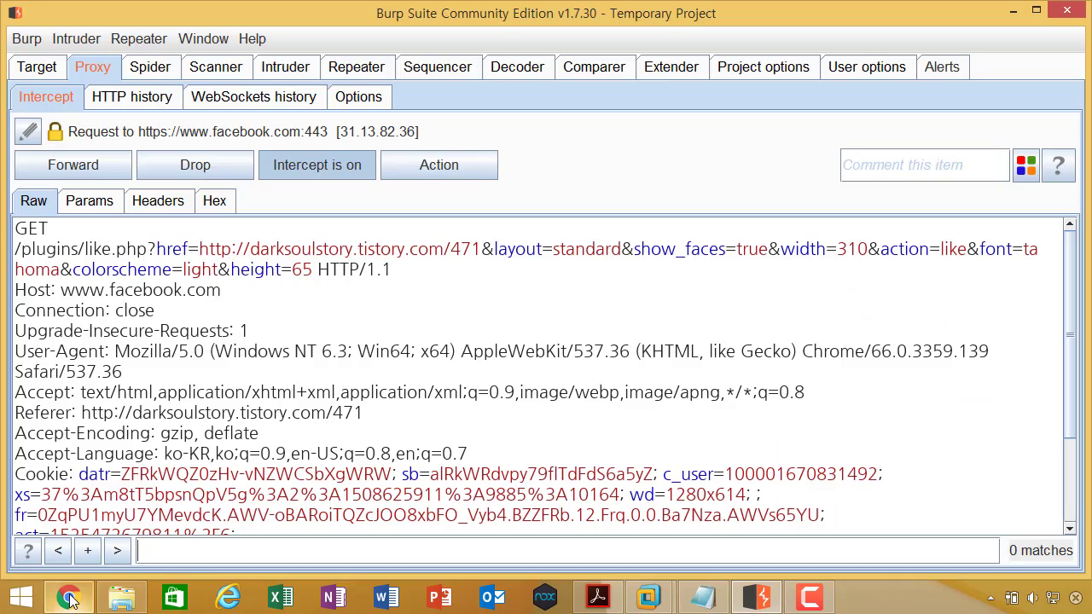
pyautogui.click(70, 599)
pyautogui.hotkey('alt', 'Tab')
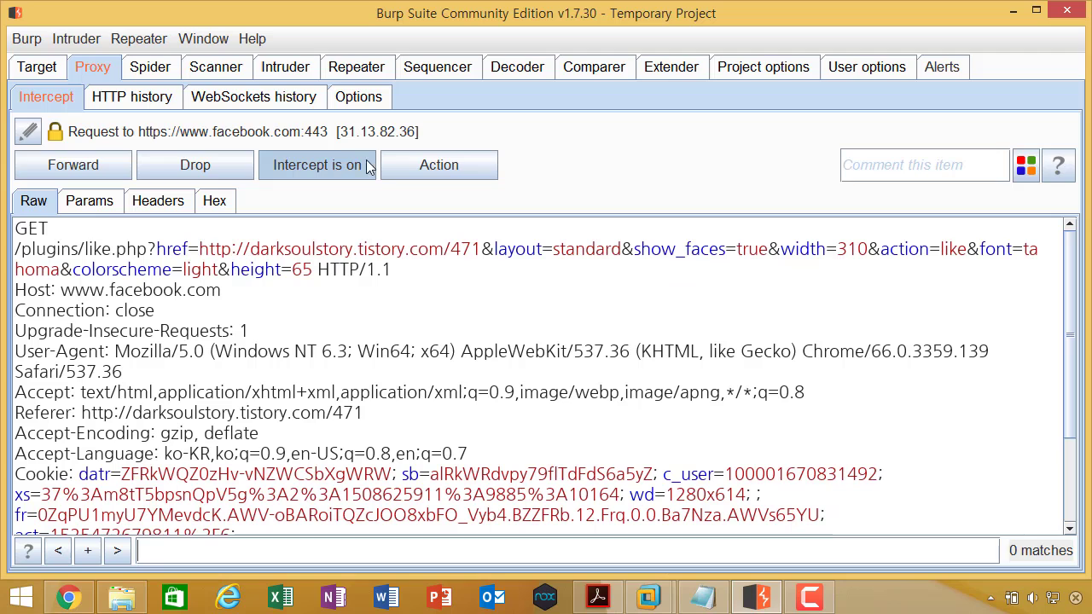
# Step: Forward the remaining intercepted requests of the DarkSoul.Story page one after another and turn off interception
pyautogui.click(108, 169)
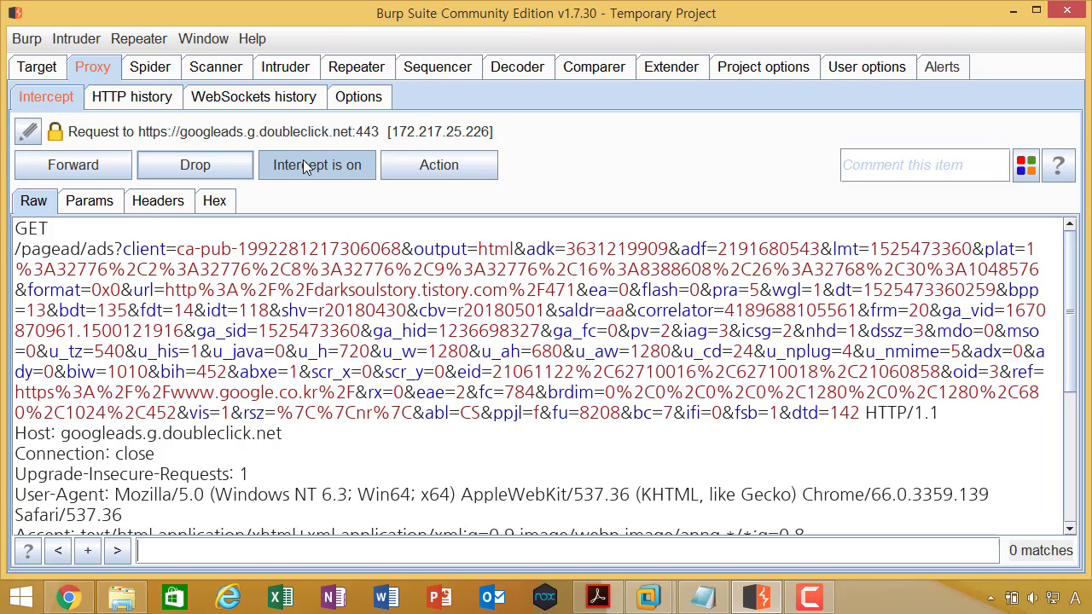
pyautogui.click(124, 173)
pyautogui.click(129, 176)
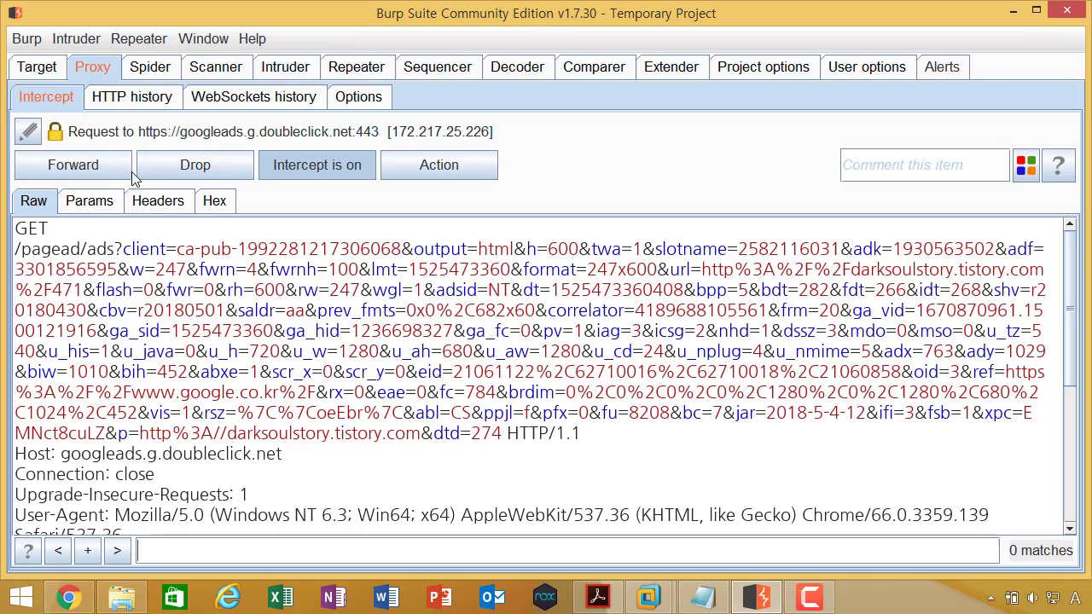
pyautogui.click(75, 166)
pyautogui.click(86, 163)
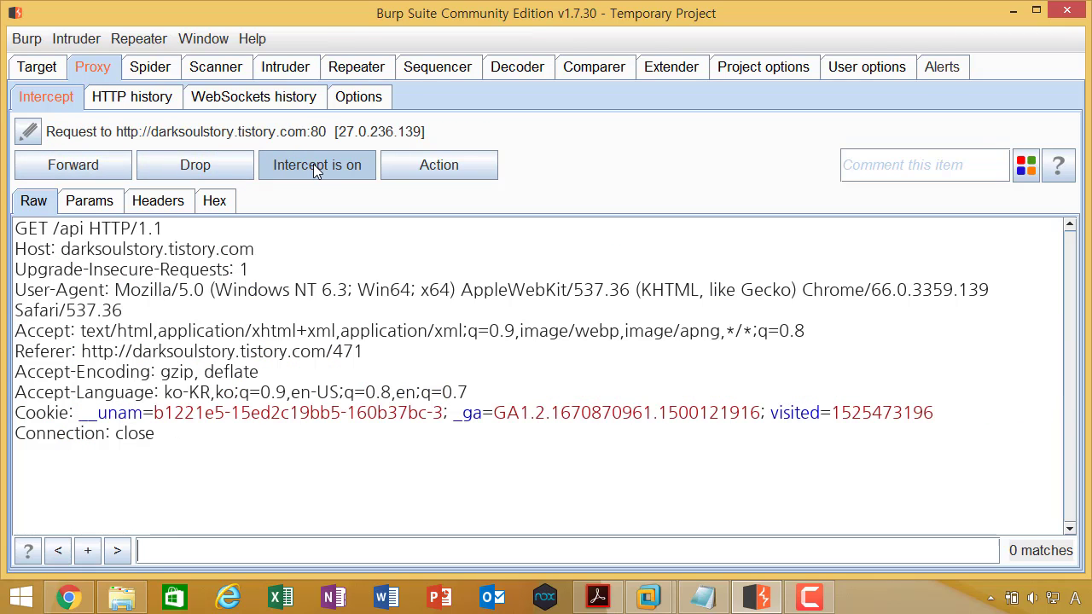
pyautogui.click(328, 167)
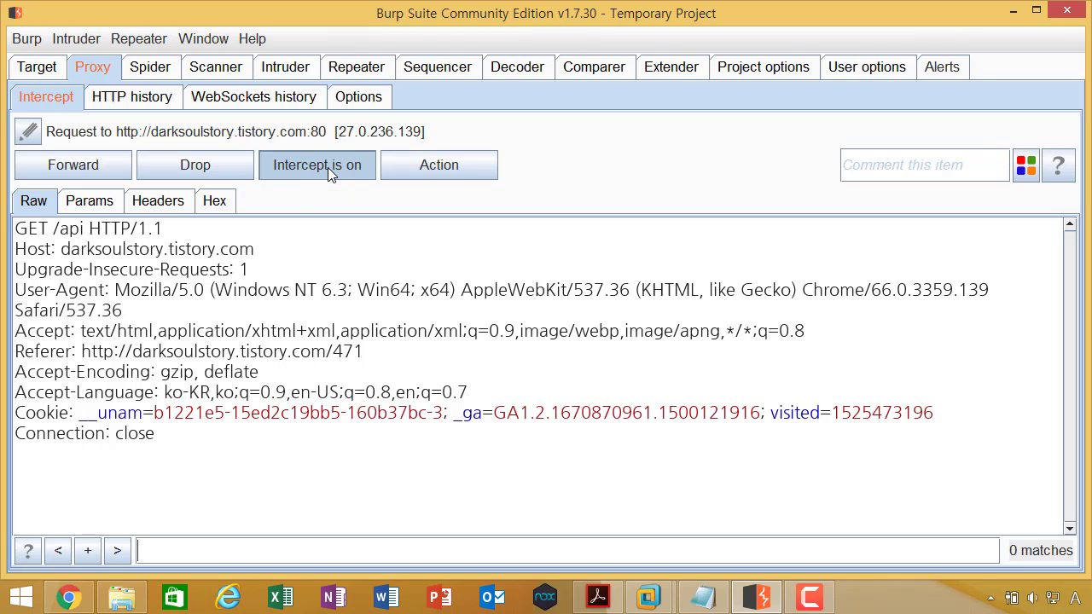
# Step: Switch to Chrome, look over the loaded DarkSoul.Story page, and close it along with the search results page
pyautogui.hotkey('alt', 'Tab')
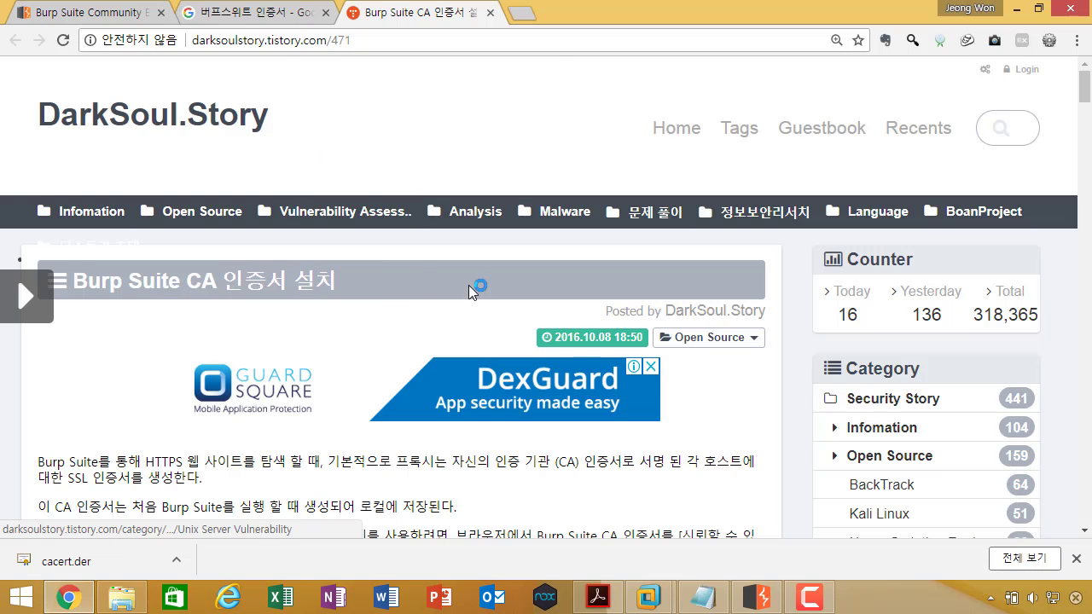
pyautogui.scroll(-2, 444, 283)
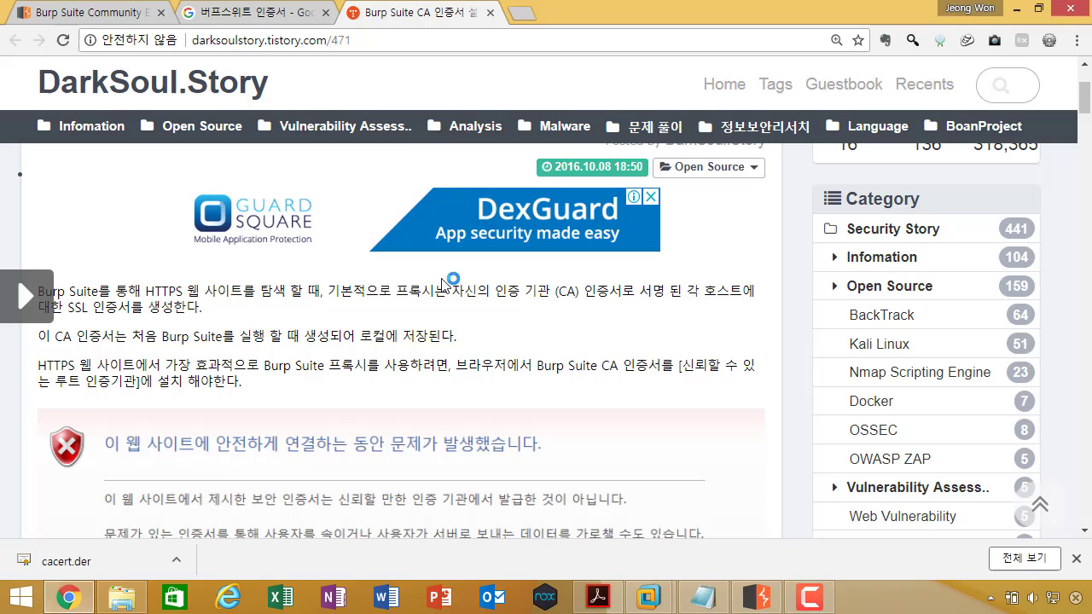
pyautogui.click(490, 12)
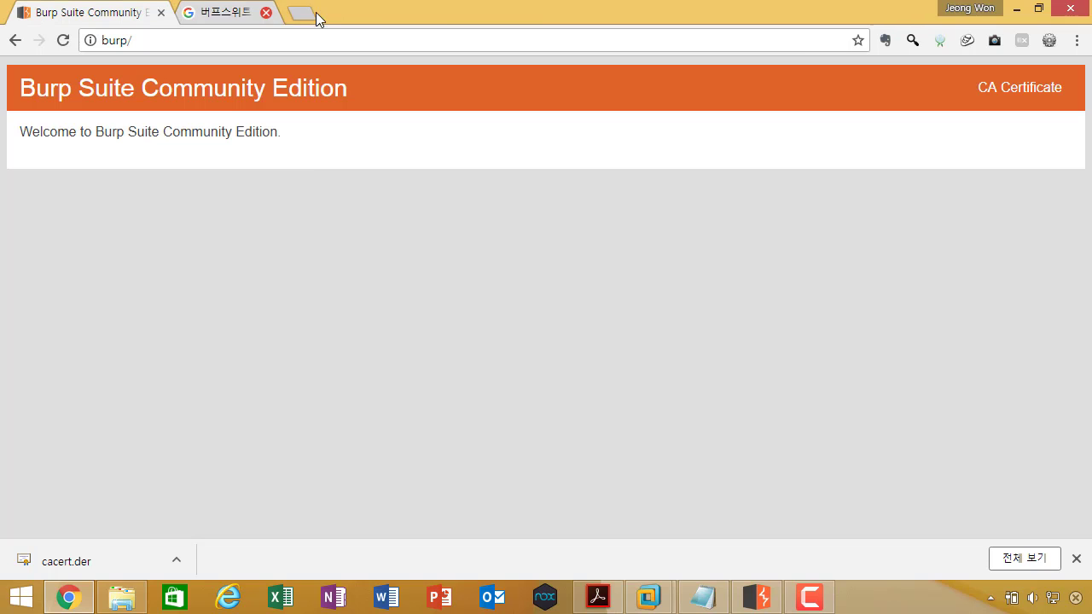
pyautogui.click(329, 12)
# Step: Switch to Burp Suite and select the 127.0.0.1:8080 listener in the proxy options
pyautogui.hotkey('alt', 'Tab')
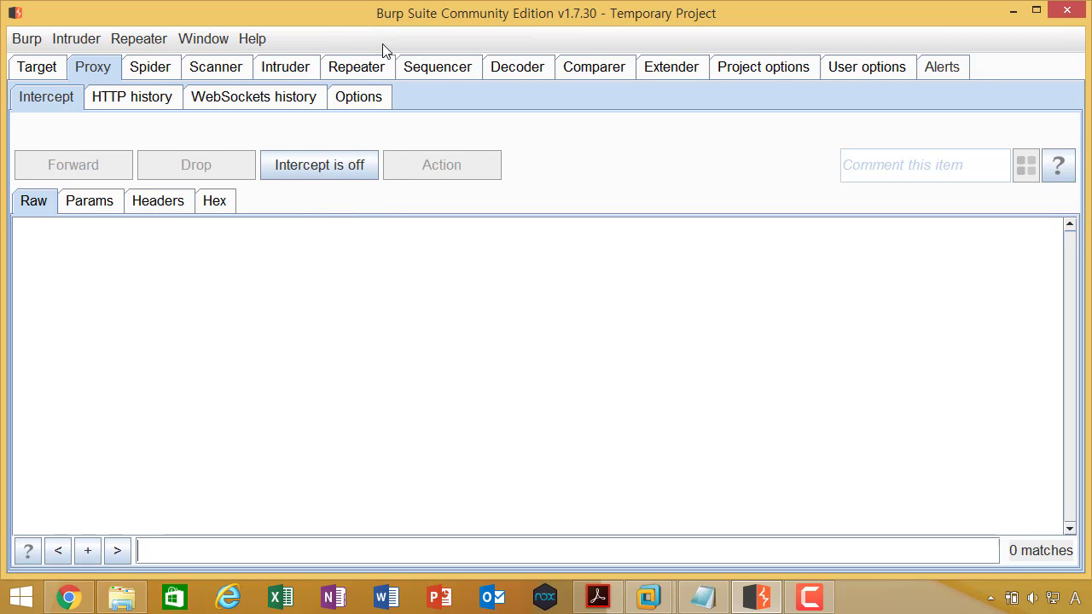
pyautogui.click(367, 101)
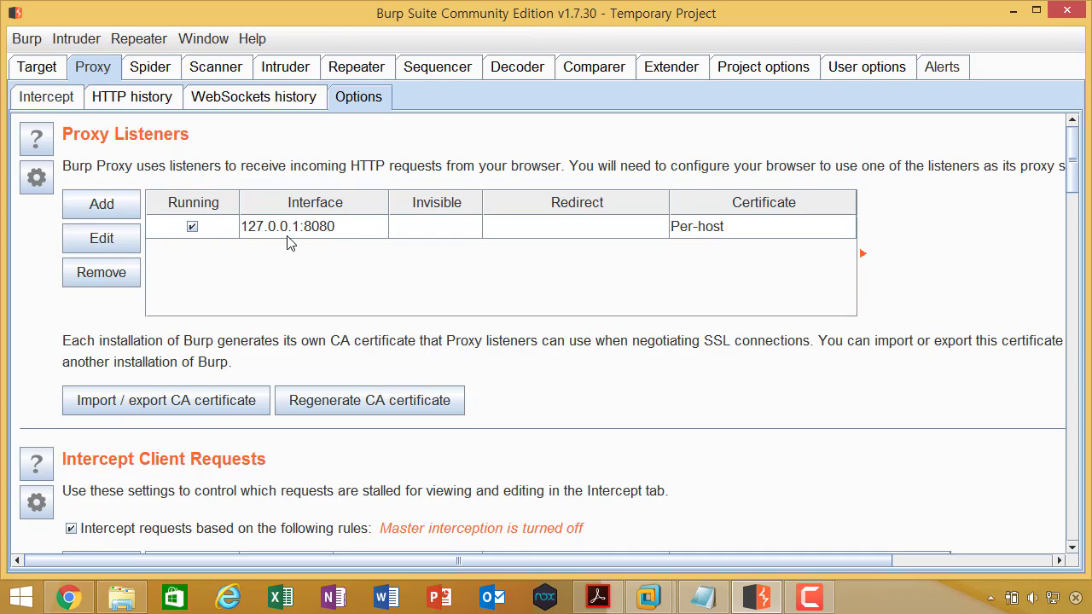
pyautogui.click(339, 232)
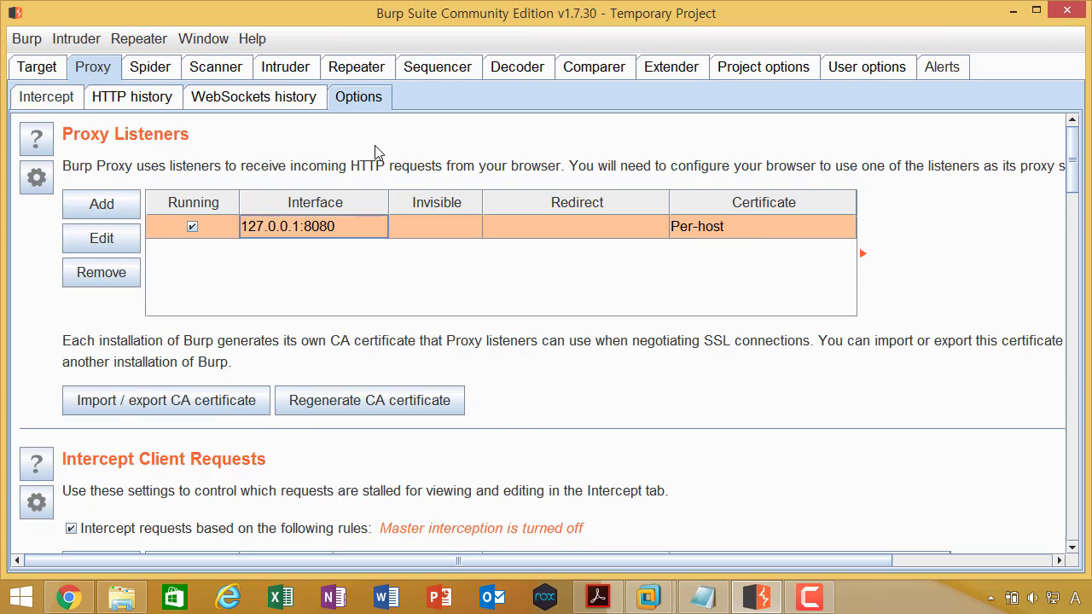
# Step: Mark the listener's port on screen with red underlines, an arrow and a circle, and clear the annotations
pyautogui.click(304, 247)
pyautogui.moveTo(290, 246); pyautogui.dragTo(348, 245)
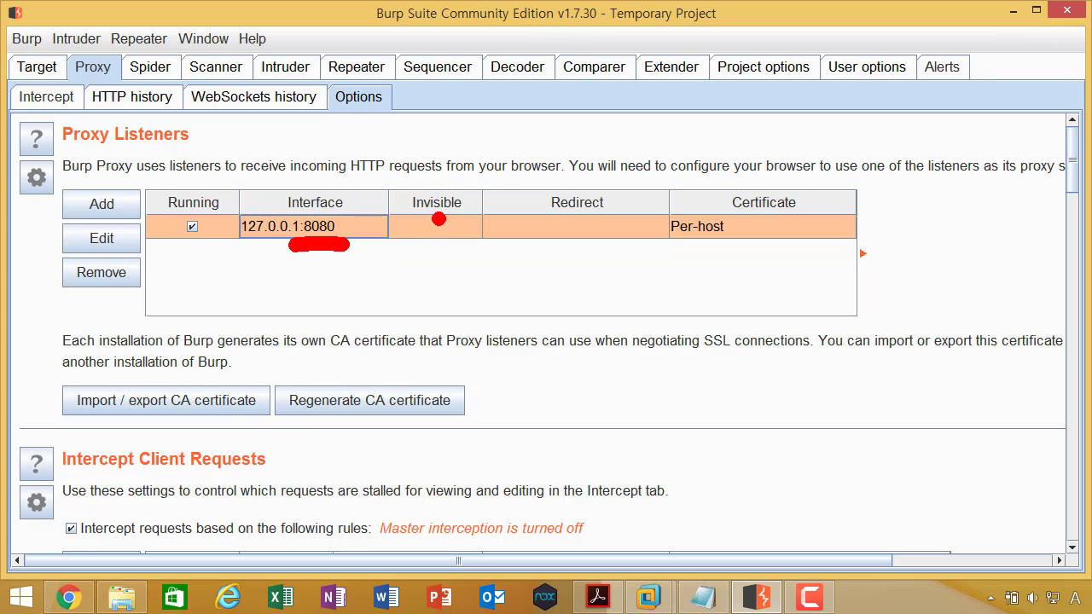
pyautogui.moveTo(442, 185)
pyautogui.mouseDown()
pyautogui.moveTo(394, 215)
pyautogui.moveTo(416, 224)
pyautogui.mouseUp()
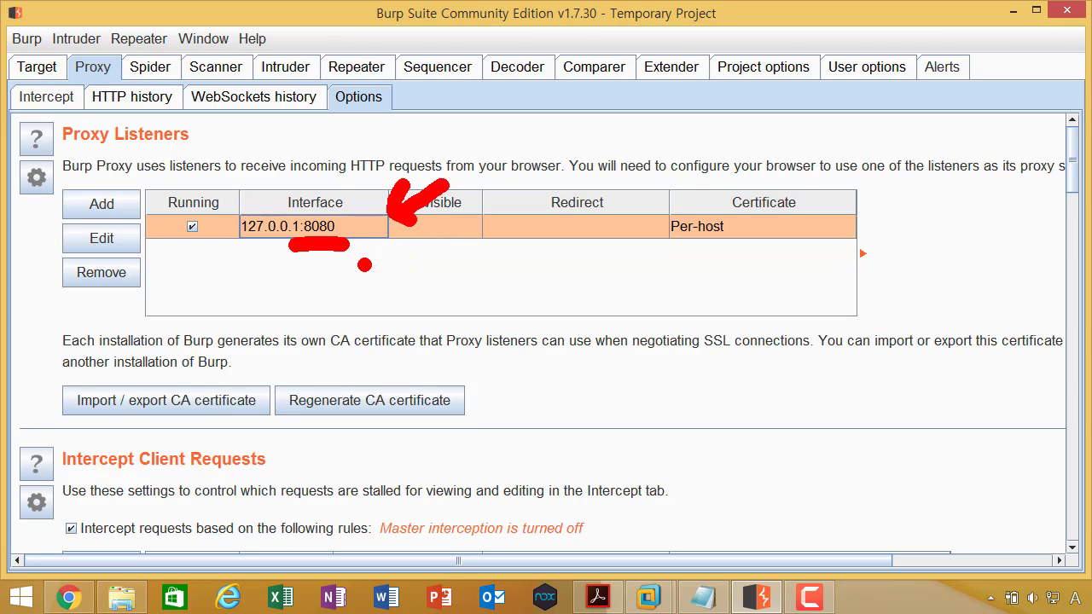
pyautogui.moveTo(321, 261)
pyautogui.mouseDown()
pyautogui.moveTo(328, 176)
pyautogui.moveTo(333, 273)
pyautogui.mouseUp()
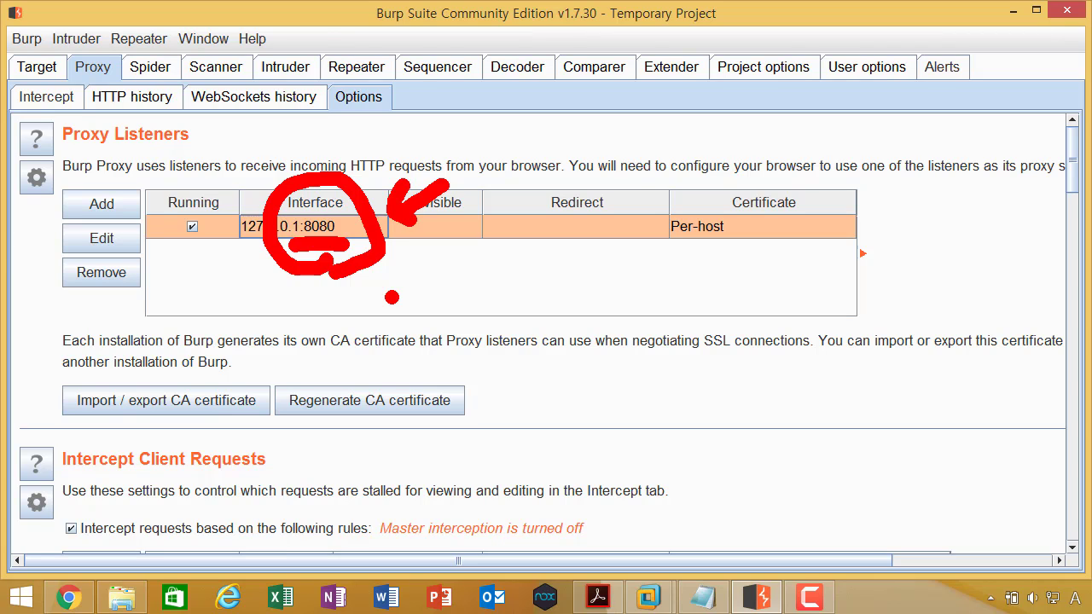
pyautogui.press('Escape')
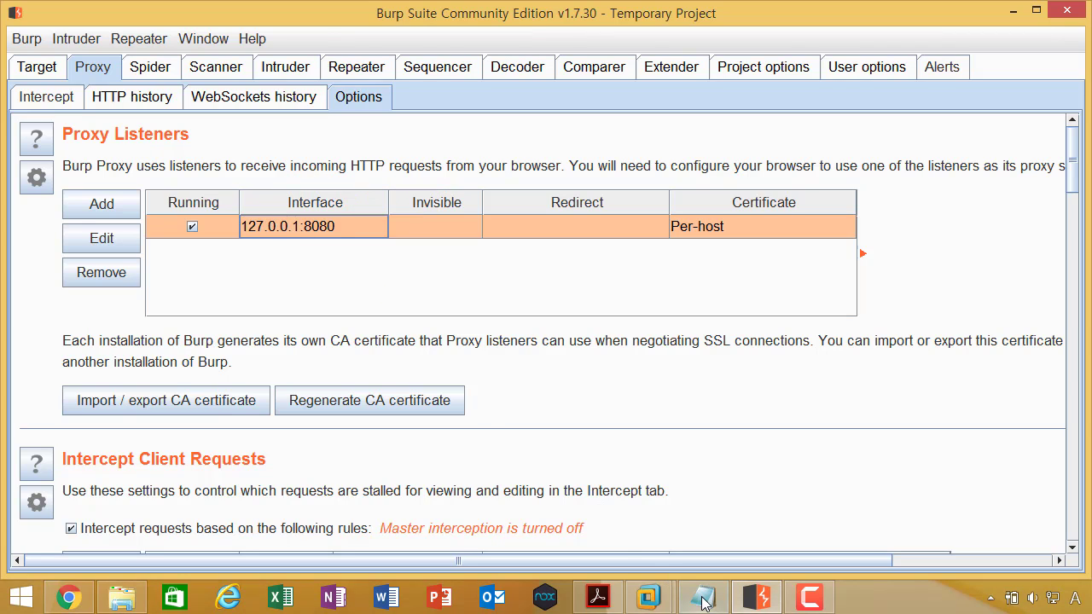
pyautogui.hotkey('ctrl', '2')
pyautogui.moveTo(304, 247); pyautogui.dragTo(348, 248)
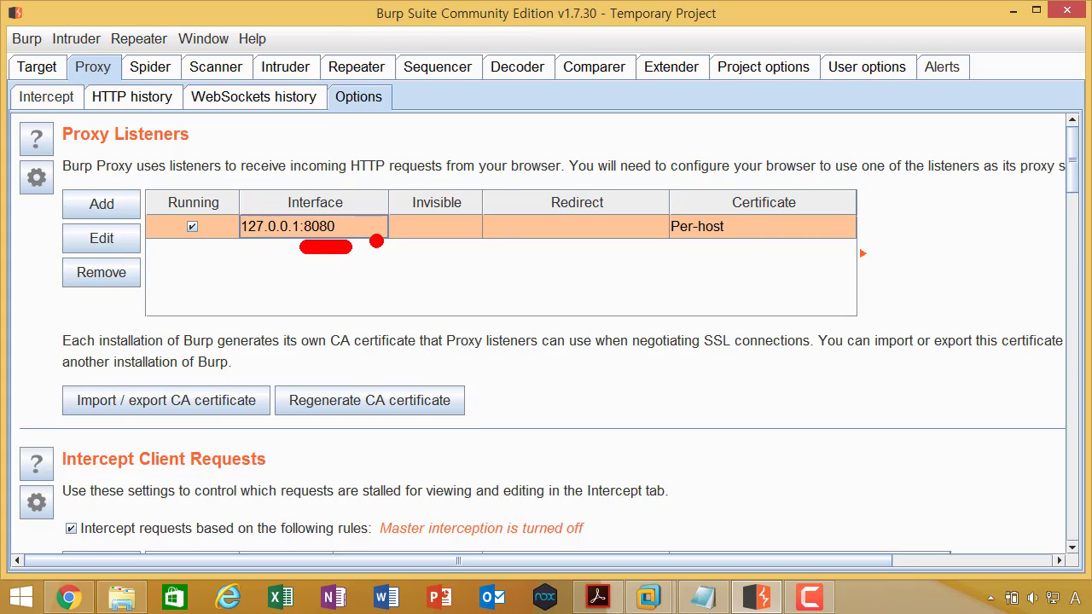
pyautogui.moveTo(379, 241)
pyautogui.mouseDown()
pyautogui.moveTo(273, 260)
pyautogui.moveTo(198, 315)
pyautogui.mouseUp()
pyautogui.press('Escape')
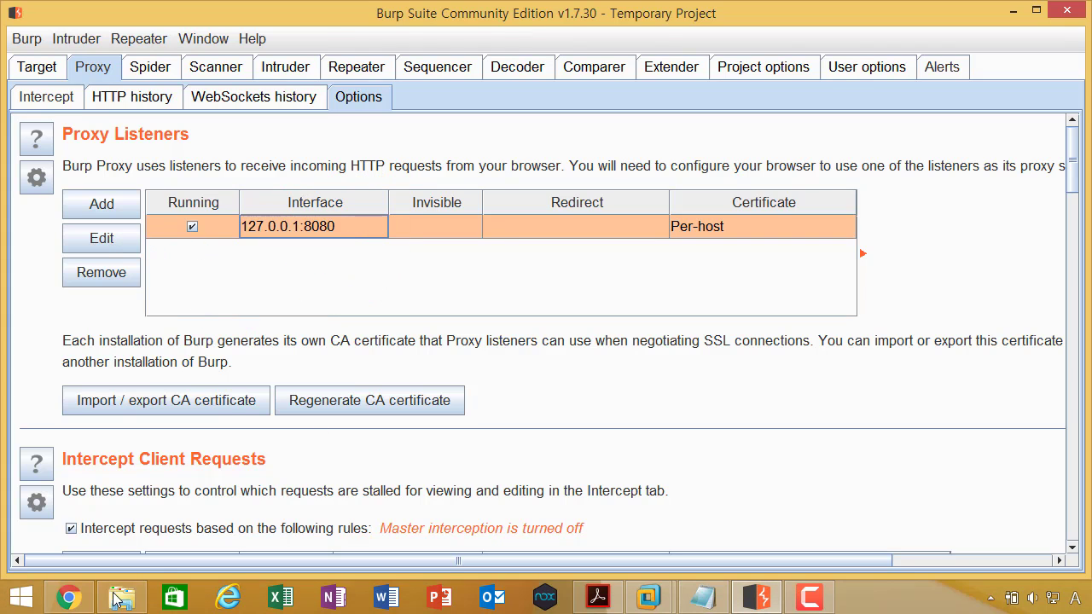
pyautogui.click(72, 600)
pyautogui.click(1077, 40)
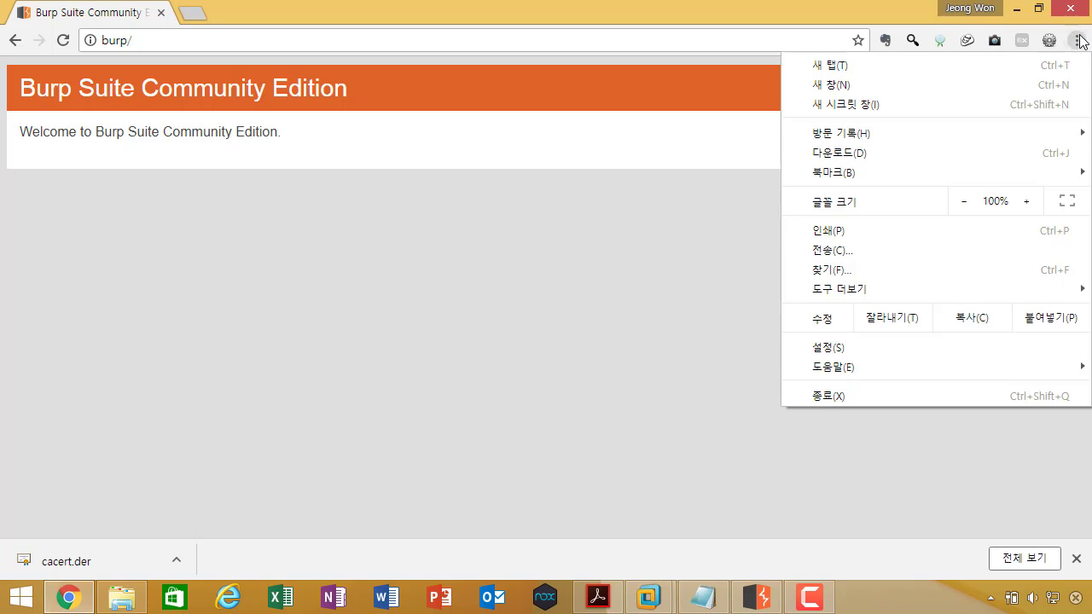
pyautogui.click(649, 258)
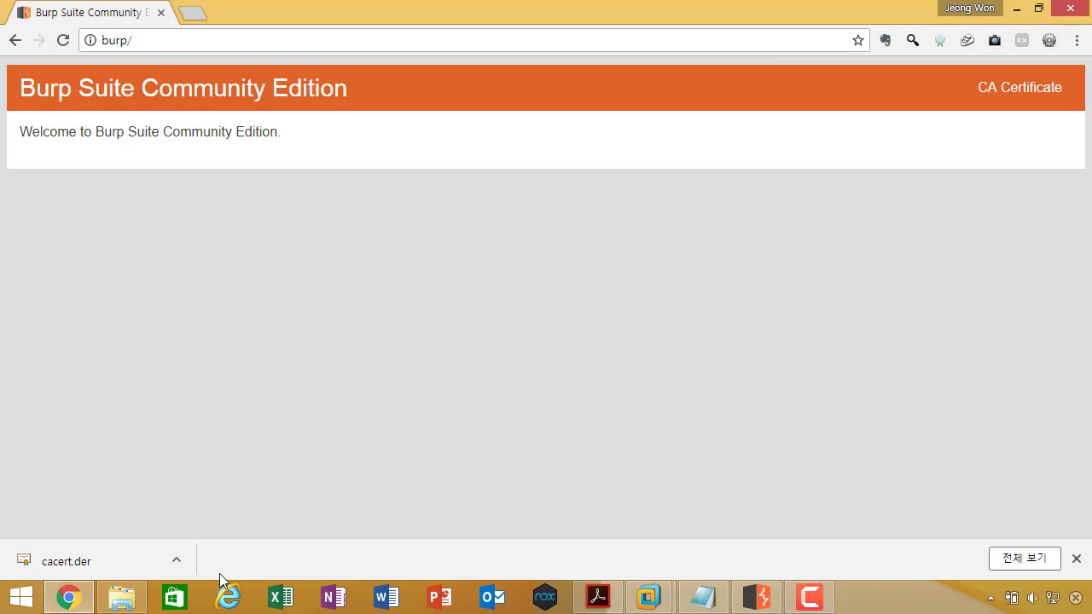
# Step: Switch to Internet Explorer, open the LAN settings of its internet options, and compare the proxy address and port with Burp Suite's listener
pyautogui.click(228, 597)
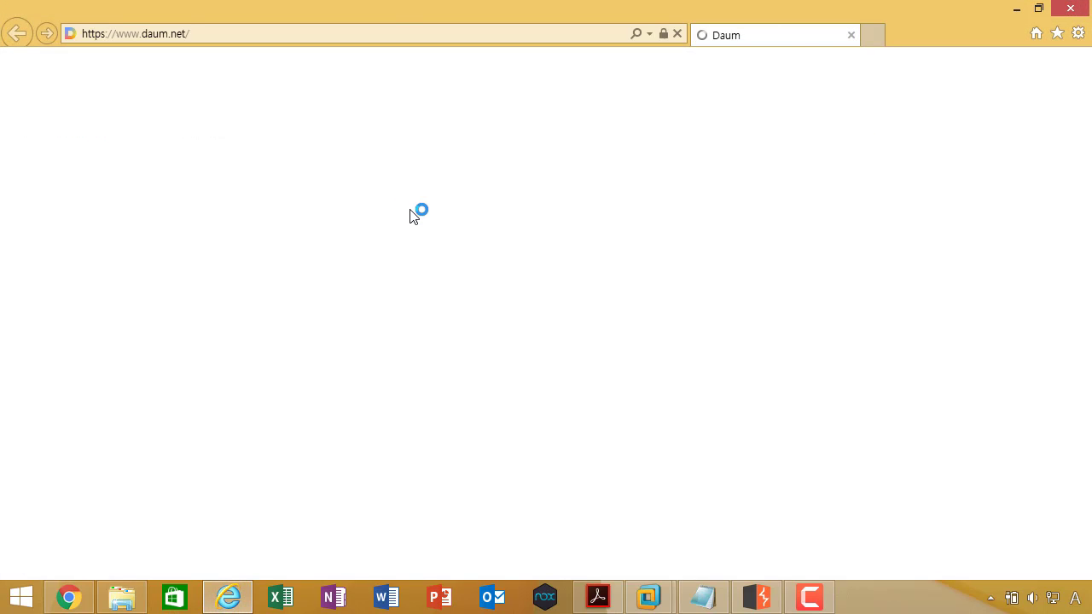
pyautogui.hotkey('alt', 't')
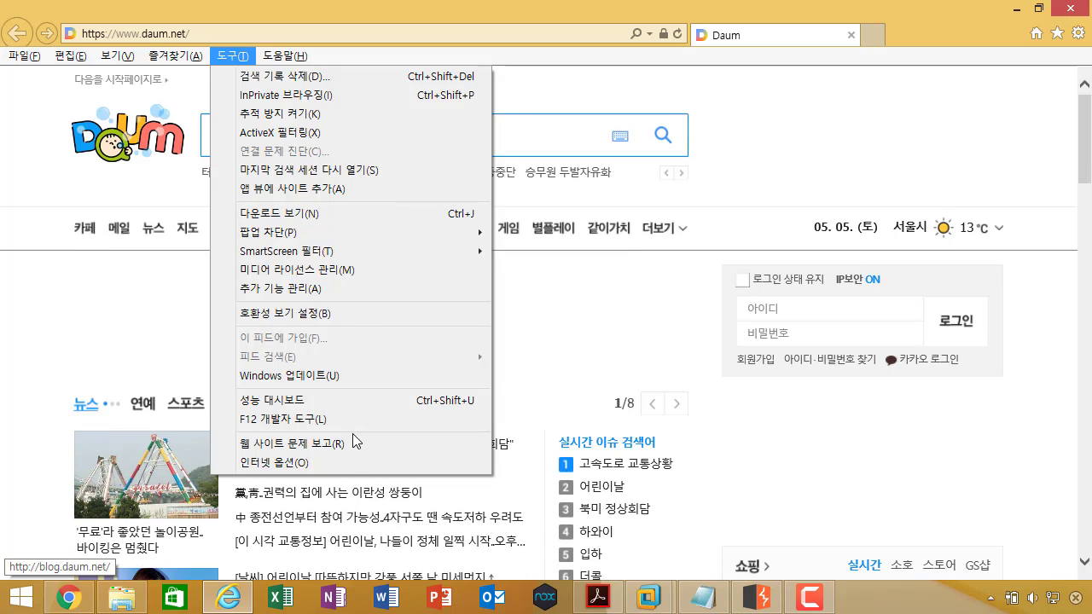
pyautogui.click(350, 462)
pyautogui.click(213, 49)
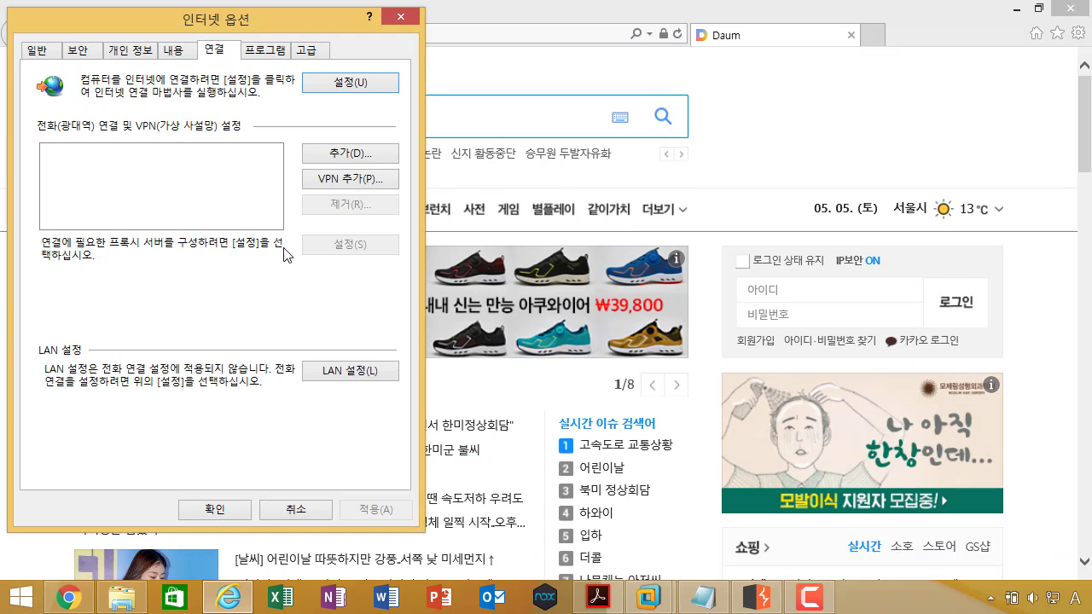
pyautogui.click(349, 374)
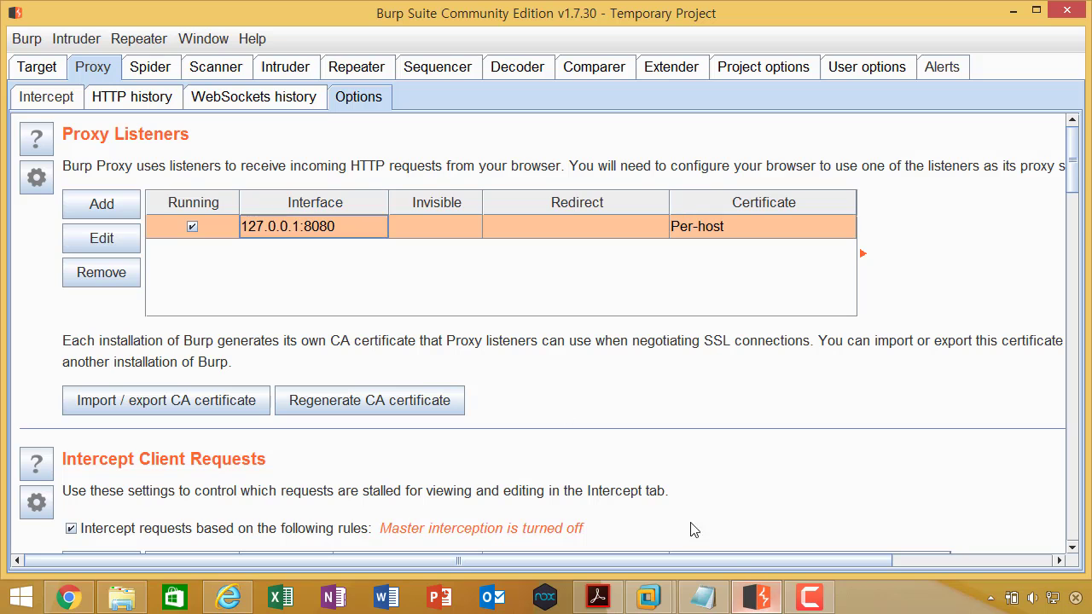
pyautogui.click(762, 597)
pyautogui.hotkey('alt', 'Tab')
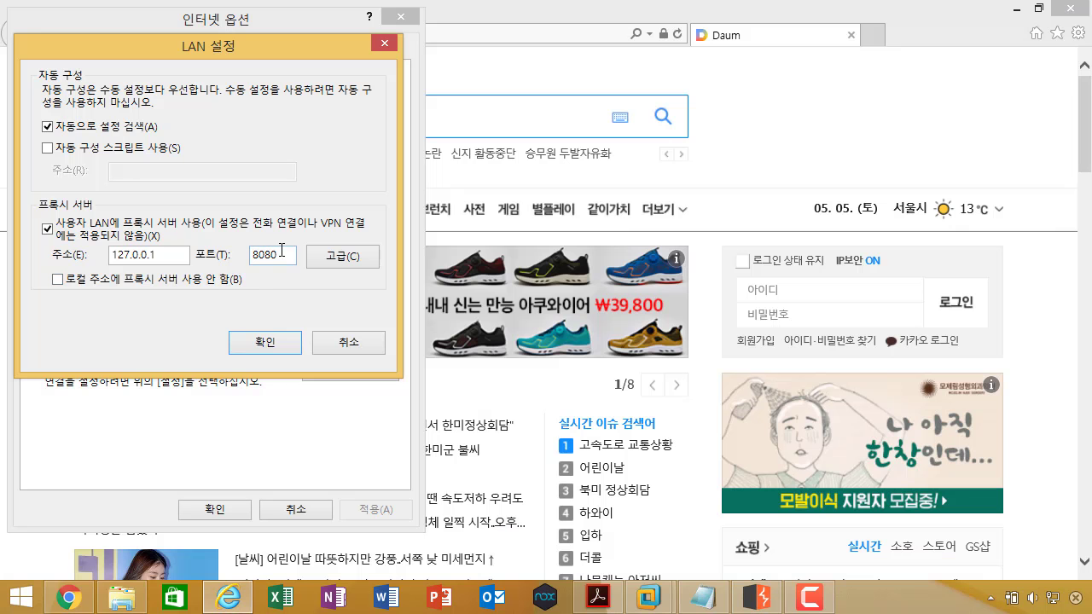
# Step: Set the LAN proxy server's port to 7777 and apply the internet options
pyautogui.doubleClick(281, 255)
pyautogui.write('7777')
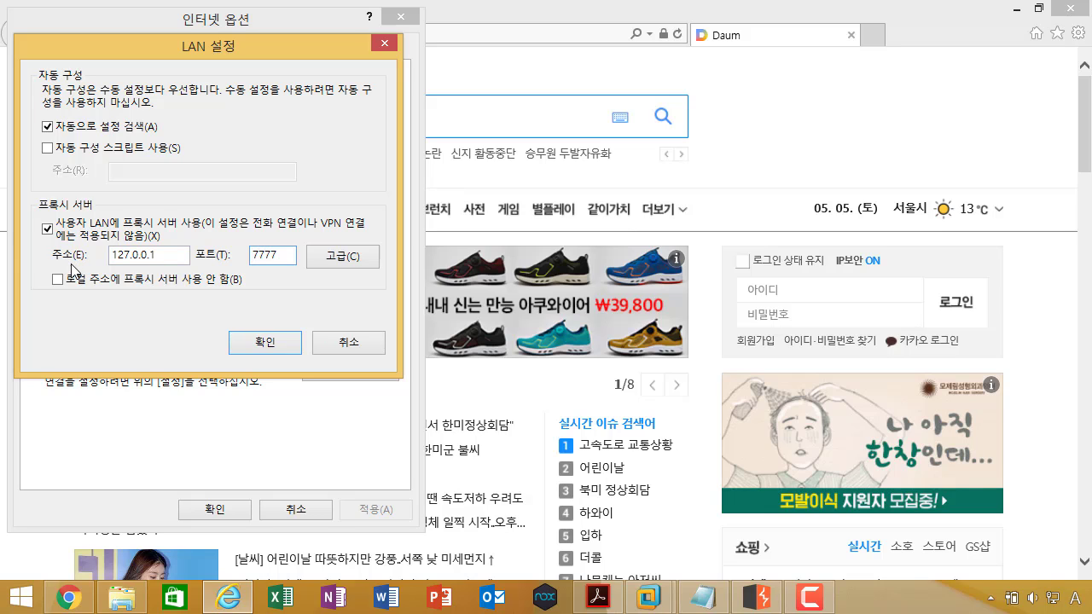
pyautogui.click(265, 343)
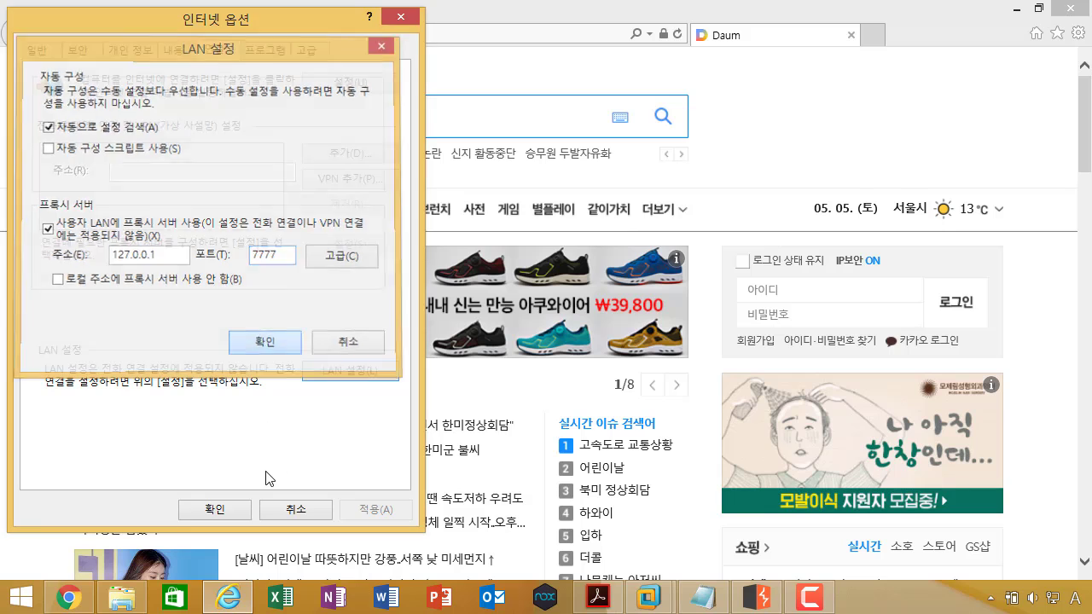
pyautogui.click(243, 510)
# Step: Switch to Burp Suite and edit the selected proxy listener to bind to port 7777
pyautogui.hotkey('alt', 'Tab')
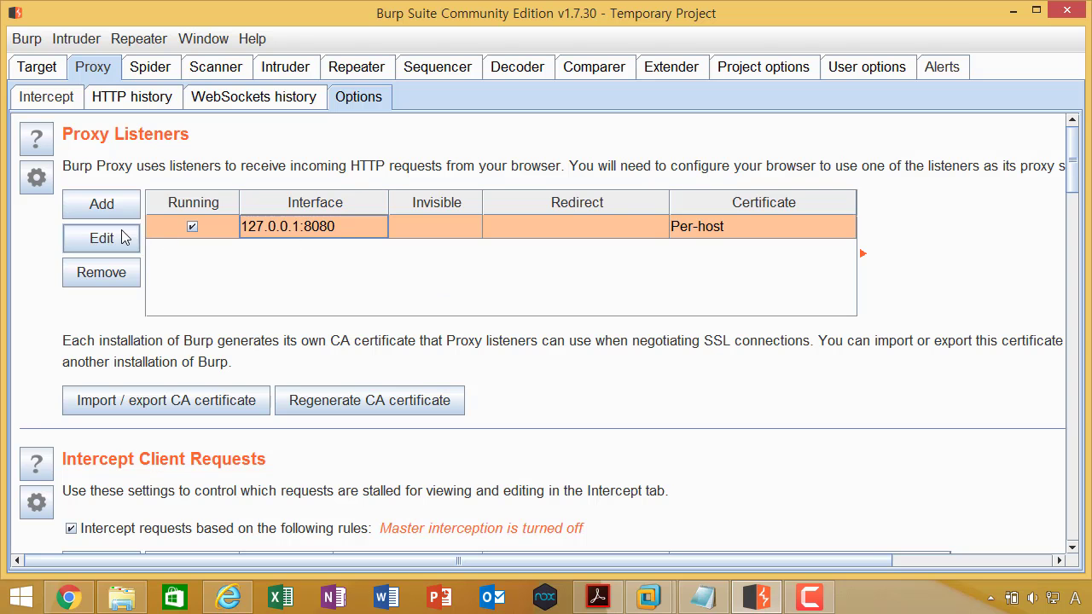
pyautogui.click(120, 238)
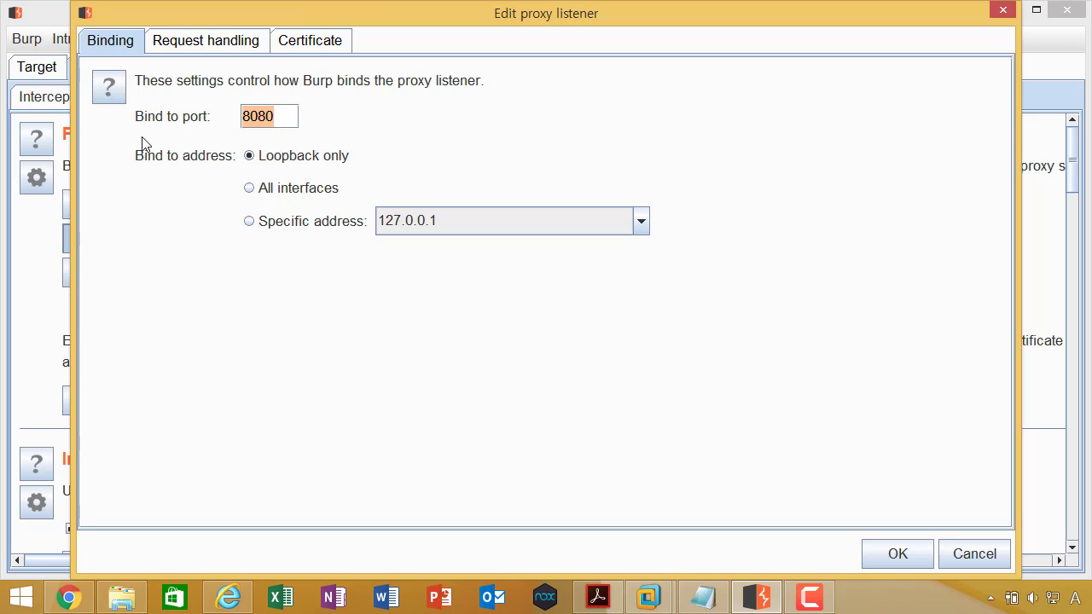
pyautogui.write('7777')
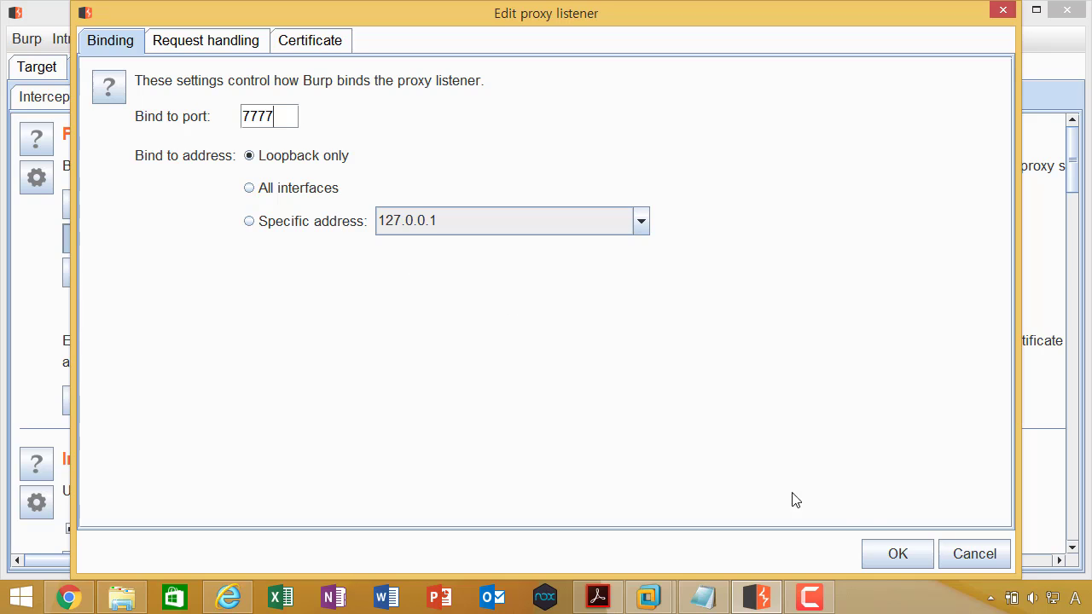
pyautogui.click(897, 553)
pyautogui.click(227, 597)
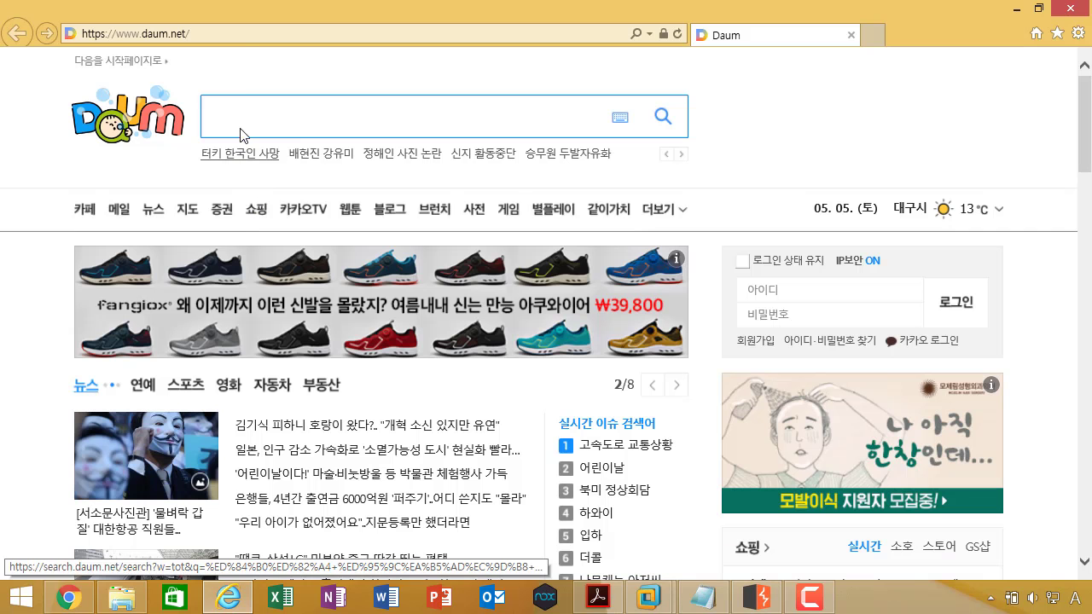
pyautogui.click(245, 40)
pyautogui.hotkey('alt', 'Tab')
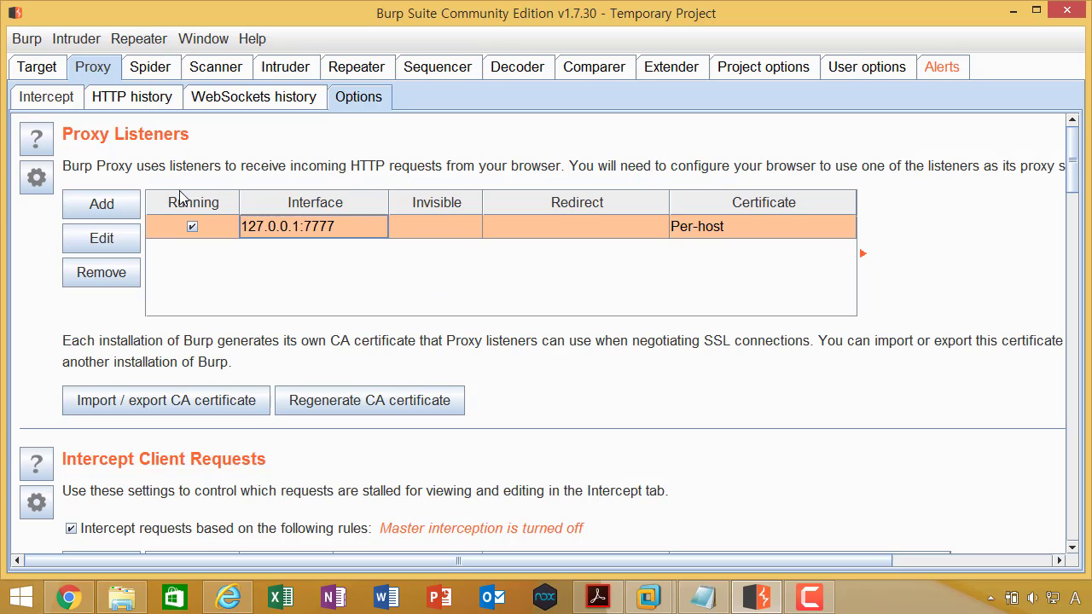
pyautogui.click(81, 95)
pyautogui.click(317, 165)
pyautogui.hotkey('alt', 'Tab')
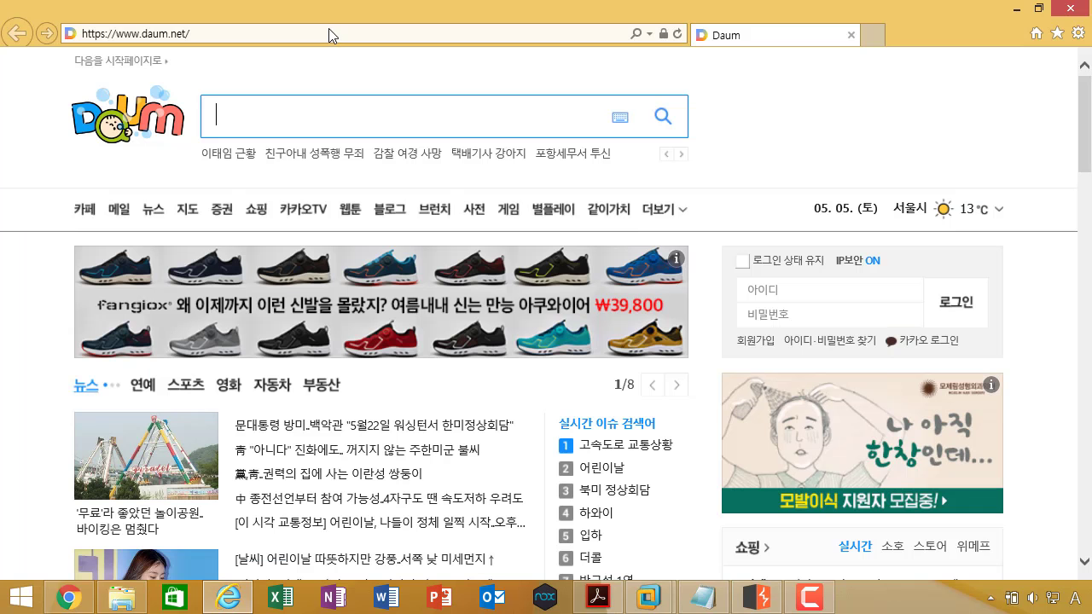
pyautogui.click(327, 31)
pyautogui.press('Return')
pyautogui.hotkey('alt', 'Tab')
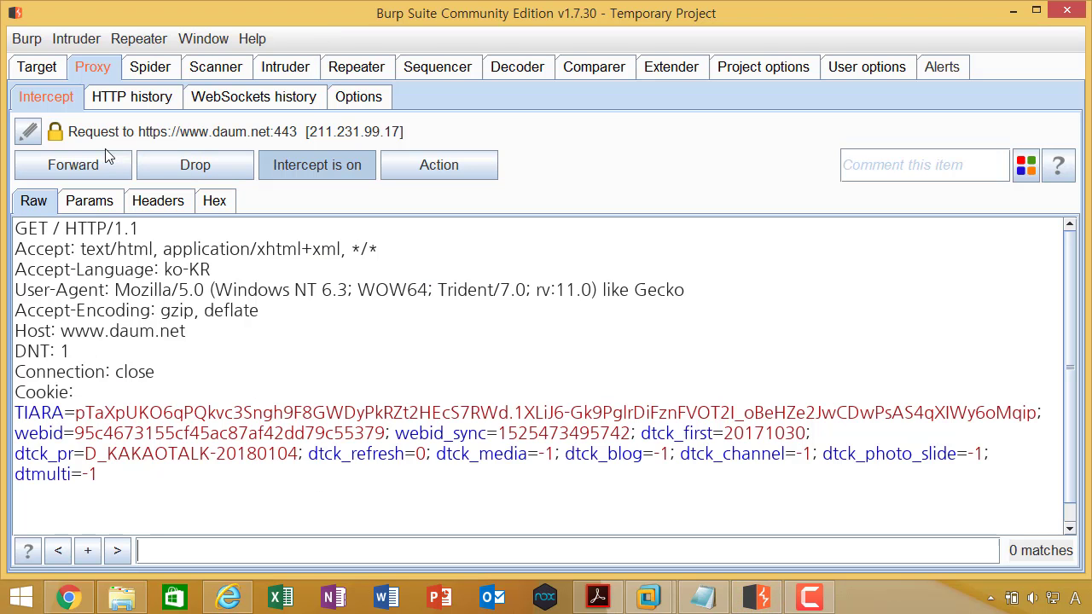
# Step: Turn off interception, return to the proxy options, and check the Daum page in Internet Explorer
pyautogui.click(287, 164)
pyautogui.click(350, 98)
pyautogui.hotkey('alt', 'Tab')
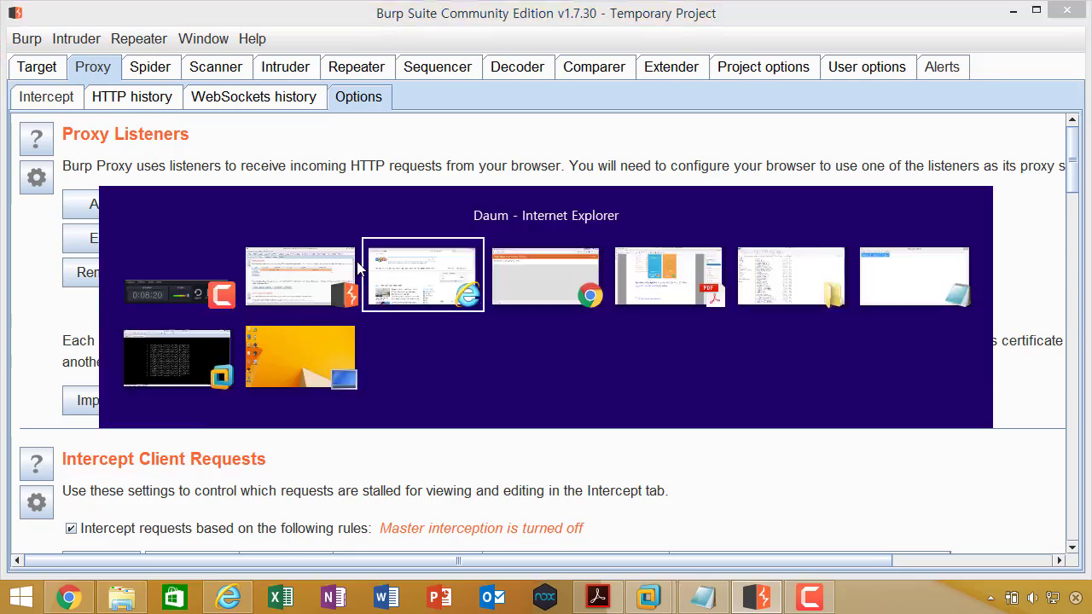
pyautogui.scroll(-2, 364, 231)
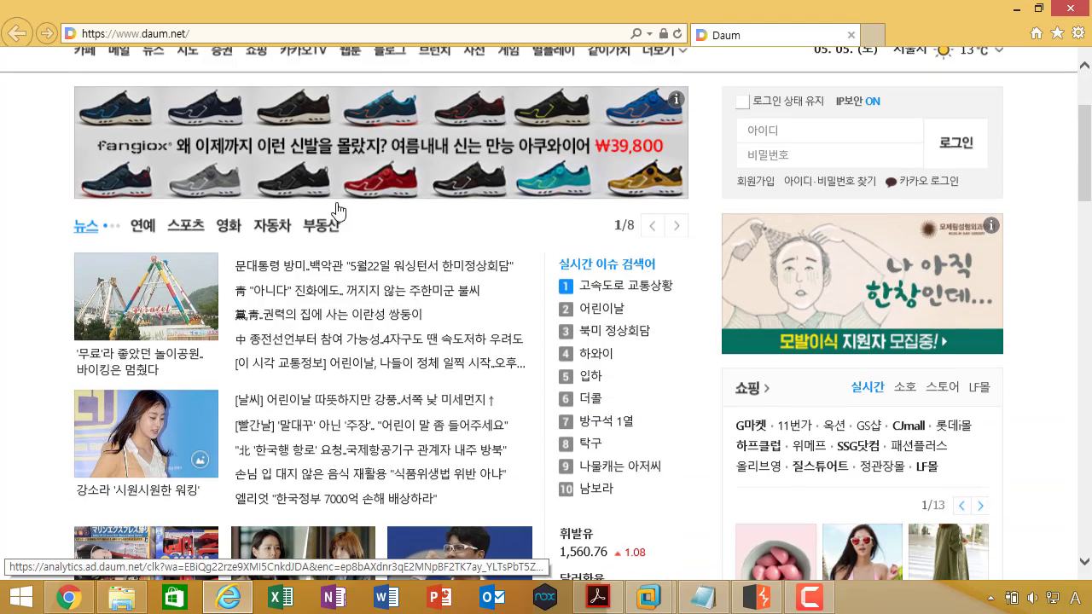
pyautogui.scroll(2, 320, 118)
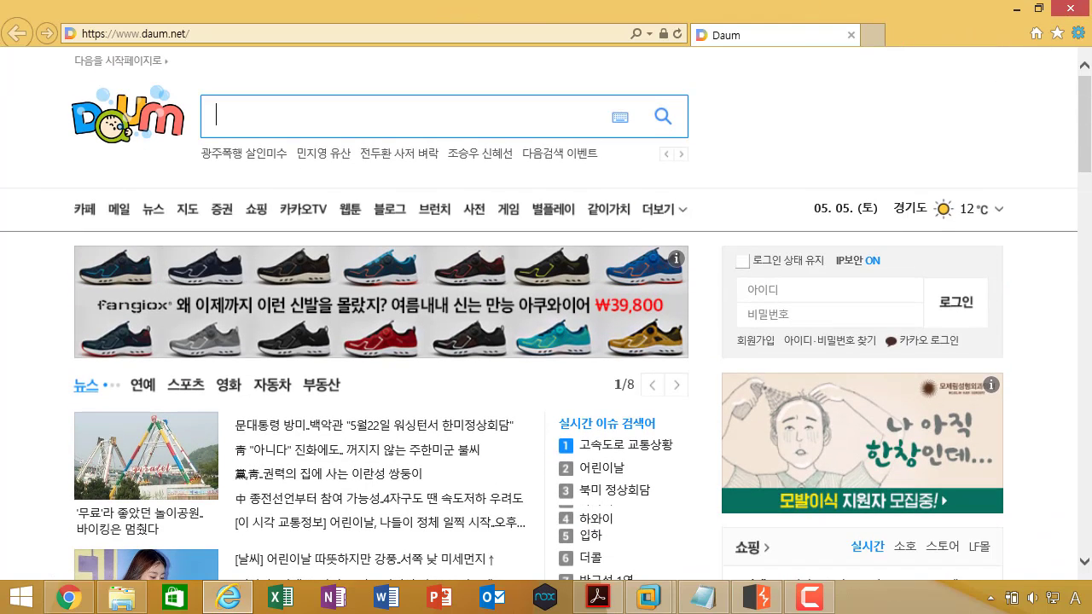
# Step: Check the proxy server's port in Internet Explorer's LAN settings and close the internet options
pyautogui.click(1078, 32)
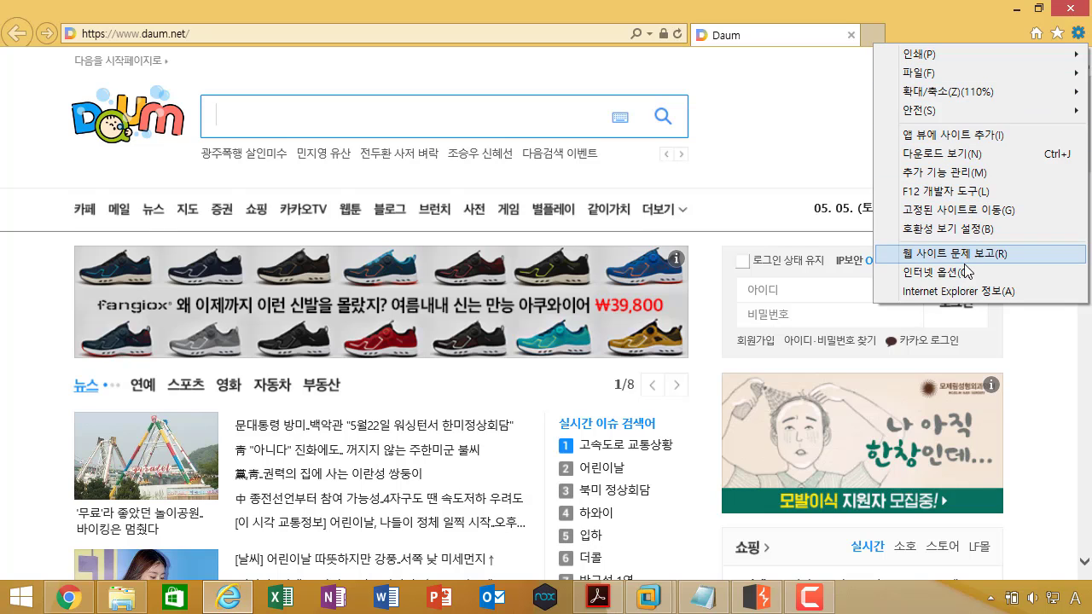
pyautogui.click(835, 5)
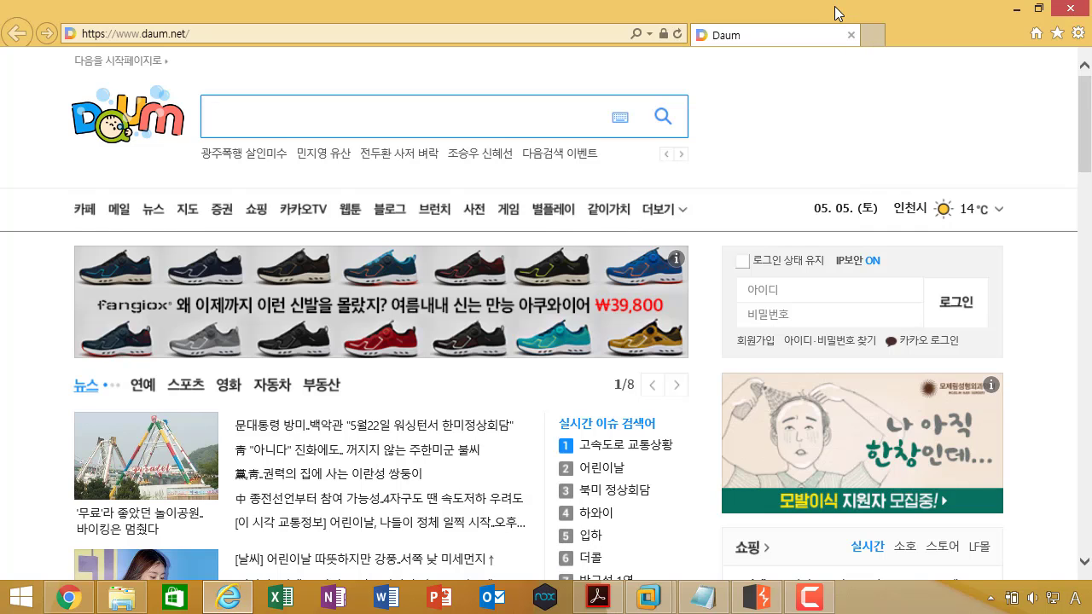
pyautogui.hotkey('alt', 't')
pyautogui.press('Left')
pyautogui.press('Right')
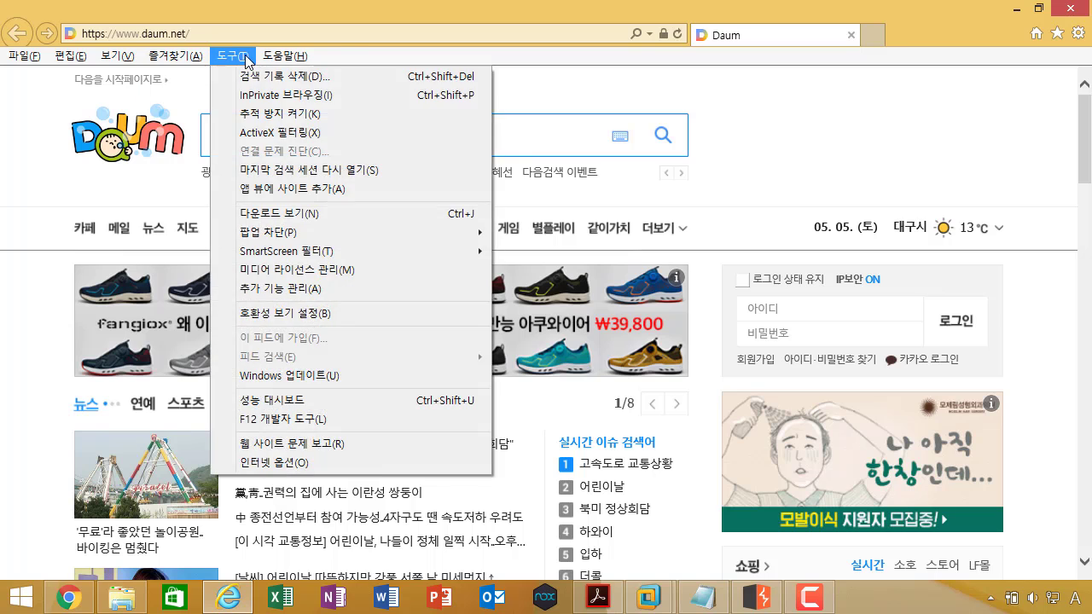
pyautogui.press('Right')
pyautogui.click(1079, 33)
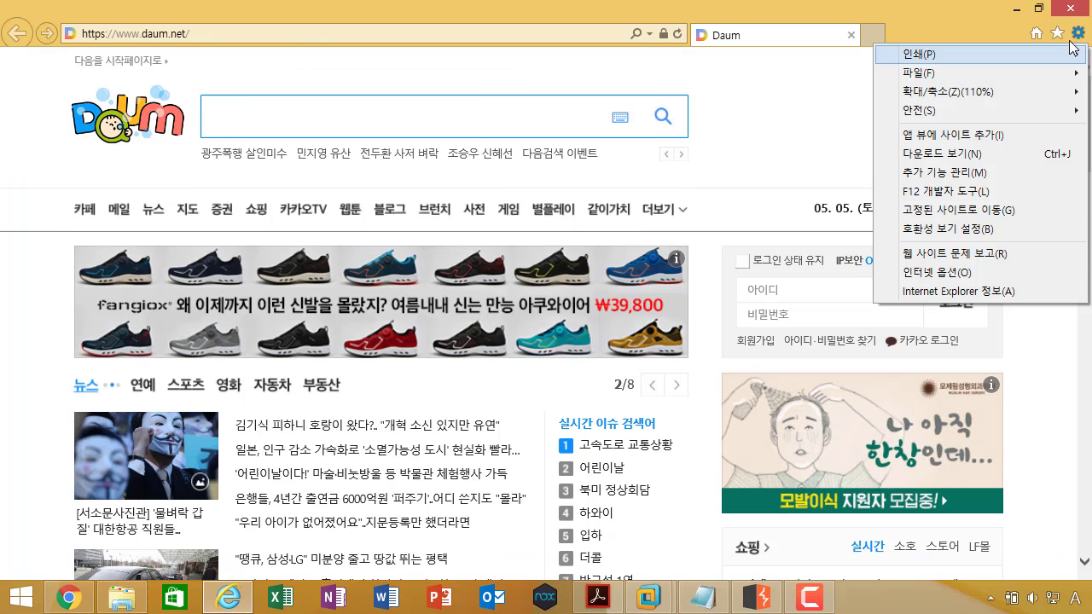
pyautogui.click(949, 273)
pyautogui.click(214, 50)
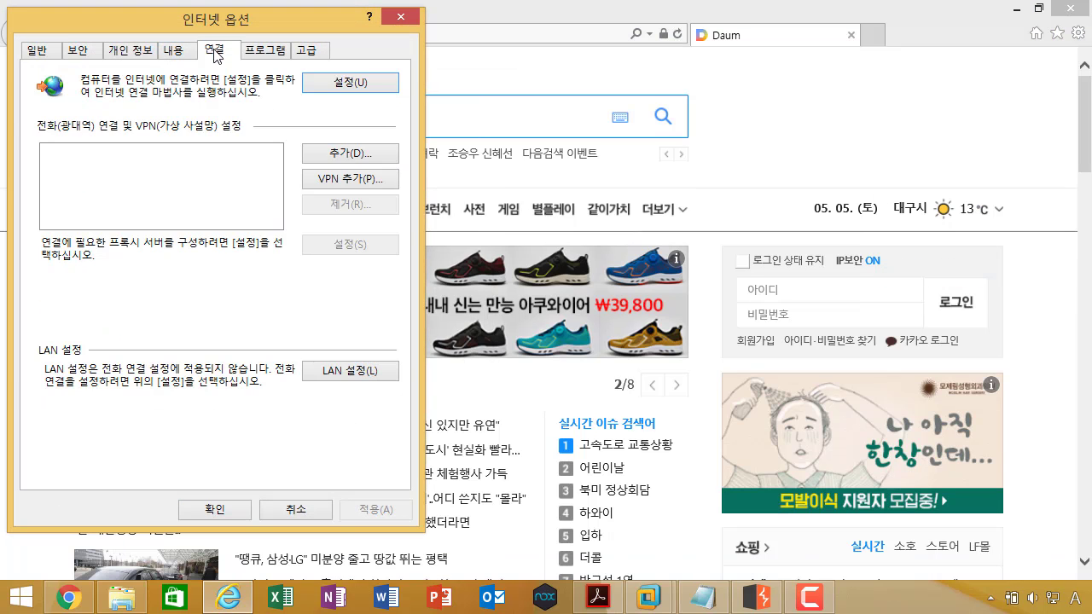
pyautogui.click(346, 372)
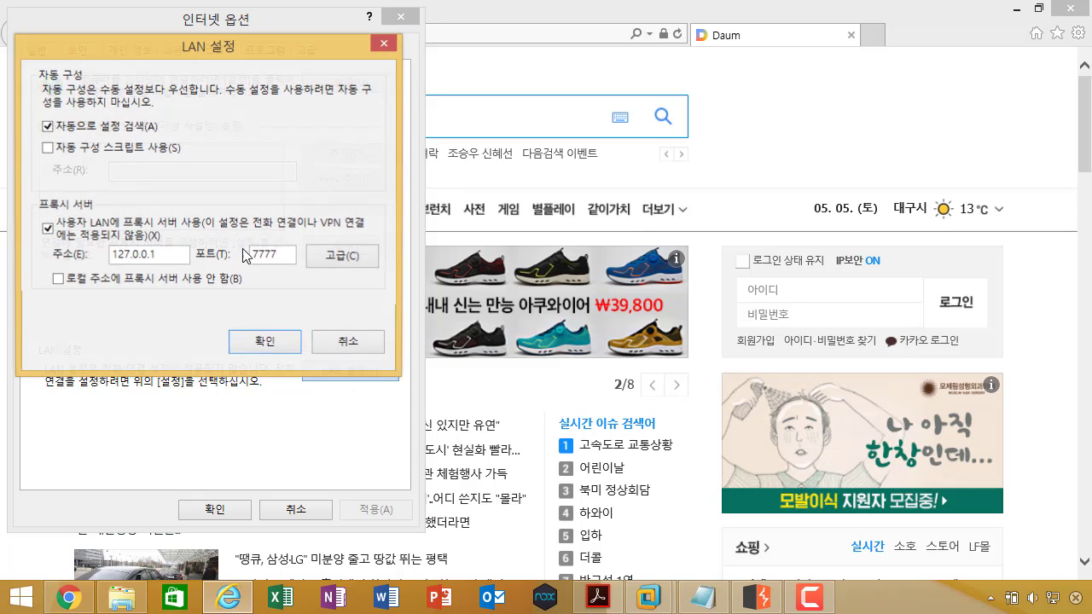
pyautogui.click(288, 341)
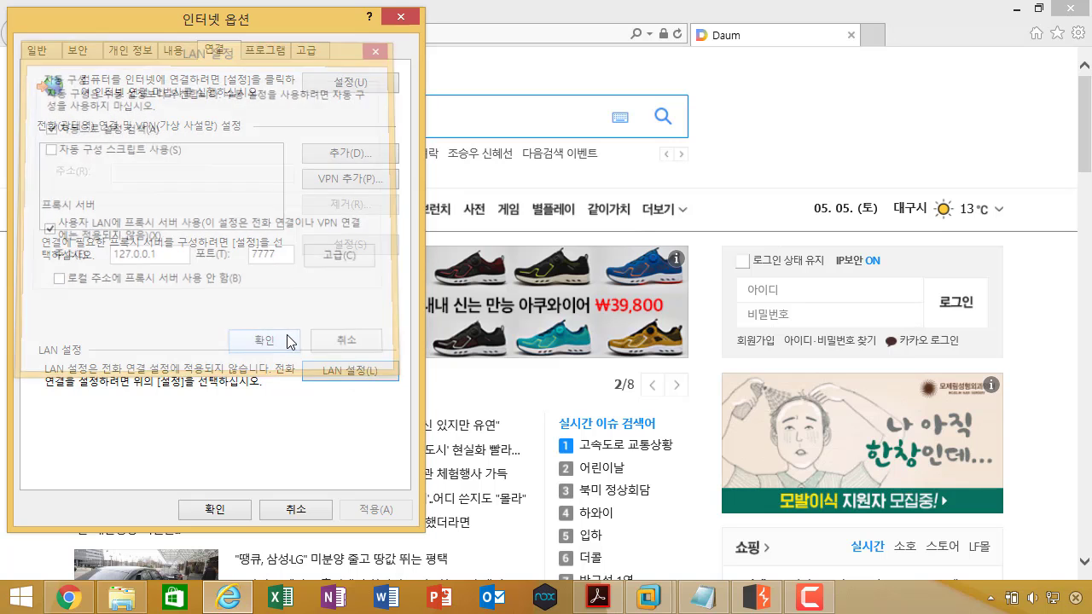
pyautogui.click(297, 515)
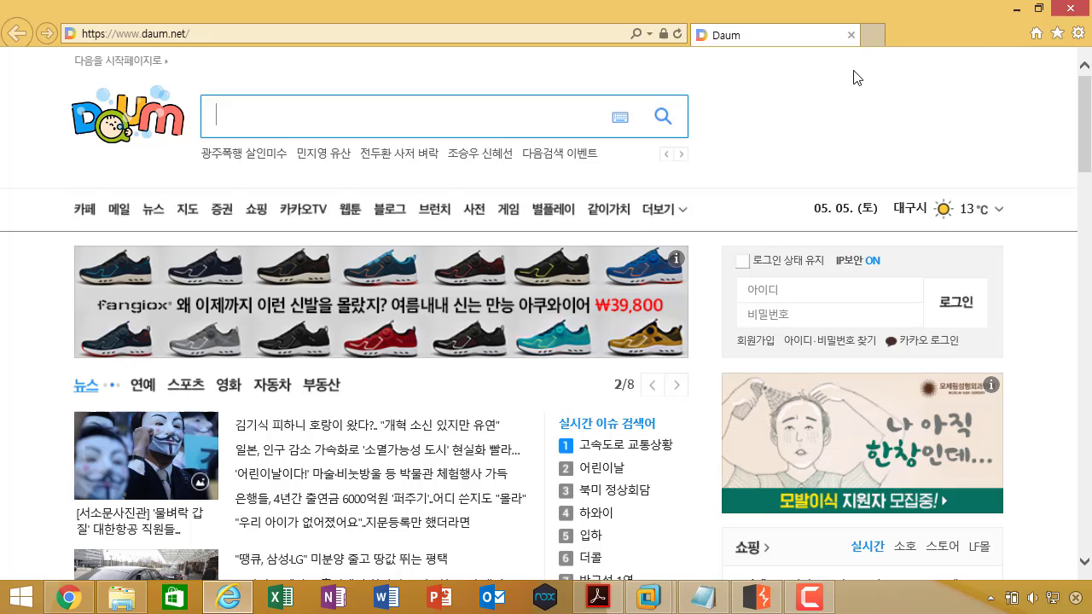
# Step: Close Internet Explorer and edit Burp Suite's selected proxy listener to bind to port 8080
pyautogui.click(1062, 12)
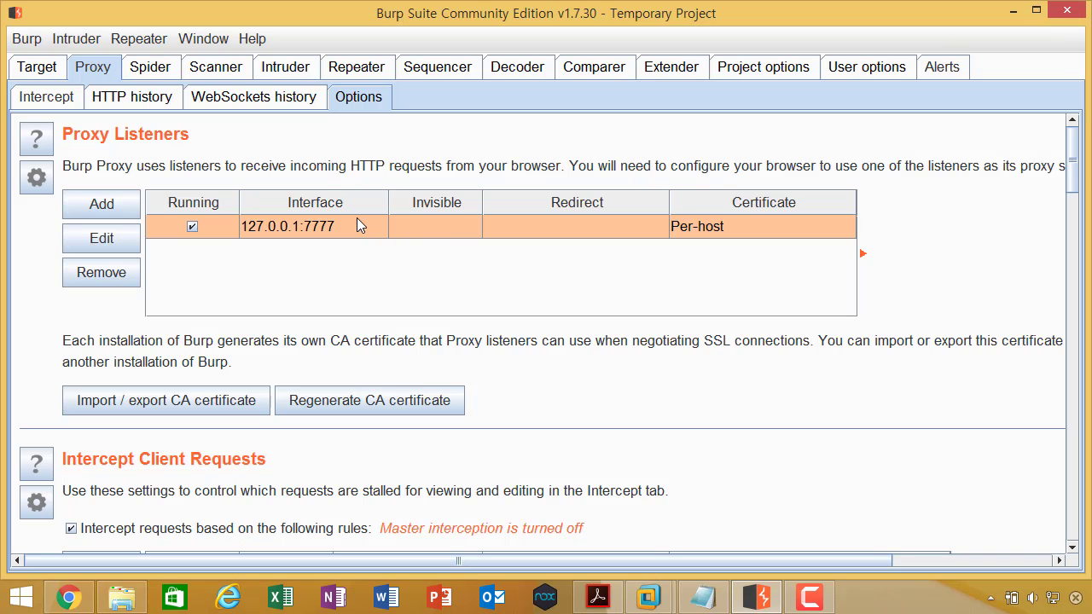
pyautogui.click(120, 239)
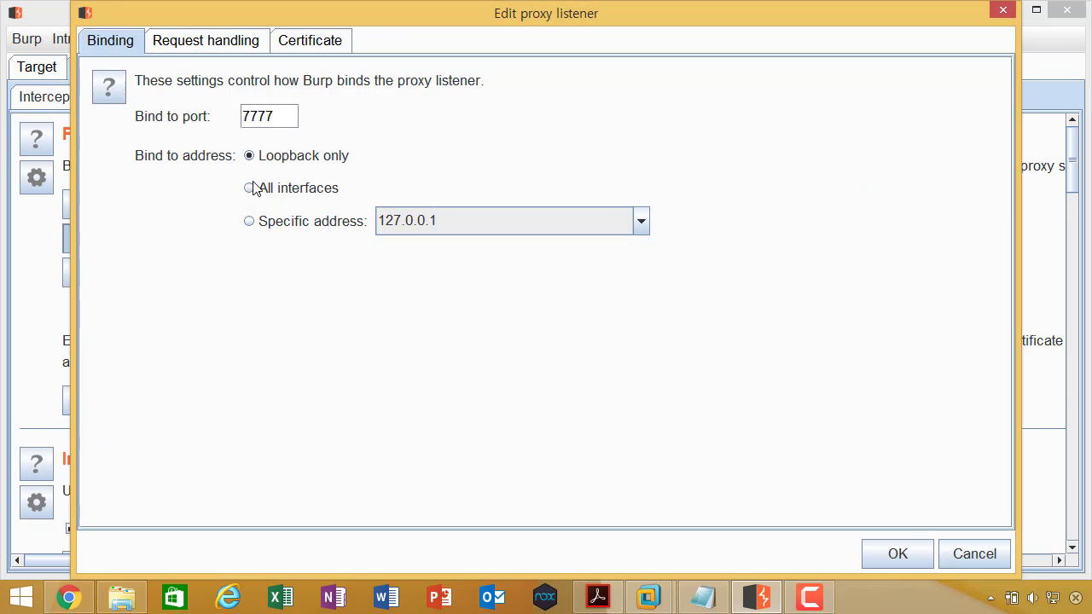
pyautogui.hotkey('ctrl', 'a')
pyautogui.write('8080')
pyautogui.click(896, 553)
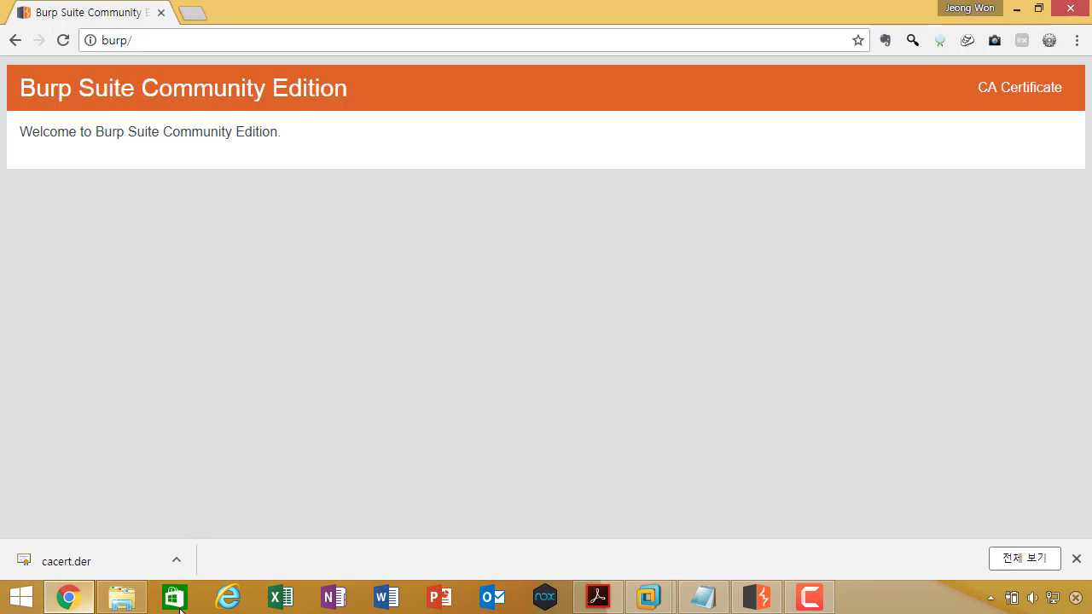
pyautogui.click(228, 597)
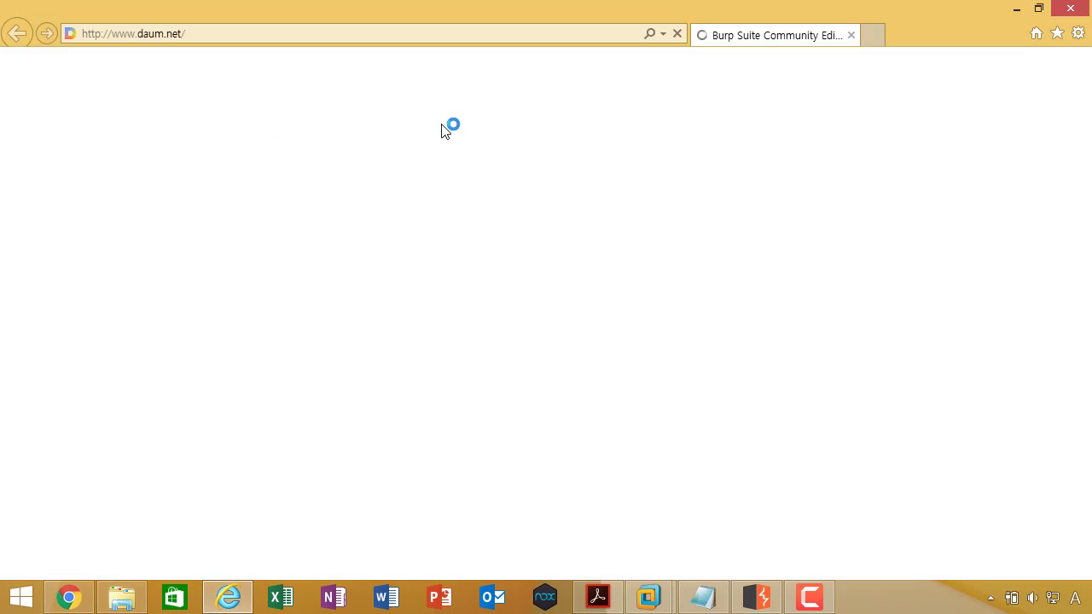
pyautogui.hotkey('alt', 't')
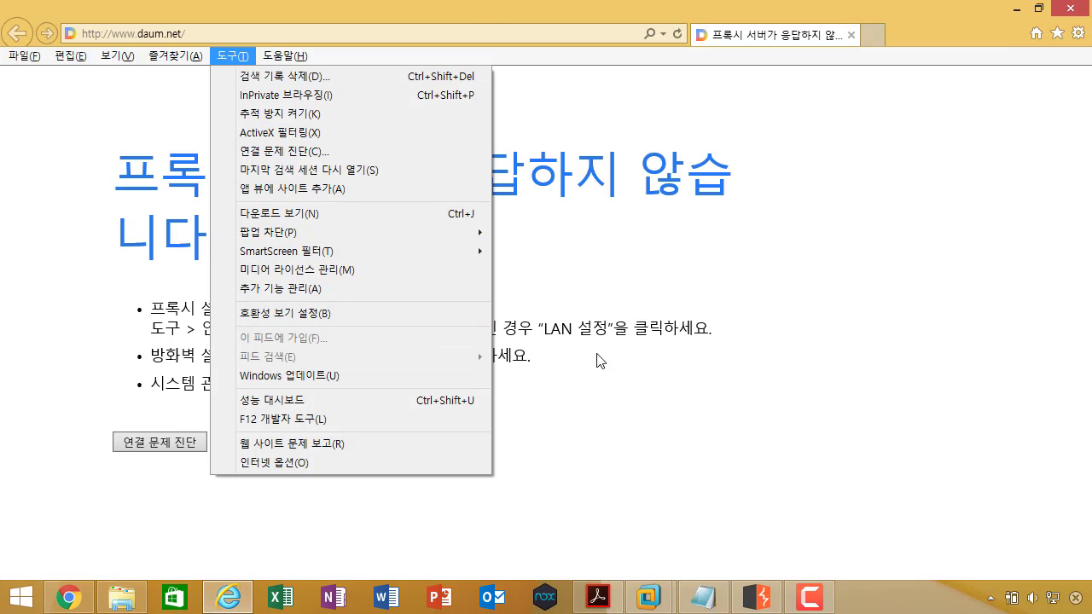
pyautogui.click(195, 157)
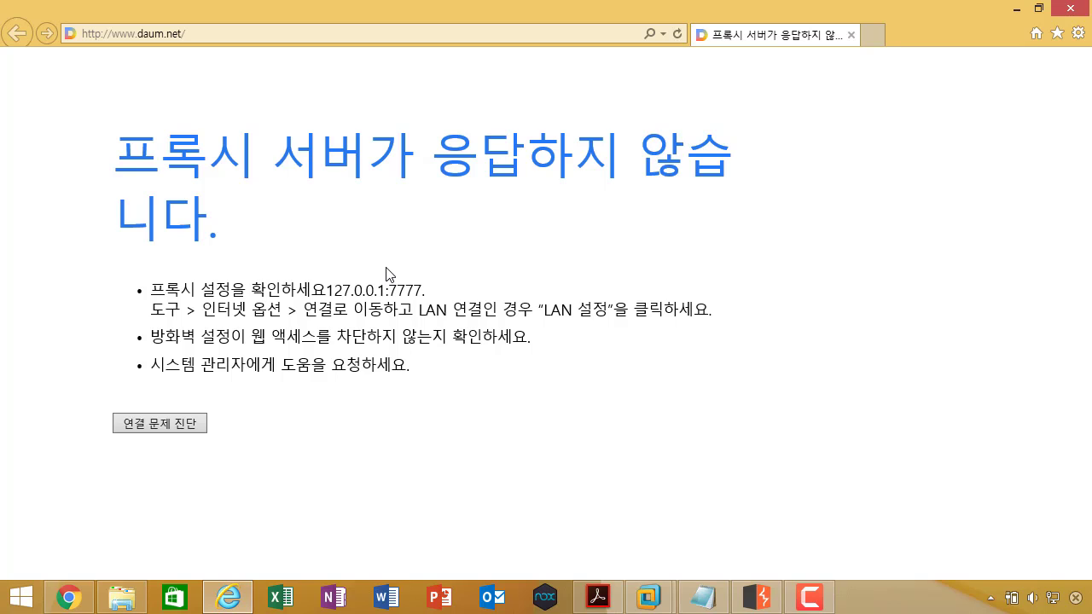
pyautogui.hotkey('alt', 'Tab')
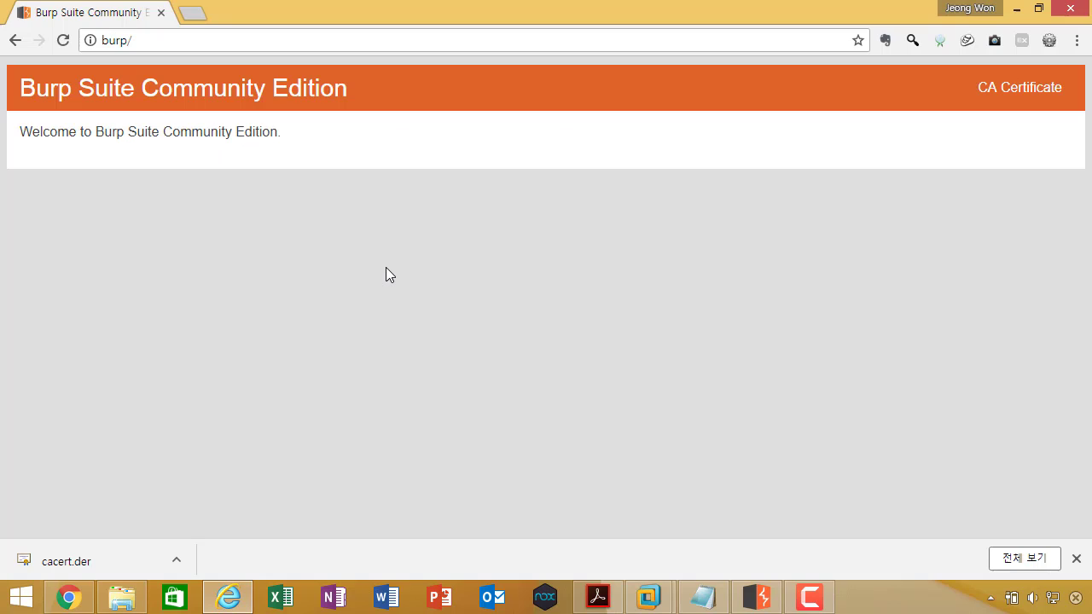
pyautogui.hotkey('alt', 'Tab')
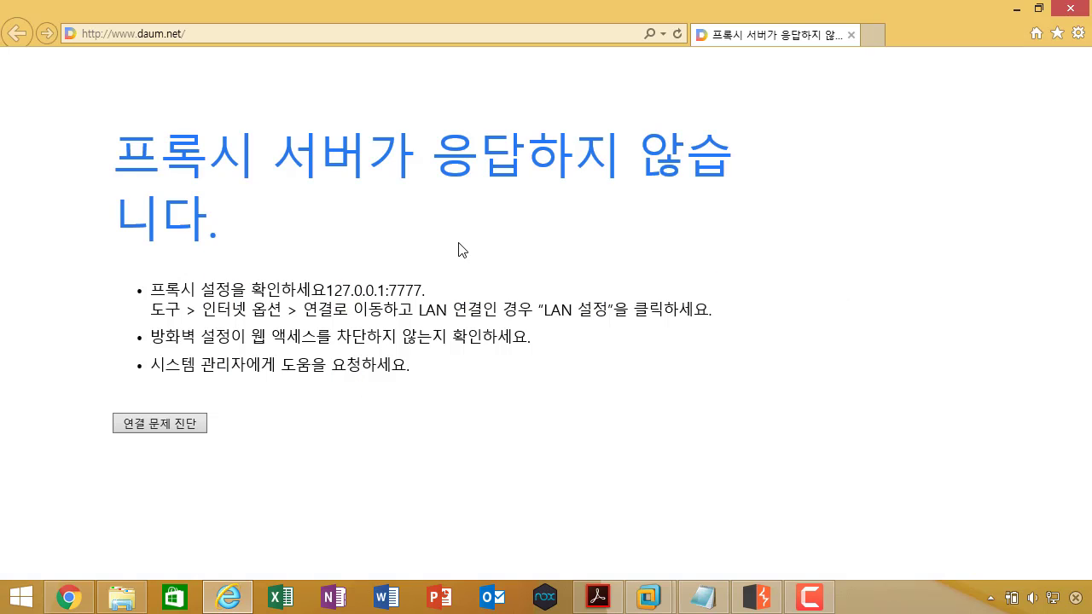
# Step: Compare Burp Suite's listener port with the proxy address on Internet Explorer's error page and highlight that page's heading
pyautogui.click(756, 597)
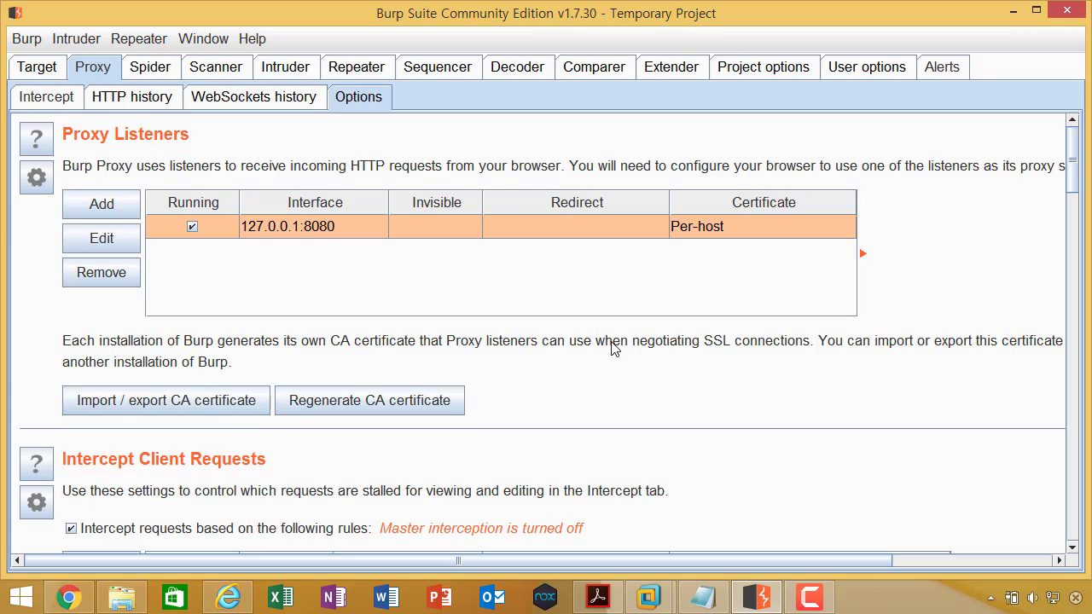
pyautogui.hotkey('alt', 'Tab')
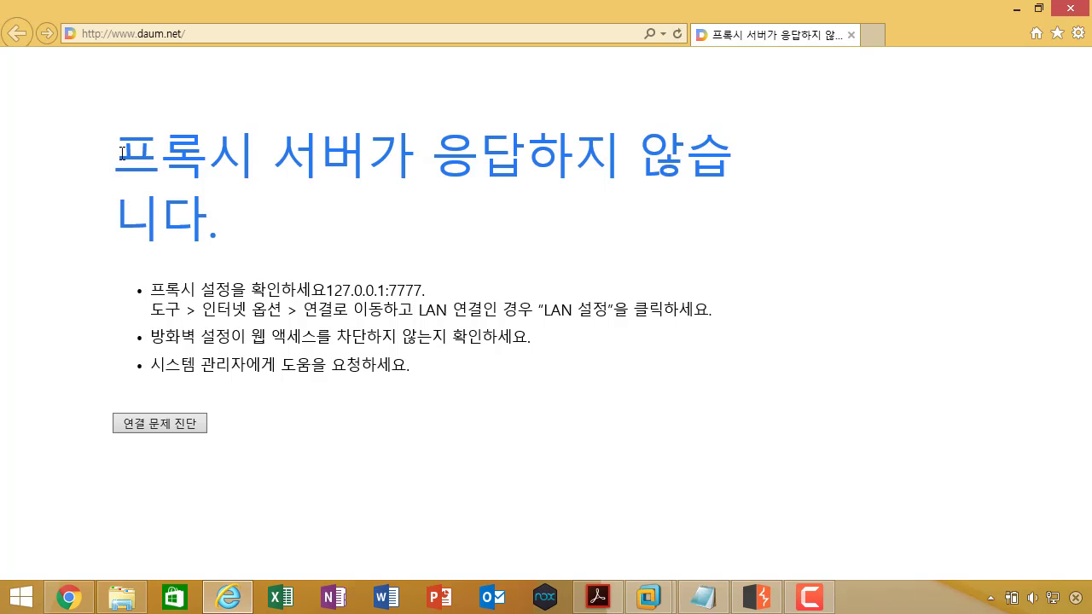
pyautogui.moveTo(122, 154); pyautogui.dragTo(691, 205)
pyautogui.click(651, 234)
# Step: Open the LAN settings from Internet Explorer's internet options and move the dialogs to clear the view
pyautogui.hotkey('alt', 'x')
pyautogui.click(353, 462)
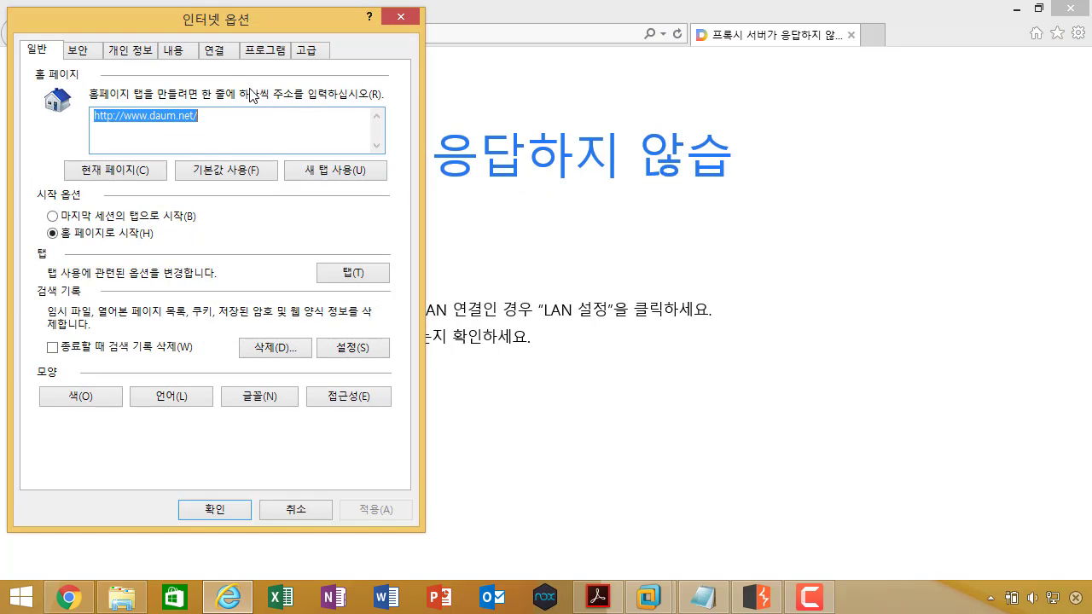
pyautogui.click(213, 50)
pyautogui.moveTo(277, 17); pyautogui.dragTo(595, 48)
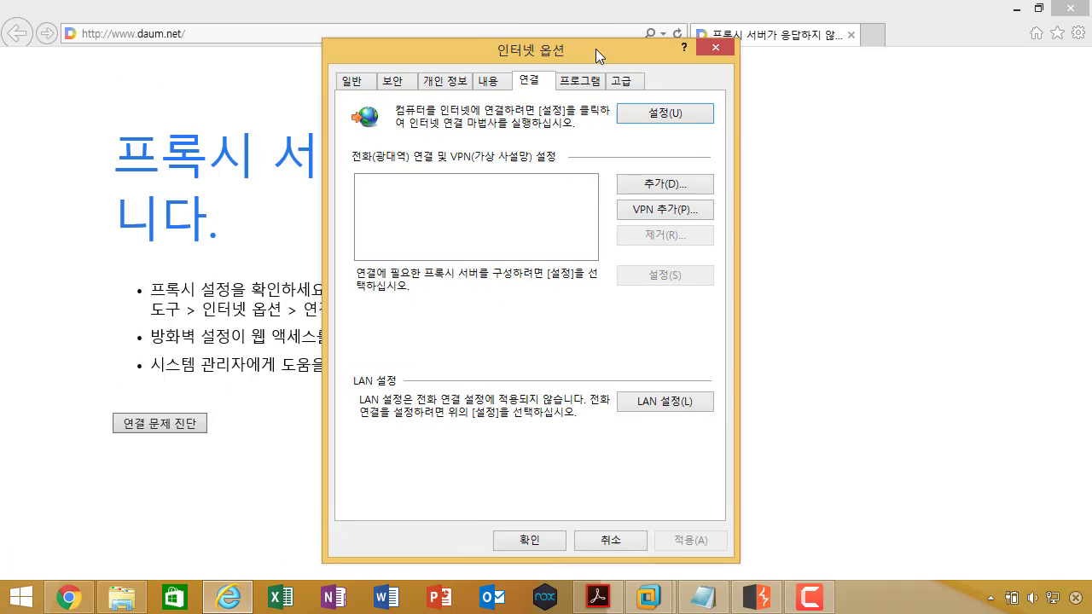
pyautogui.click(640, 415)
pyautogui.moveTo(525, 80); pyautogui.dragTo(330, 98)
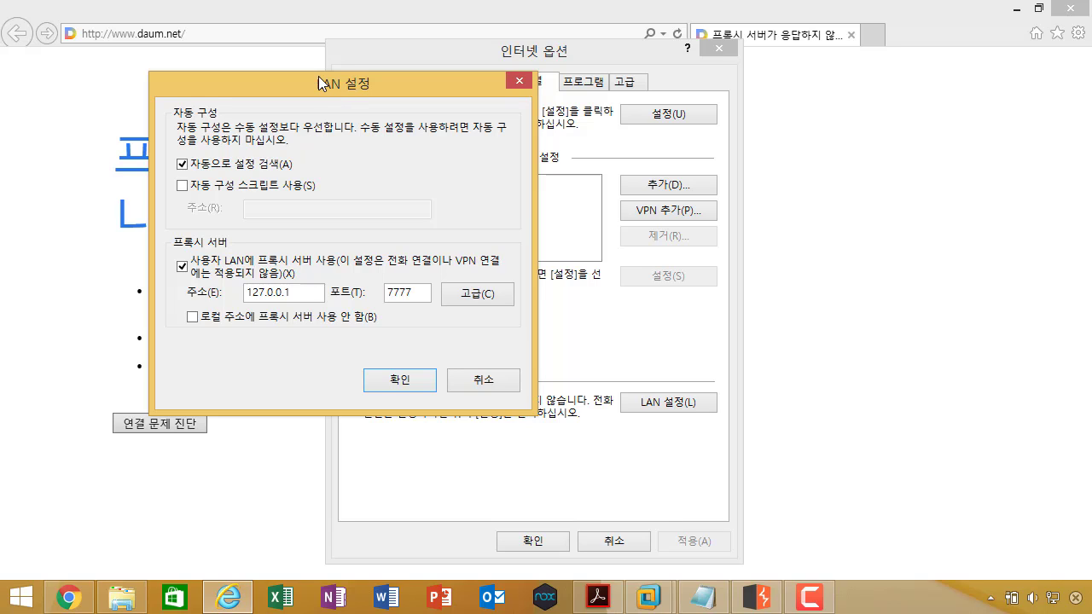
pyautogui.moveTo(325, 86); pyautogui.dragTo(321, 56)
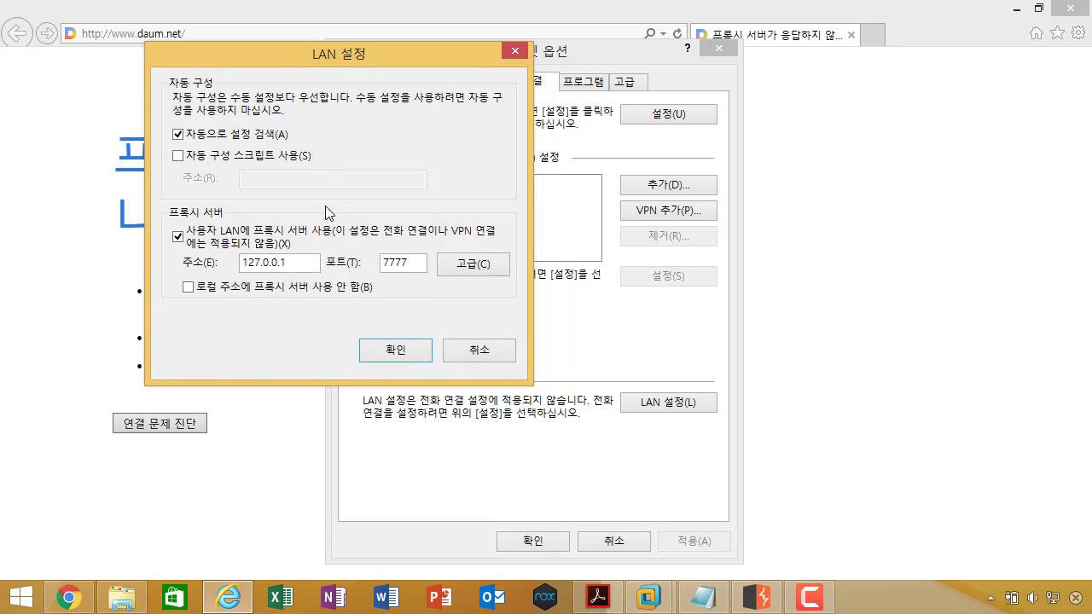
# Step: Toggle the LAN proxy server off and on again, set its port to 8080, and accept the LAN settings
pyautogui.click(309, 243)
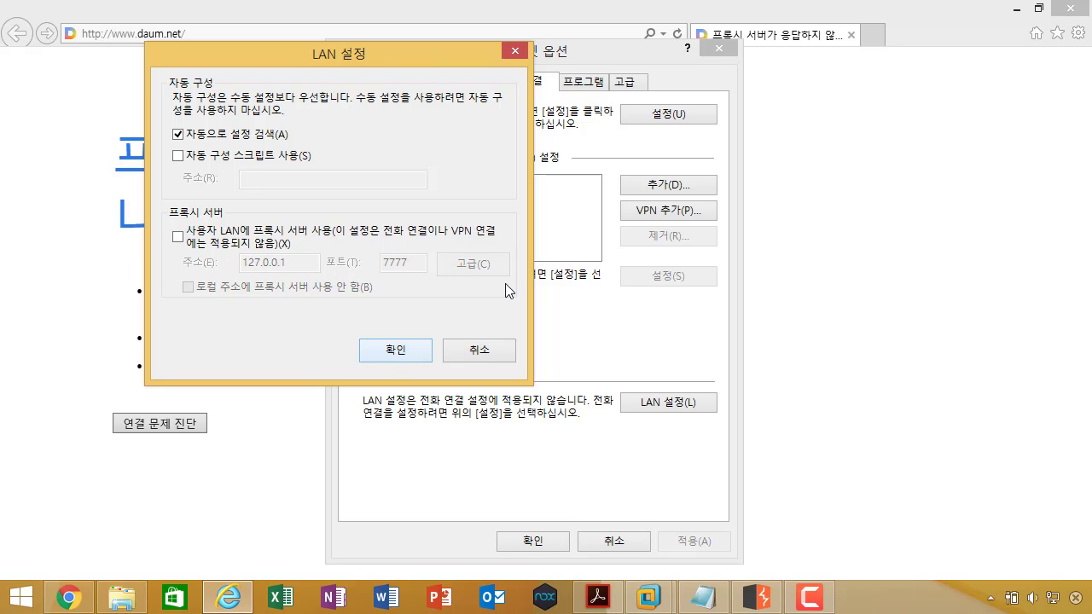
pyautogui.click(307, 239)
pyautogui.press('Tab')
pyautogui.press('Tab')
pyautogui.write('80')
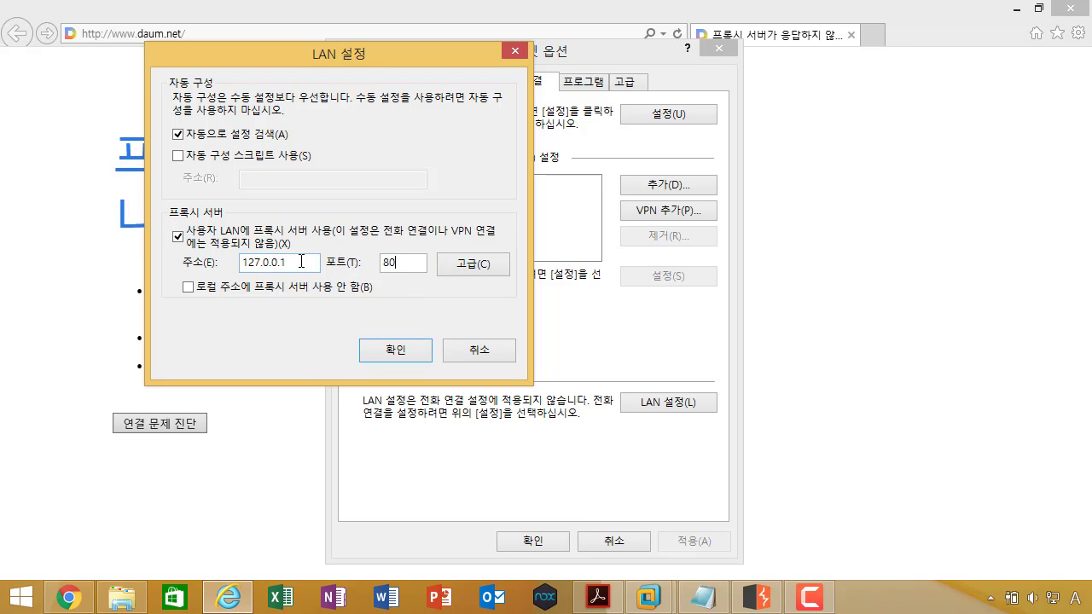
pyautogui.write('80')
pyautogui.click(416, 351)
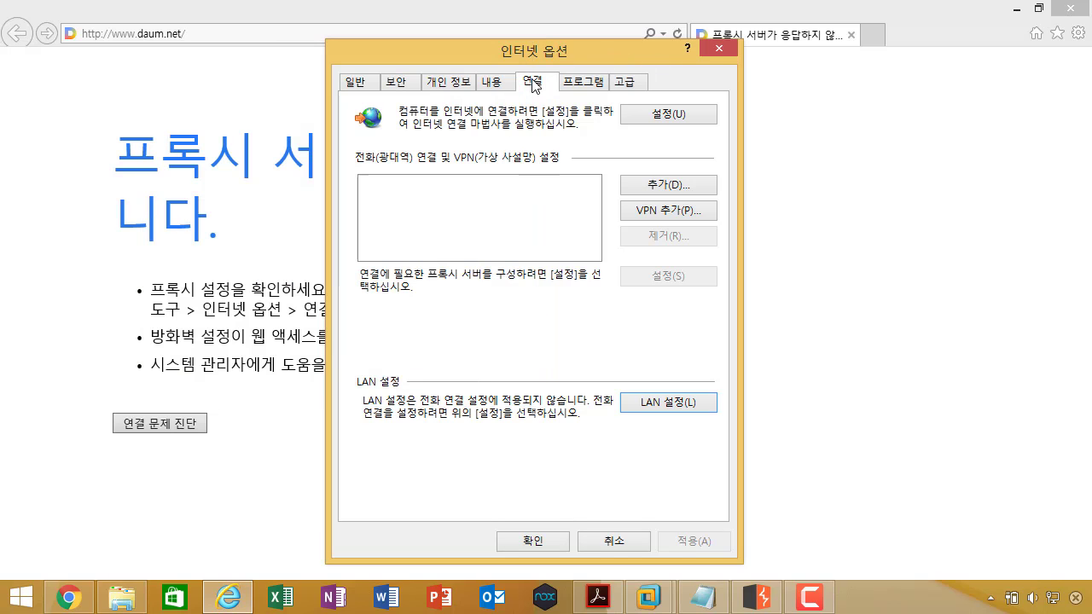
# Step: Recheck the saved proxy port in the LAN settings and close the internet options
pyautogui.click(685, 406)
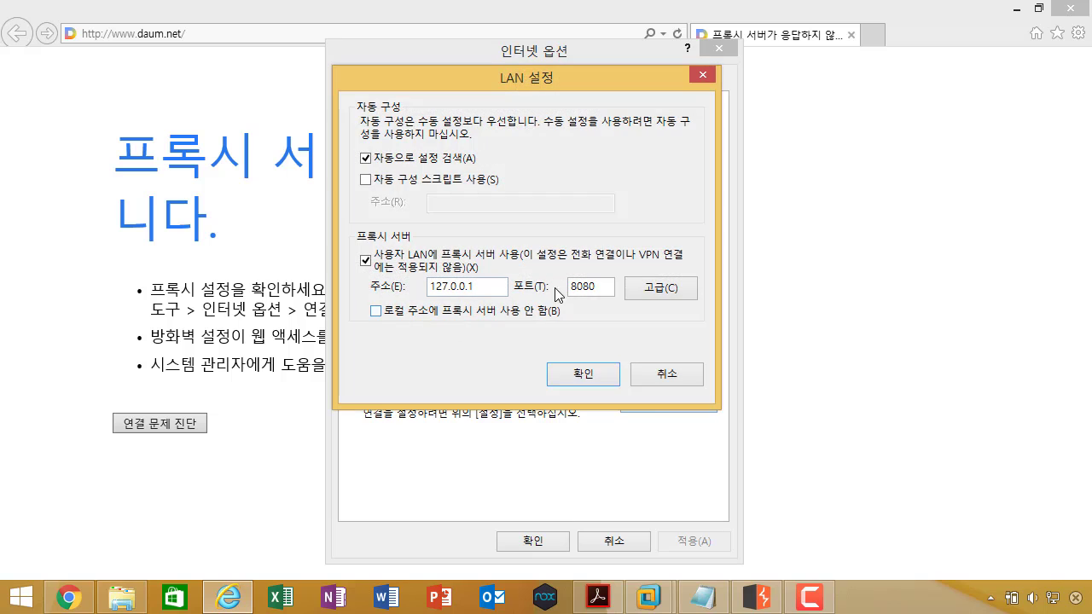
pyautogui.click(582, 373)
pyautogui.press('Return')
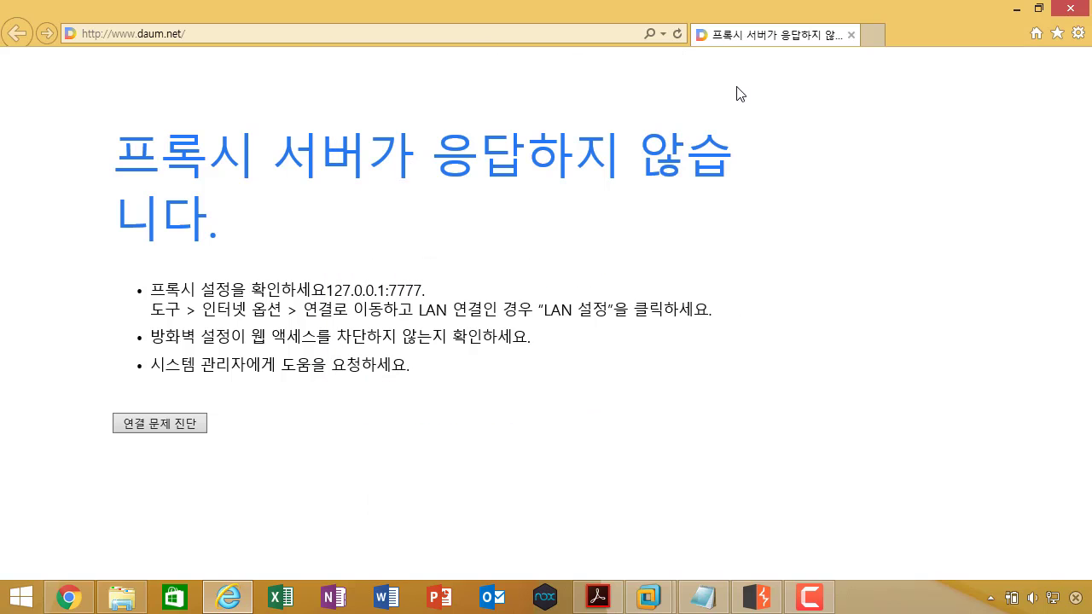
# Step: Close Internet Explorer and review Burp Suite's interception rules for client requests and server responses
pyautogui.click(1071, 12)
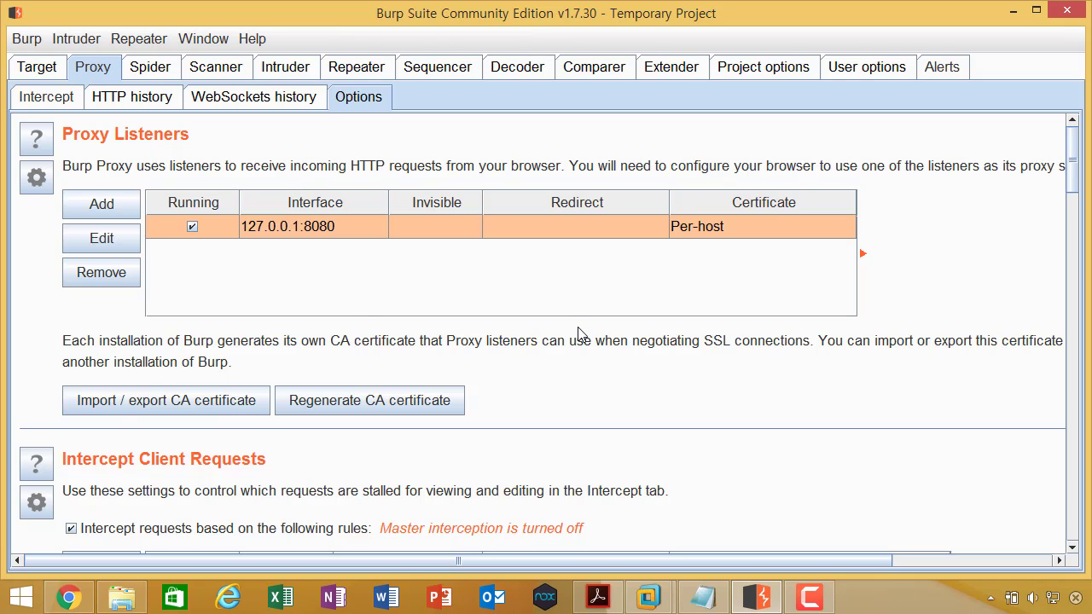
pyautogui.scroll(-10, 578, 333)
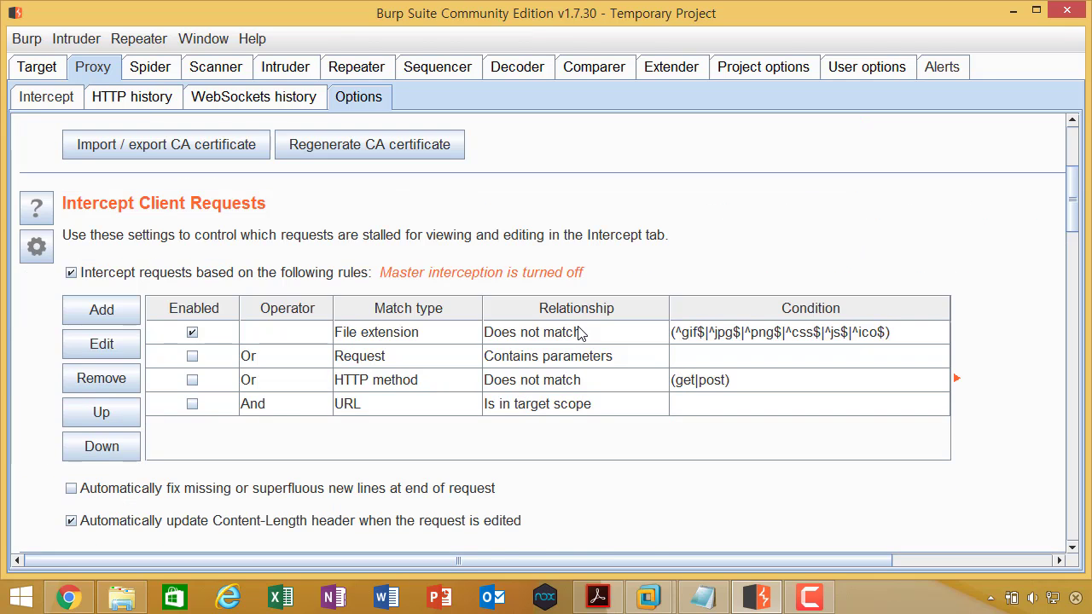
pyautogui.scroll(-5, 580, 333)
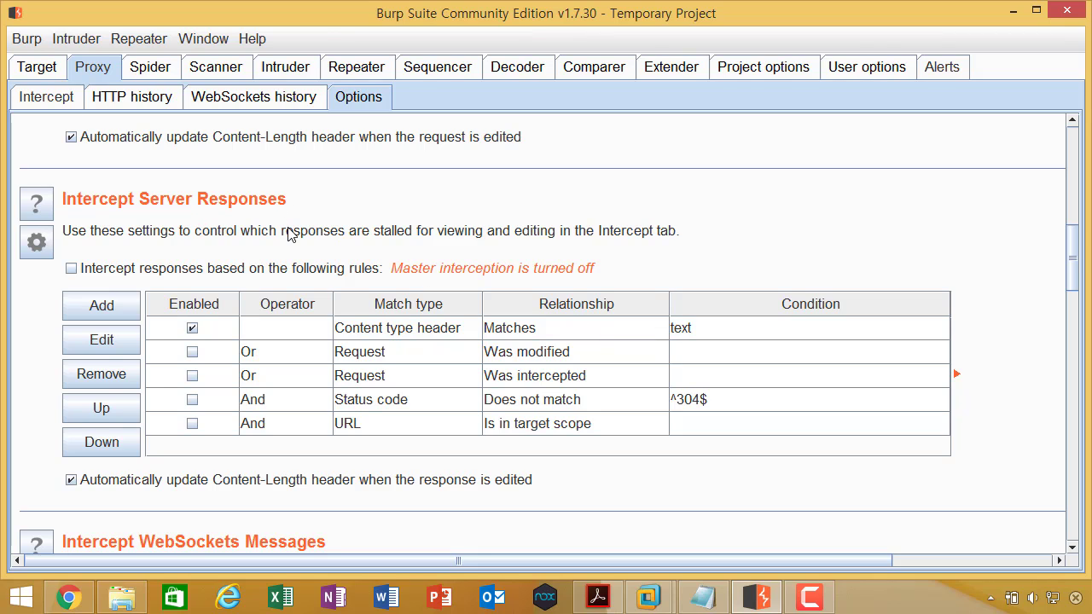
# Step: Switch to Notepad and replace the selected text board.php?idx= with "요청("
pyautogui.click(693, 599)
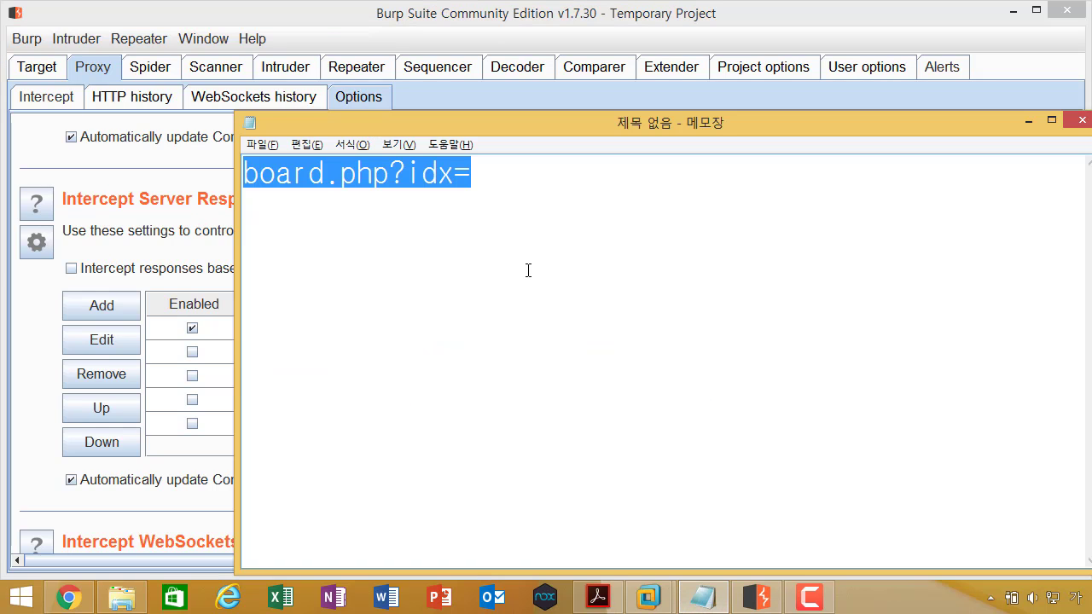
pyautogui.write('dycj')
pyautogui.press('BackSpace')
pyautogui.press('BackSpace')
pyautogui.press('BackSpace')
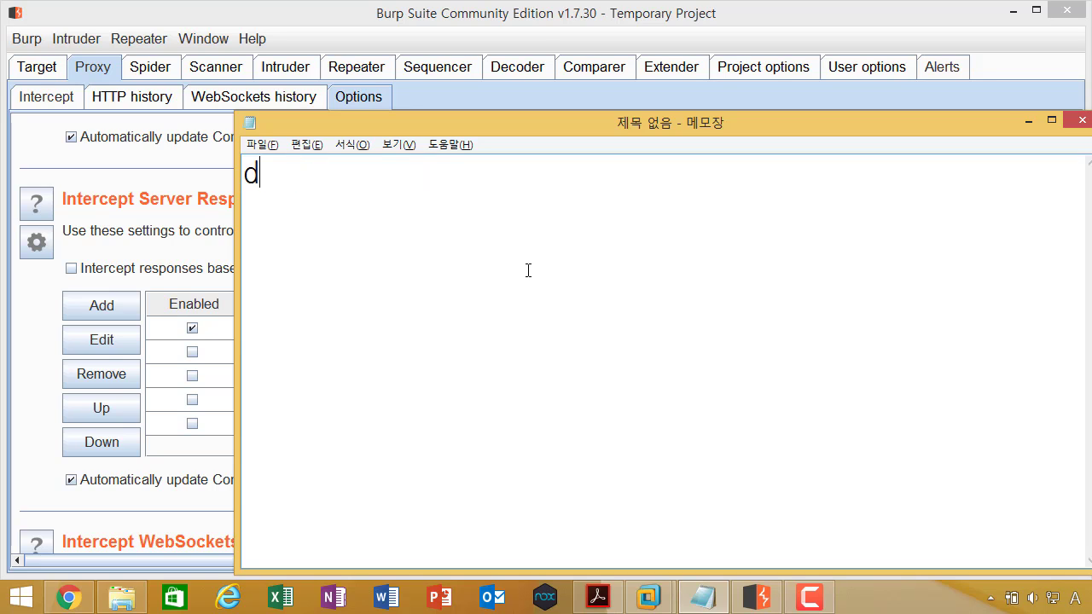
pyautogui.press('Hangul')
pyautogui.write('ㅇ')
pyautogui.press('BackSpace')
pyautogui.press('BackSpace')
pyautogui.write('요청(')
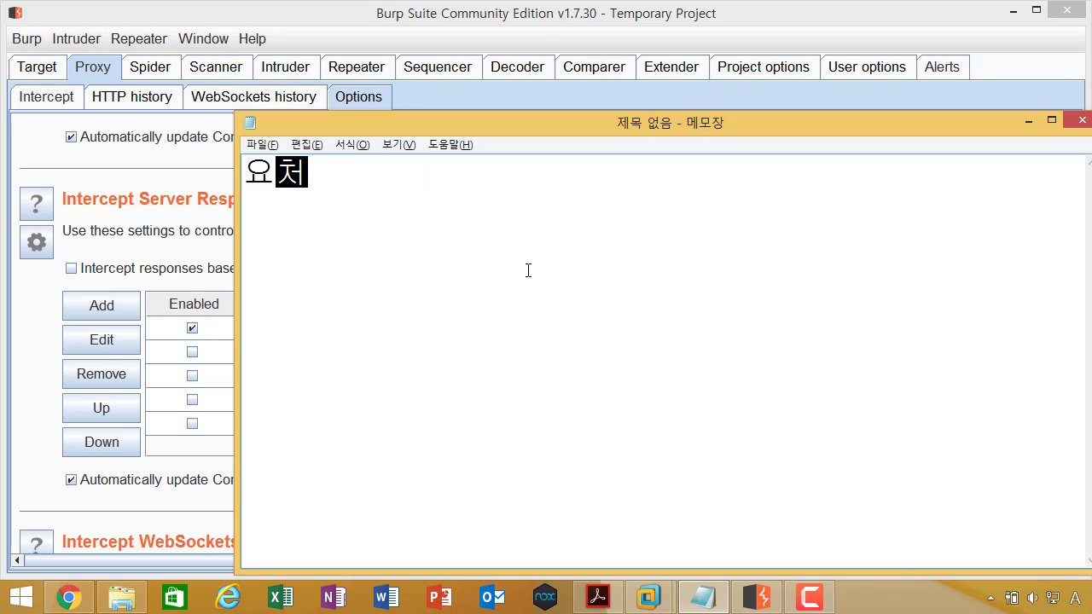
# Step: Complete the Notepad line so it reads "요청(Request) -> 응답(Response)"
pyautogui.press('Hangul')
pyautogui.write('Requse')
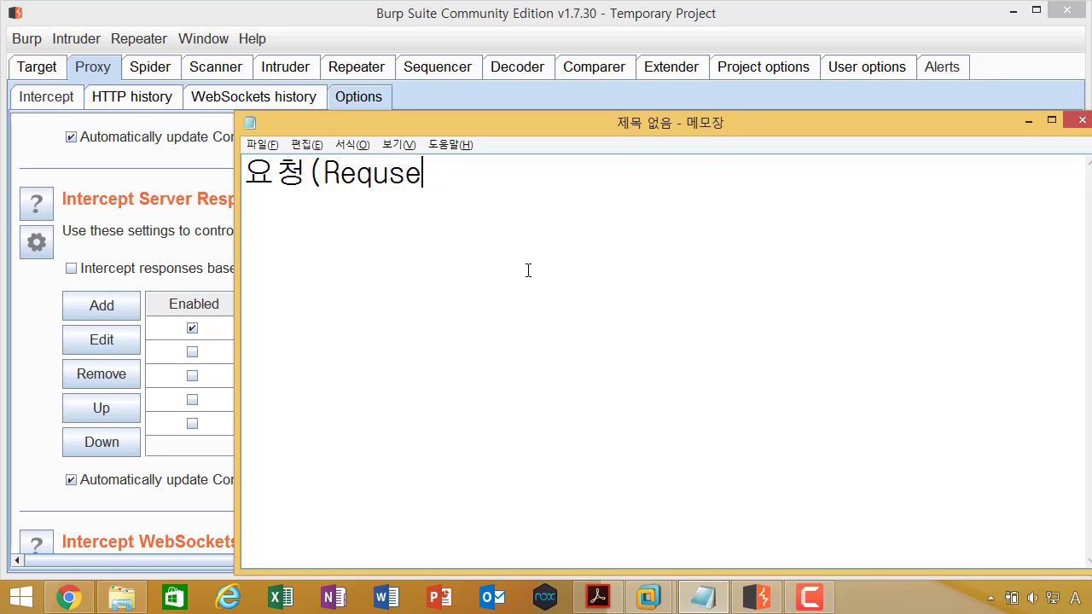
pyautogui.press('BackSpace')
pyautogui.press('BackSpace')
pyautogui.press('BackSpace')
pyautogui.write('uest) ->')
pyautogui.press('Hangul')
pyautogui.write('응답')
pyautogui.press('Hangul')
pyautogui.write('(')
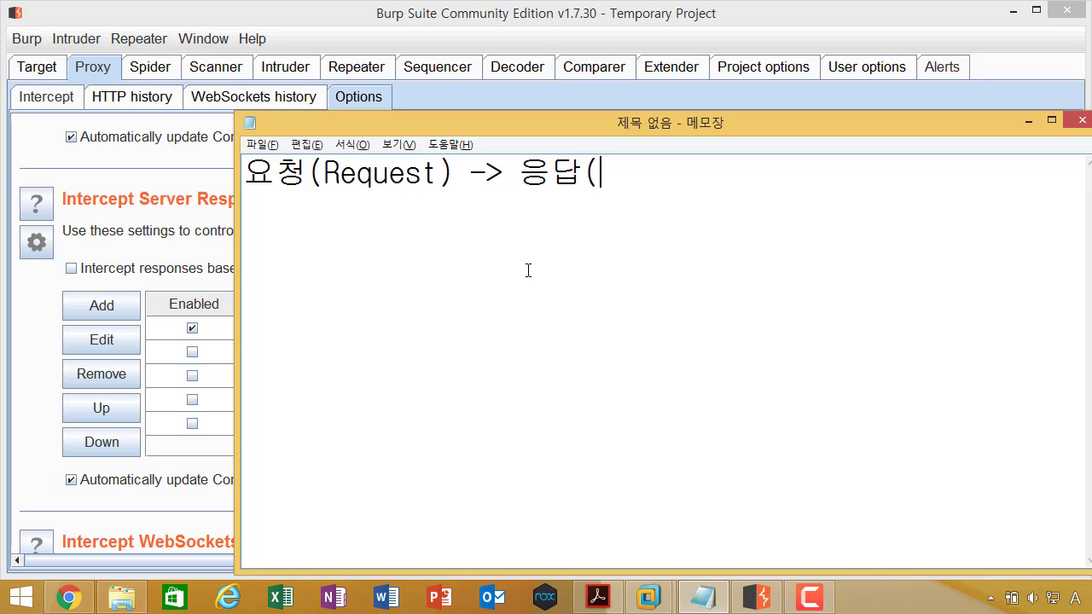
pyautogui.write('Re')
pyautogui.write('sponse)')
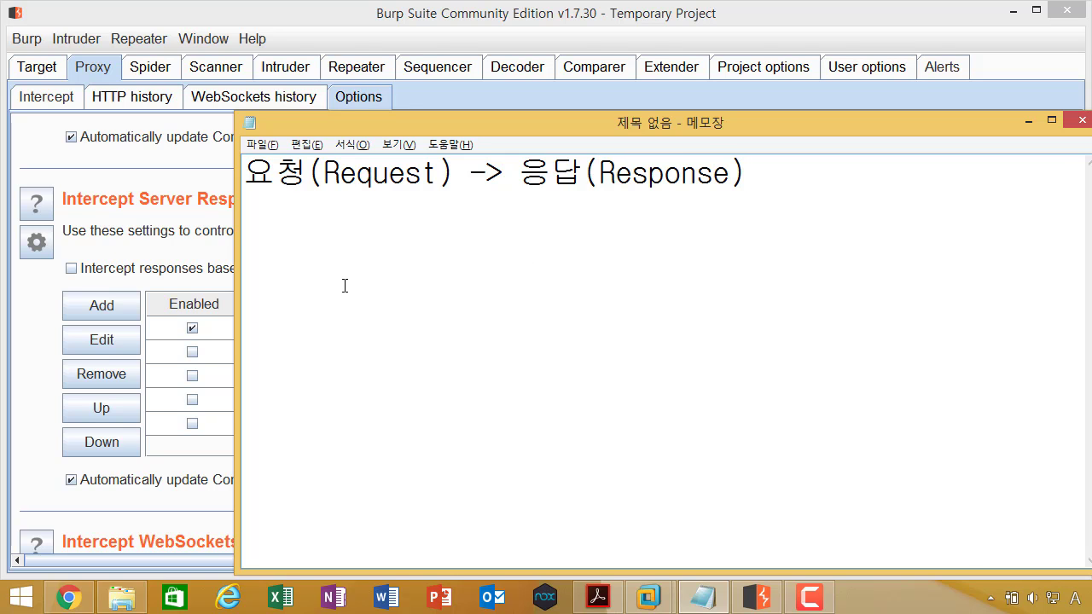
# Step: Switch back to Burp Suite and turn on proxy interception
pyautogui.hotkey('alt', 'Tab')
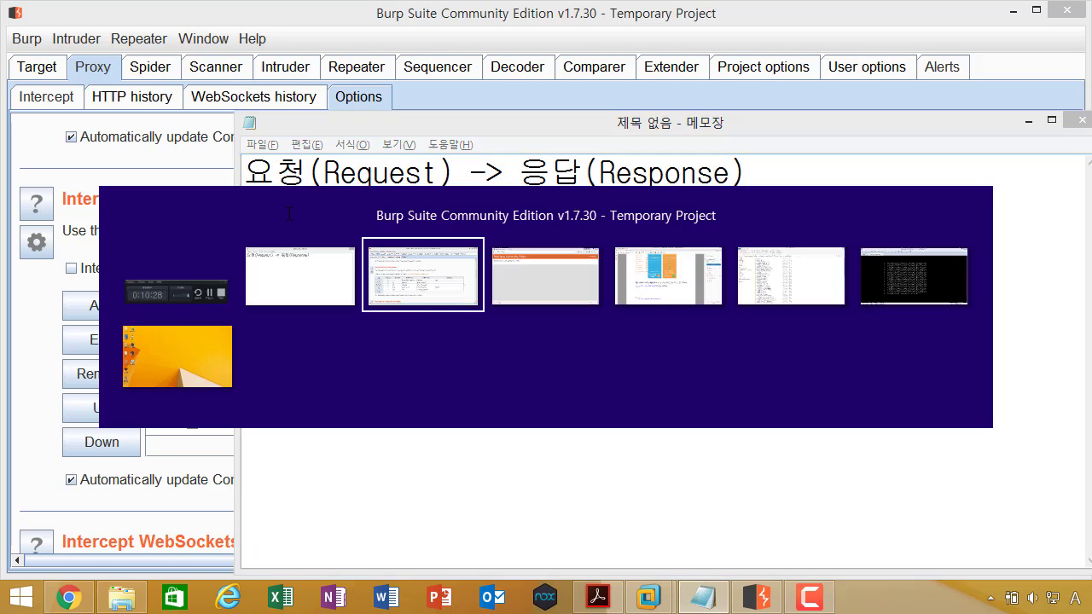
pyautogui.scroll(5, 264, 234)
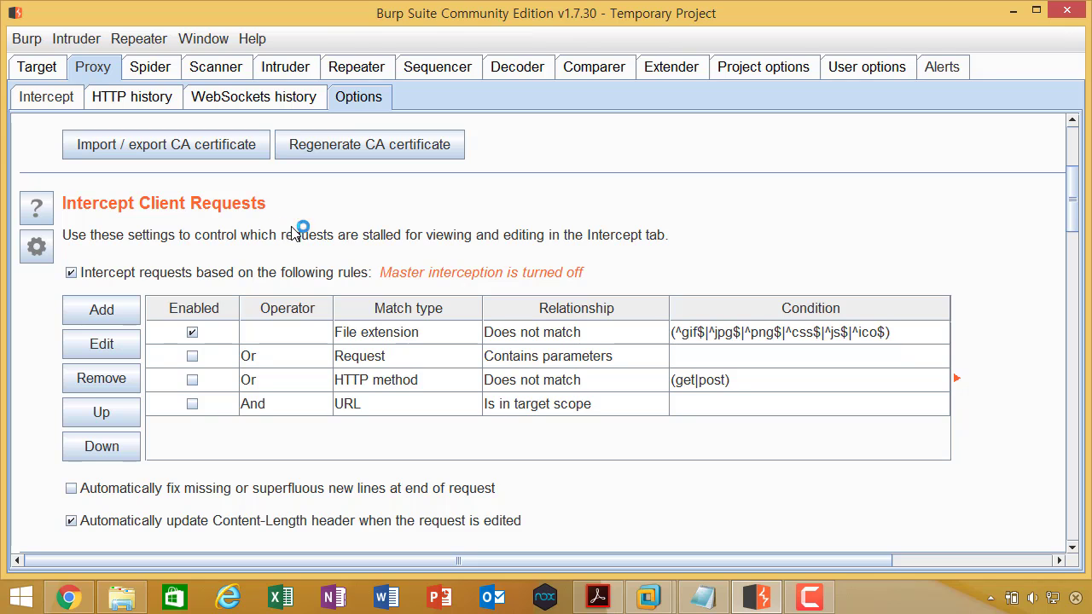
pyautogui.scroll(5, 288, 243)
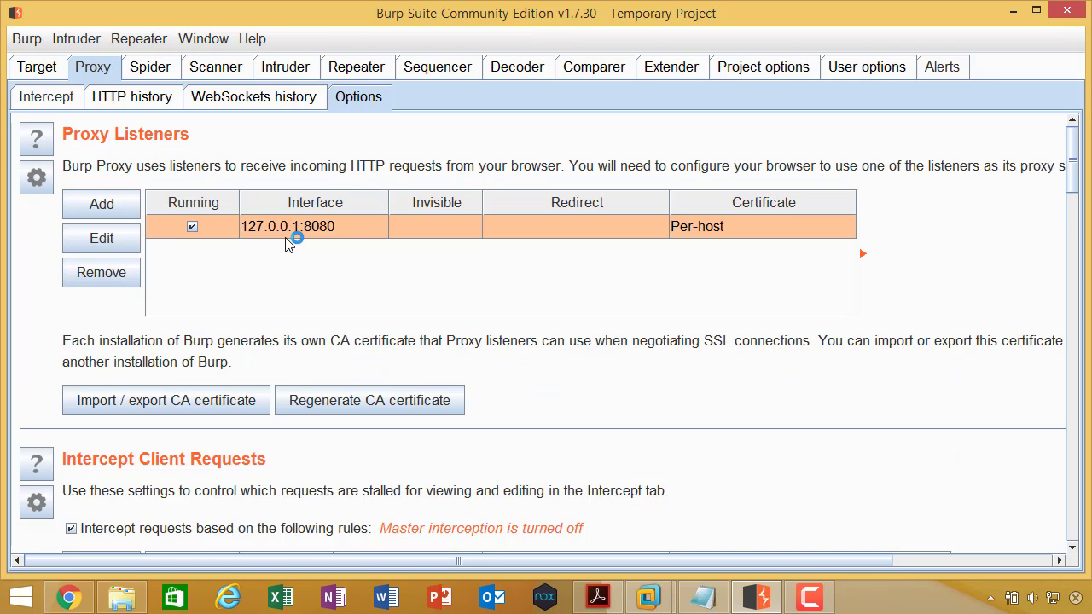
pyautogui.click(62, 97)
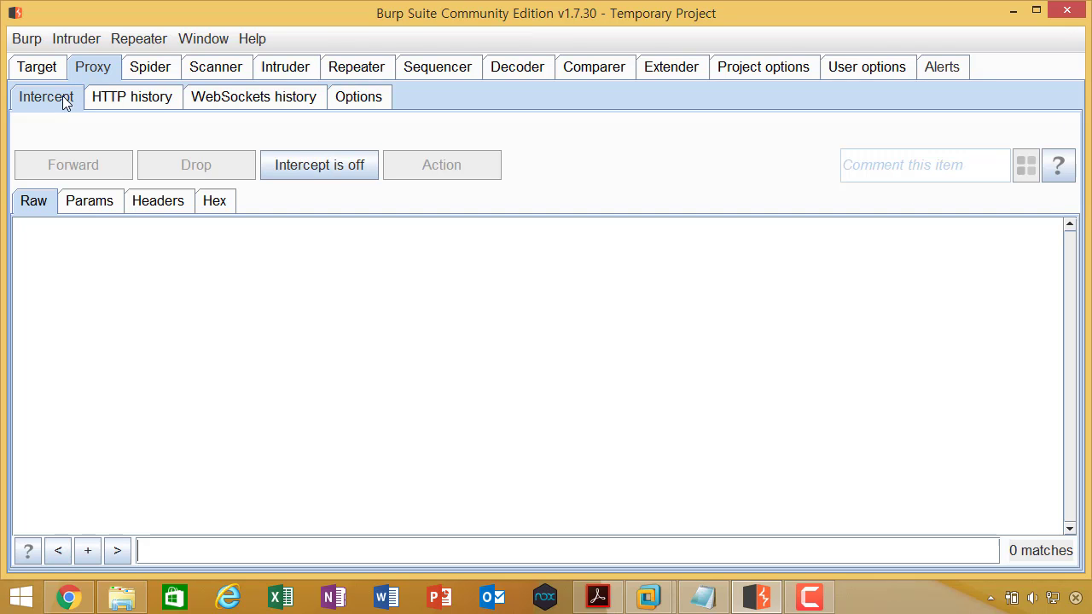
pyautogui.click(339, 175)
pyautogui.click(70, 597)
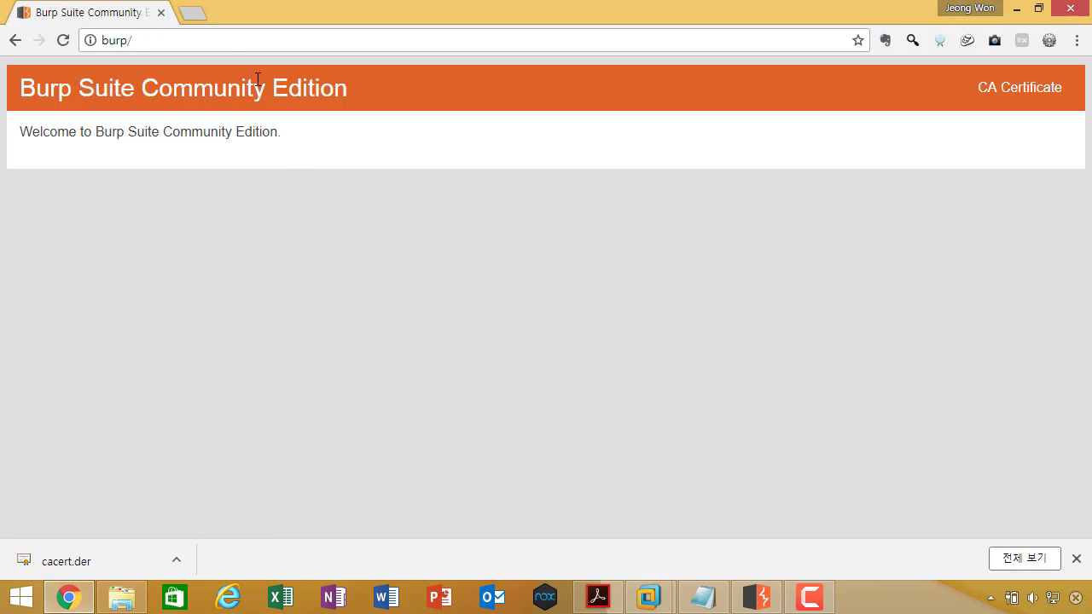
pyautogui.click(225, 39)
pyautogui.write('www.naver.com')
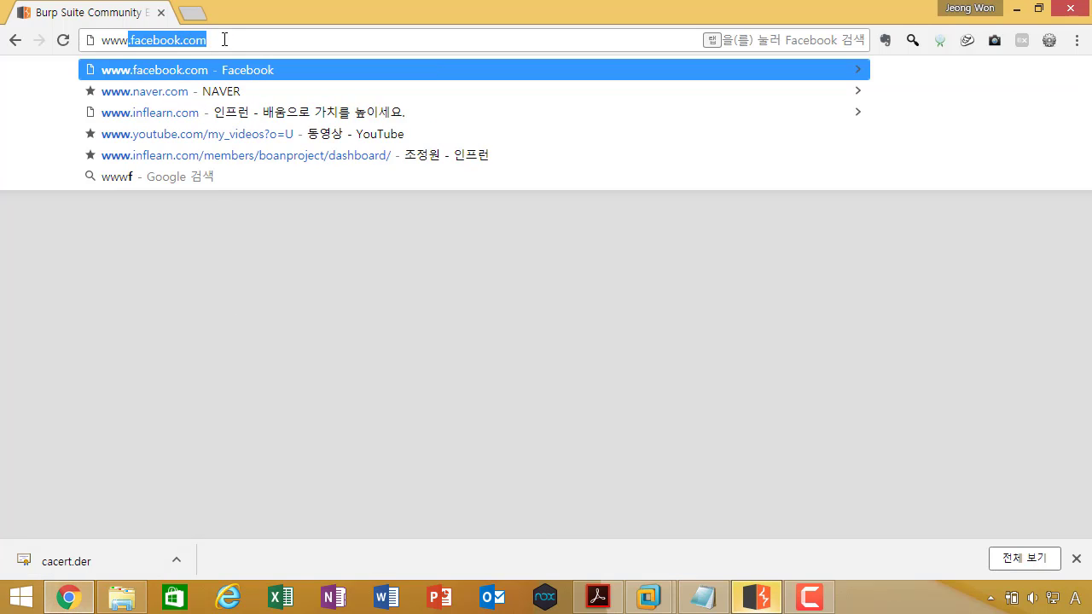
pyautogui.press('Return')
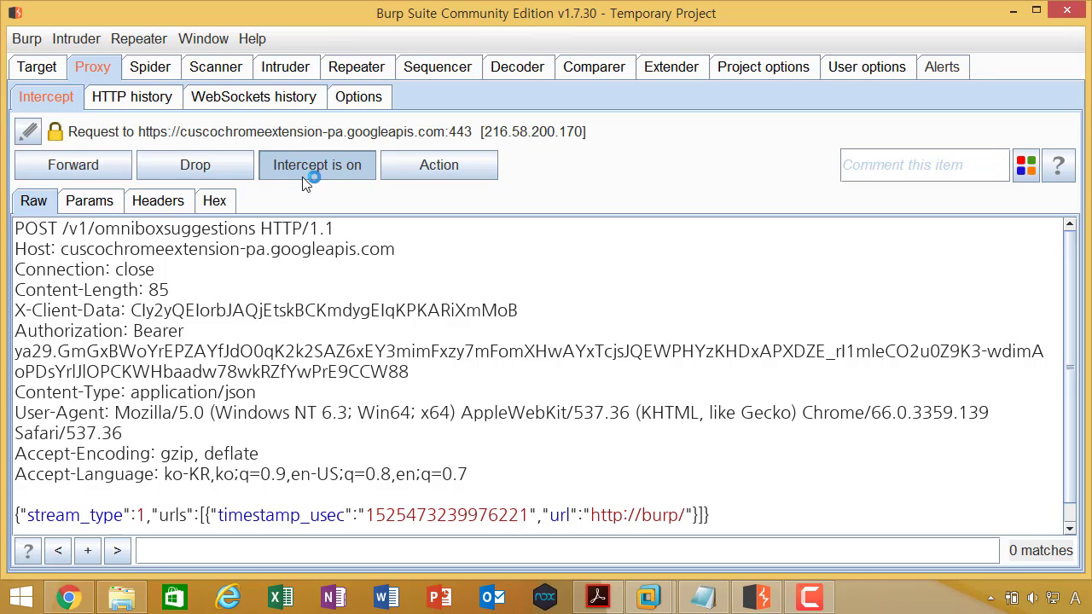
# Step: Turn off proxy interception and show the server response interception rules in the proxy options
pyautogui.click(312, 174)
pyautogui.click(354, 99)
pyautogui.scroll(-10, 378, 261)
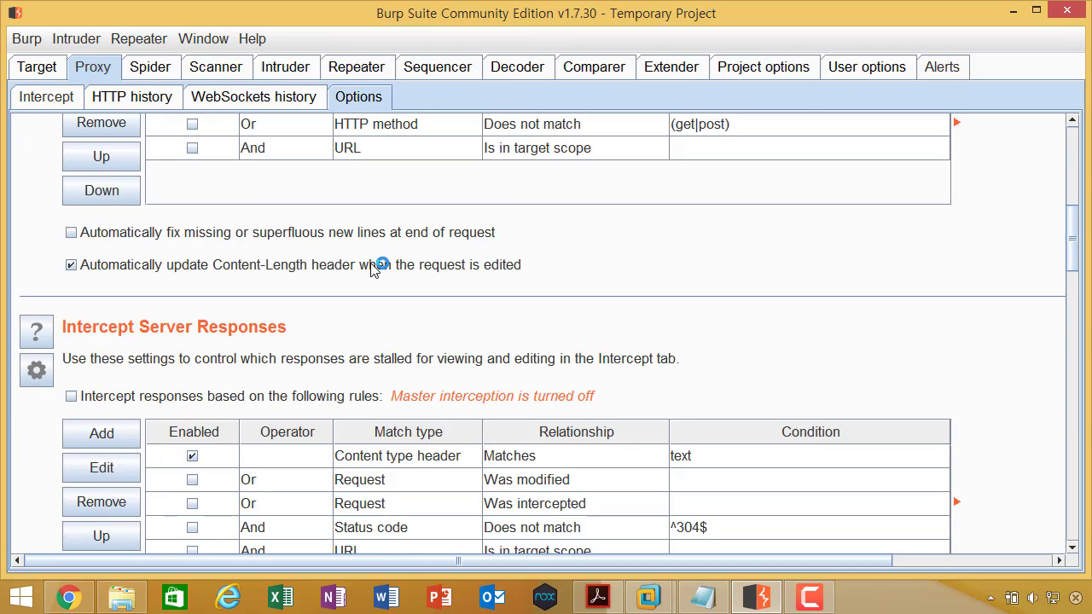
# Step: Check the Naver page in Chrome, and highlight "요청(Request)" in the Notepad line
pyautogui.hotkey('alt', 'Tab')
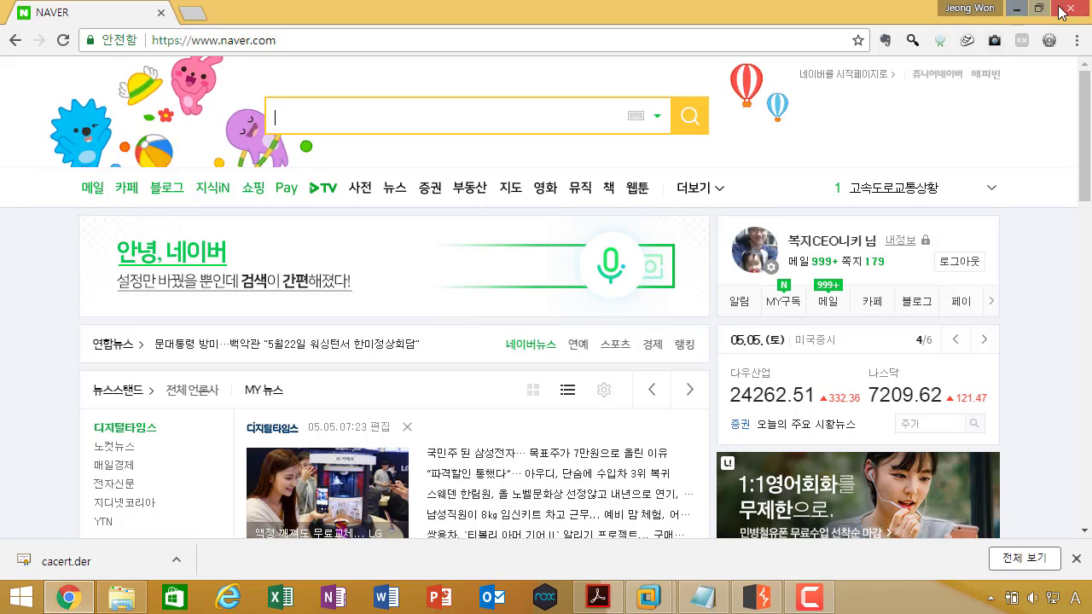
pyautogui.hotkey('alt', 'Tab')
pyautogui.hotkey('alt', 'Tab')
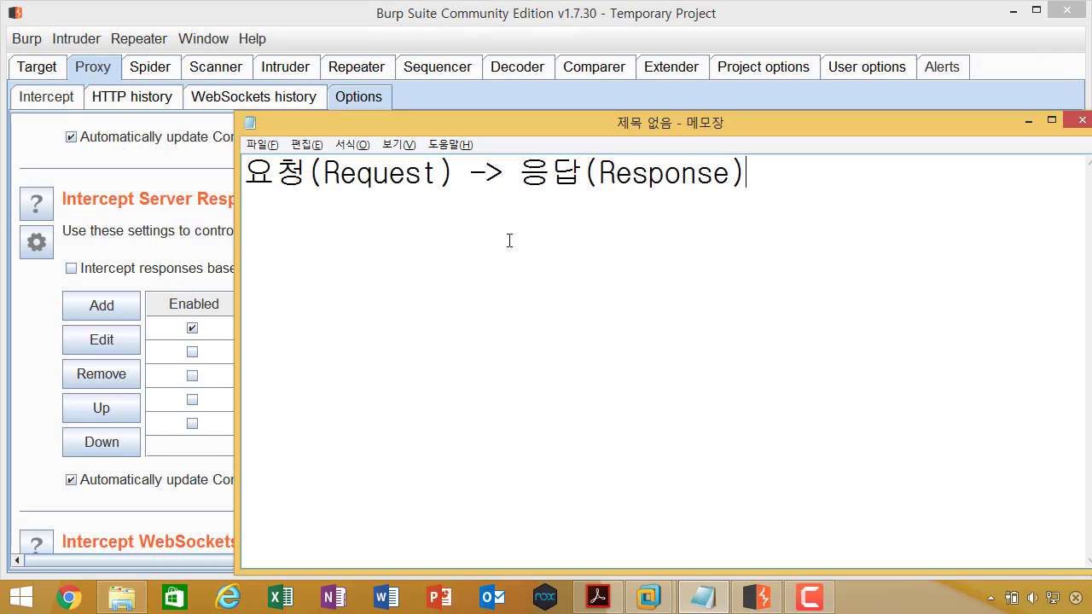
pyautogui.click(601, 174)
pyautogui.click(367, 176)
pyautogui.click(435, 173)
pyautogui.click(771, 181)
pyautogui.moveTo(483, 177); pyautogui.dragTo(306, 176)
pyautogui.click(307, 175)
pyautogui.moveTo(452, 171); pyautogui.dragTo(250, 170)
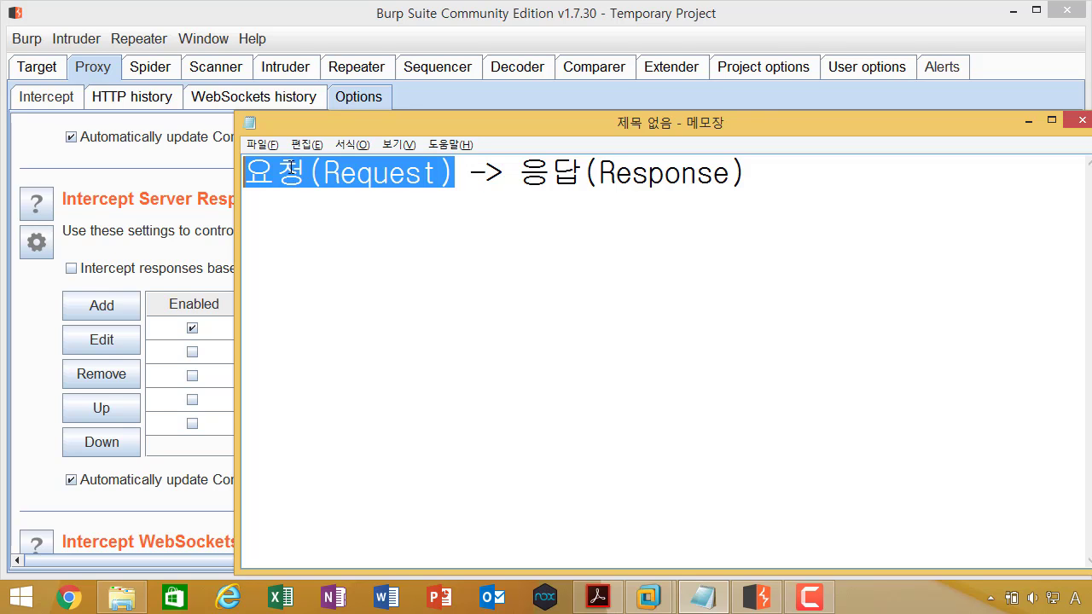
# Step: Look at Burp Suite's intercept view and go back to the proxy options
pyautogui.click(71, 97)
pyautogui.click(71, 96)
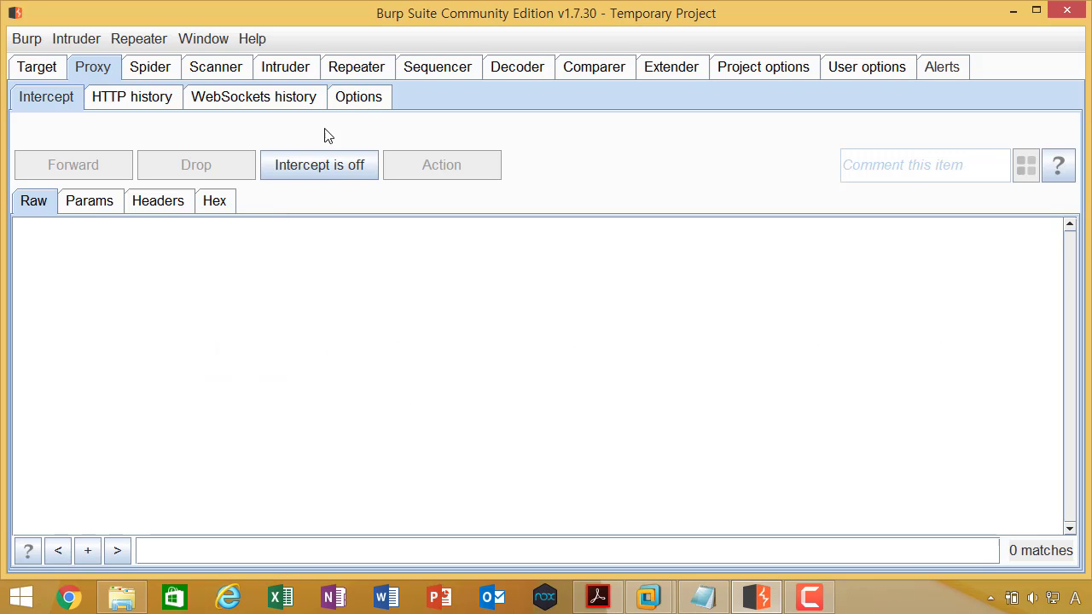
pyautogui.click(359, 97)
# Step: Switch to Notepad and highlight the "응답(Response)" part of the line
pyautogui.hotkey('alt', 'Tab')
pyautogui.click(503, 173)
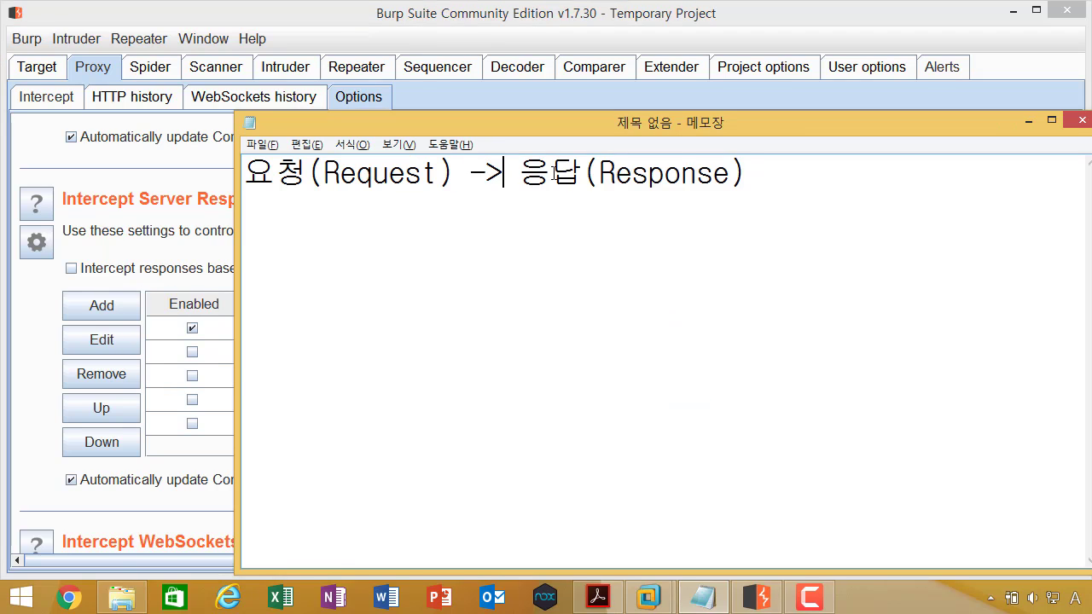
pyautogui.moveTo(503, 173); pyautogui.dragTo(749, 173)
pyautogui.click(761, 184)
pyautogui.moveTo(503, 174); pyautogui.dragTo(776, 174)
pyautogui.click(753, 174)
pyautogui.moveTo(567, 168); pyautogui.dragTo(715, 173)
pyautogui.hotkey('alt', 'Tab')
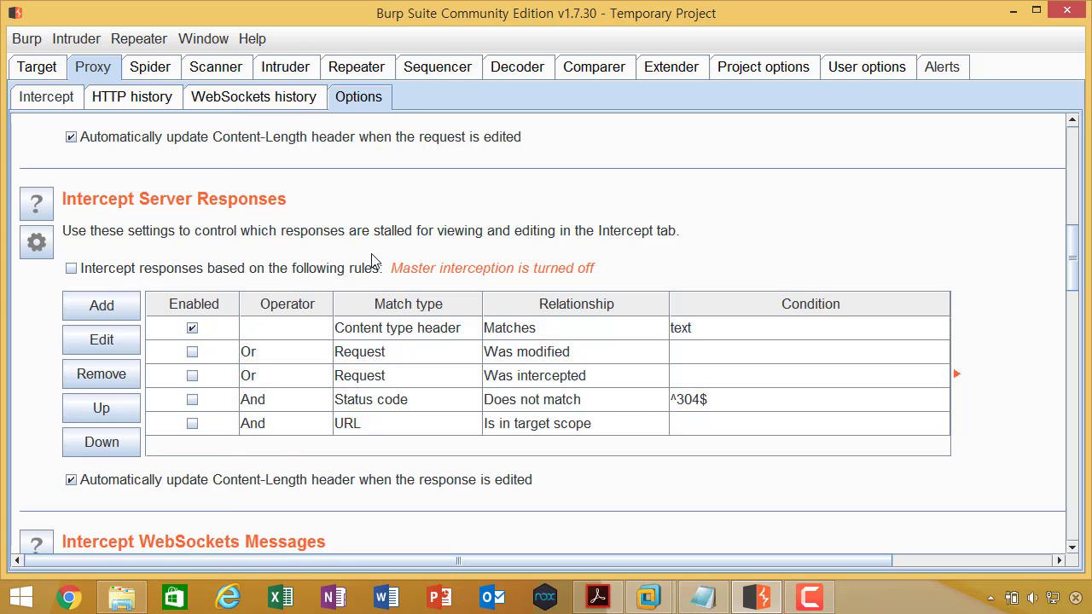
pyautogui.click(249, 271)
pyautogui.scroll(10, 406, 284)
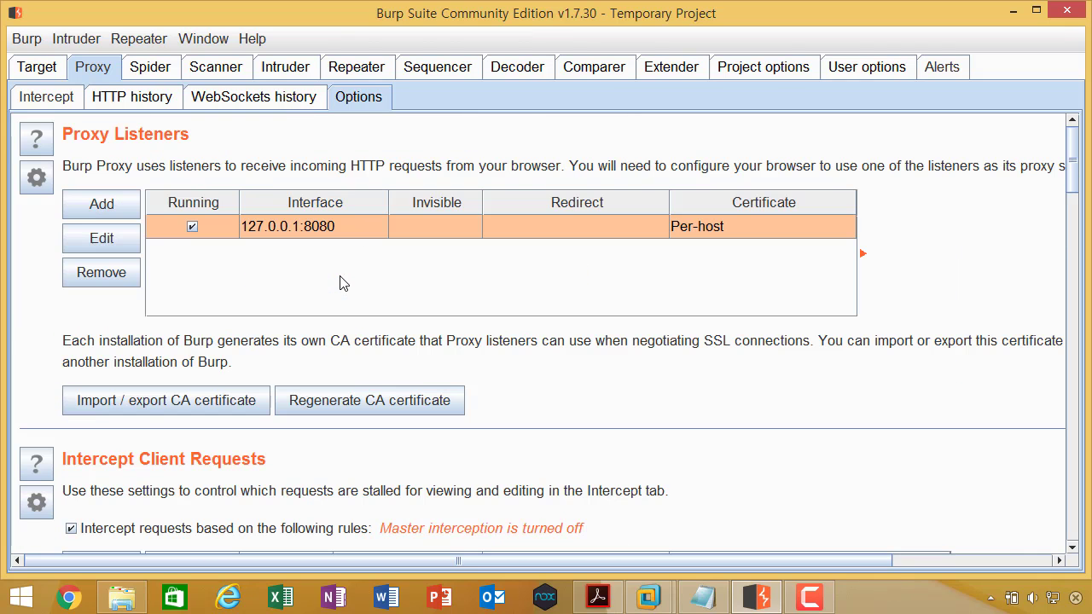
pyautogui.click(48, 102)
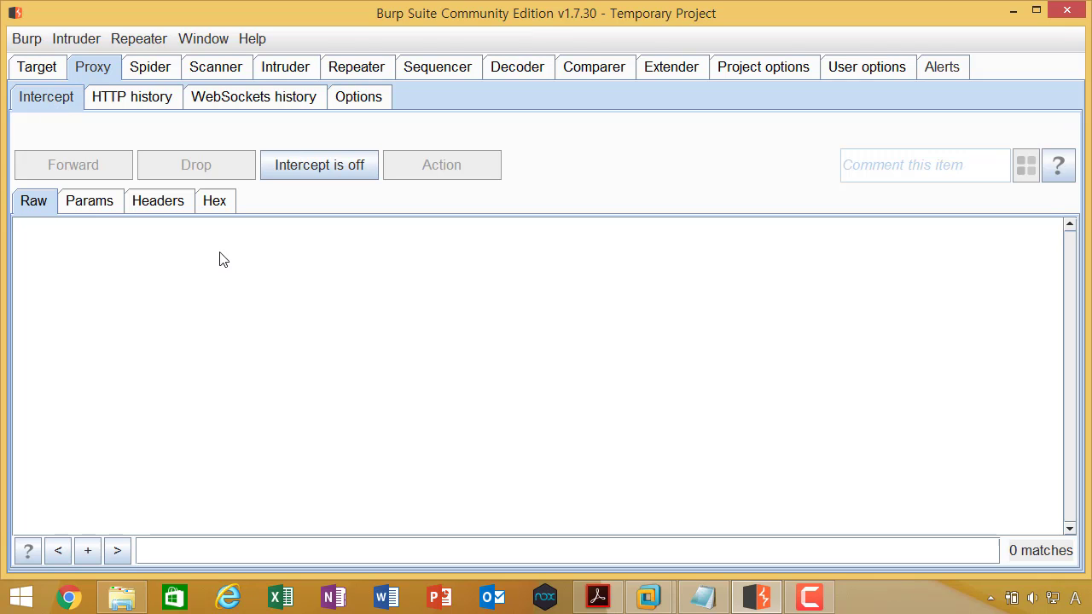
# Step: Switch to Chrome and open the Daum home page from the new tab's shortcuts
pyautogui.hotkey('alt', 'Tab')
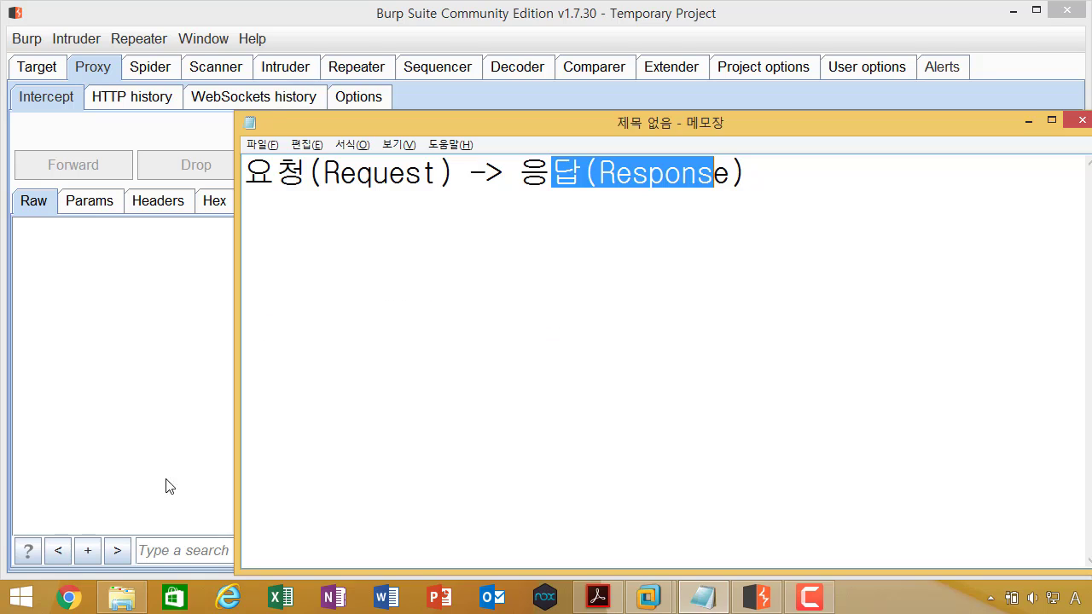
pyautogui.hotkey('alt', 'Tab')
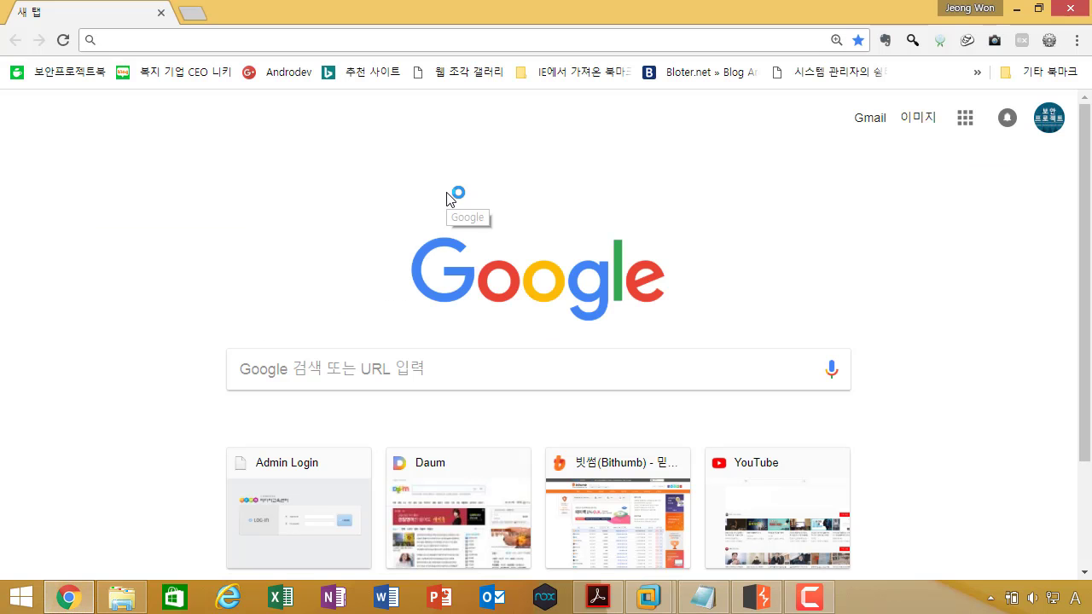
pyautogui.click(463, 540)
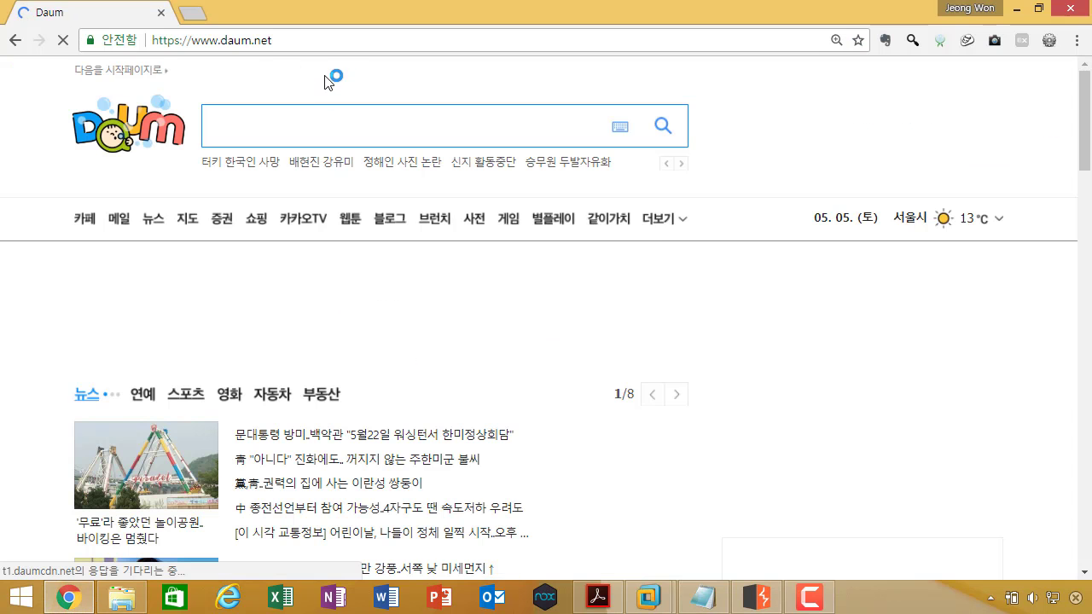
# Step: Turn on interception in Burp Suite and open the top news headline on the Daum page in Chrome
pyautogui.hotkey('alt', 'Tab')
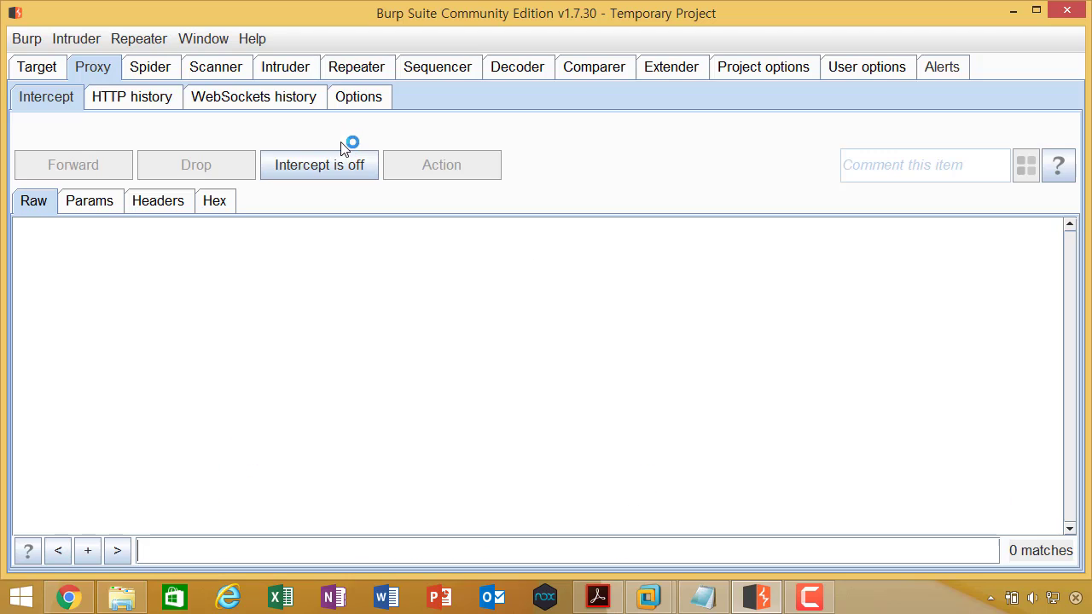
pyautogui.click(341, 166)
pyautogui.hotkey('alt', 'Tab')
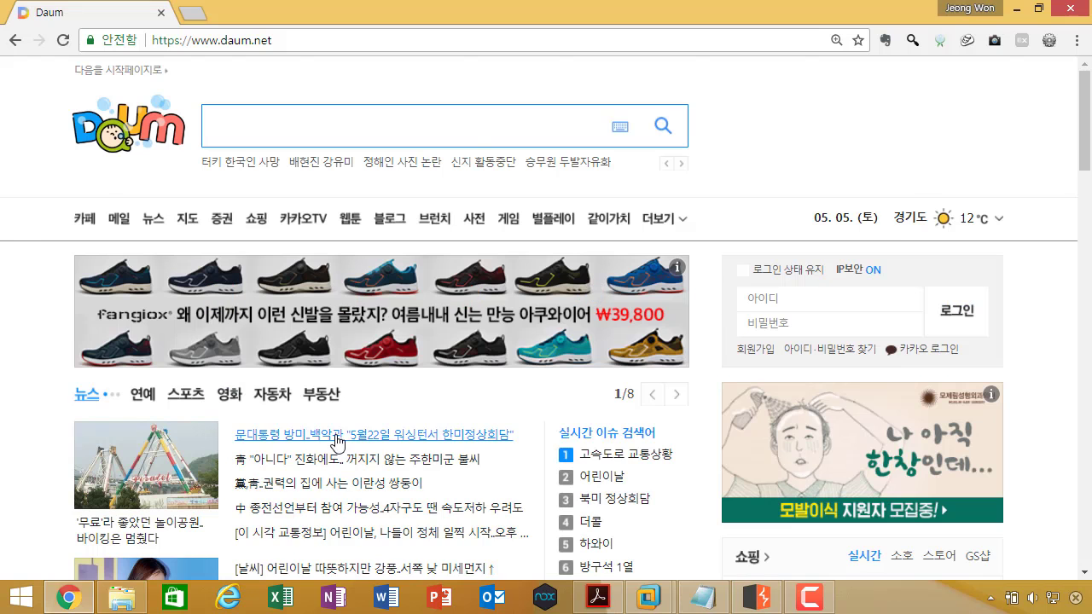
pyautogui.click(305, 424)
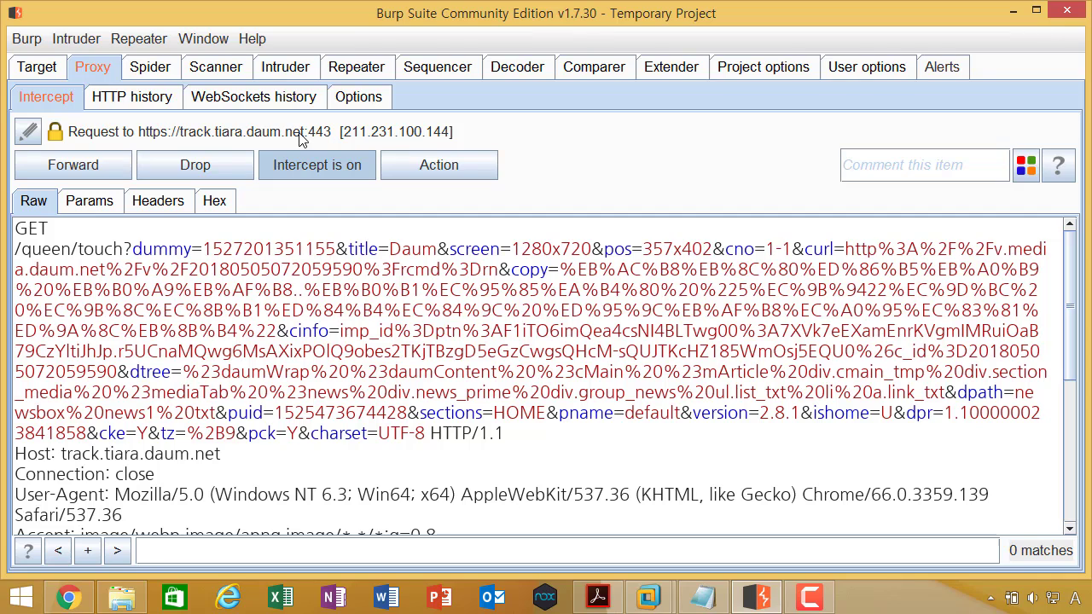
# Step: Forward the intercepted Daum requests and responses one after another so the news article can load
pyautogui.click(92, 164)
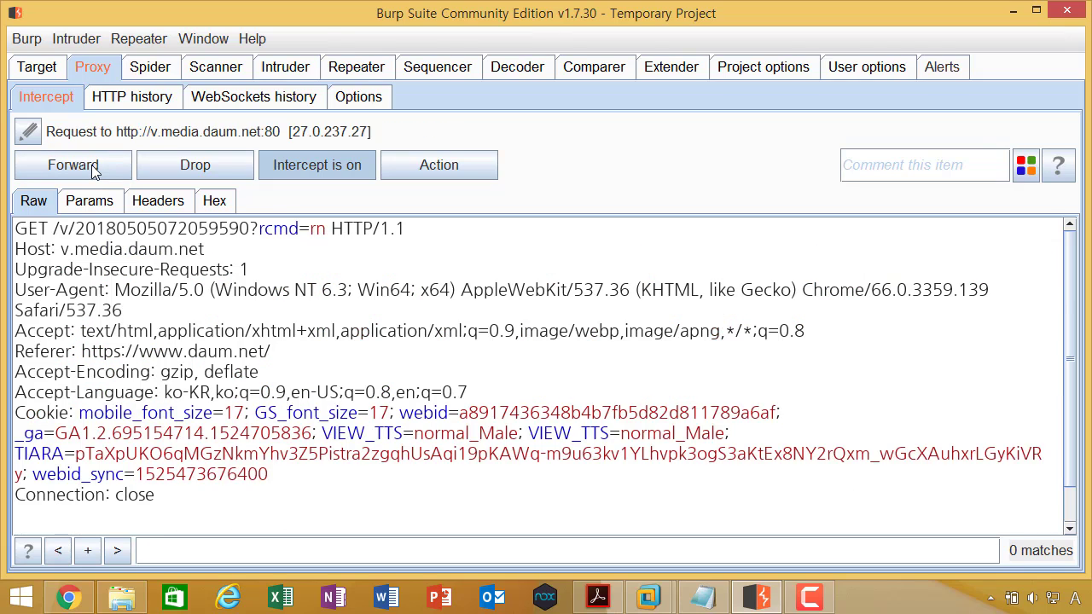
pyautogui.click(94, 171)
pyautogui.click(94, 170)
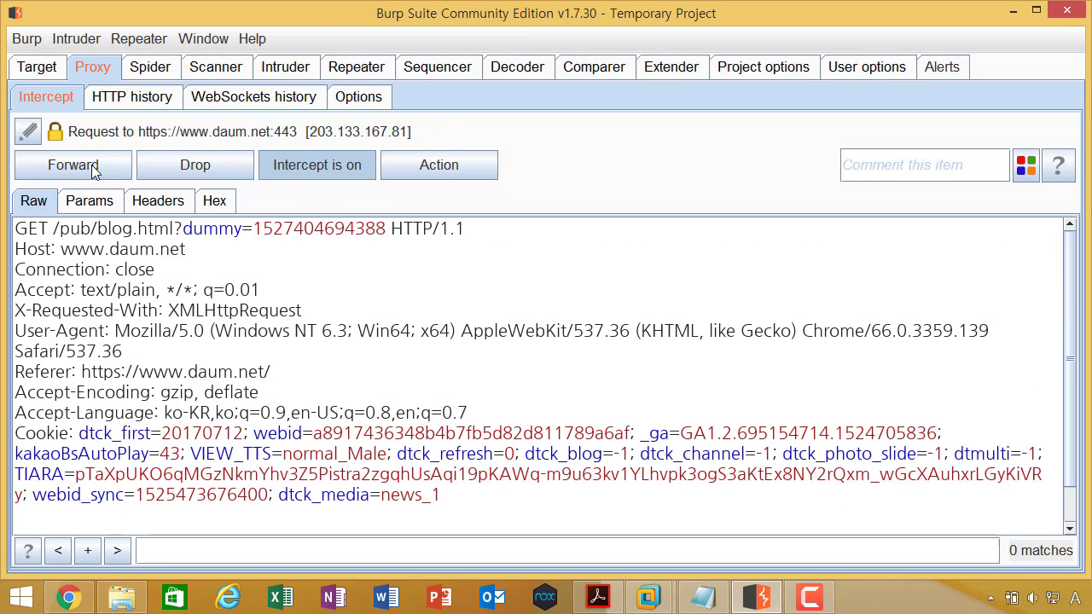
pyautogui.click(94, 170)
pyautogui.click(93, 169)
pyautogui.click(93, 168)
pyautogui.click(93, 168)
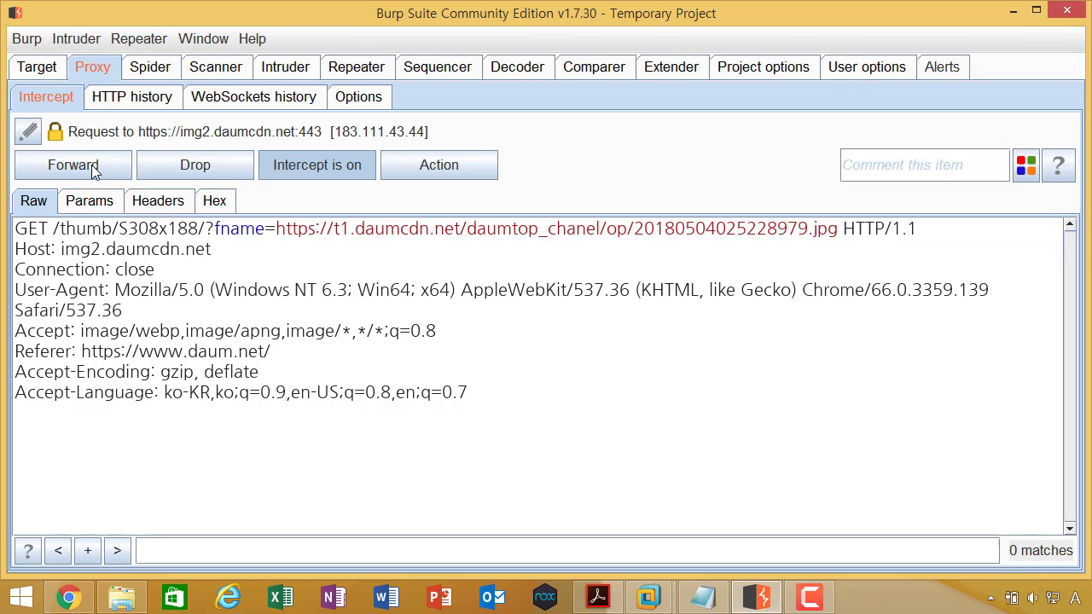
pyautogui.click(93, 168)
pyautogui.click(92, 165)
pyautogui.click(91, 165)
pyautogui.click(92, 164)
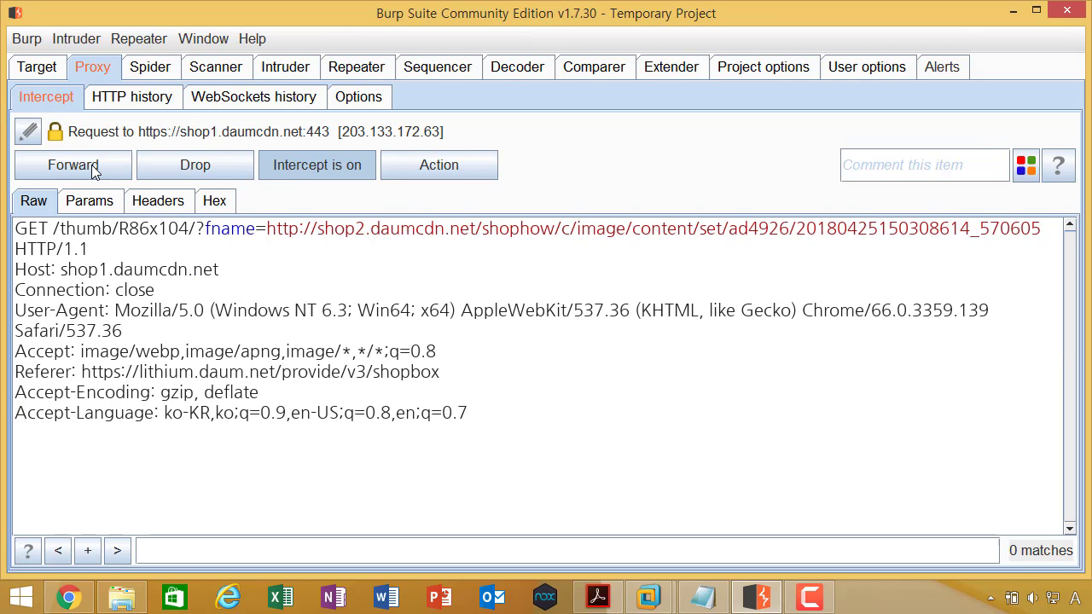
pyautogui.click(91, 165)
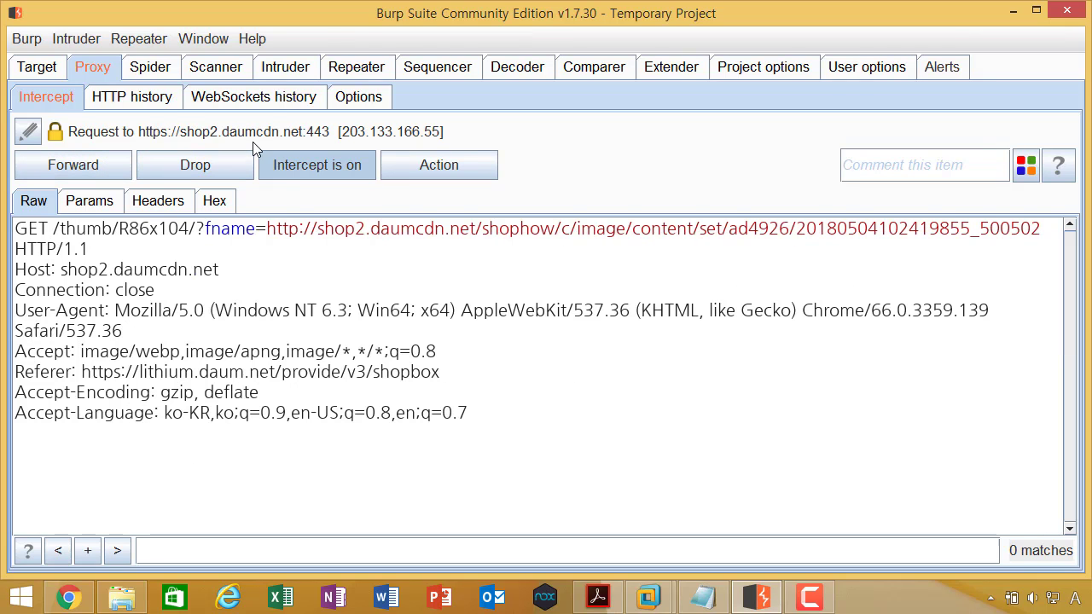
pyautogui.click(113, 162)
pyautogui.click(104, 167)
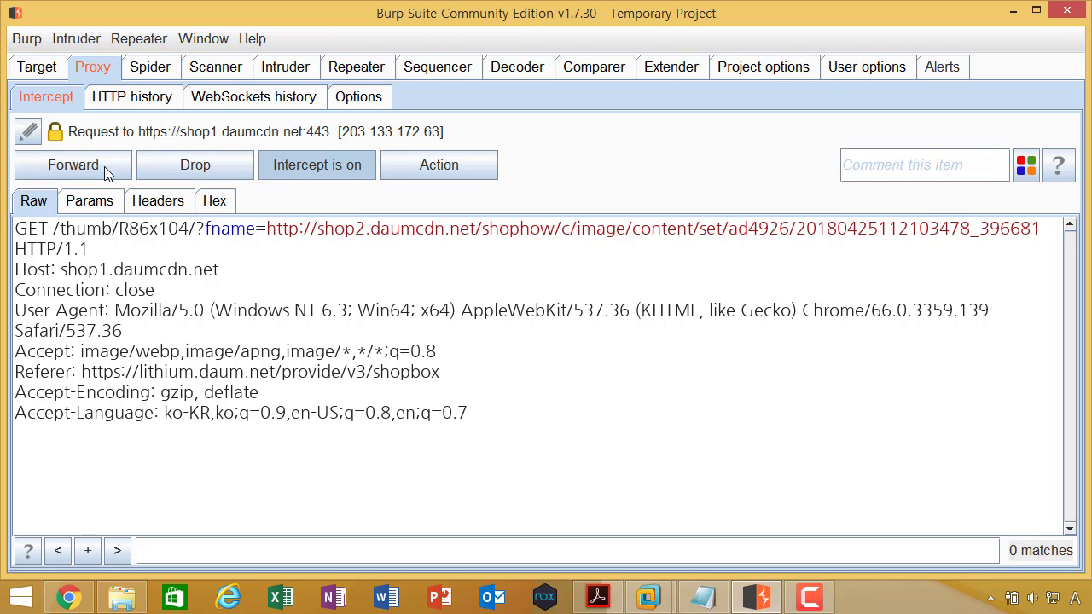
pyautogui.click(104, 167)
pyautogui.click(104, 166)
pyautogui.click(104, 166)
pyautogui.click(104, 166)
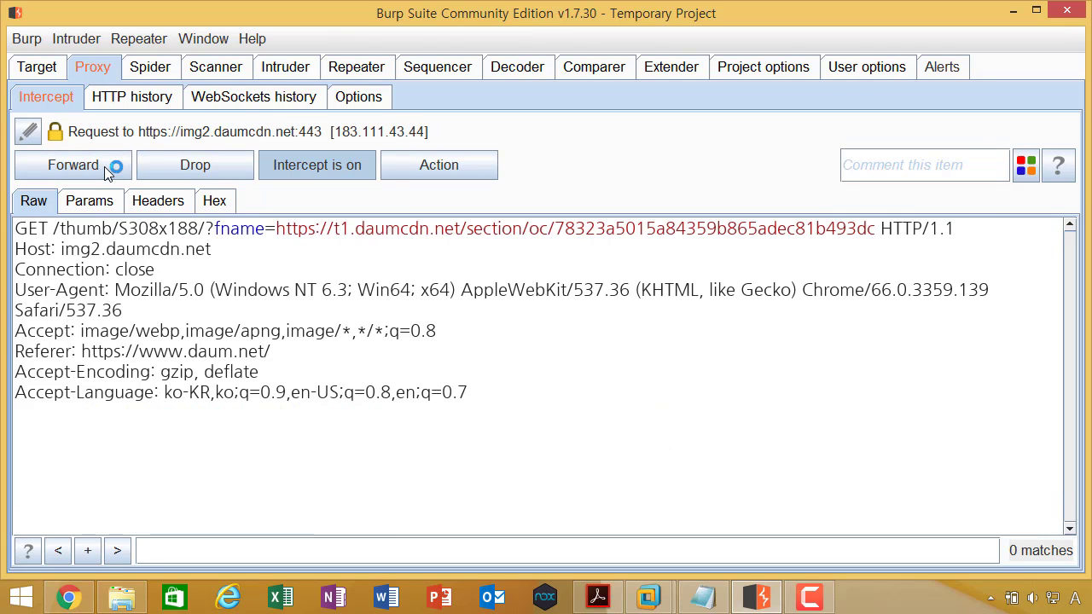
pyautogui.click(104, 166)
pyautogui.click(104, 166)
pyautogui.click(105, 168)
pyautogui.click(104, 167)
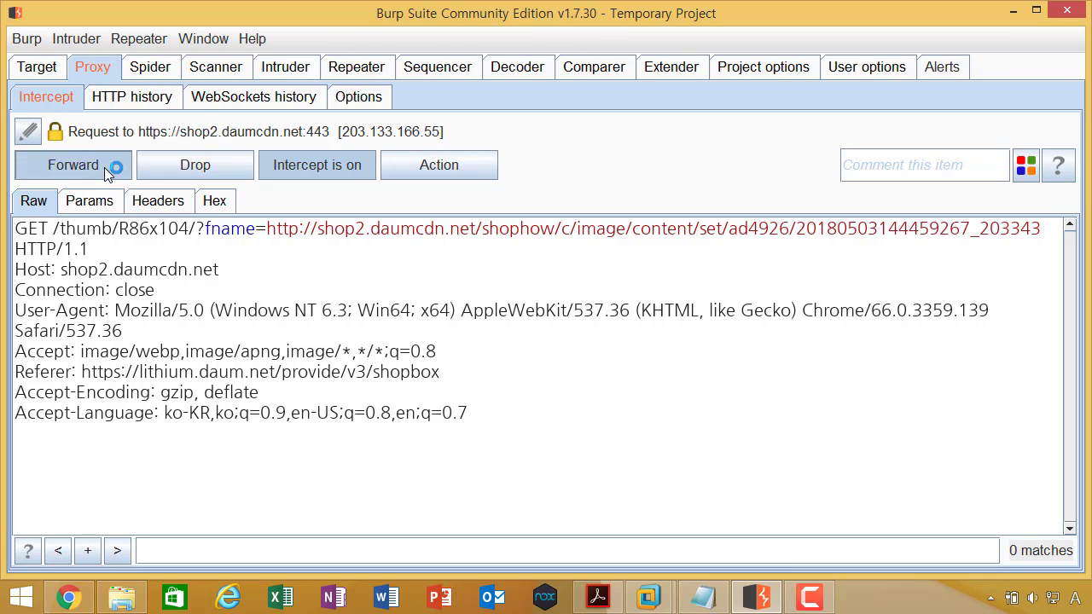
pyautogui.click(104, 168)
pyautogui.click(104, 168)
pyautogui.click(104, 167)
pyautogui.click(104, 167)
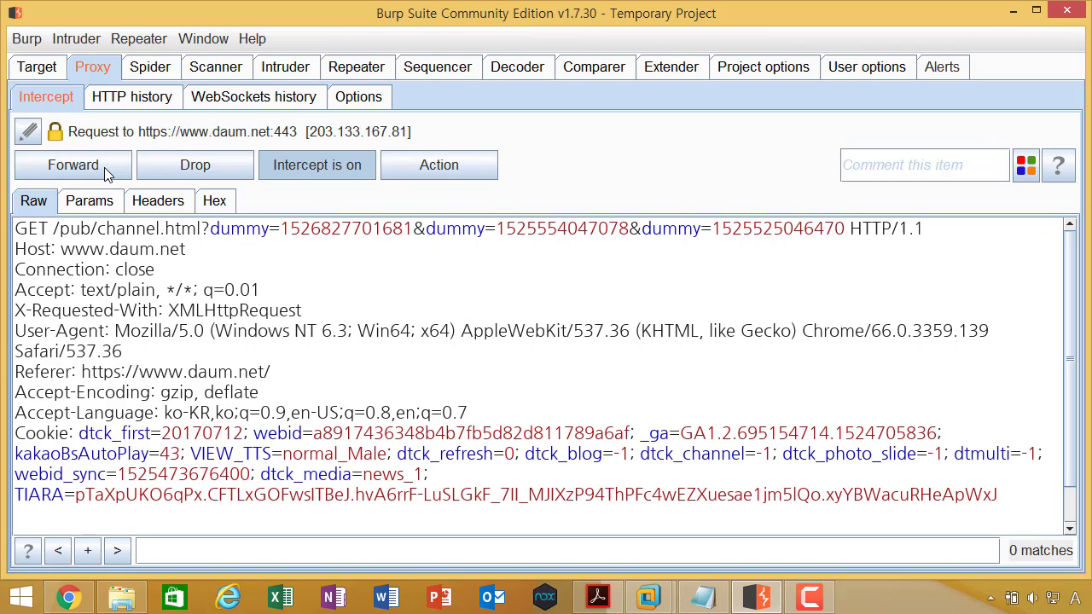
pyautogui.click(104, 167)
pyautogui.click(104, 167)
pyautogui.click(104, 167)
pyautogui.click(104, 167)
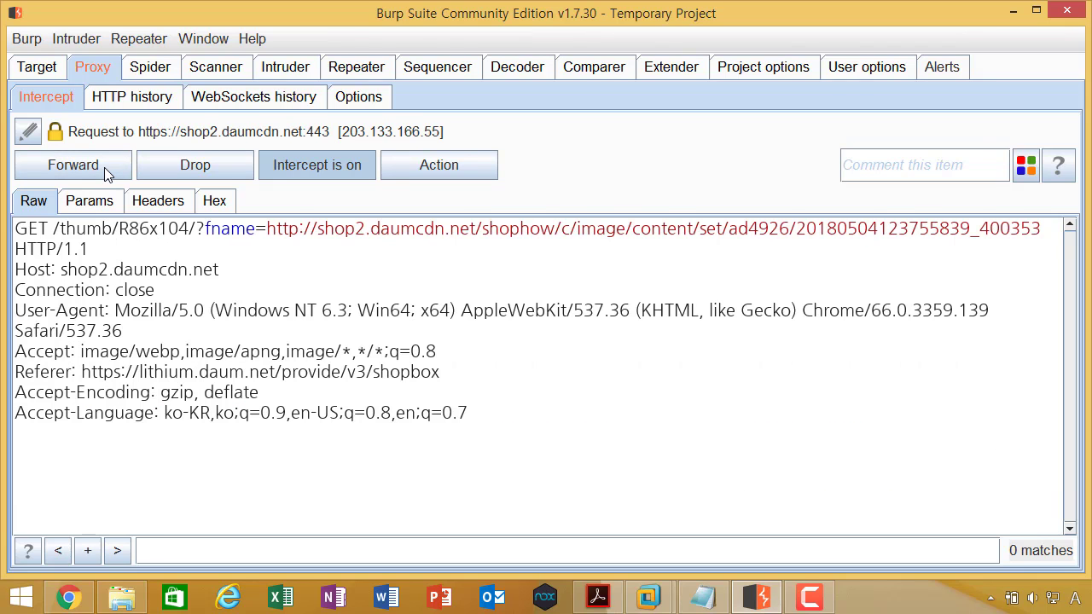
pyautogui.click(105, 167)
pyautogui.click(104, 167)
pyautogui.click(104, 167)
pyautogui.click(104, 167)
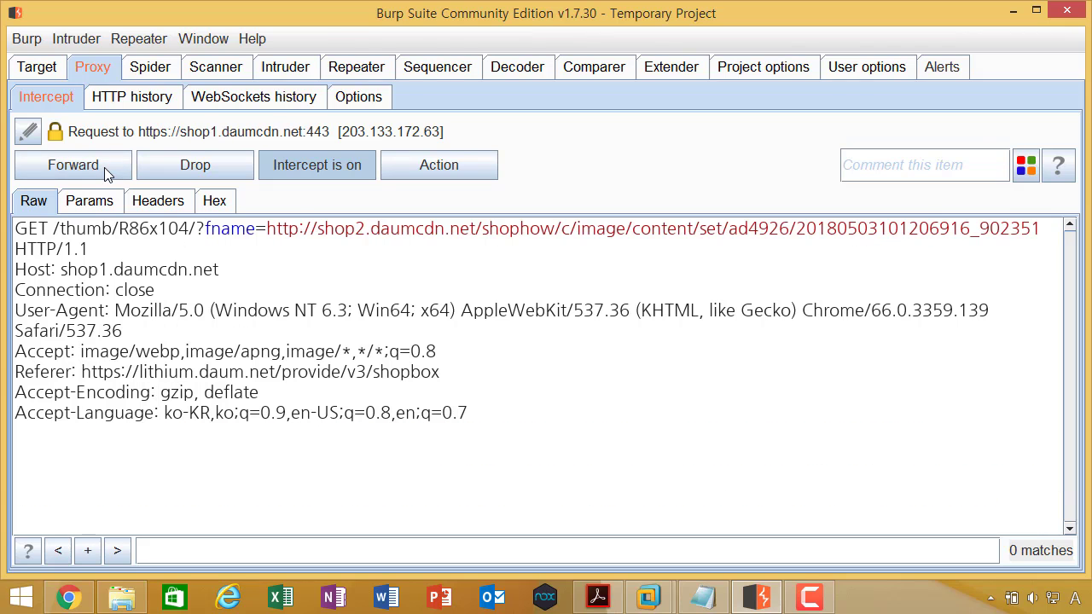
pyautogui.click(105, 167)
pyautogui.click(104, 168)
pyautogui.click(104, 168)
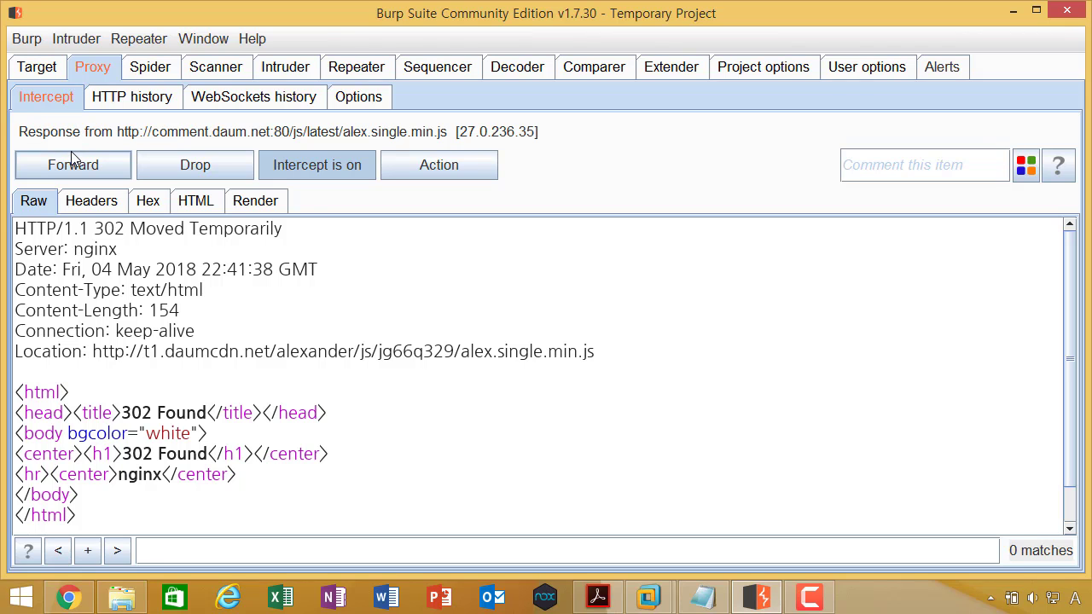
pyautogui.click(72, 155)
pyautogui.click(74, 163)
pyautogui.click(76, 164)
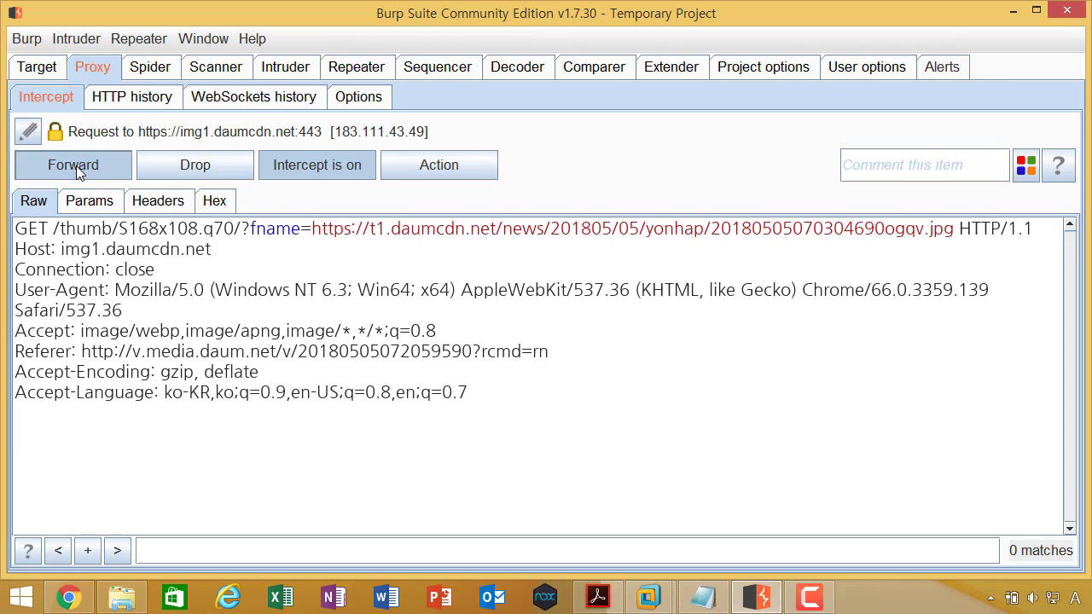
pyautogui.click(76, 165)
pyautogui.click(76, 166)
# Step: Switch to Chrome to check the news article, close the browser, and turn off interception in Burp Suite
pyautogui.hotkey('alt', 'Tab')
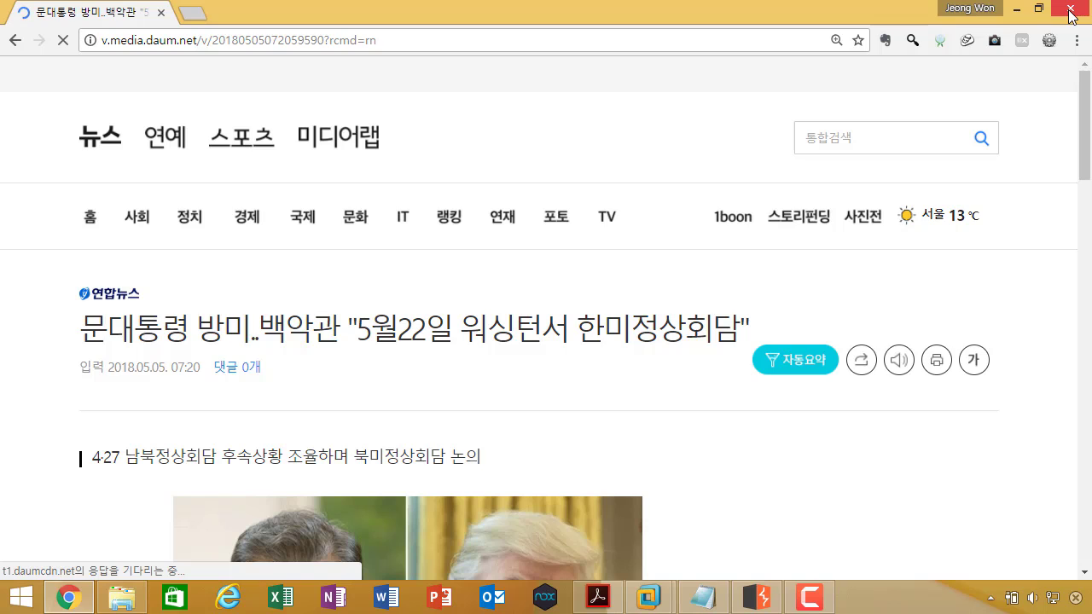
pyautogui.click(1071, 12)
pyautogui.click(321, 165)
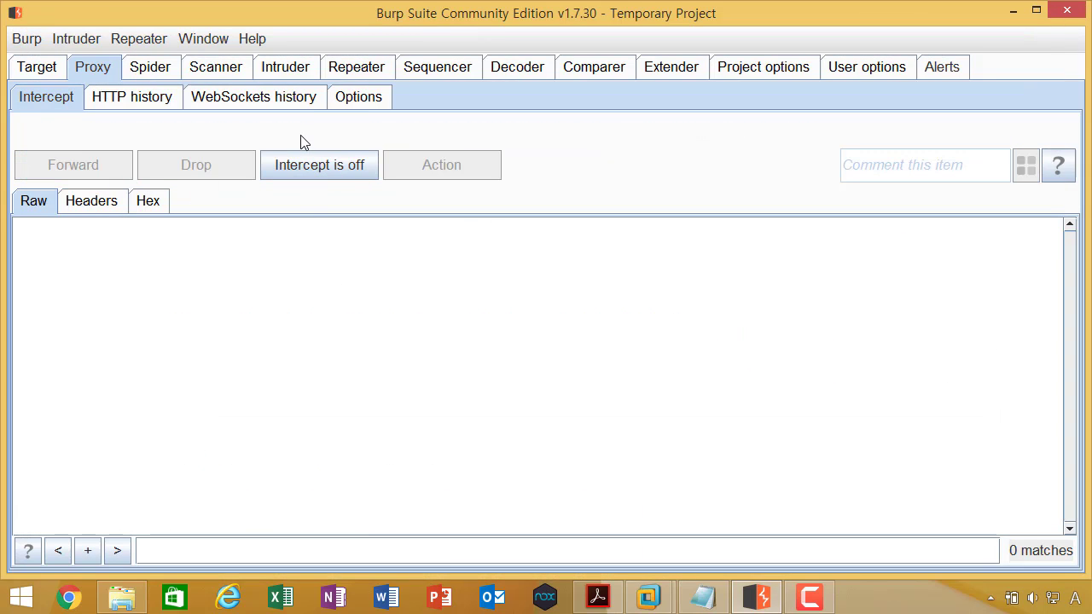
# Step: Open the proxy options at the client request interception rules
pyautogui.click(355, 101)
pyautogui.scroll(-3, 218, 315)
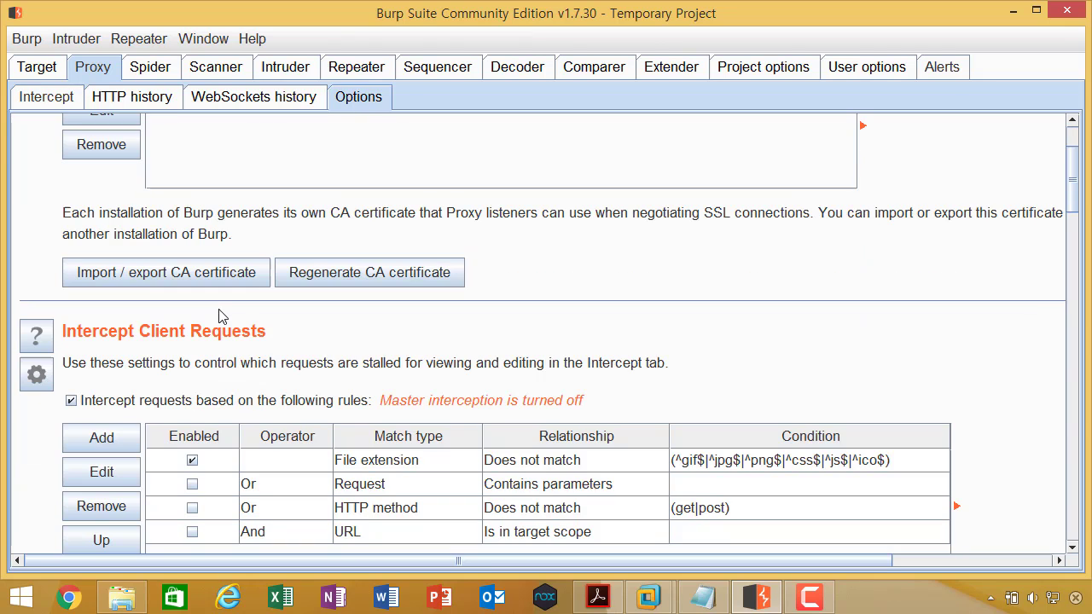
pyautogui.scroll(-3, 218, 315)
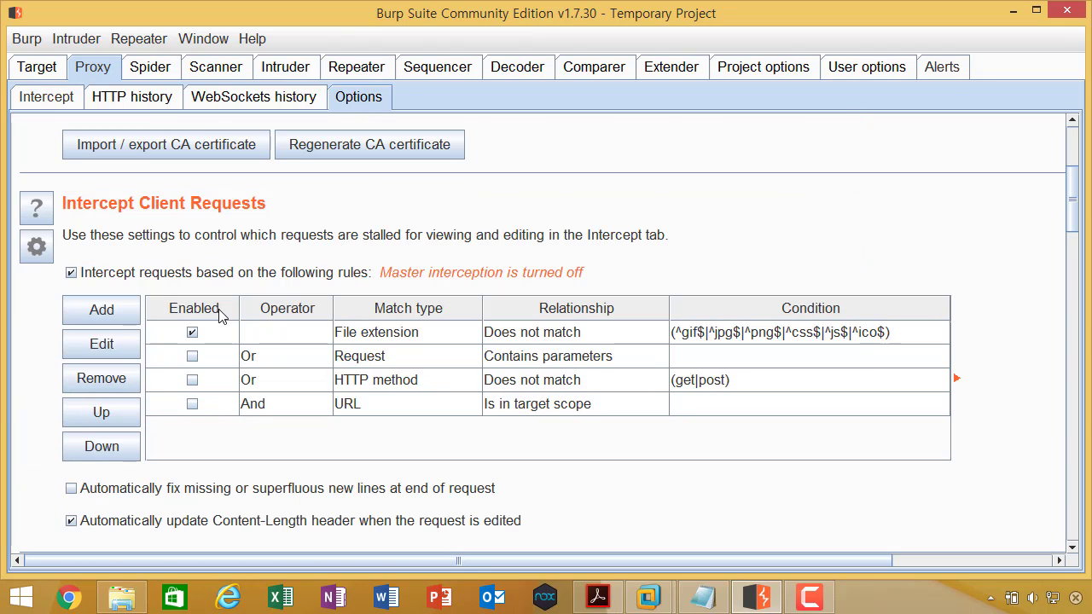
pyautogui.click(130, 312)
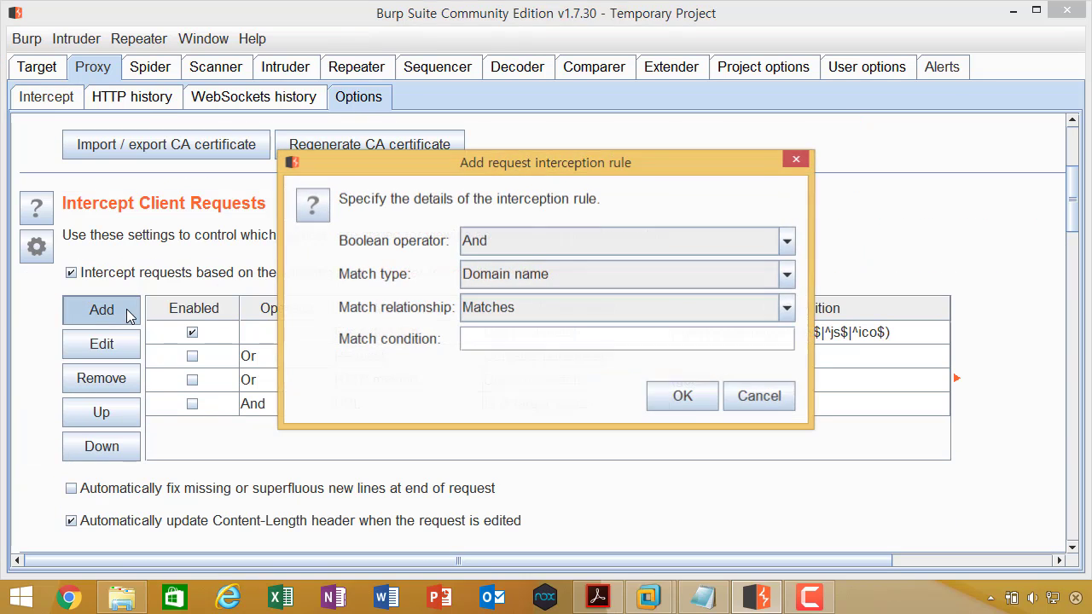
pyautogui.click(555, 282)
pyautogui.click(555, 282)
pyautogui.click(559, 249)
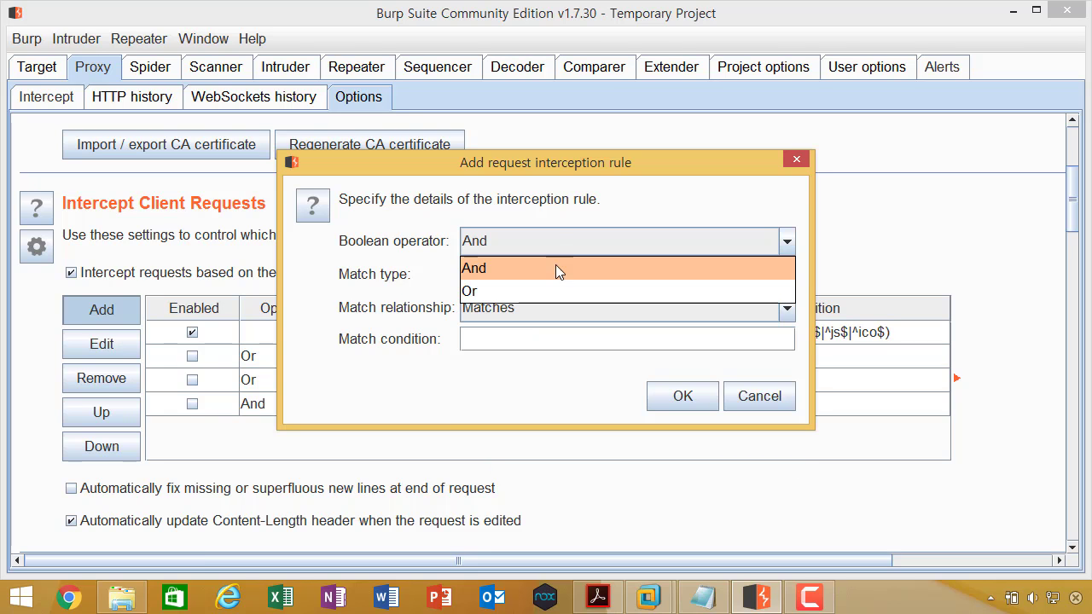
pyautogui.click(563, 249)
pyautogui.click(793, 162)
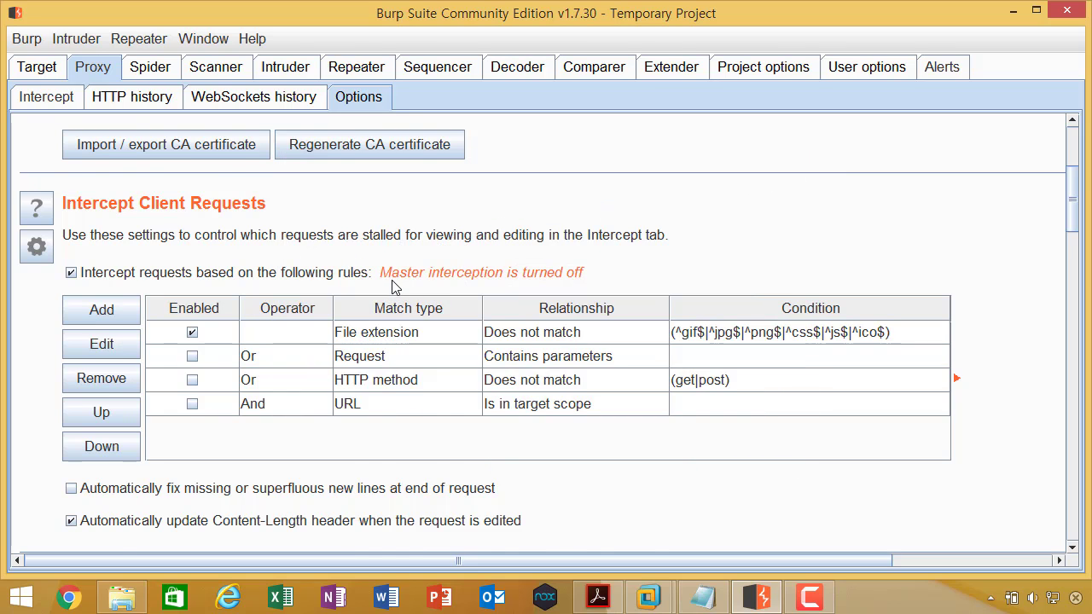
# Step: Add a request interception rule with operator And, match type Domain name, relationship Matches and condition daum.net
pyautogui.scroll(-2, 341, 273)
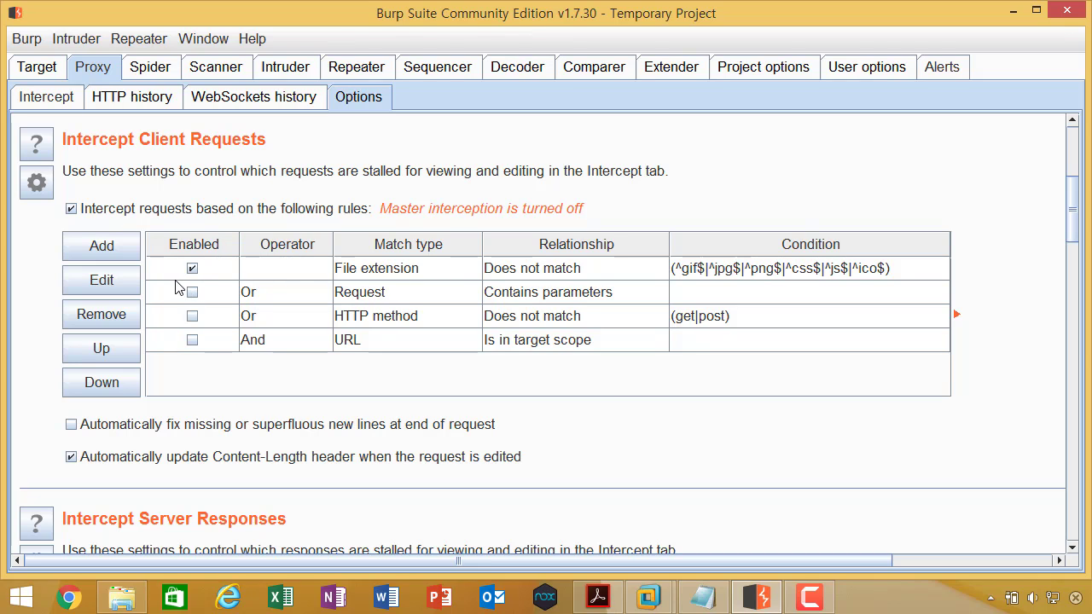
pyautogui.click(101, 246)
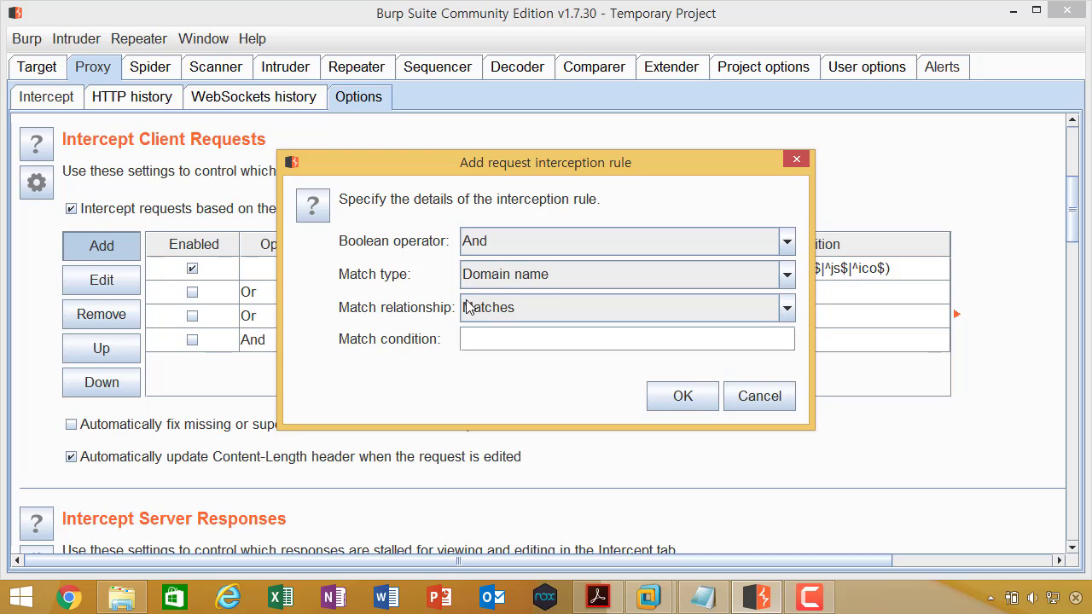
pyautogui.click(498, 309)
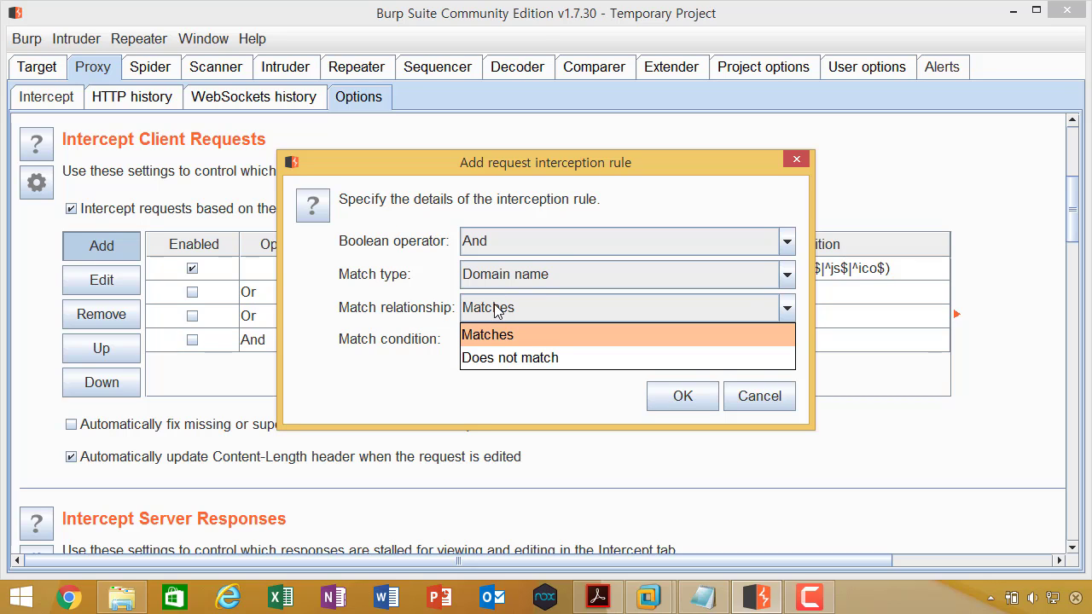
pyautogui.click(498, 309)
pyautogui.click(550, 275)
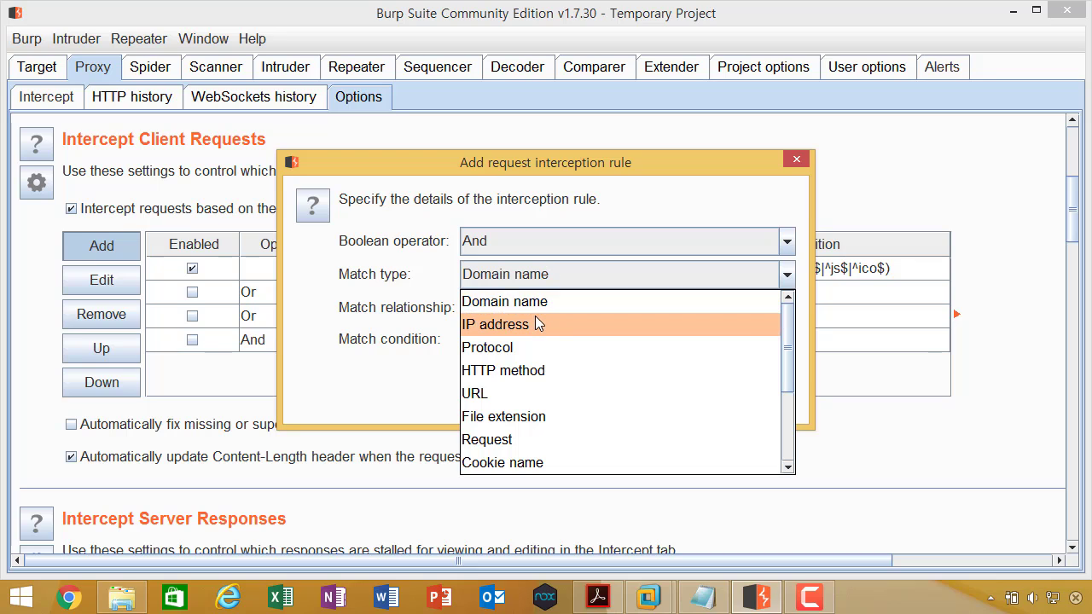
pyautogui.click(542, 240)
pyautogui.click(545, 240)
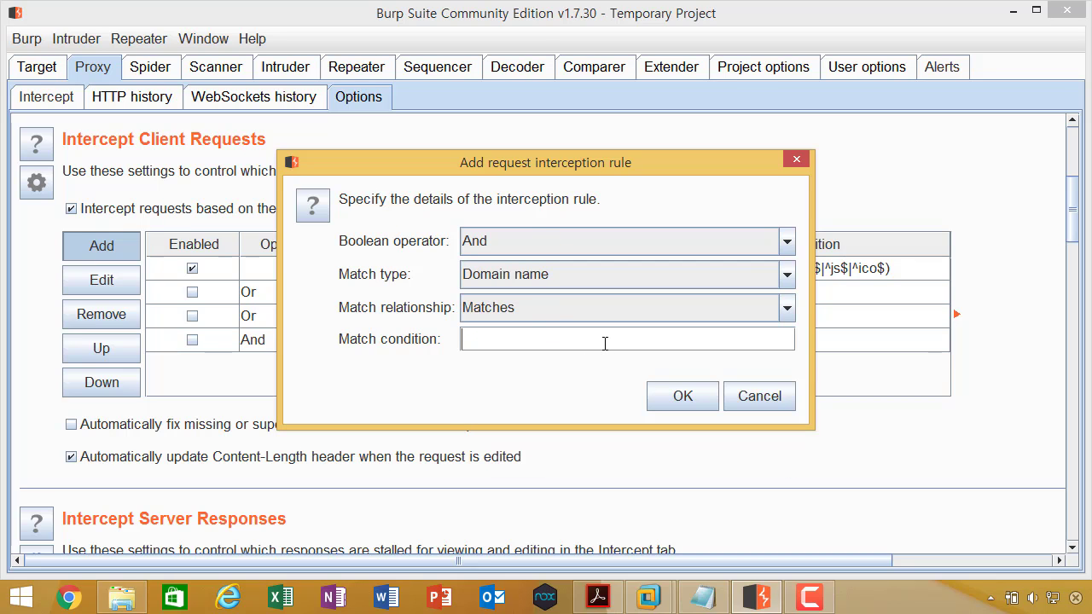
pyautogui.write('daum.net')
pyautogui.click(542, 312)
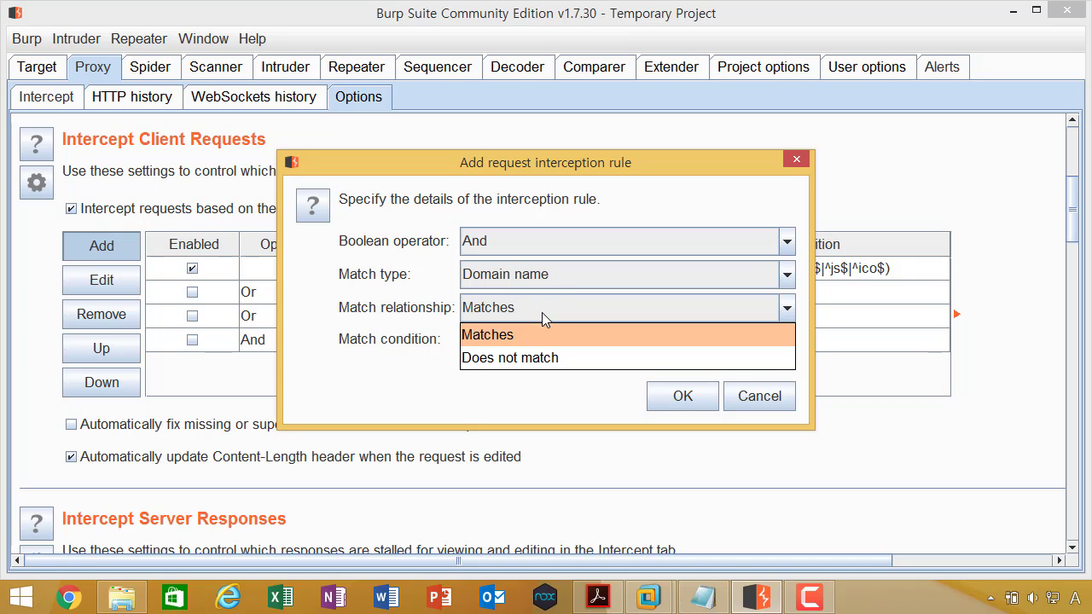
pyautogui.click(550, 277)
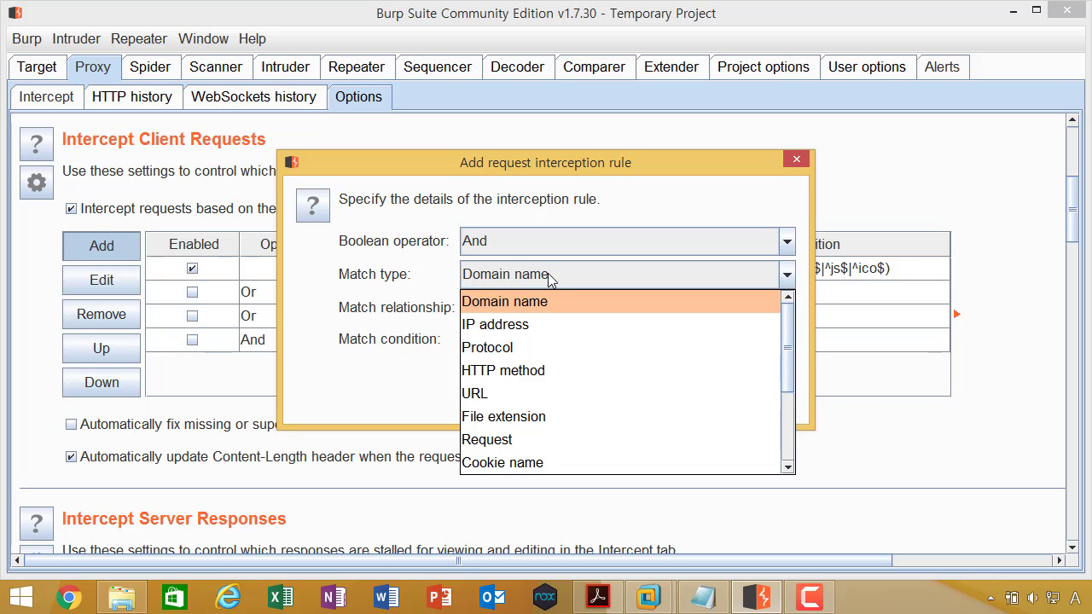
pyautogui.click(550, 278)
pyautogui.click(548, 247)
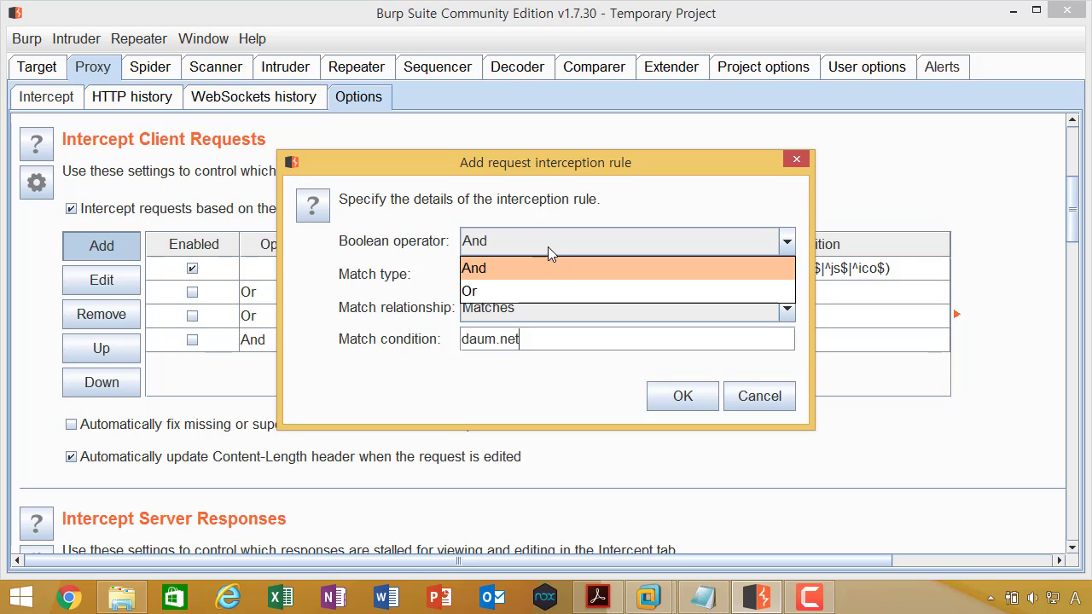
pyautogui.click(548, 247)
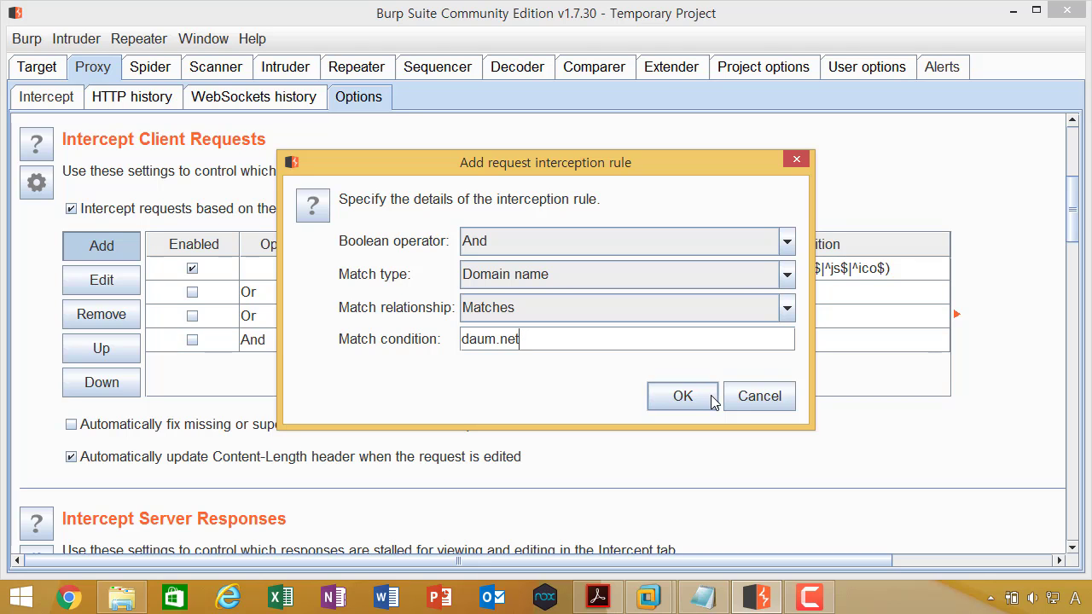
pyautogui.click(712, 397)
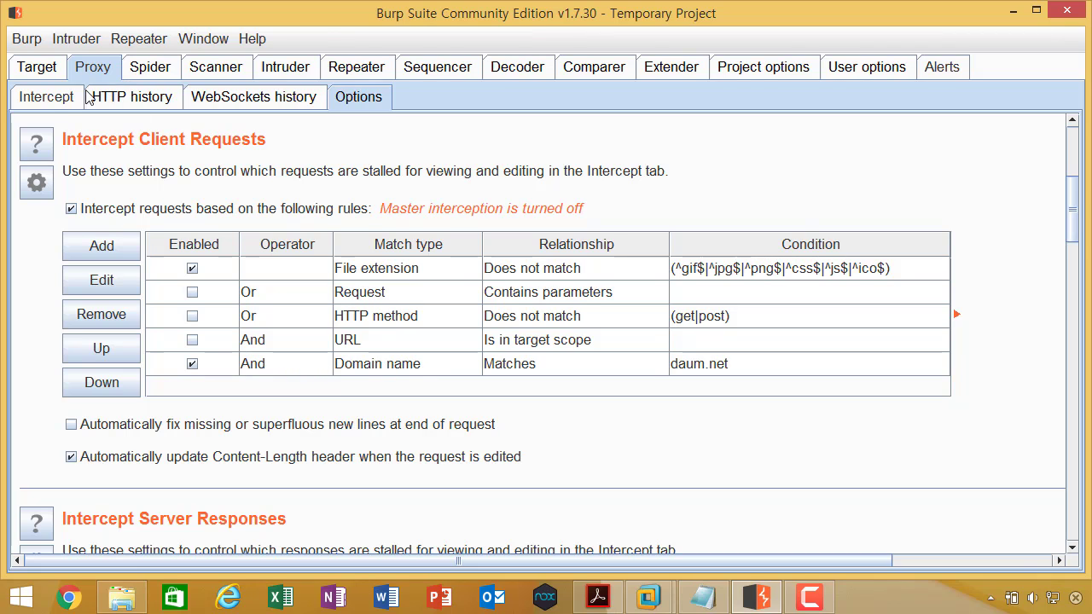
pyautogui.click(48, 97)
pyautogui.hotkey('alt', 'Tab')
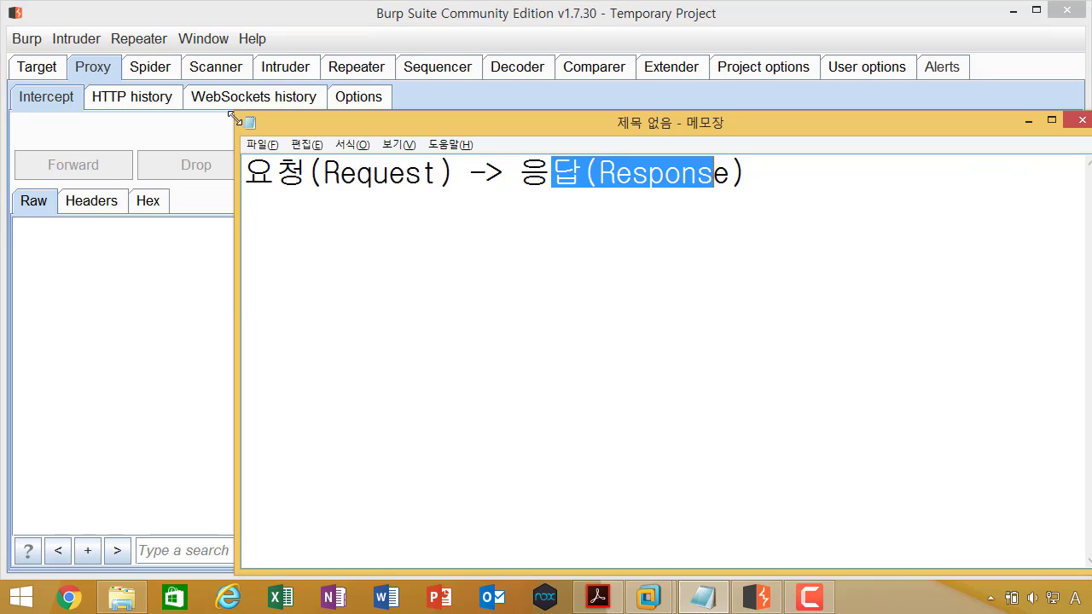
pyautogui.hotkey('alt', 'Tab')
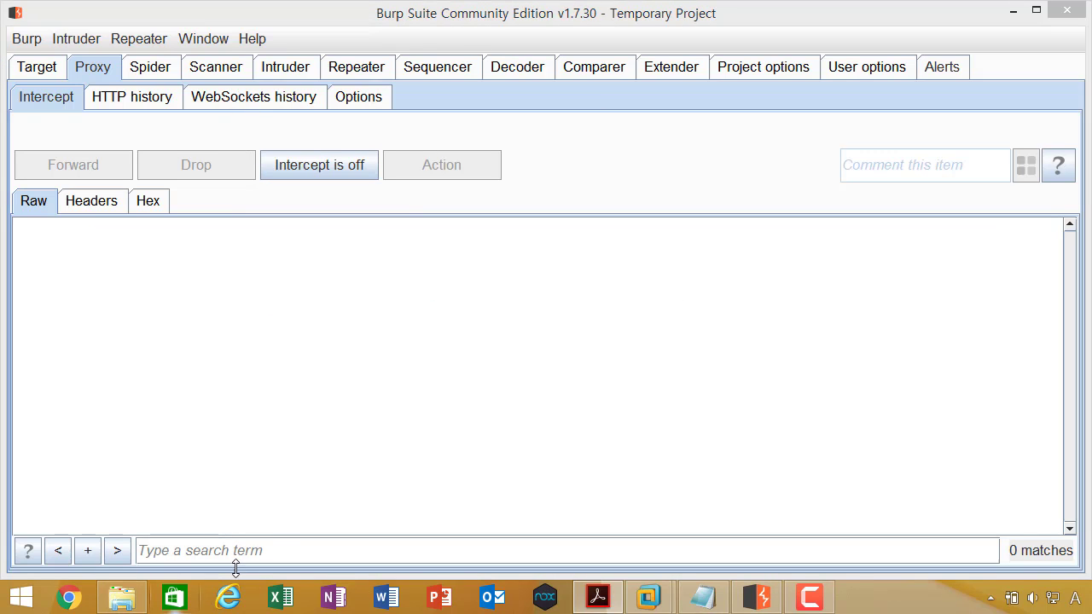
pyautogui.click(380, 105)
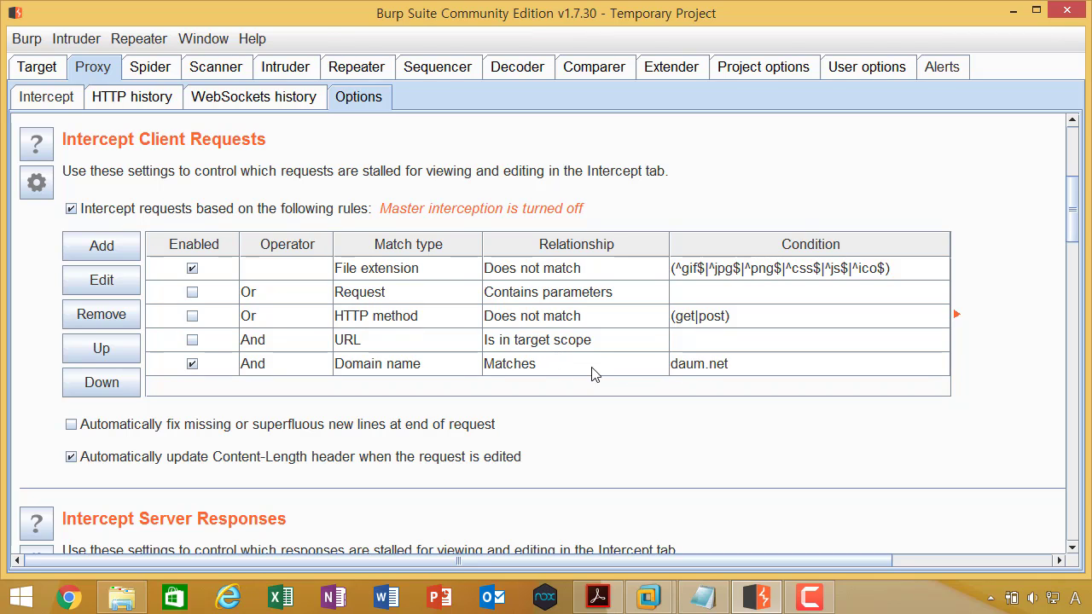
# Step: Disable the daum.net domain name rule in the client request interception rules
pyautogui.click(192, 364)
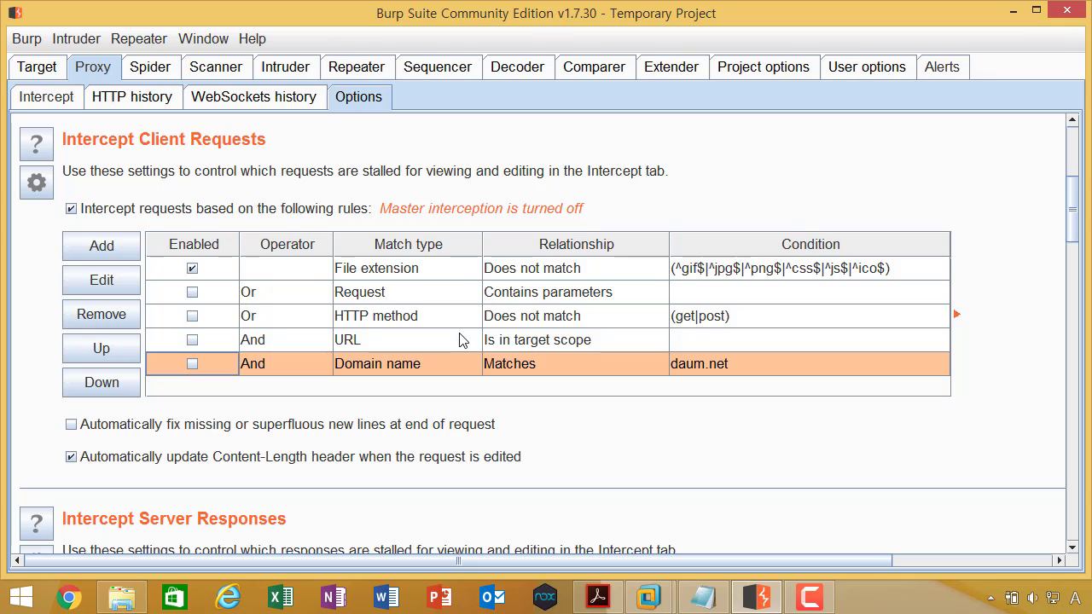
# Step: Review the match types offered for a new request interception rule, trying HTTP method, and close the dialog without adding a rule
pyautogui.click(114, 254)
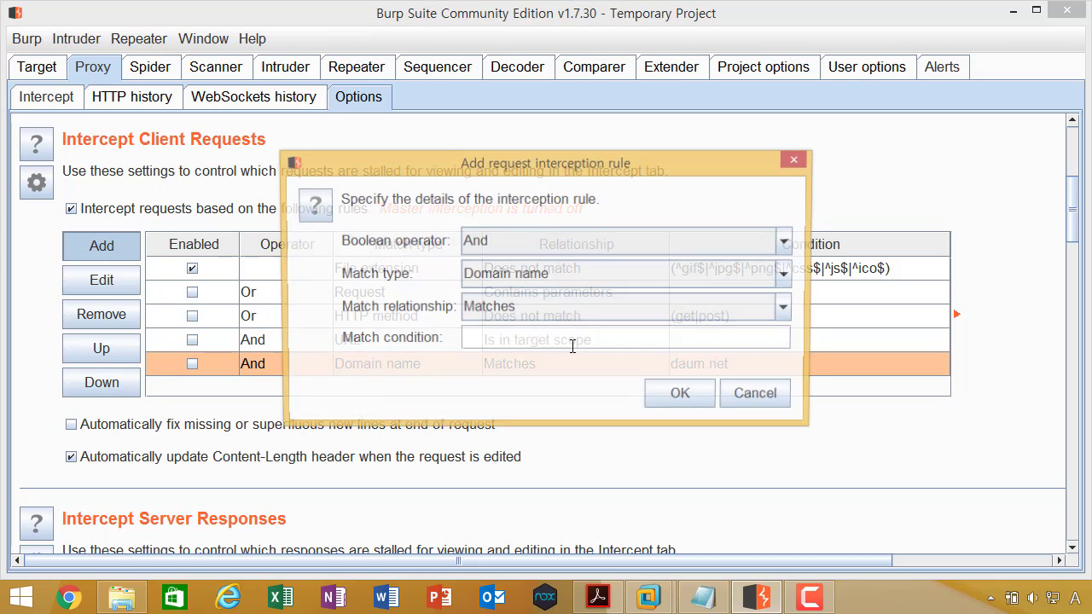
pyautogui.click(548, 274)
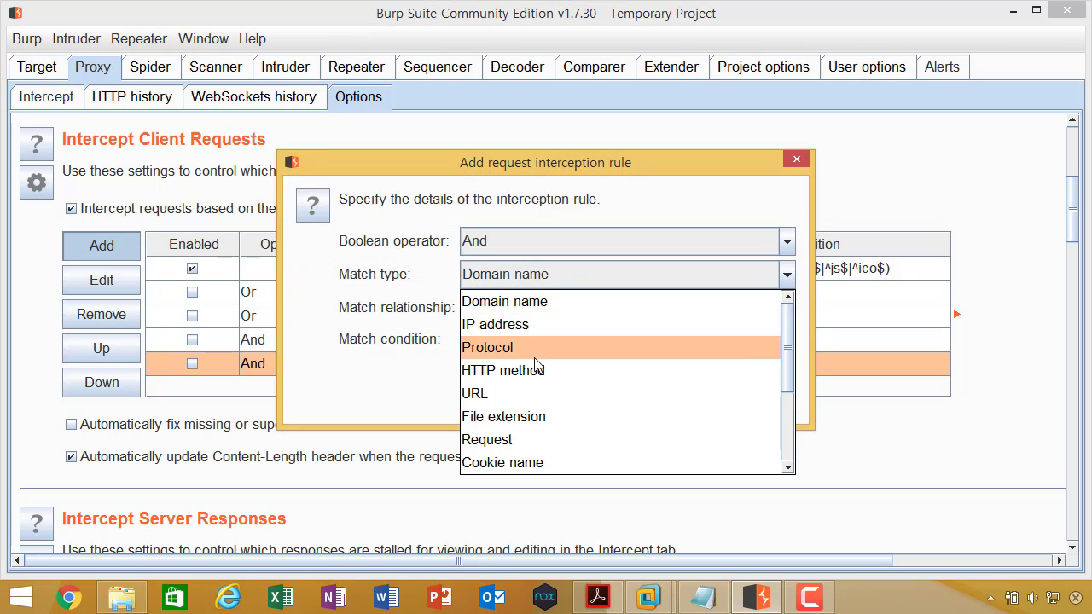
pyautogui.click(533, 371)
pyautogui.click(548, 275)
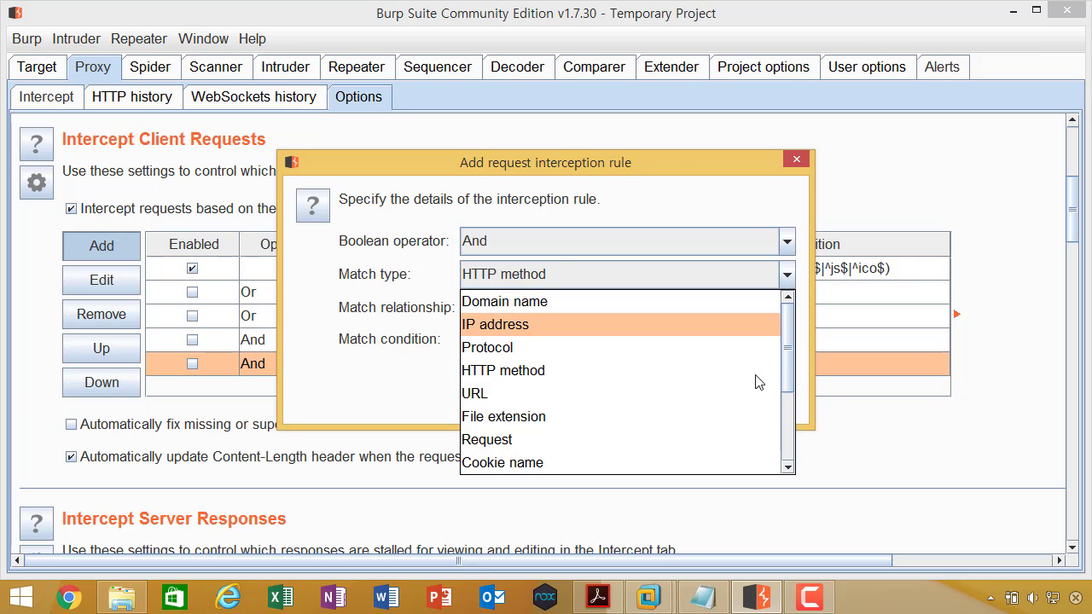
pyautogui.click(805, 196)
pyautogui.click(797, 159)
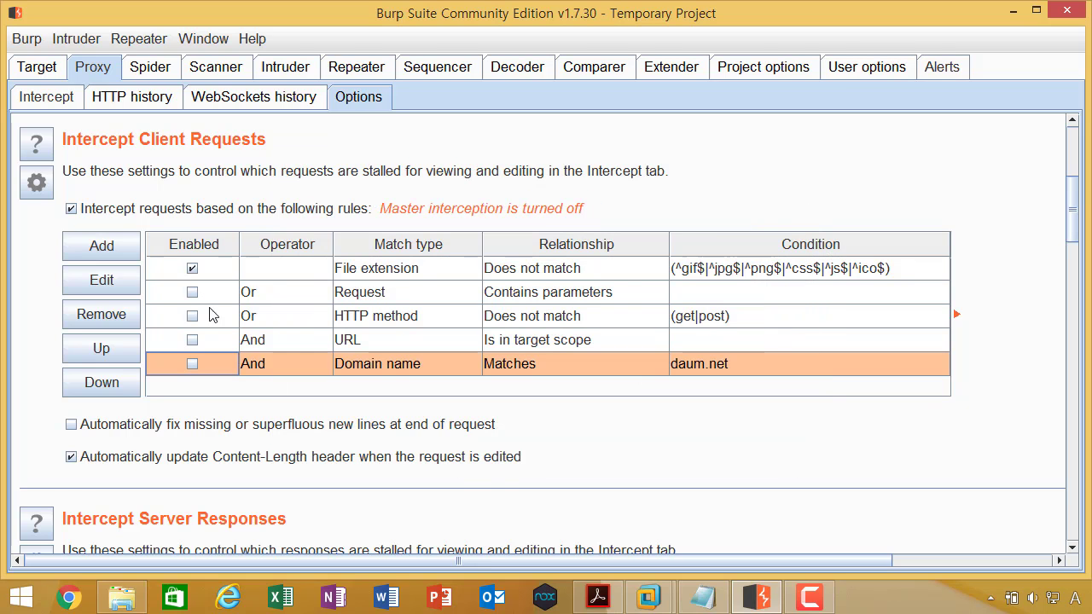
# Step: Review the match types offered for a new server response interception rule and close the dialog without adding one
pyautogui.scroll(-5, 278, 457)
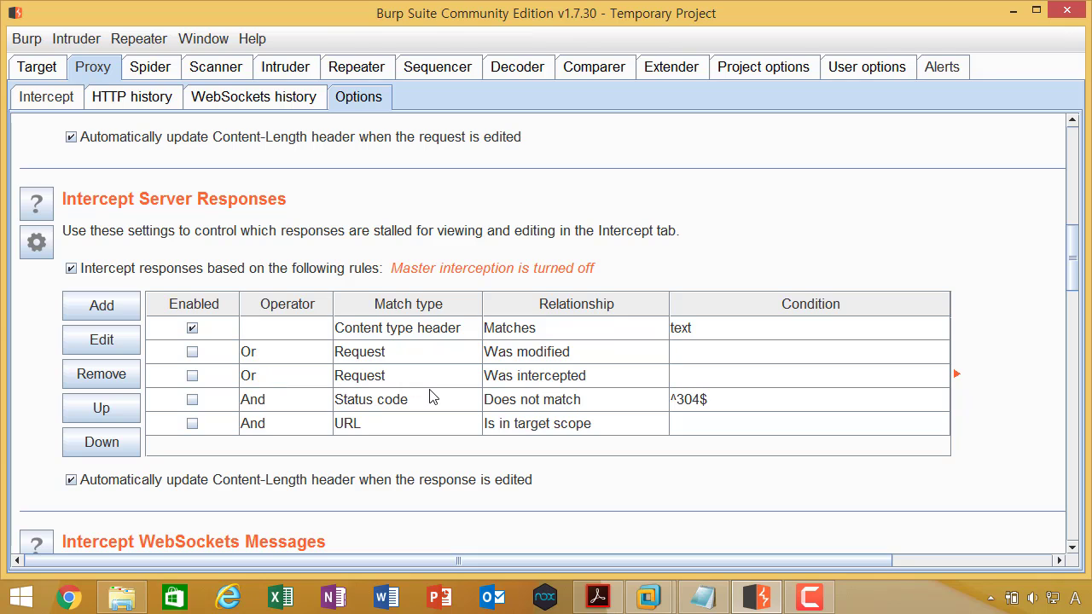
pyautogui.click(137, 309)
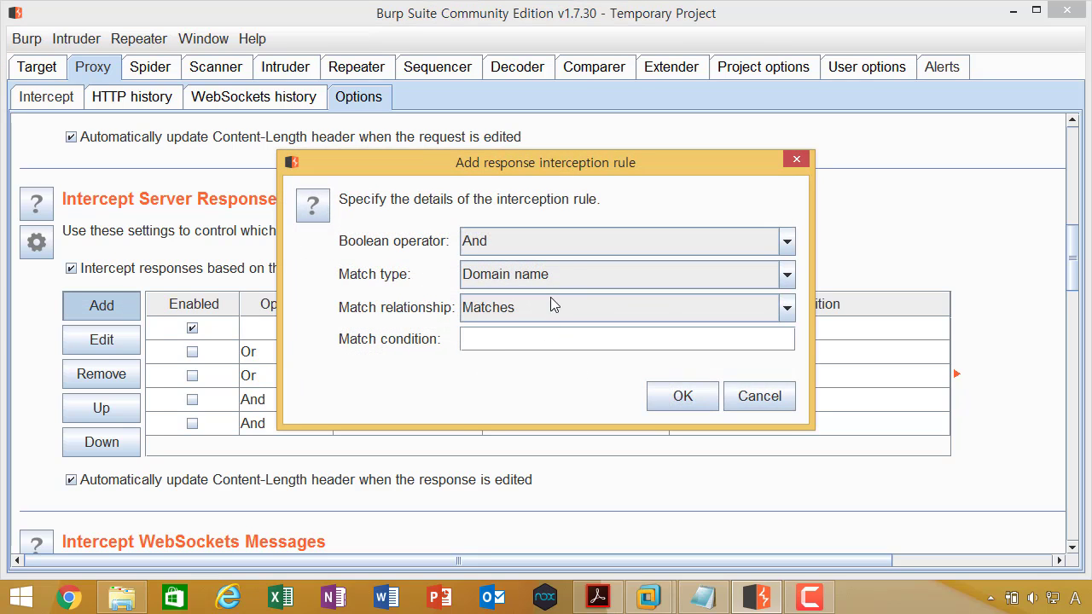
pyautogui.click(556, 275)
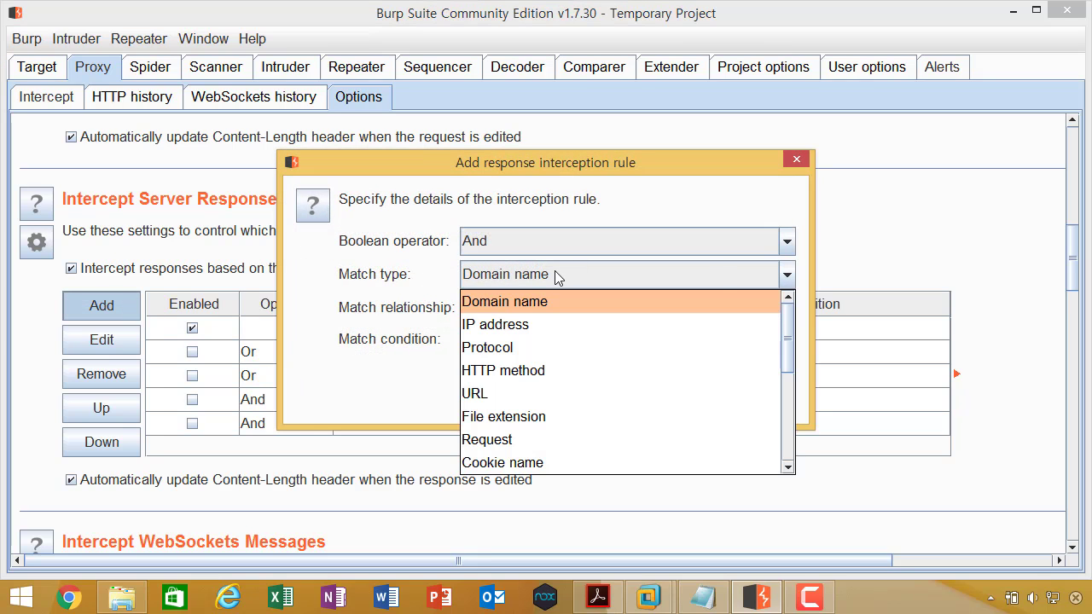
pyautogui.click(797, 160)
pyautogui.scroll(10, 493, 138)
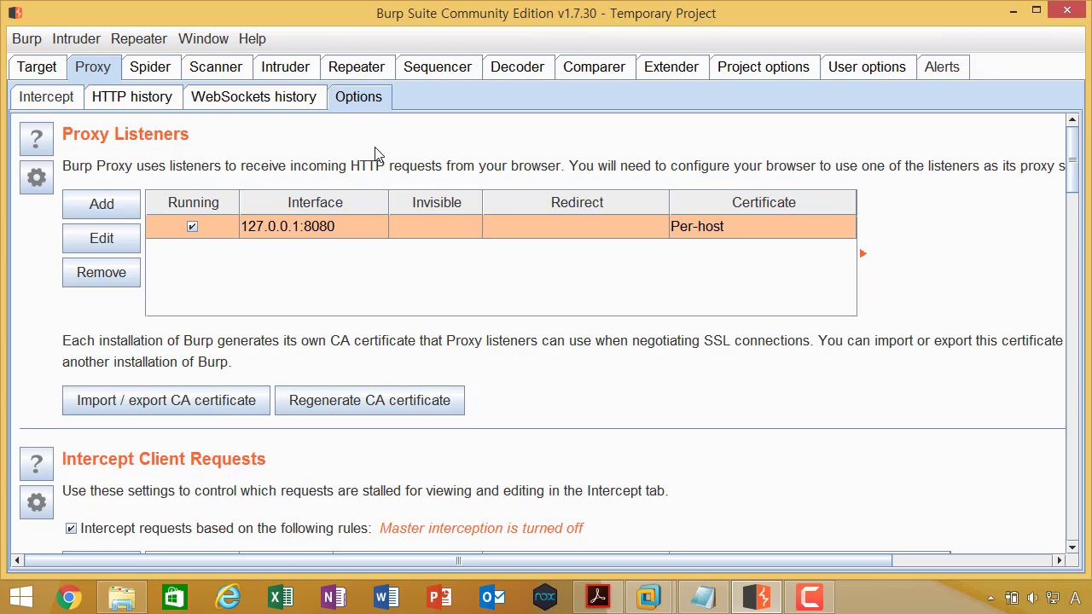
# Step: Look over the proxy's intercept view and its client request and server response interception rules
pyautogui.click(47, 99)
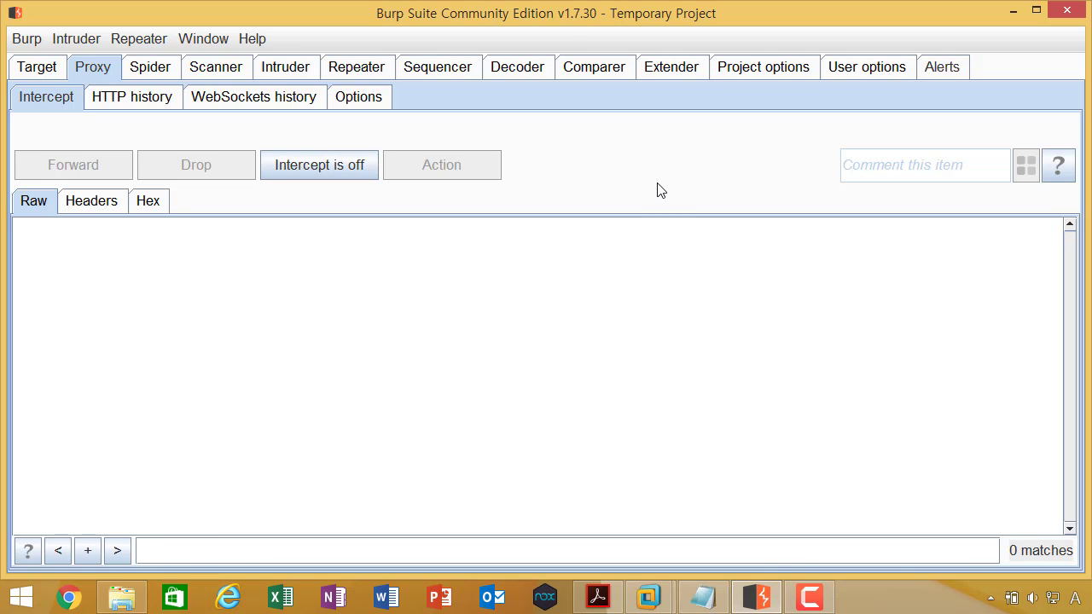
pyautogui.click(369, 100)
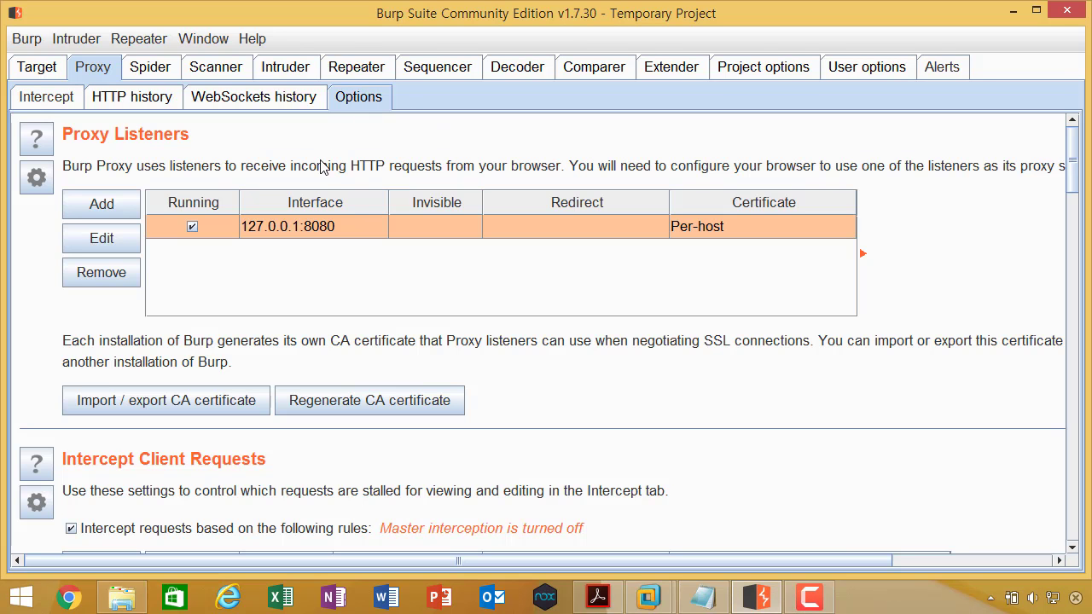
pyautogui.scroll(-10, 414, 256)
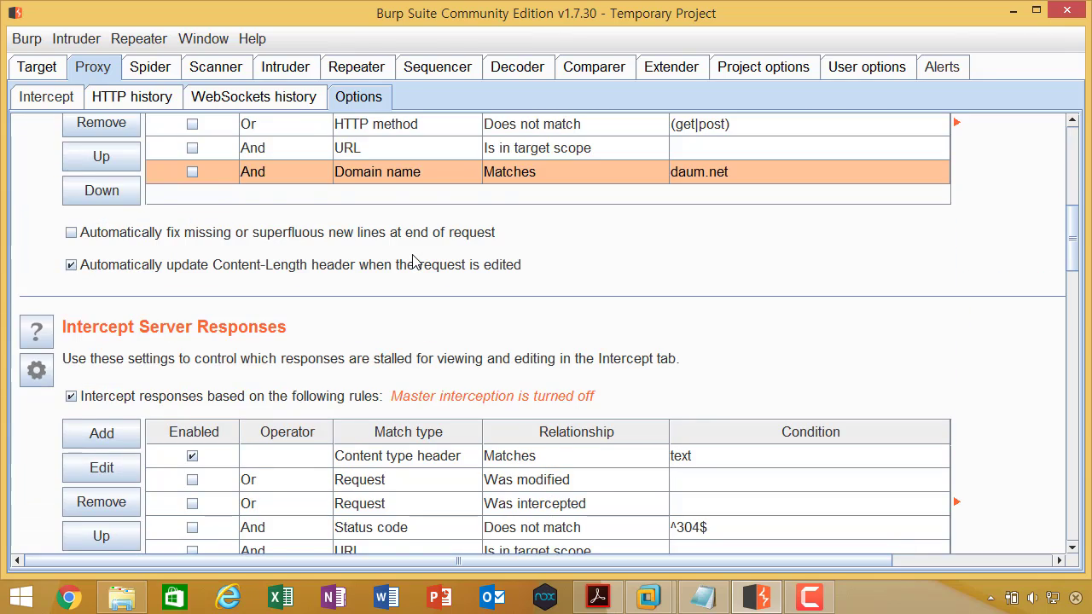
pyautogui.scroll(-5, 413, 260)
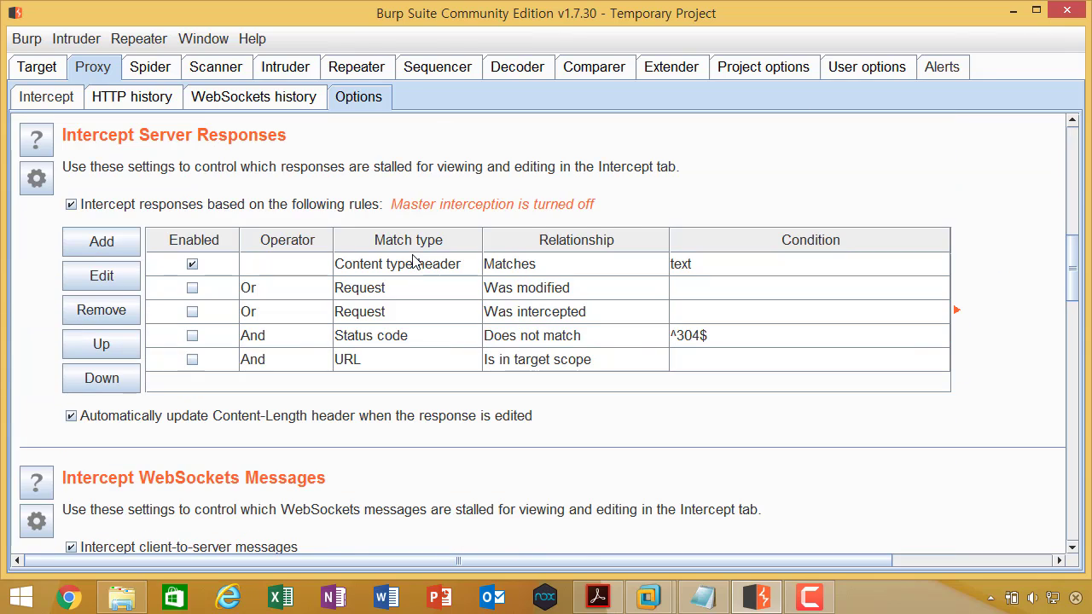
pyautogui.scroll(15, 414, 260)
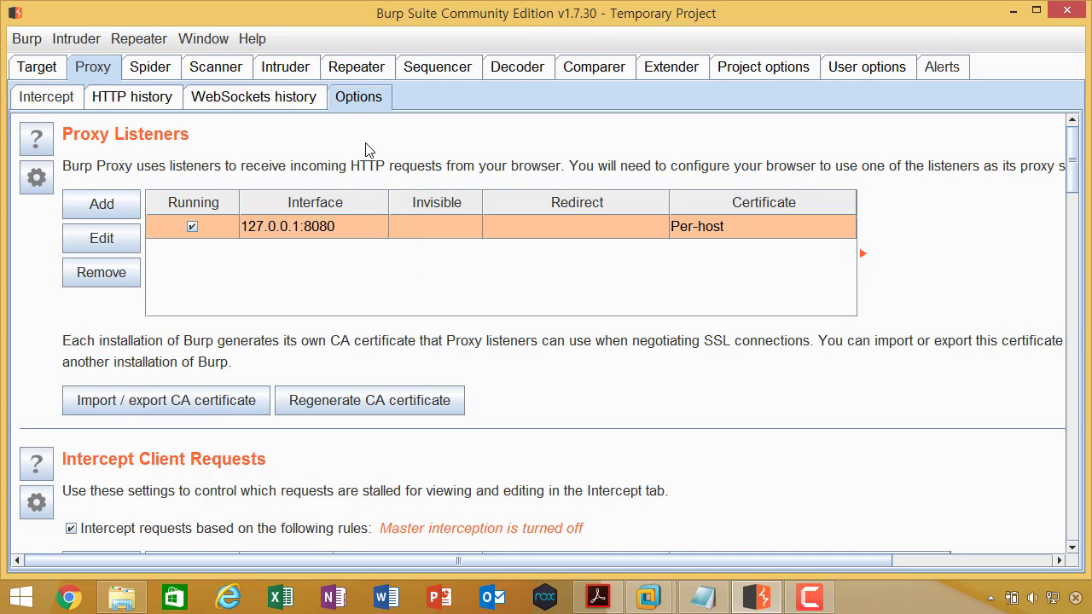
pyautogui.click(68, 104)
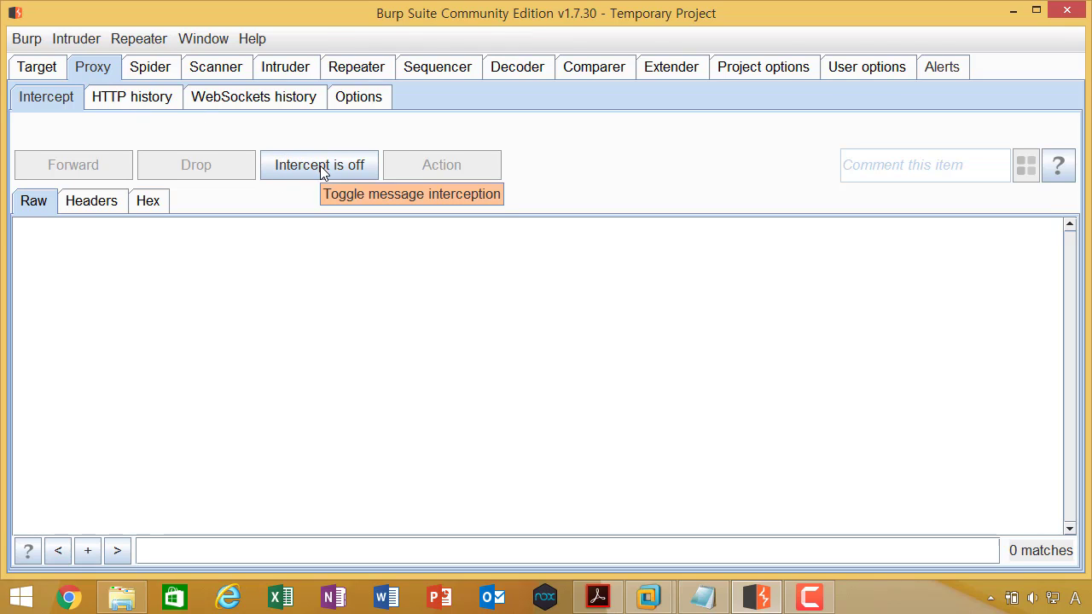
# Step: Open the proxy's HTTP history and browse the recorded requests down to the daum.net entries
pyautogui.click(160, 100)
pyautogui.click(579, 267)
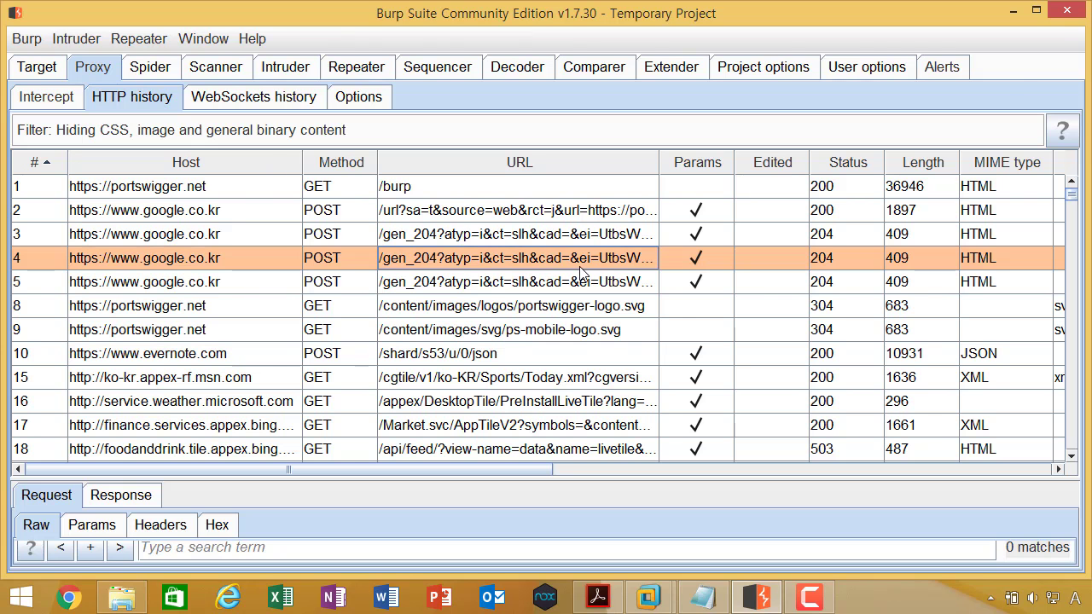
pyautogui.scroll(-20, 580, 272)
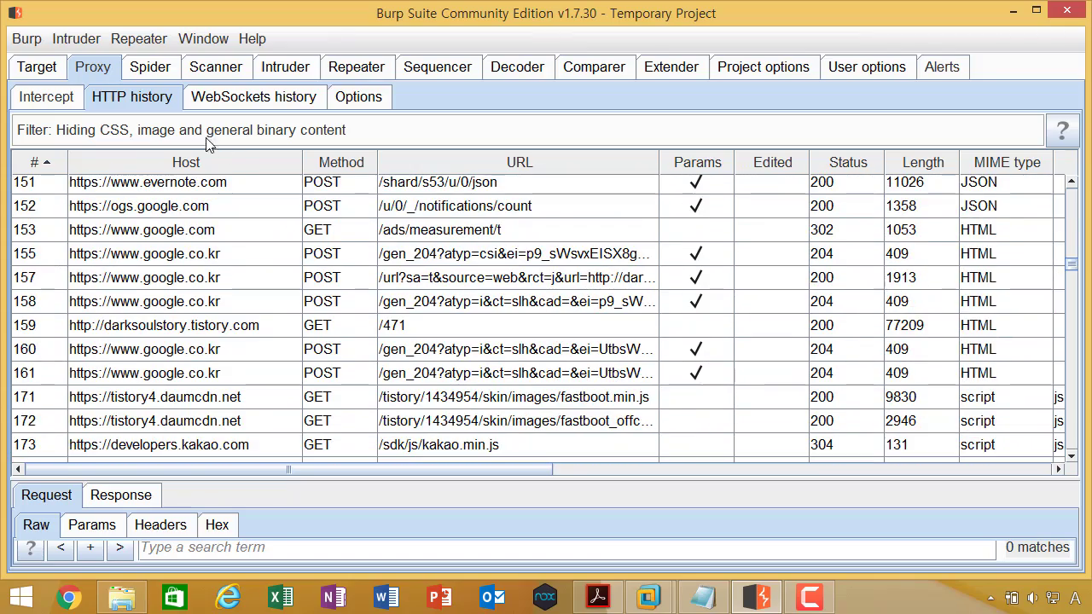
pyautogui.scroll(-20, 353, 235)
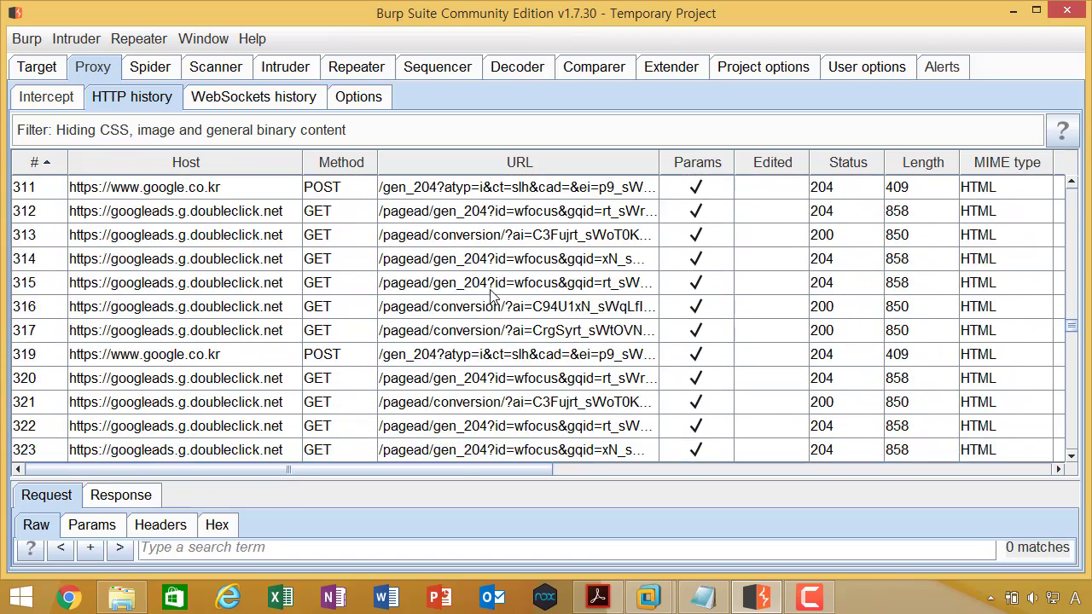
pyautogui.click(491, 290)
pyautogui.scroll(-10, 493, 298)
pyautogui.click(512, 327)
pyautogui.scroll(-20, 521, 363)
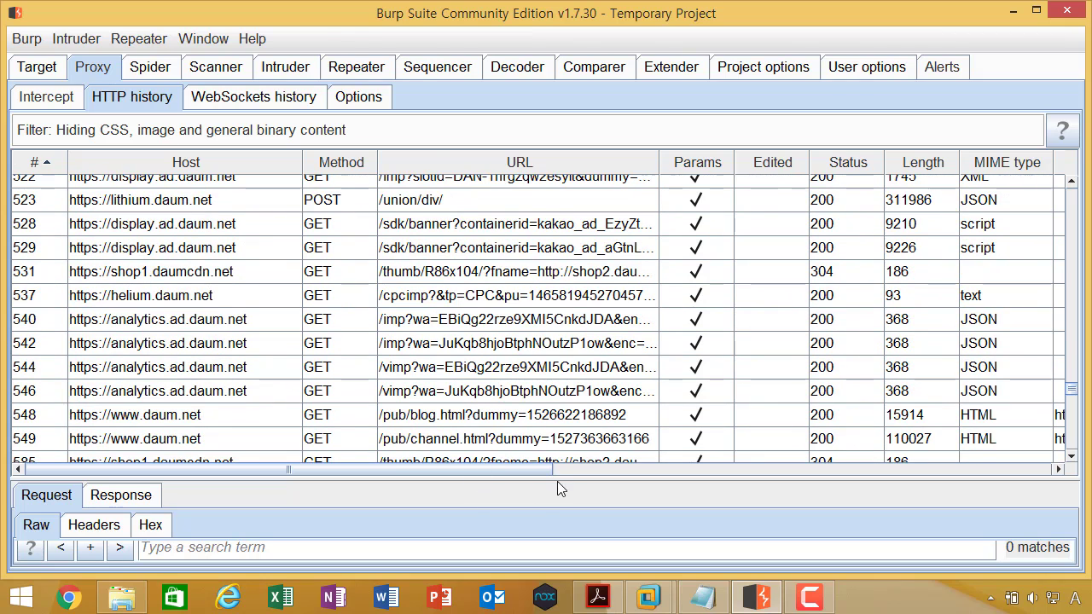
pyautogui.moveTo(557, 481); pyautogui.dragTo(573, 458)
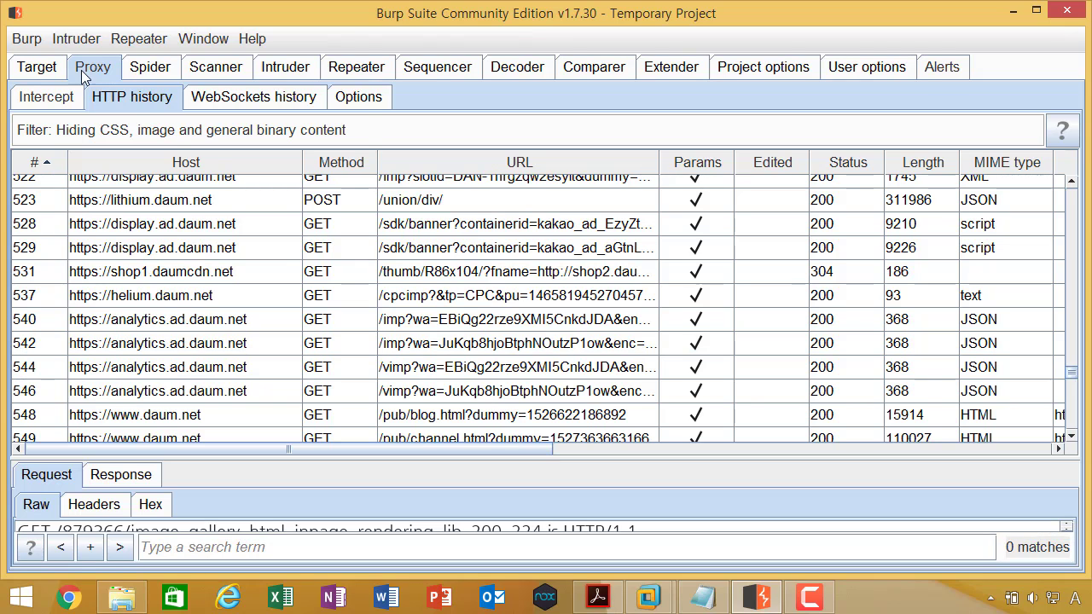
# Step: Check the project options commands for restoring defaults, loading and saving, and dismiss them without choosing any
pyautogui.click(27, 38)
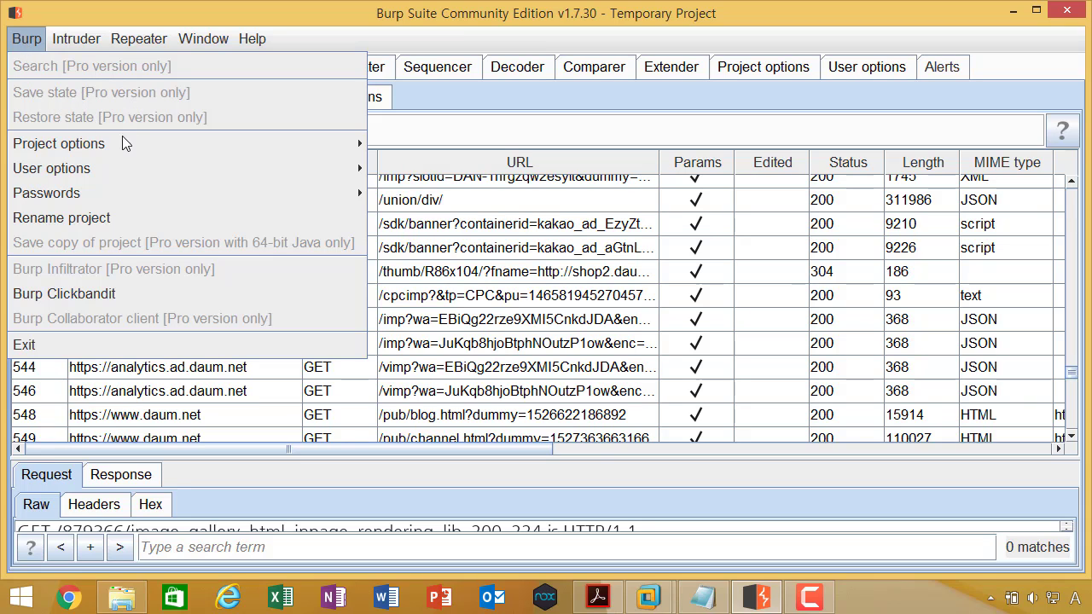
pyautogui.moveTo(120, 145)
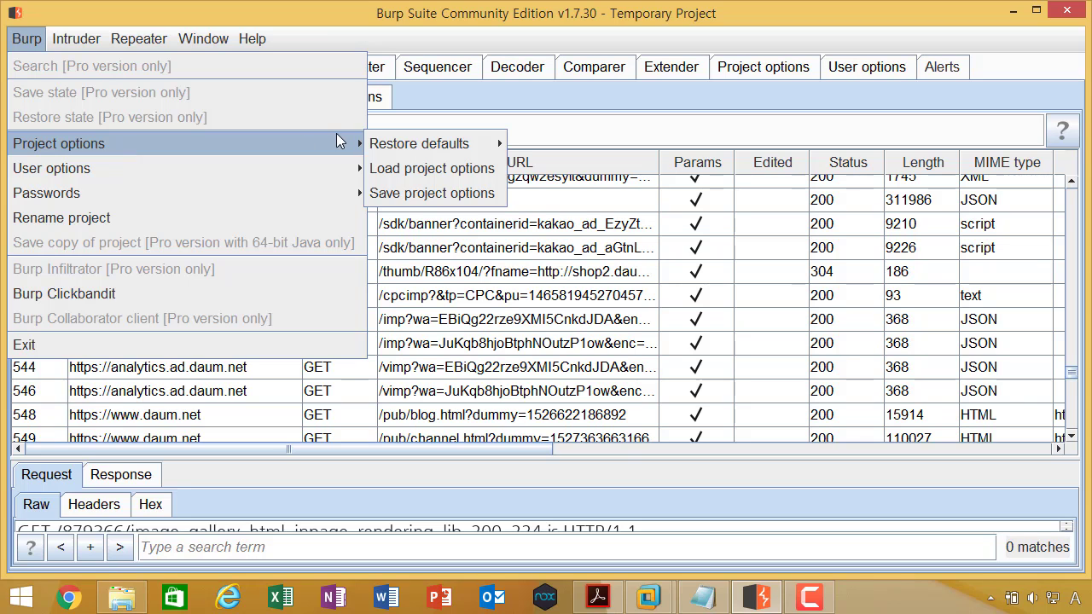
pyautogui.click(478, 271)
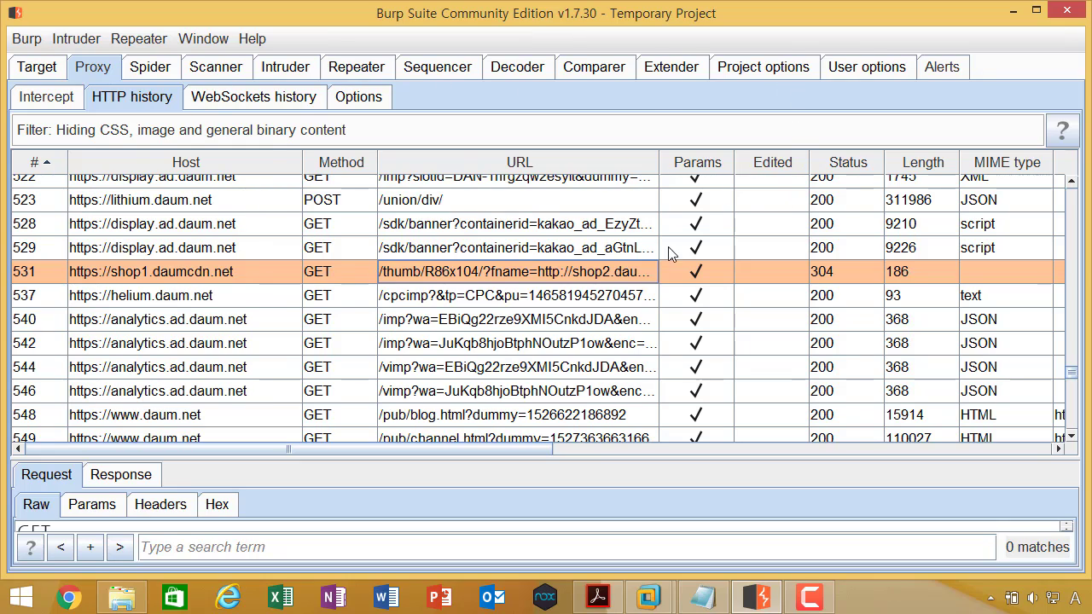
pyautogui.scroll(-20, 495, 302)
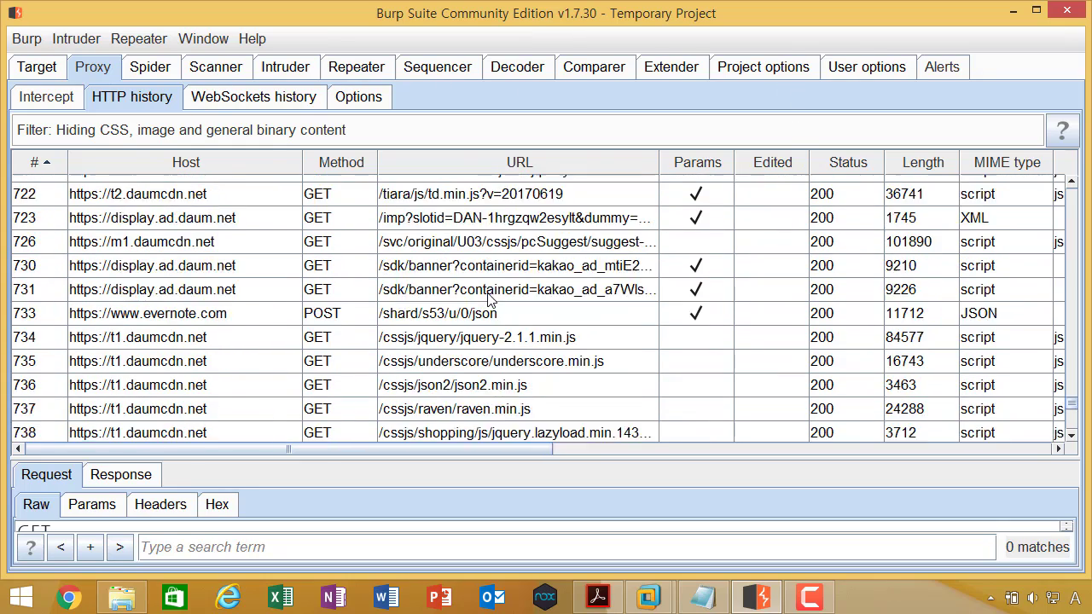
pyautogui.scroll(-5, 491, 299)
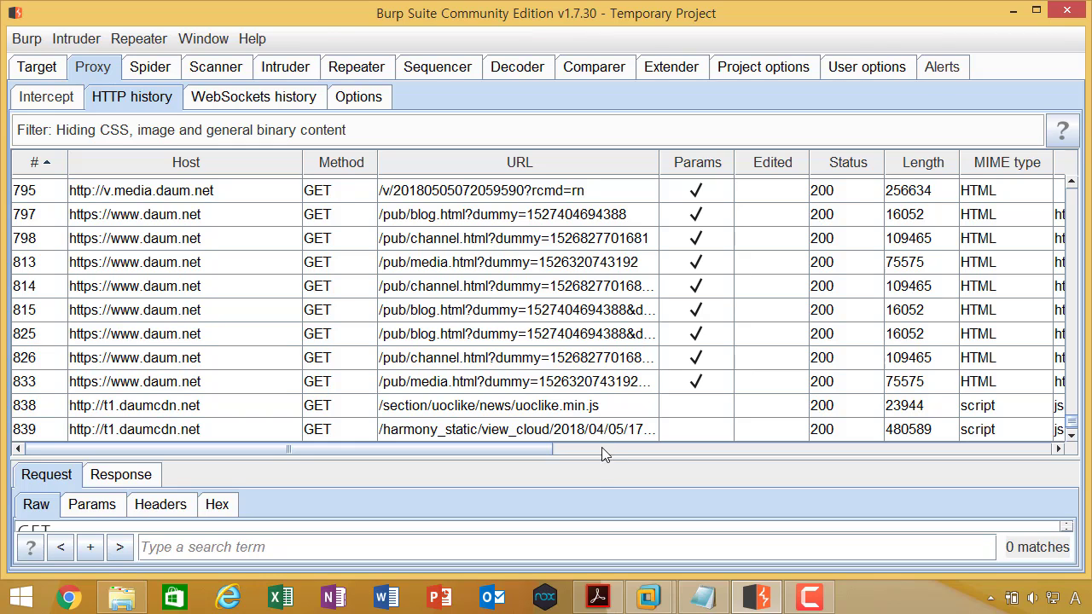
pyautogui.moveTo(601, 458); pyautogui.dragTo(568, 352)
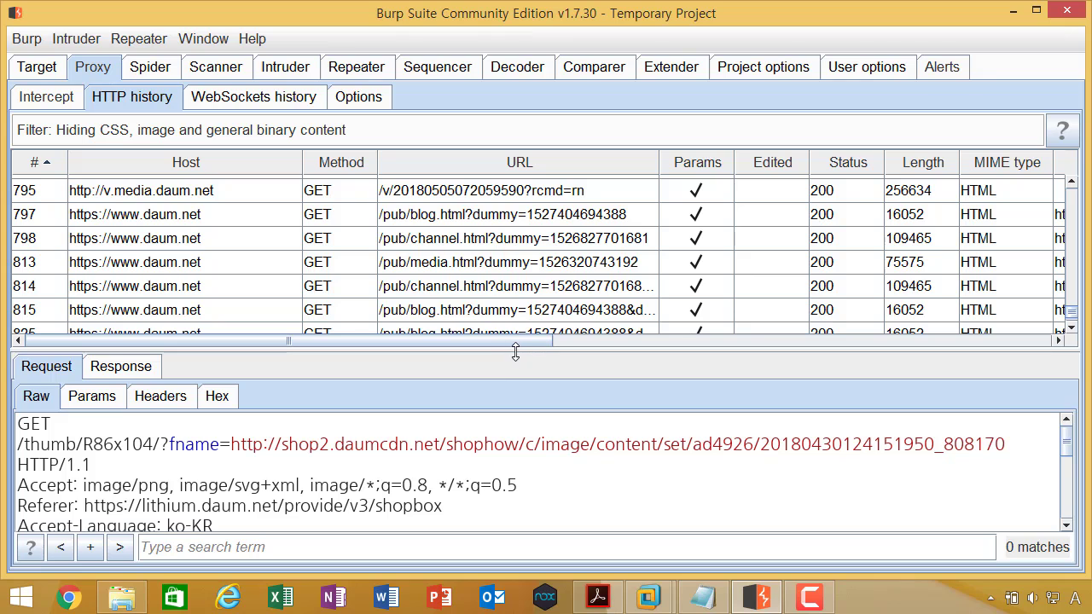
pyautogui.moveTo(512, 350); pyautogui.dragTo(511, 365)
pyautogui.click(232, 244)
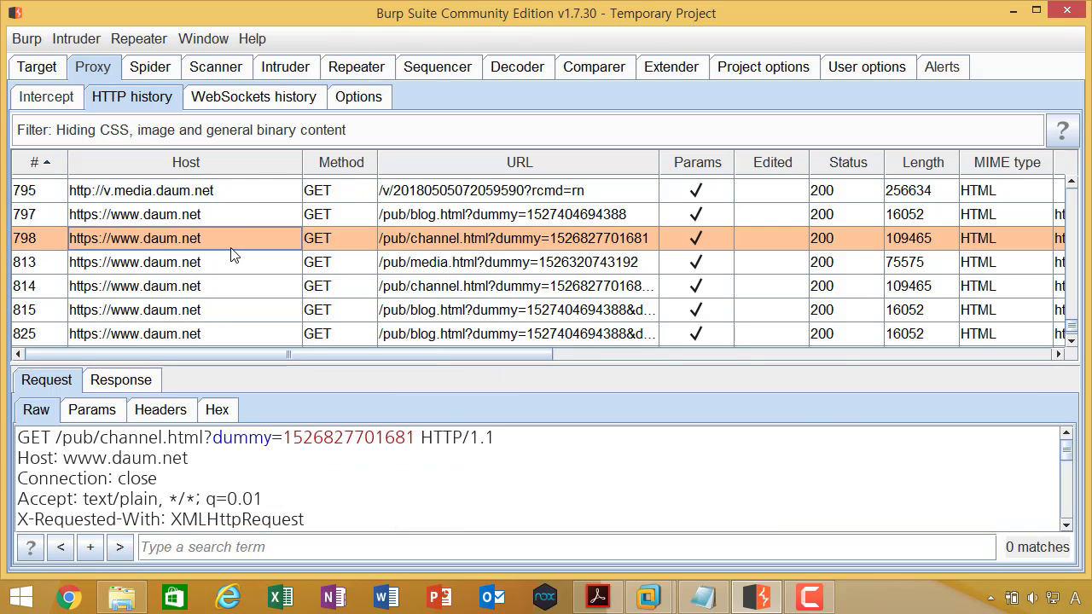
pyautogui.click(276, 100)
pyautogui.click(343, 96)
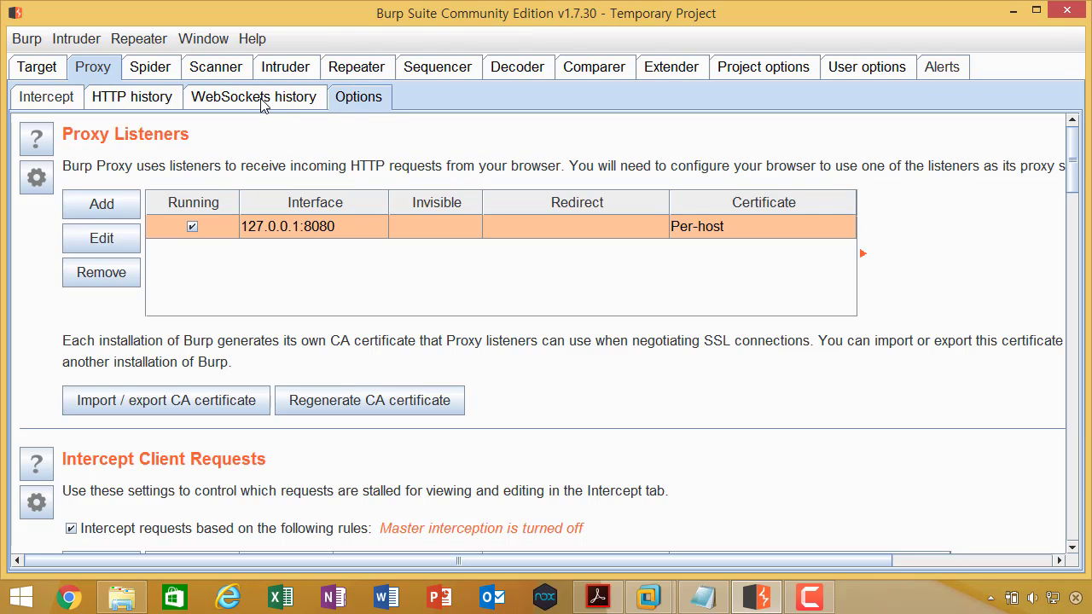
pyautogui.click(123, 99)
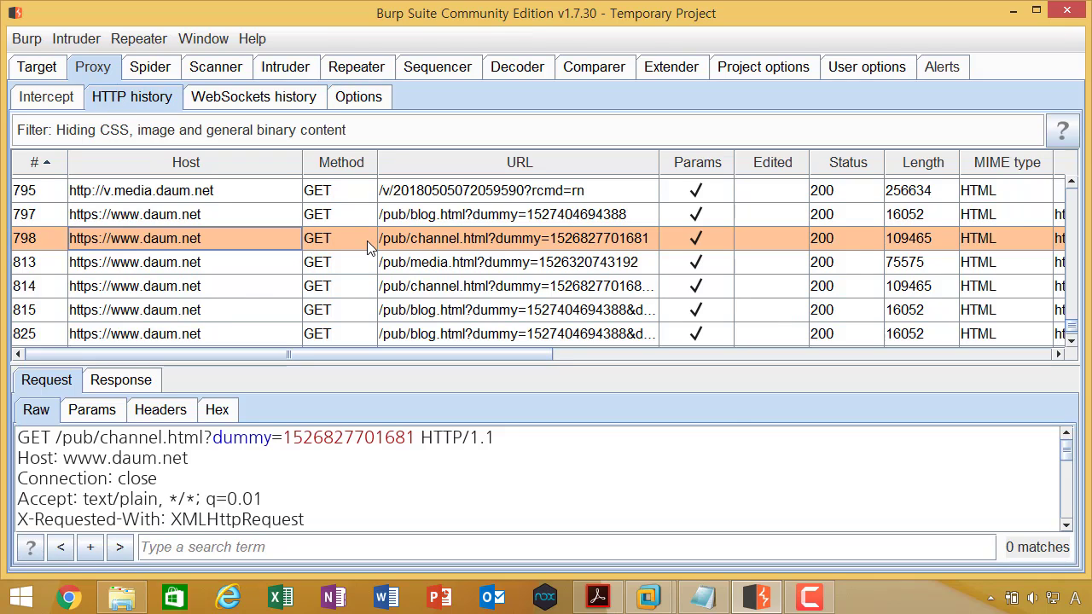
pyautogui.click(439, 264)
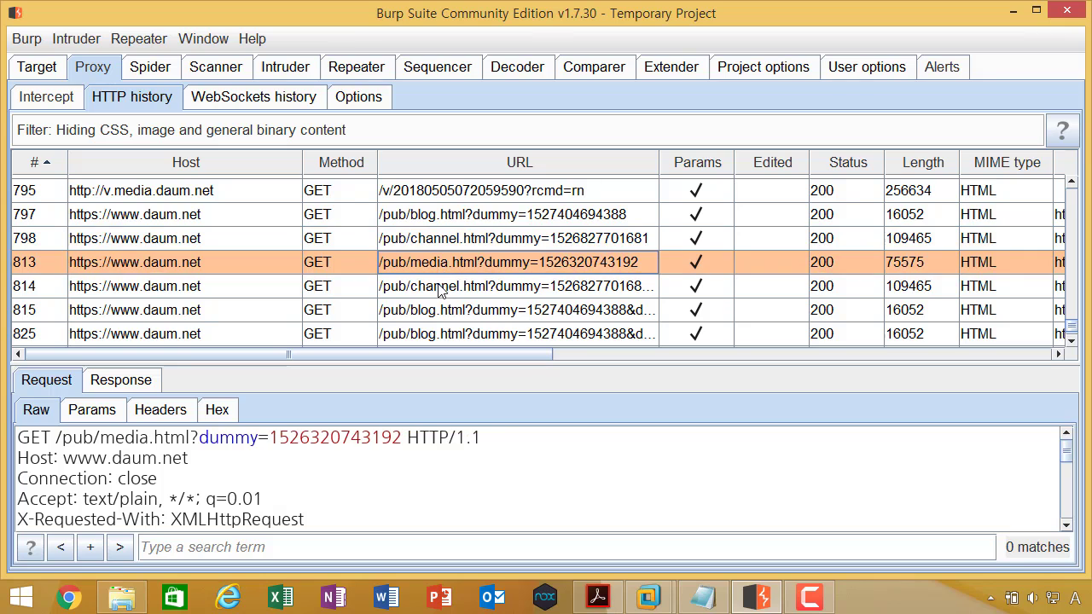
pyautogui.click(440, 290)
pyautogui.click(428, 258)
pyautogui.rightClick(428, 257)
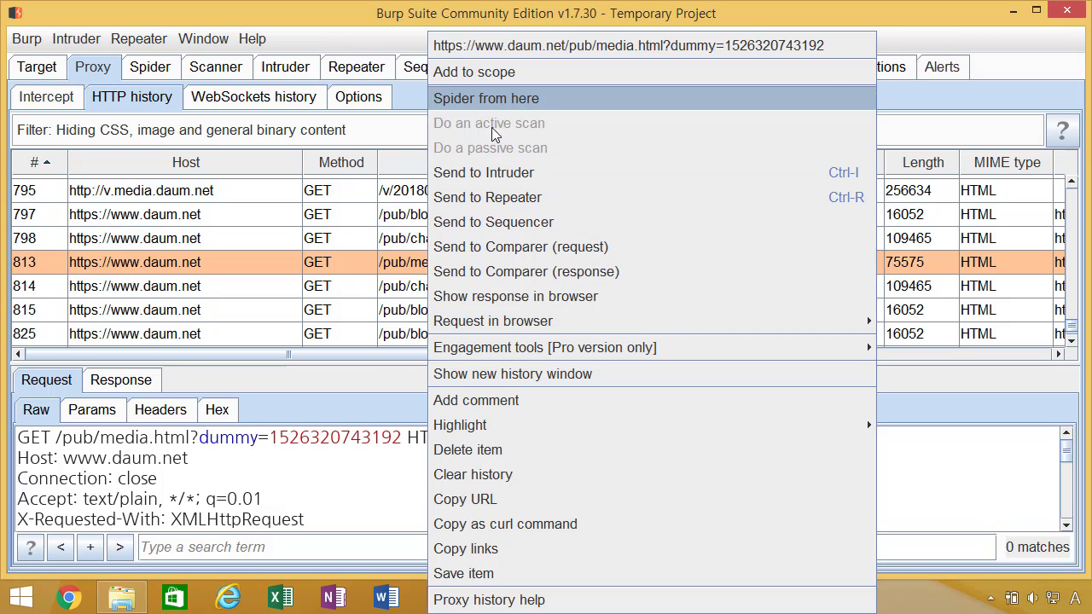
pyautogui.click(310, 256)
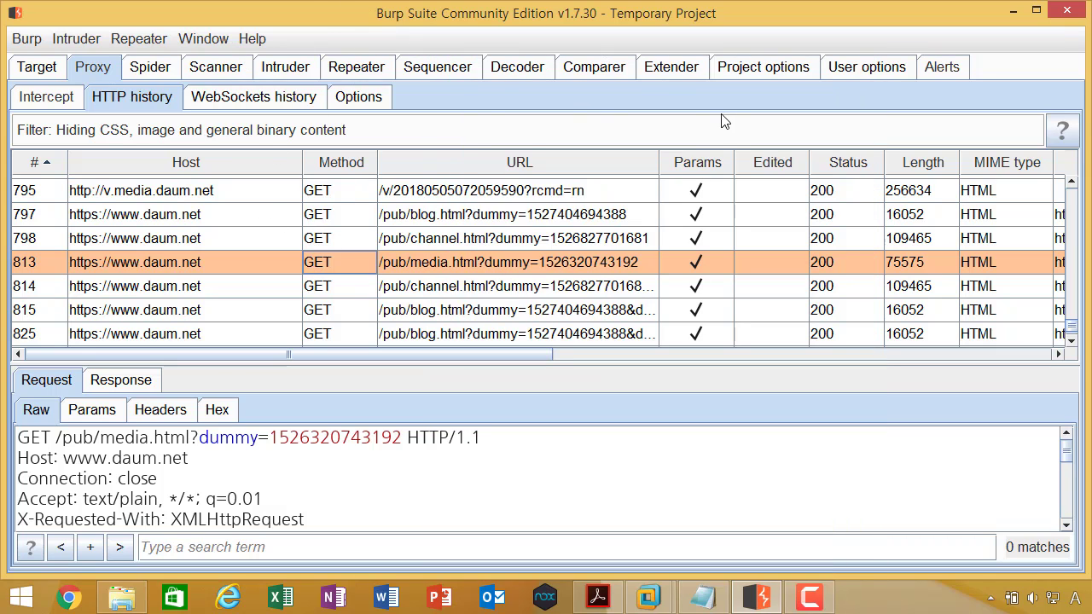
# Step: Launch Chrome from the proxy's intercept view and return to Burp Suite's proxy listener options
pyautogui.click(48, 98)
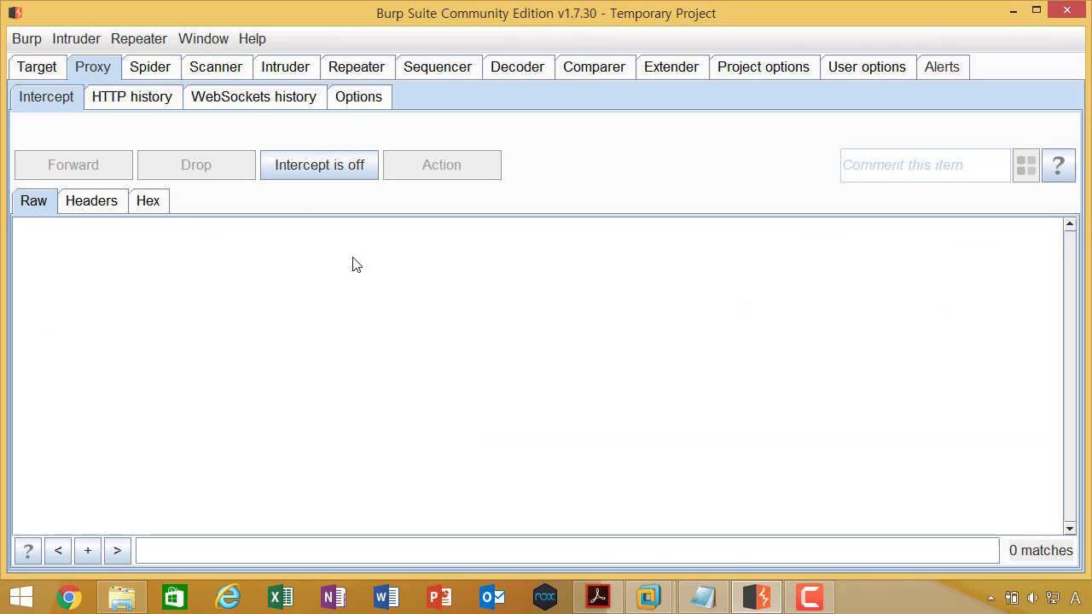
pyautogui.click(68, 598)
pyautogui.doubleClick(469, 23)
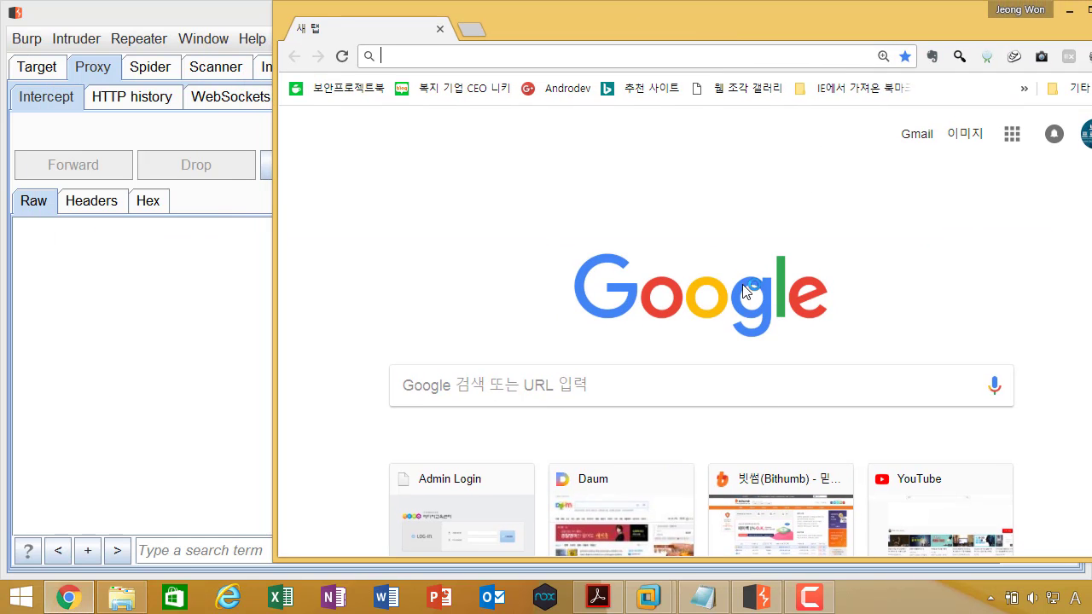
pyautogui.click(195, 227)
pyautogui.click(354, 102)
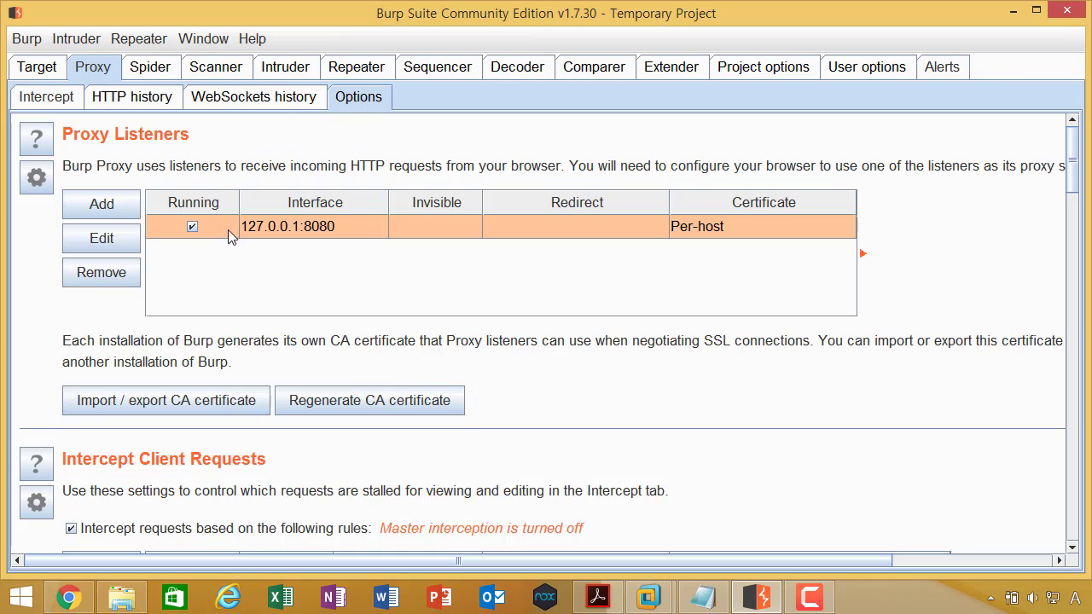
# Step: Enable the client request rule matching the domain name daum.net, turn interception on, and switch to Chrome
pyautogui.scroll(-5, 195, 316)
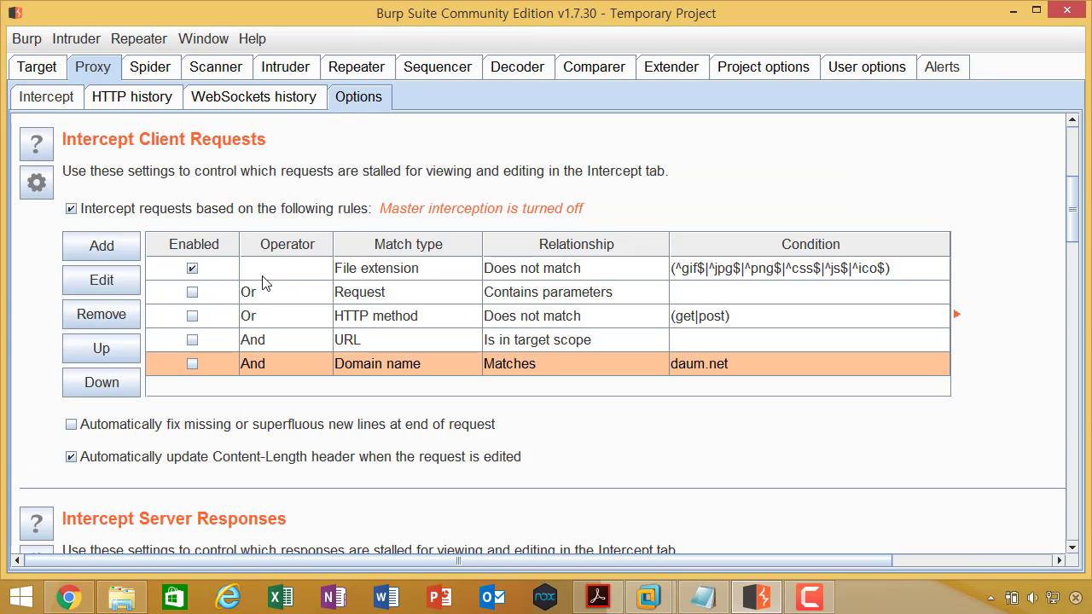
pyautogui.click(192, 363)
pyautogui.click(46, 96)
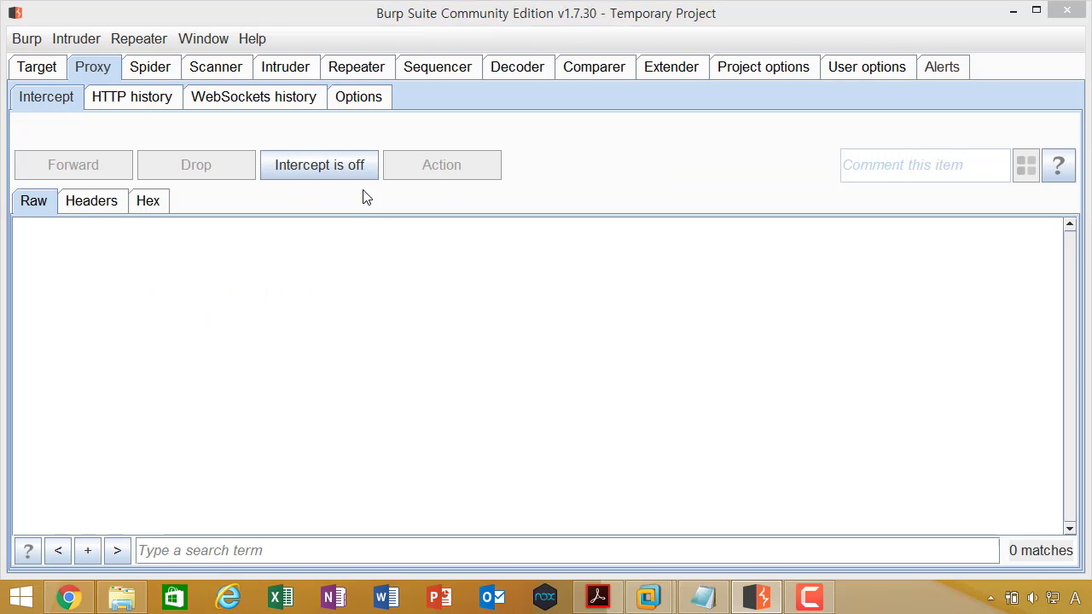
pyautogui.hotkey('alt', 'Tab')
pyautogui.hotkey('alt', 'Tab')
pyautogui.click(293, 172)
pyautogui.hotkey('alt', 'Tab')
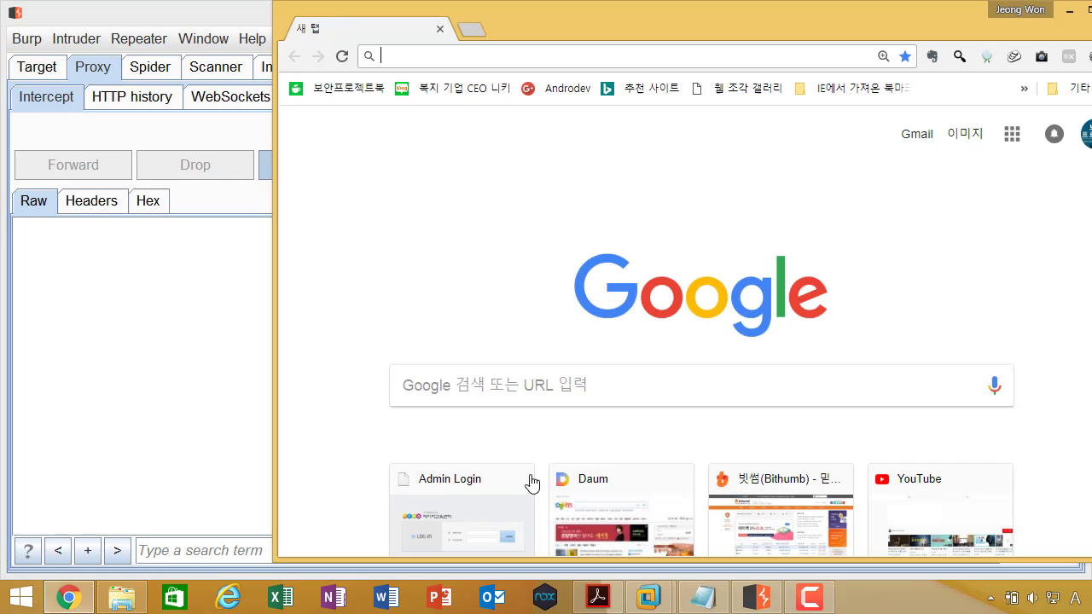
# Step: Load Daum from Chrome's new tab page and forward the intercepted requests until the display.ad.daum.net banner request
pyautogui.click(597, 478)
pyautogui.click(89, 170)
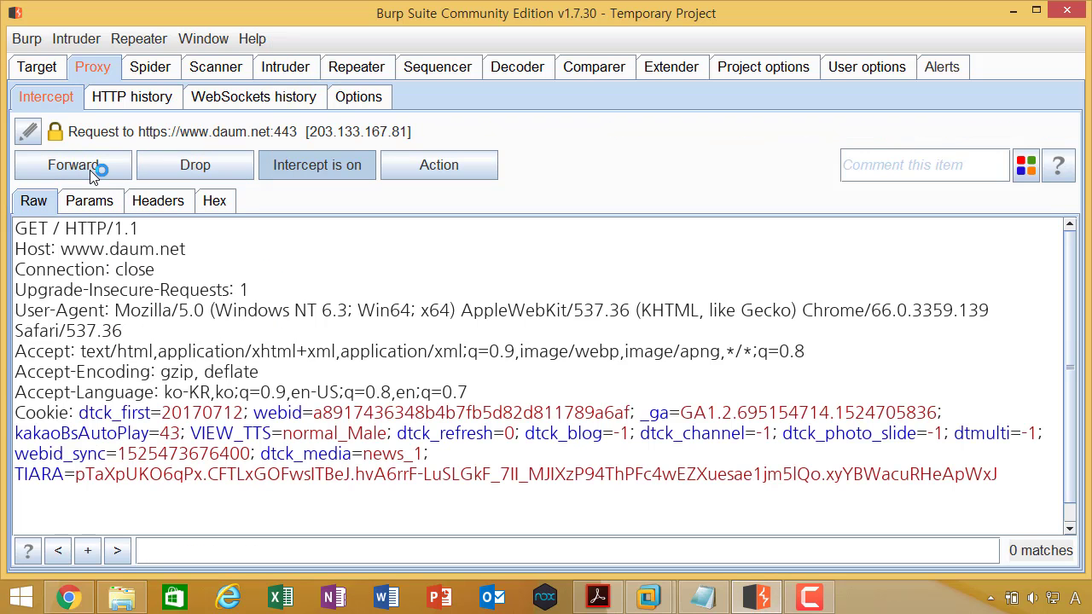
pyautogui.click(90, 170)
pyautogui.click(90, 170)
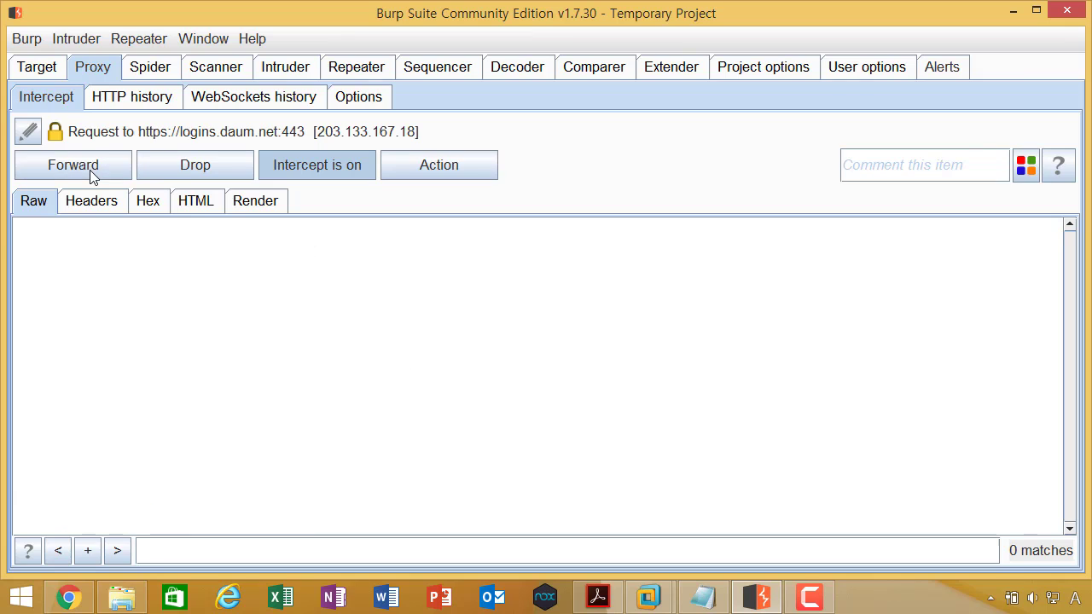
pyautogui.click(90, 170)
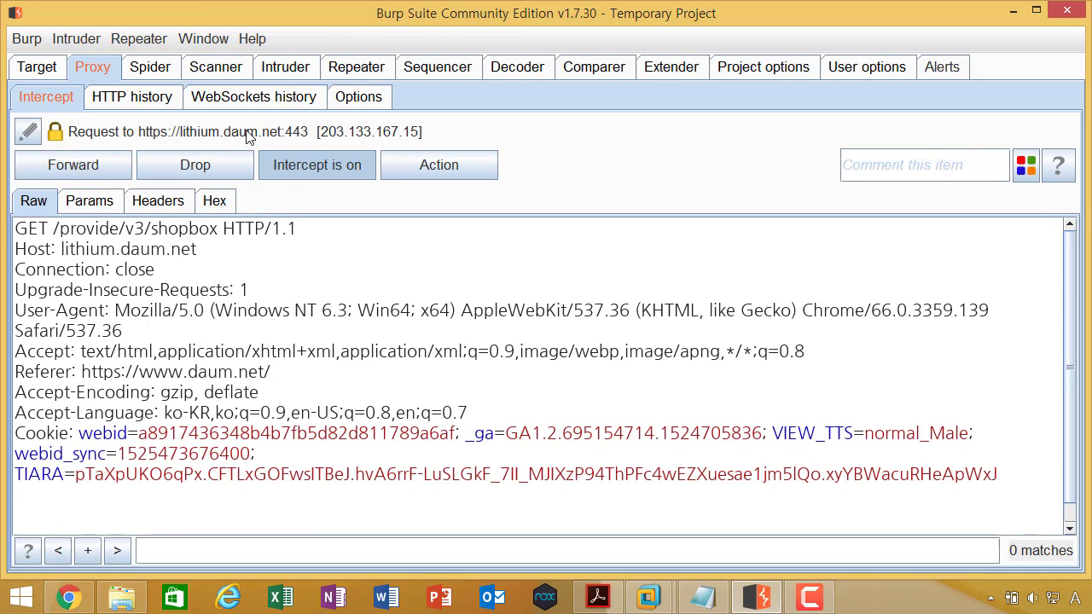
pyautogui.click(107, 165)
pyautogui.click(105, 156)
pyautogui.click(103, 156)
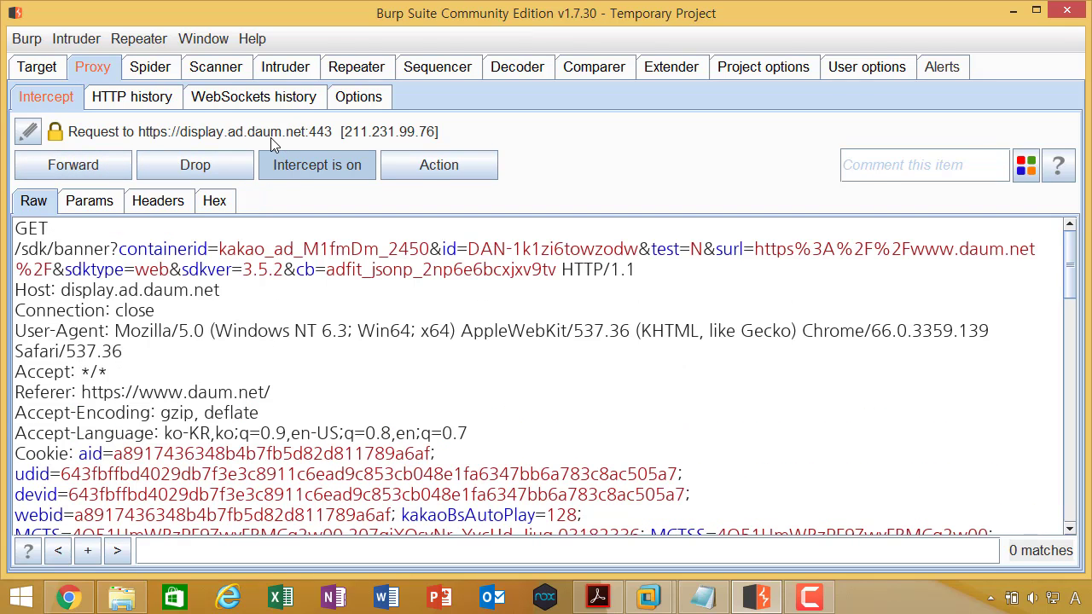
# Step: Turn interception off to release the remaining requests, check the Daum page in Chrome, and return to Burp Suite
pyautogui.click(336, 163)
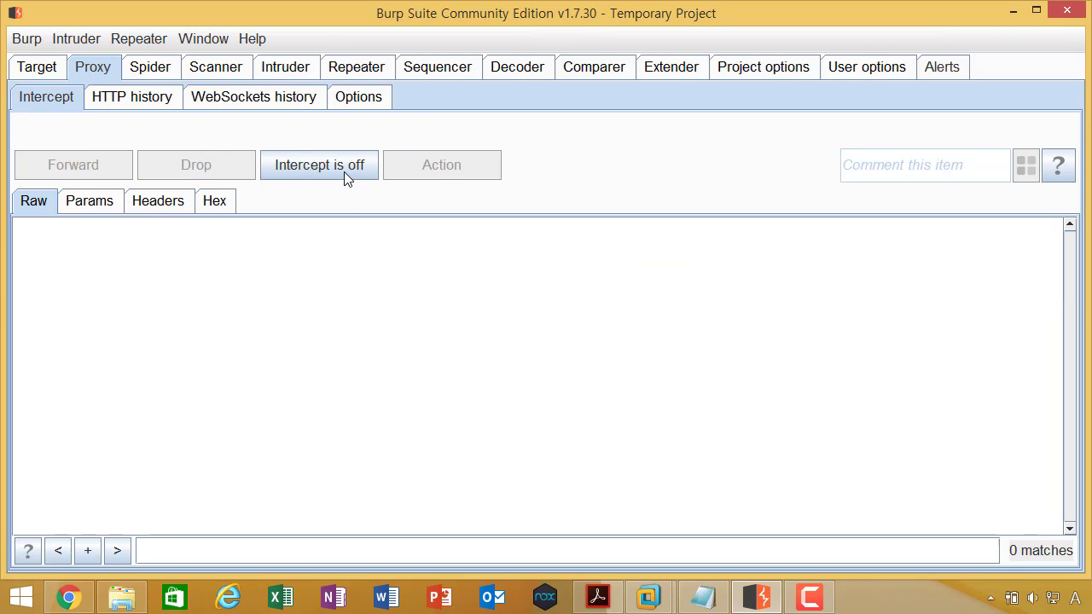
pyautogui.click(344, 173)
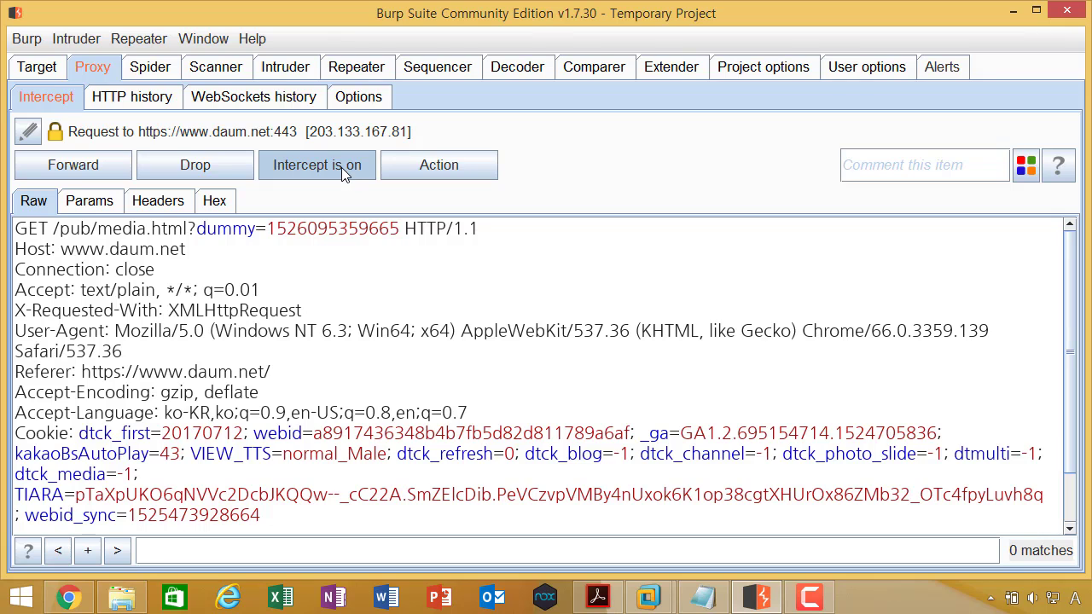
pyautogui.click(341, 167)
pyautogui.hotkey('alt', 'Tab')
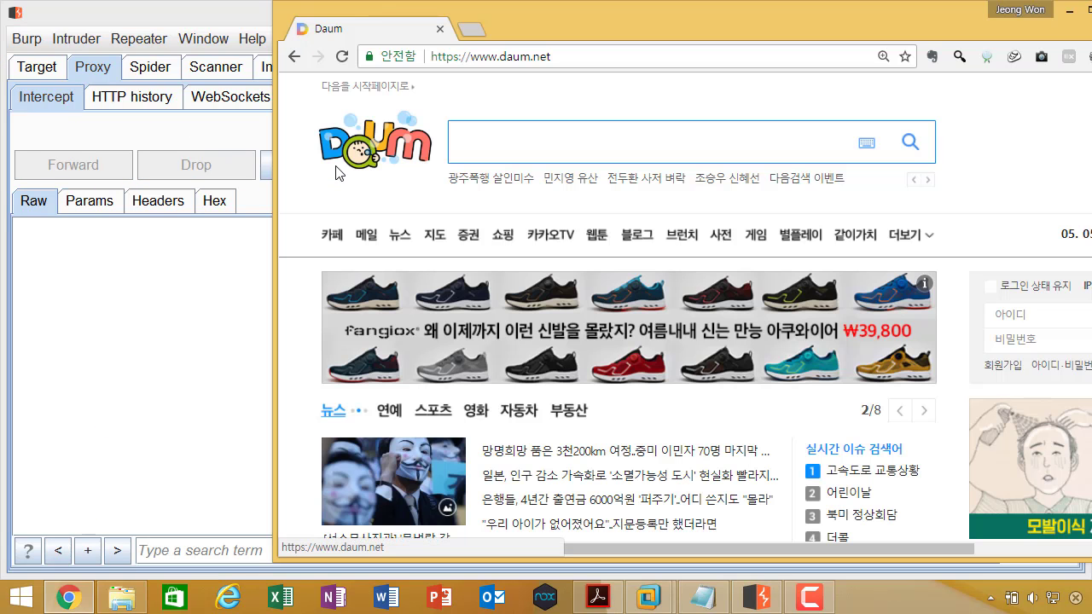
pyautogui.hotkey('alt', 'Tab')
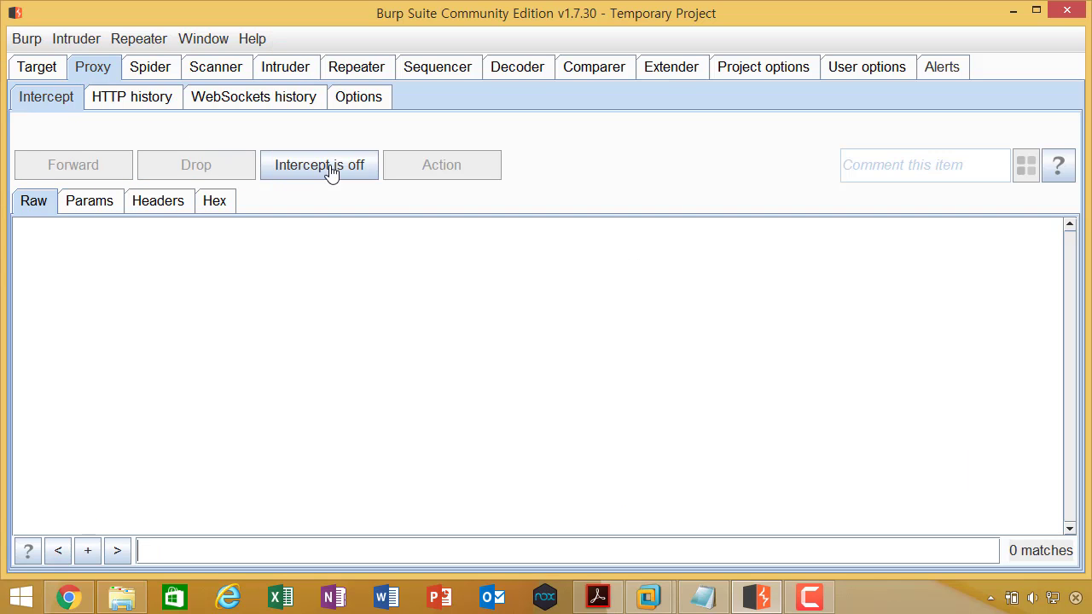
# Step: Turn interception on again and open the first Daum news headline to capture its track.tiara.daum.net request
pyautogui.click(332, 171)
pyautogui.hotkey('alt', 'Tab')
pyautogui.hotkey('alt', 'Tab')
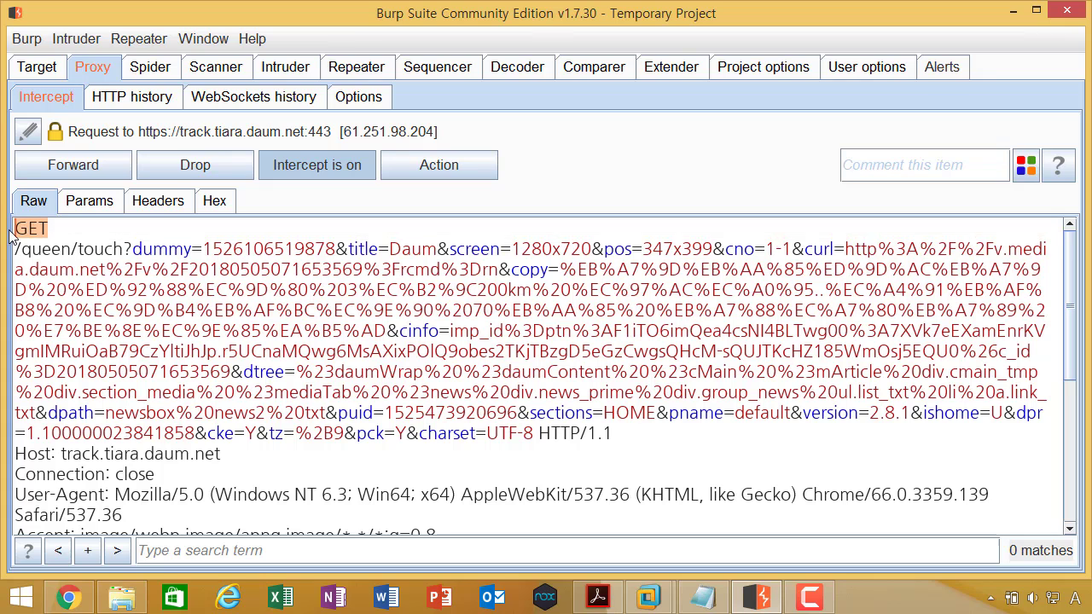
pyautogui.click(61, 250)
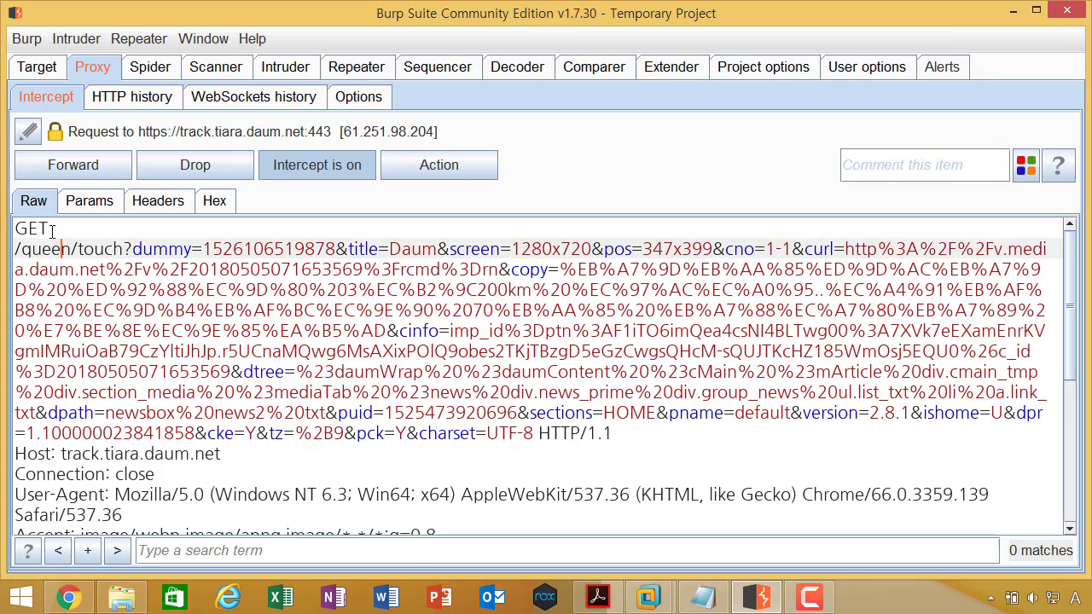
# Step: Forward the intercepted requests until the response from v.media.daum.net for the news article
pyautogui.click(74, 165)
pyautogui.click(87, 252)
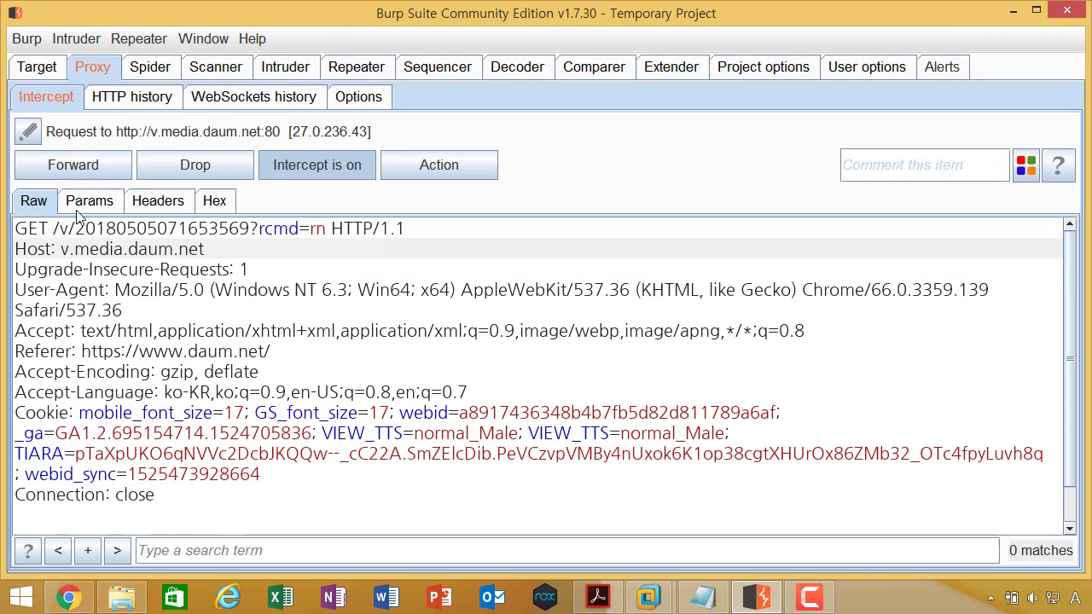
pyautogui.click(83, 173)
pyautogui.click(85, 175)
pyautogui.click(88, 269)
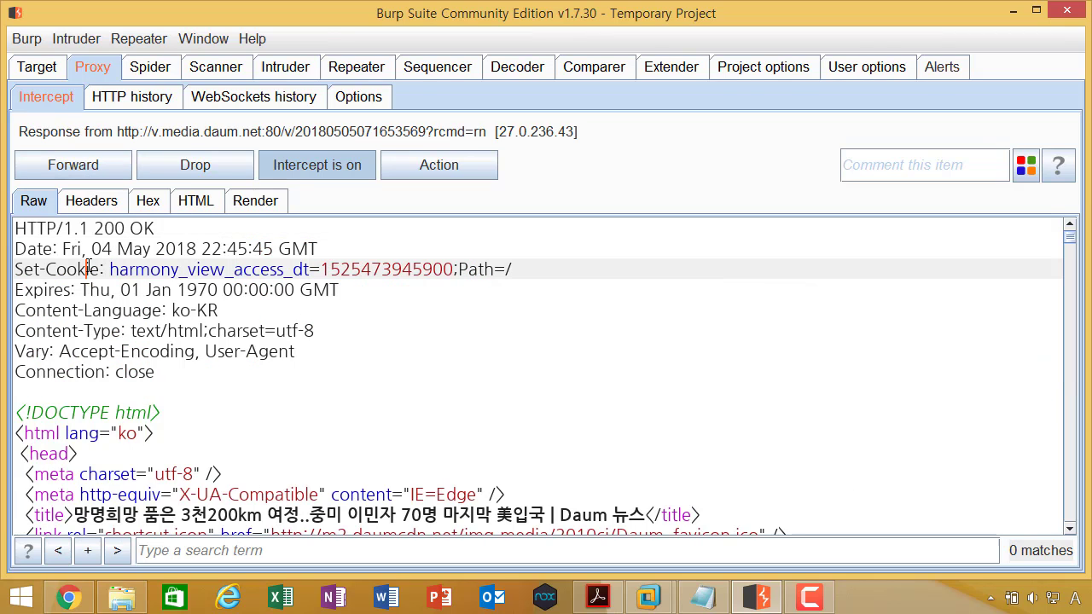
# Step: Highlight the 200 OK status in the intercepted response and examine the headers and HTML below it
pyautogui.click(67, 228)
pyautogui.click(77, 269)
pyautogui.moveTo(171, 229); pyautogui.dragTo(91, 229)
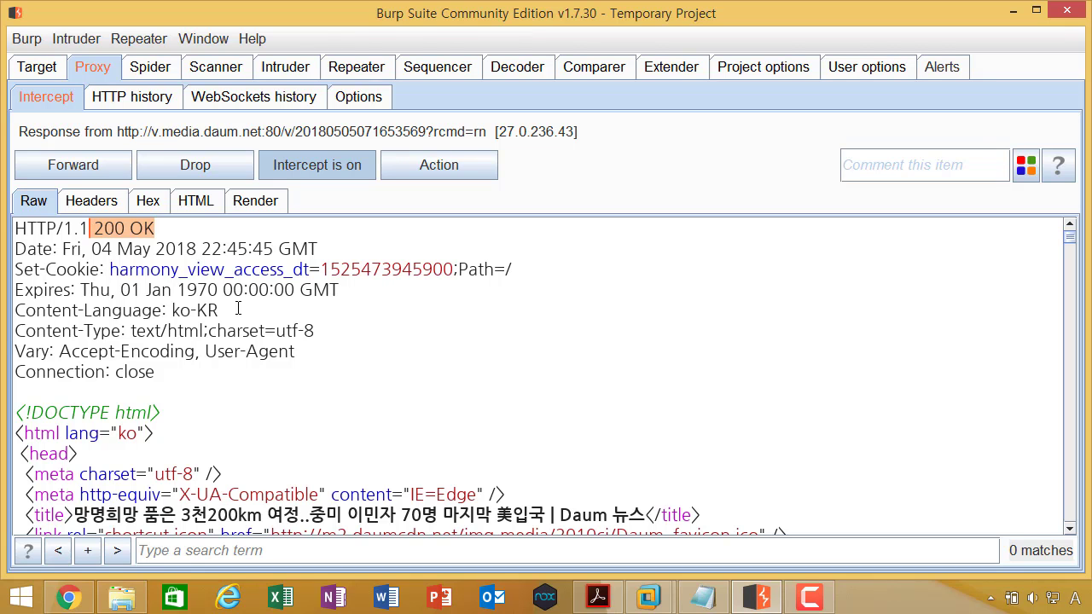
pyautogui.scroll(-5, 238, 309)
pyautogui.scroll(1, 238, 309)
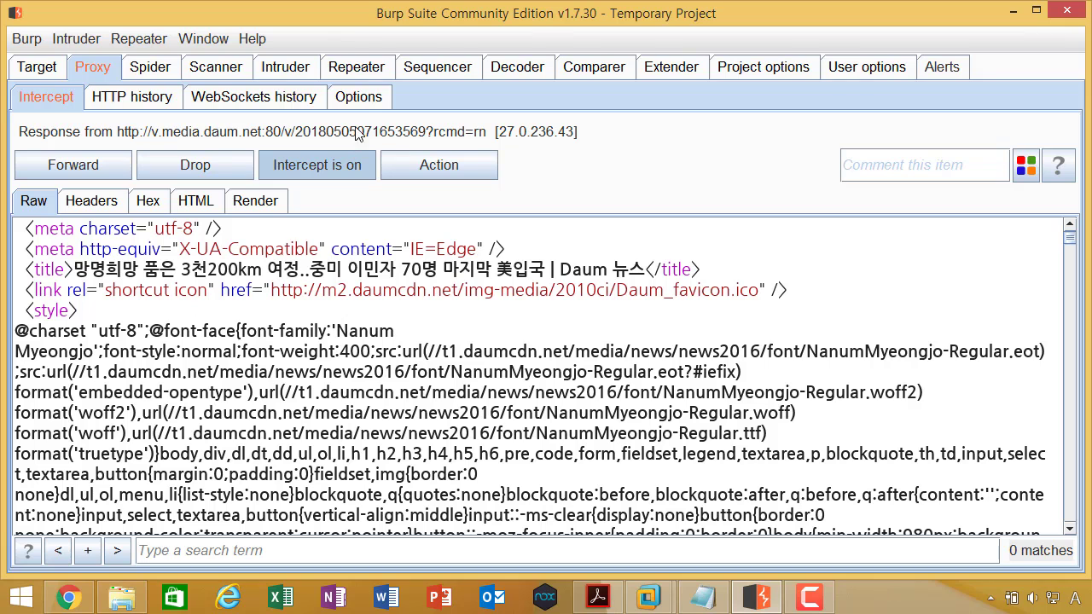
# Step: Check the client request interception rules and the HTTP message display settings in the user options
pyautogui.click(362, 99)
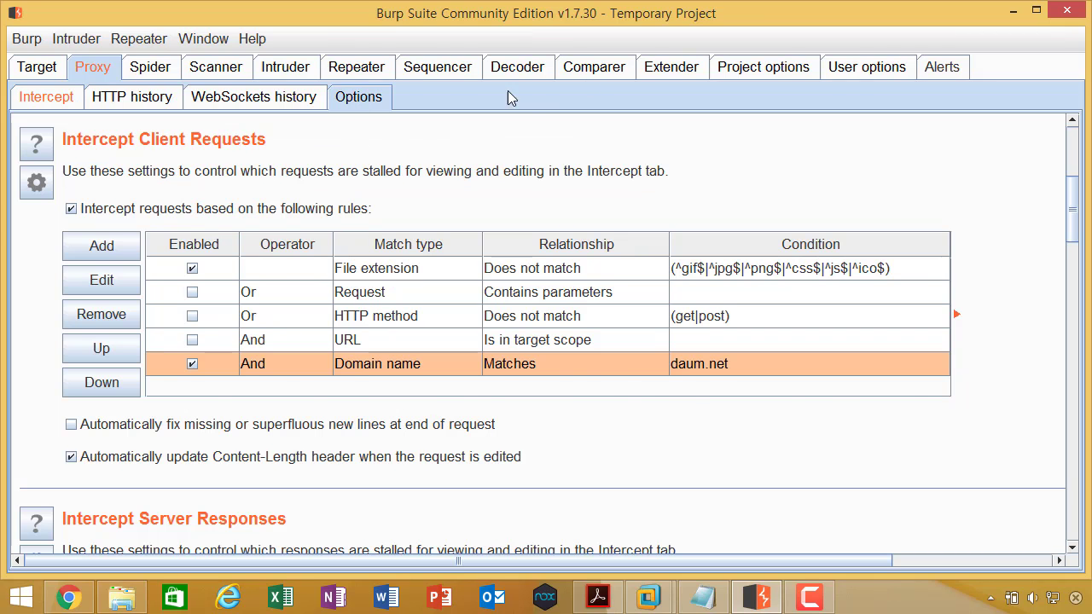
pyautogui.click(51, 97)
pyautogui.click(905, 74)
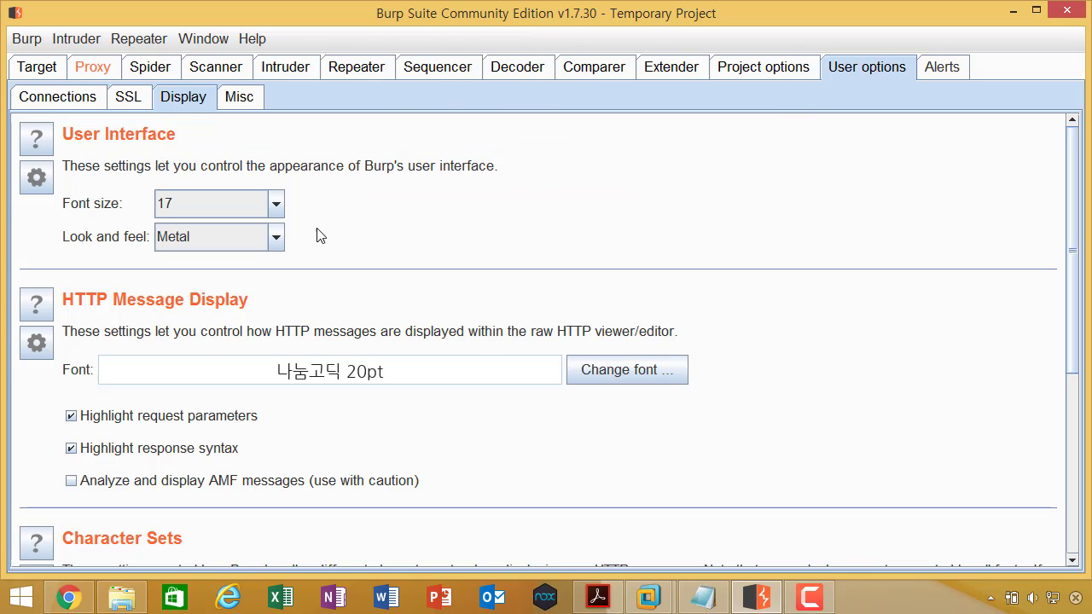
pyautogui.scroll(-3, 313, 230)
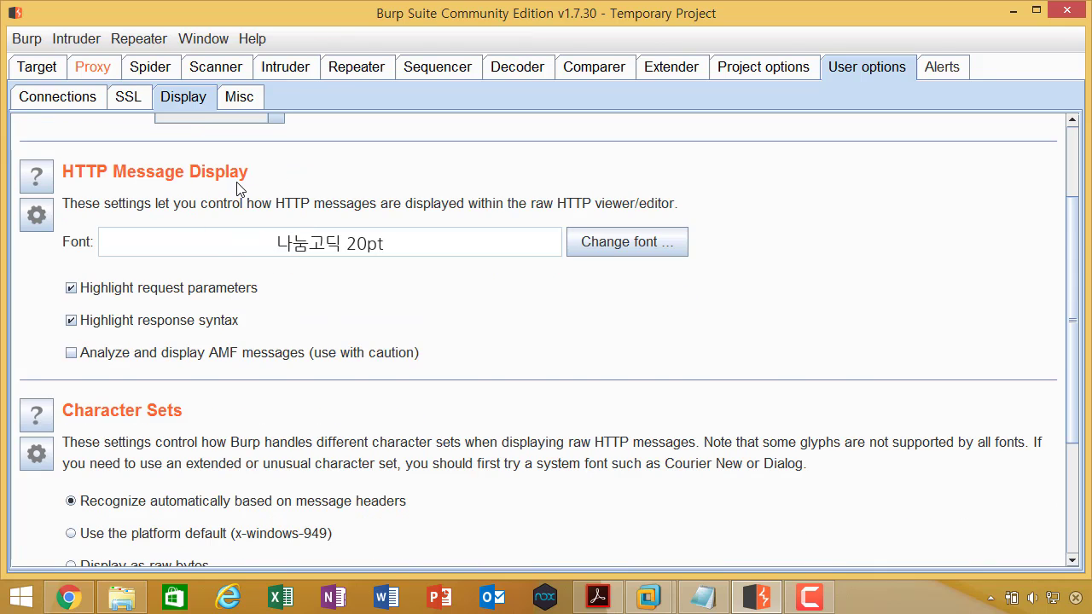
# Step: Highlight the Korean page title in the intercepted response and compare it with the HTTP message display font setting
pyautogui.click(91, 68)
pyautogui.click(237, 252)
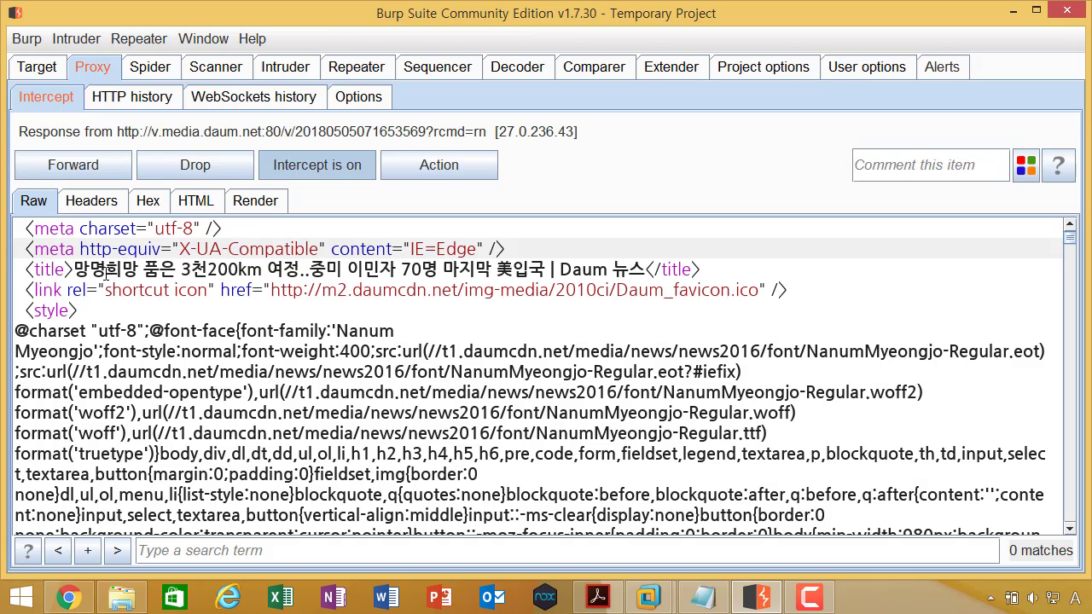
pyautogui.moveTo(82, 271); pyautogui.dragTo(657, 271)
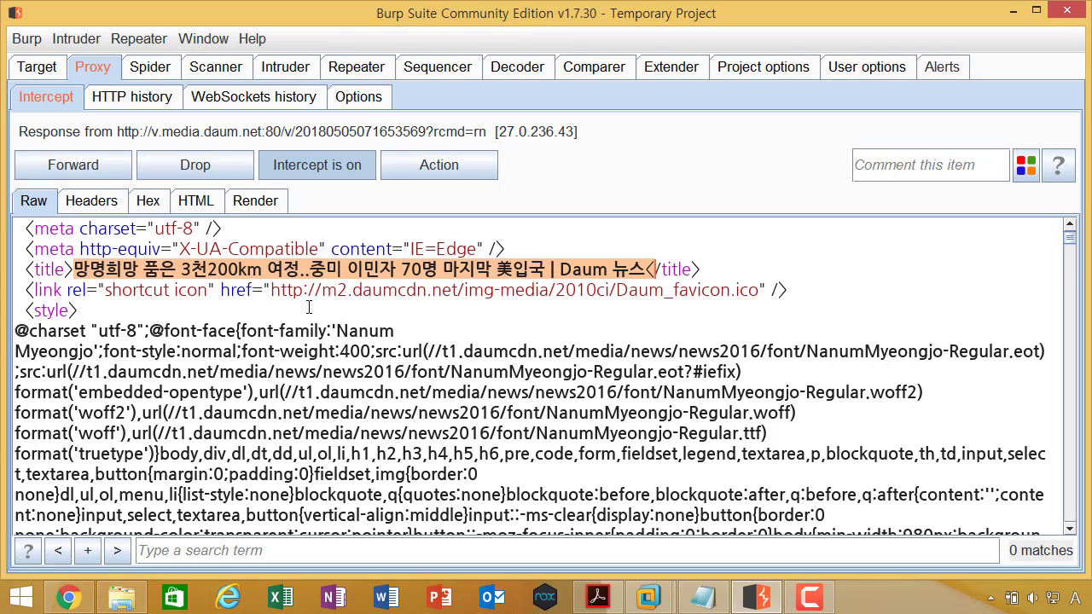
pyautogui.scroll(-1, 308, 307)
pyautogui.click(891, 74)
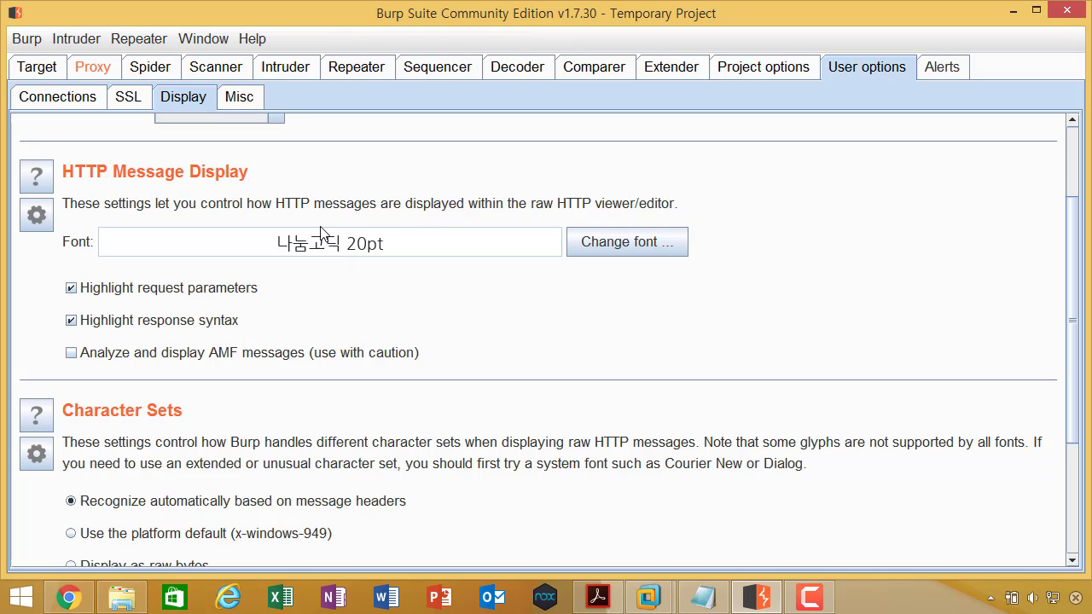
pyautogui.click(92, 67)
# Step: Look through the raw response's style code and return to the response headers at its beginning
pyautogui.click(202, 291)
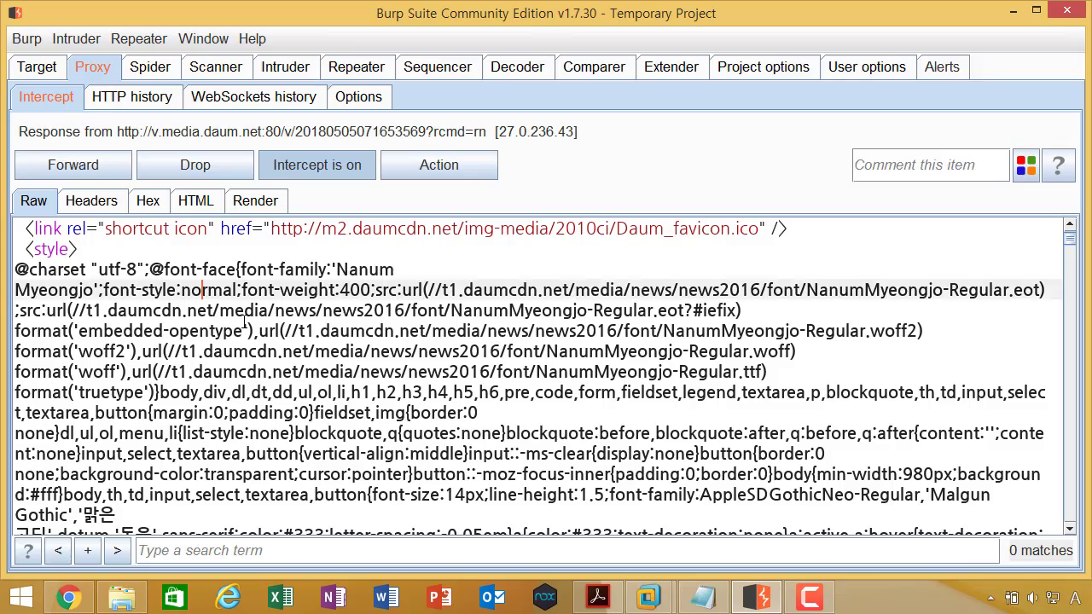
pyautogui.scroll(-20, 245, 309)
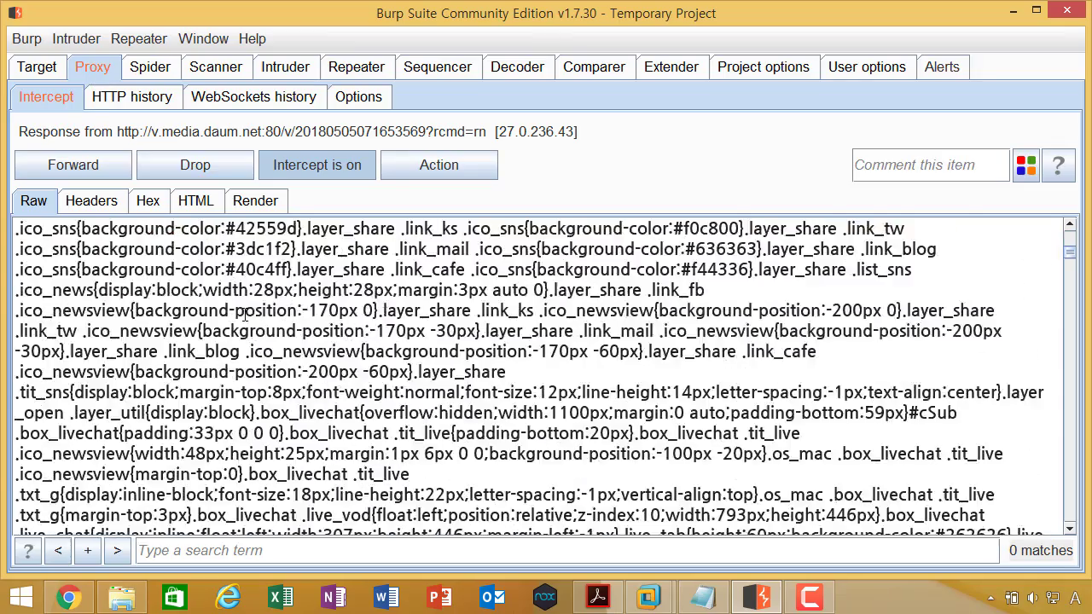
pyautogui.scroll(-20, 248, 324)
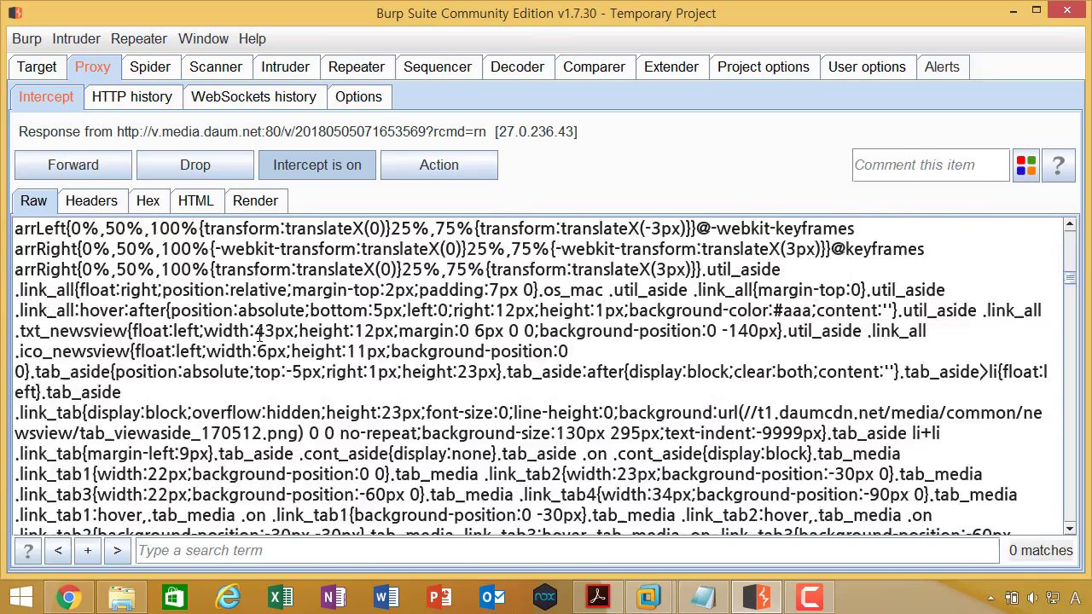
pyautogui.scroll(20, 259, 336)
pyautogui.click(209, 311)
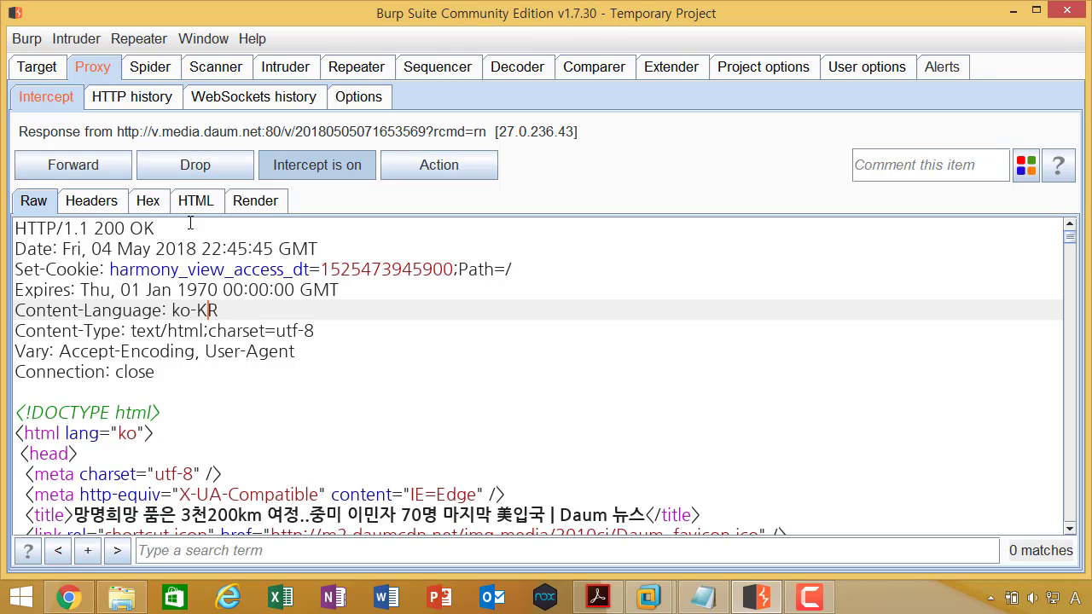
# Step: Inspect the response's headers and hex views, opening the last byte of row 2 and the Date header's value for editing
pyautogui.click(93, 201)
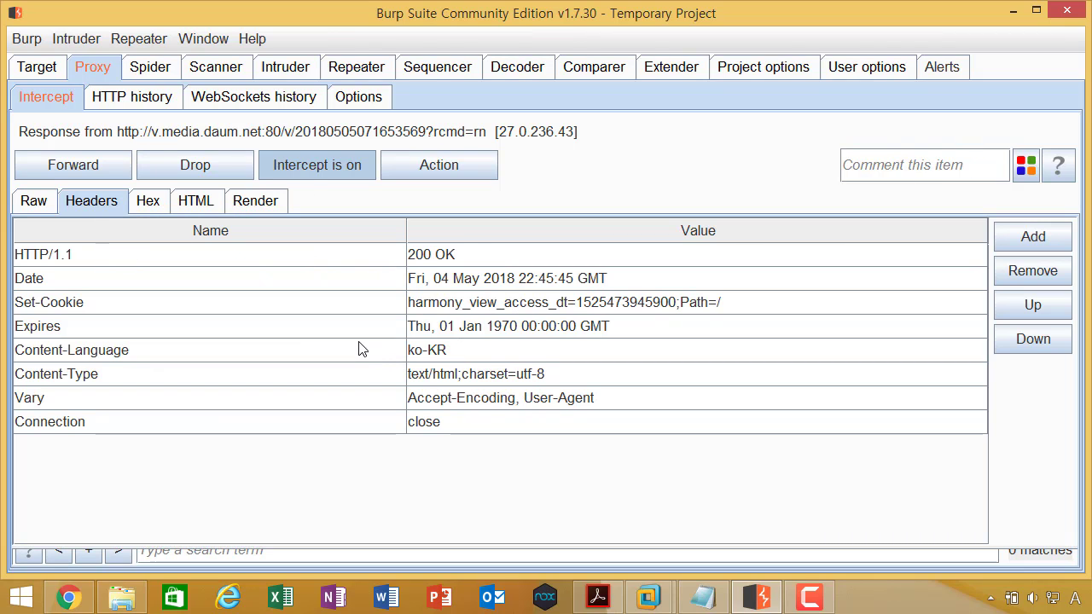
pyautogui.click(148, 205)
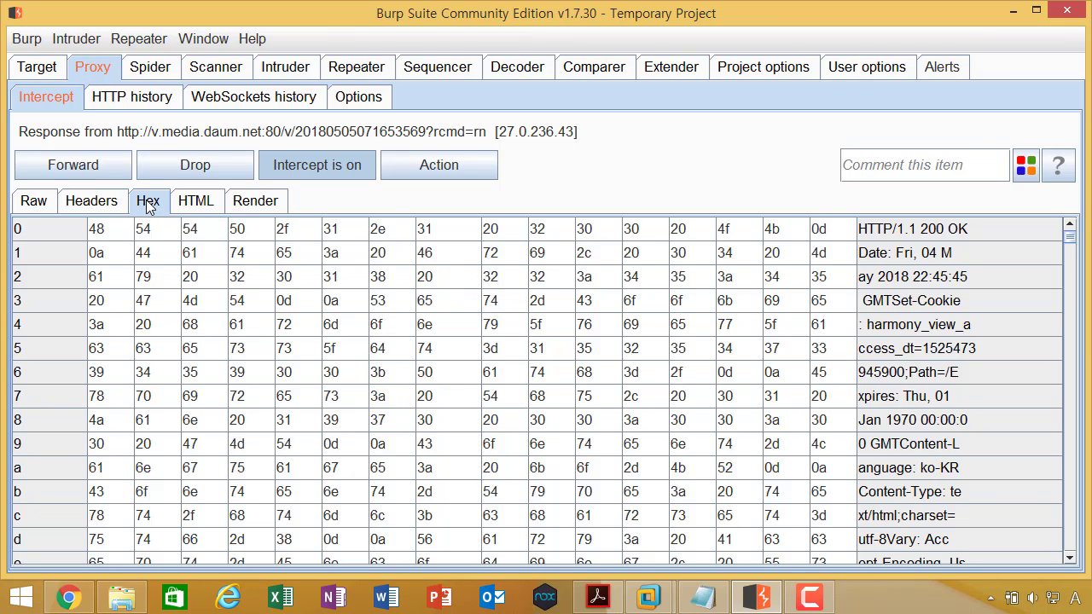
pyautogui.doubleClick(819, 278)
pyautogui.click(828, 278)
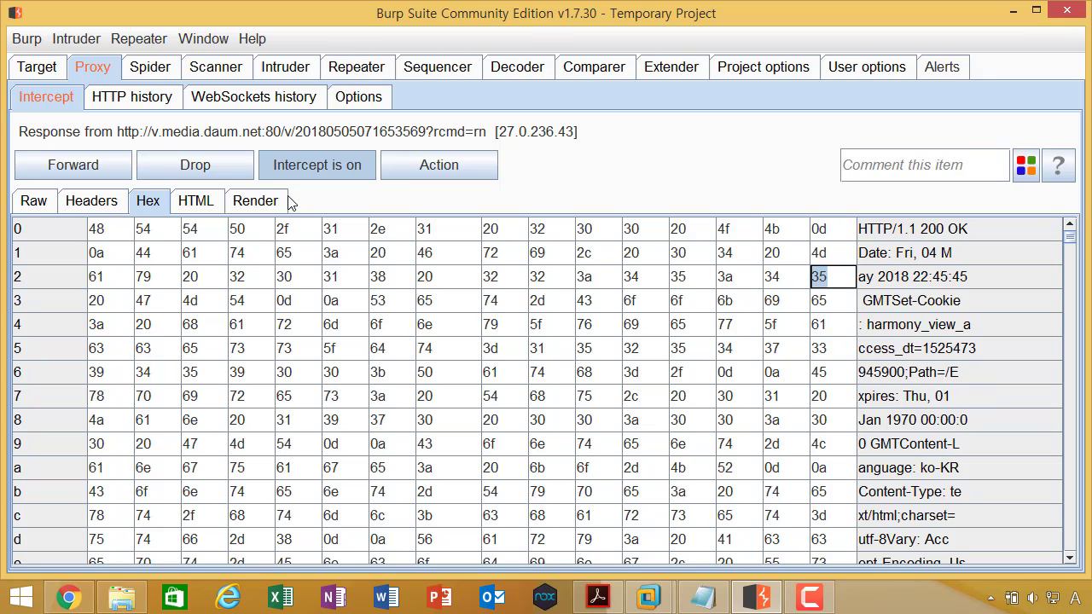
pyautogui.click(93, 205)
pyautogui.doubleClick(583, 279)
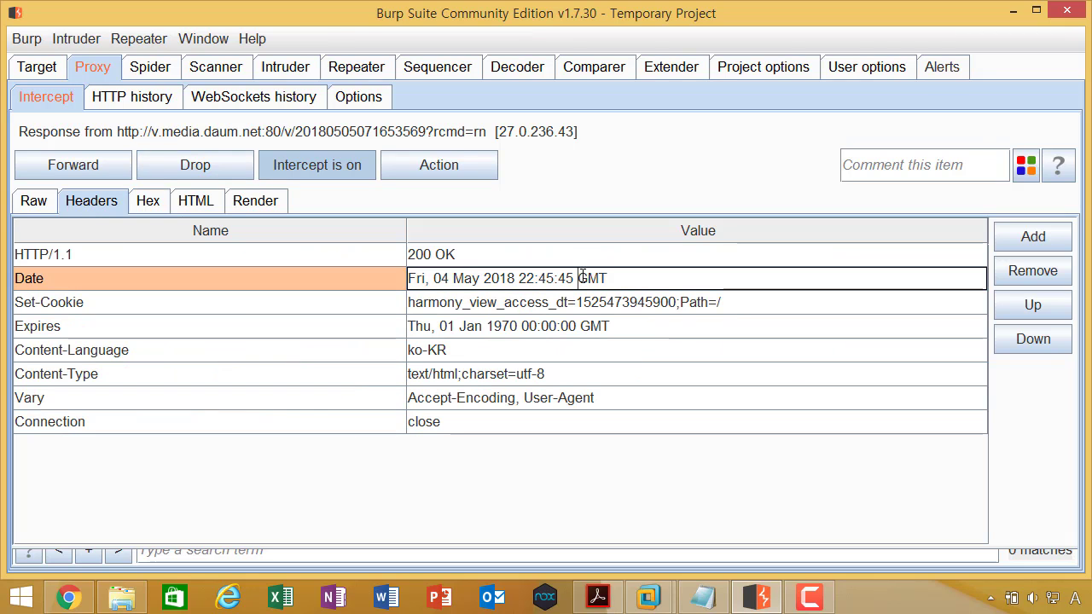
# Step: Return to the response's hex view and select individual bytes in rows 3 and 4 without changing them
pyautogui.click(159, 203)
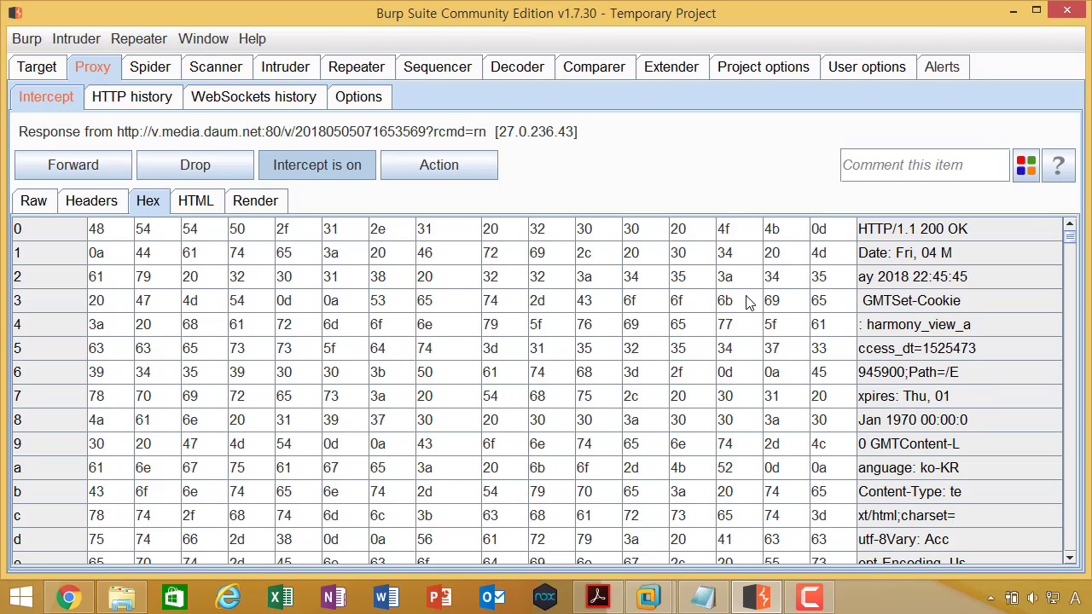
pyautogui.click(819, 301)
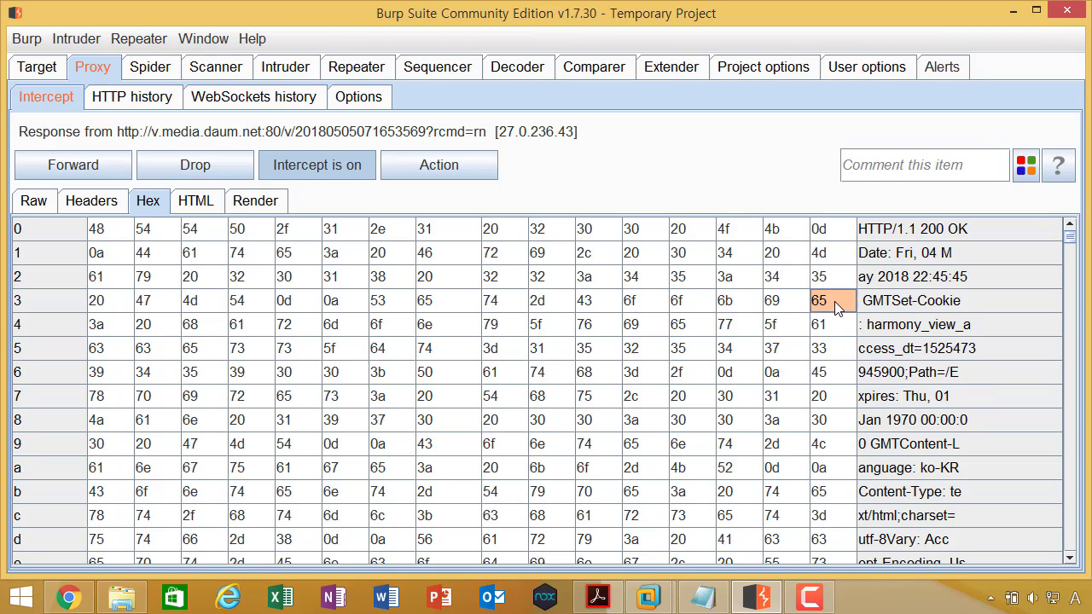
pyautogui.click(773, 303)
pyautogui.click(773, 304)
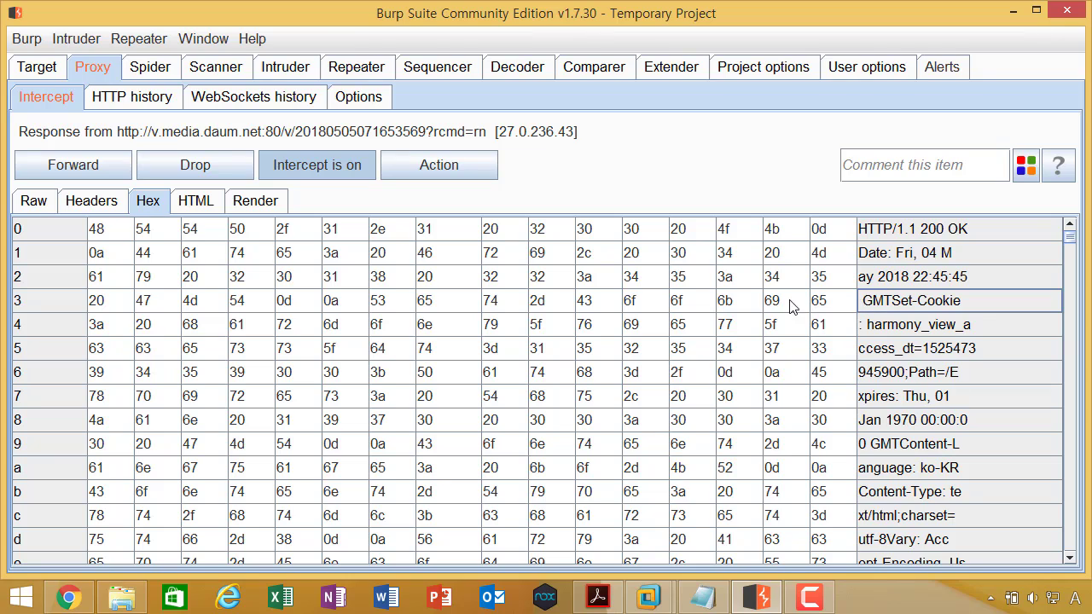
pyautogui.click(464, 309)
pyautogui.click(463, 310)
pyautogui.click(303, 312)
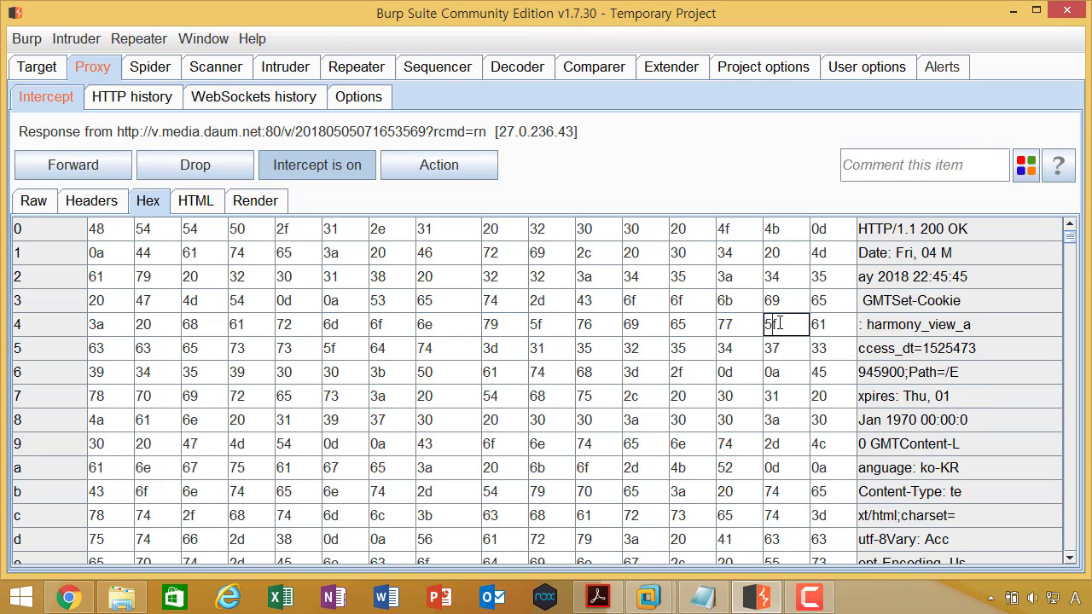
# Step: Replace the eighth byte of hex row 3 with 11 and set it back to 65
pyautogui.click(902, 332)
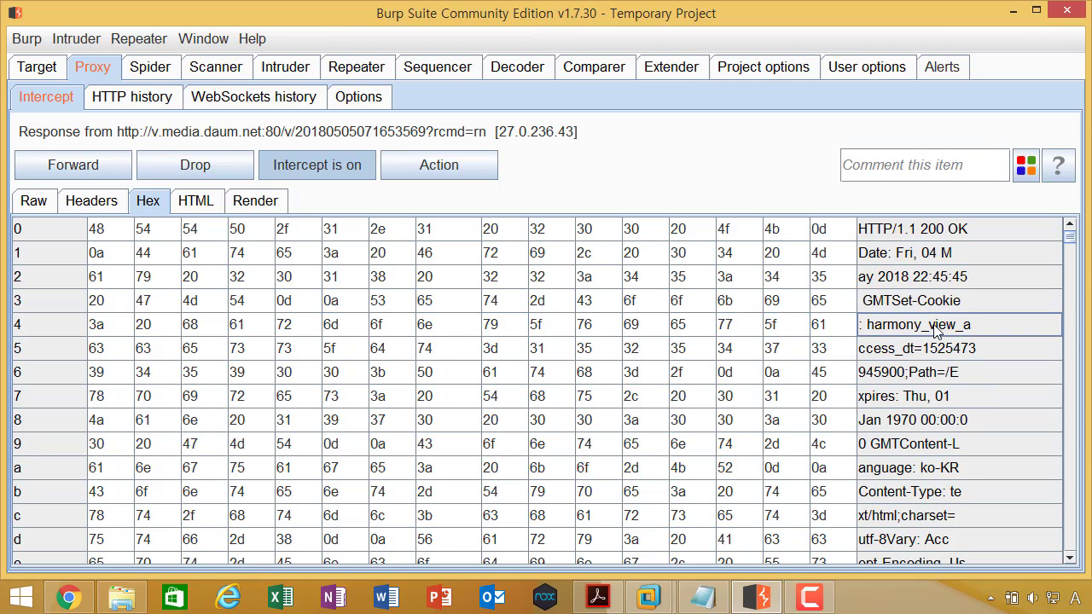
pyautogui.click(219, 299)
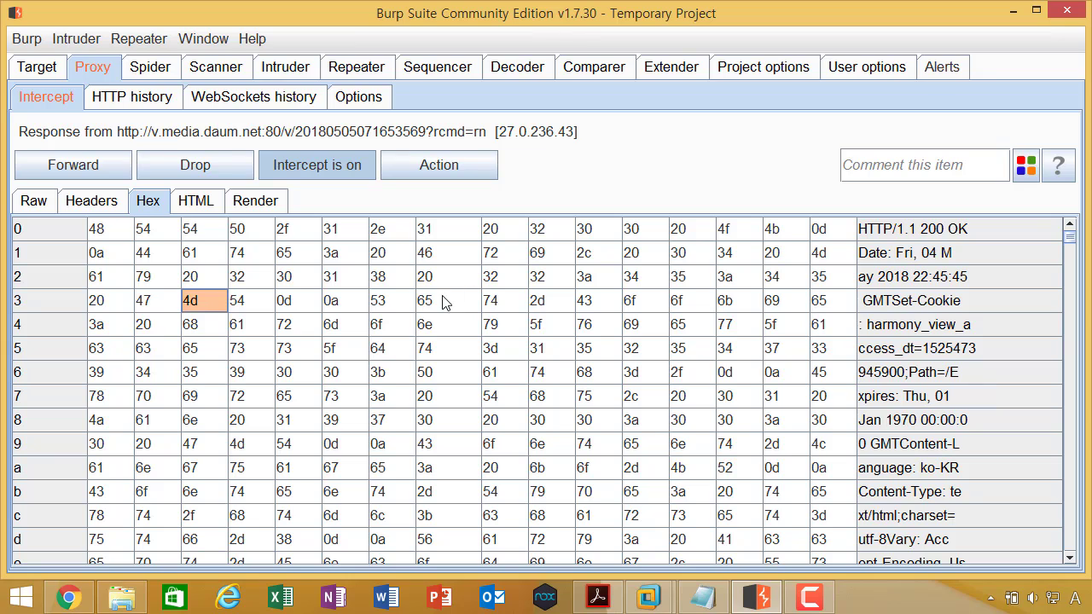
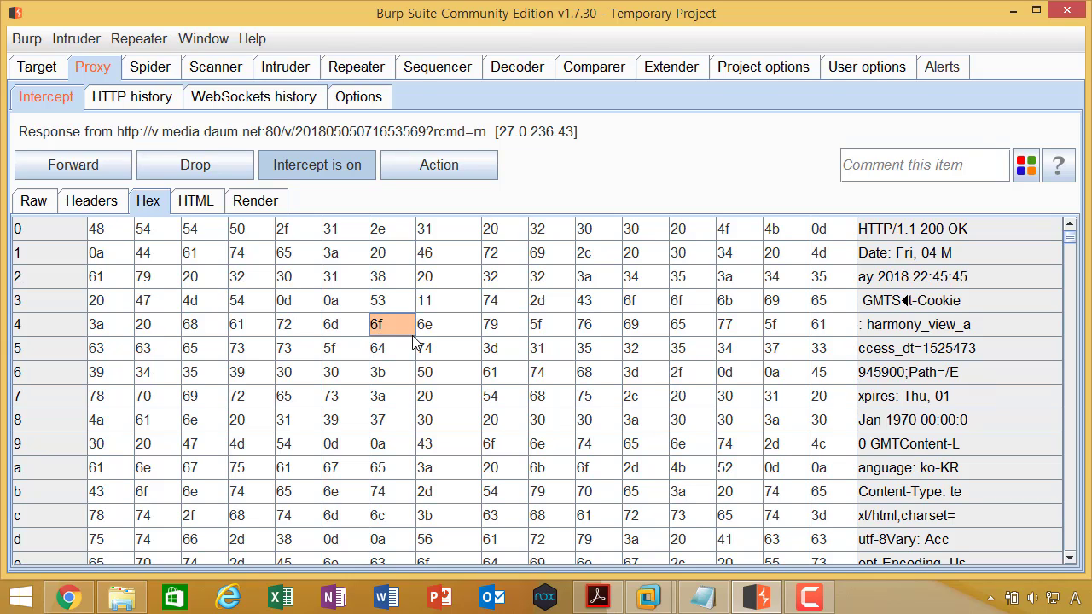
pyautogui.click(451, 304)
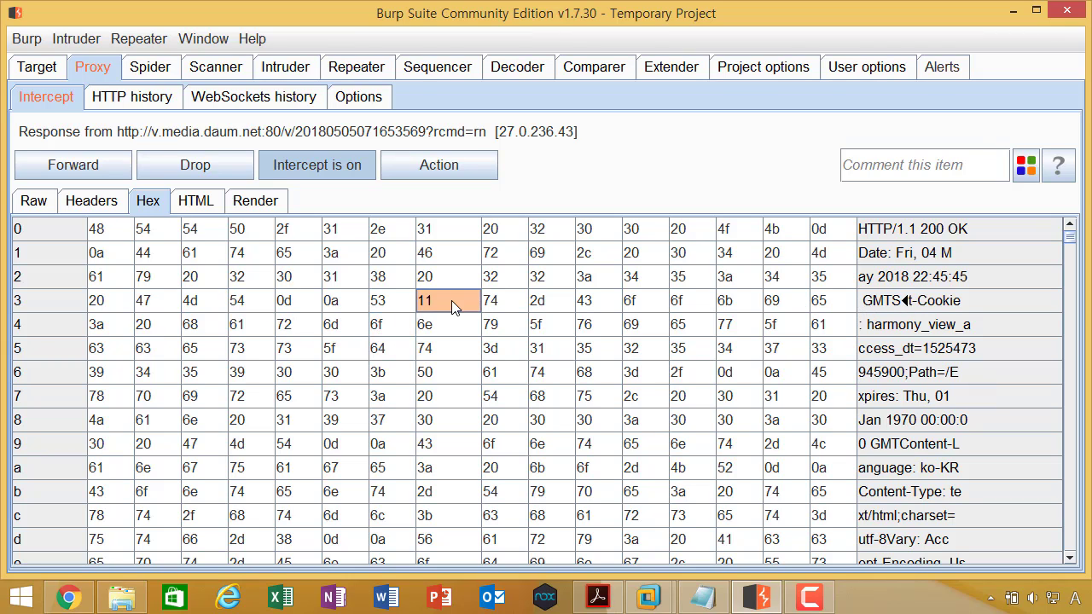
pyautogui.doubleClick(452, 301)
pyautogui.click(459, 320)
pyautogui.doubleClick(453, 300)
pyautogui.write('65')
pyautogui.press('Return')
# Step: Compare the start of the response's HTML code with its rendered page and return to the HTML view
pyautogui.click(197, 204)
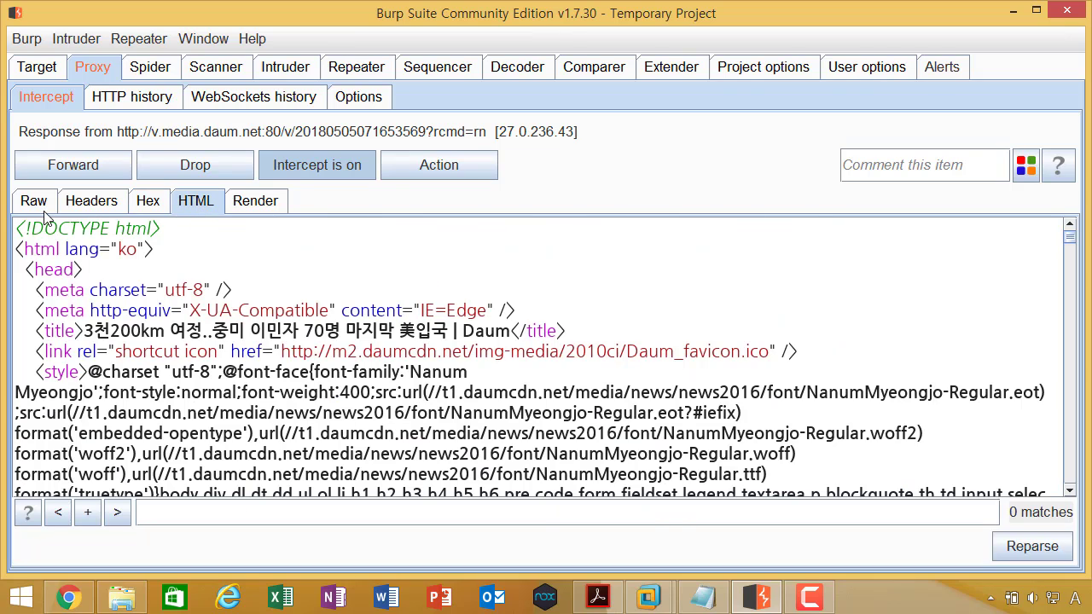
pyautogui.scroll(-4, 293, 320)
pyautogui.scroll(3, 293, 321)
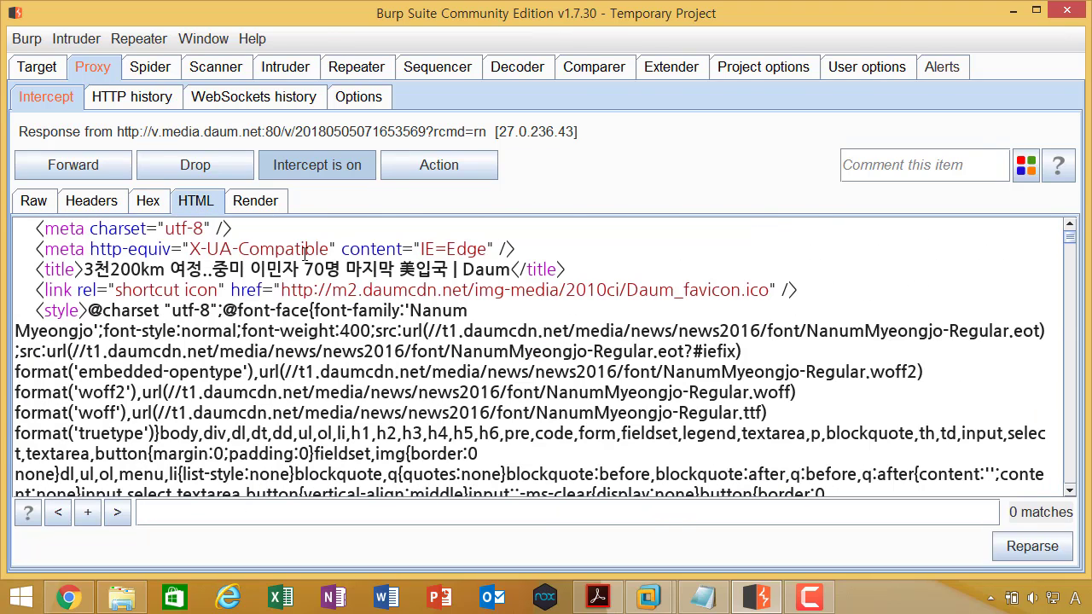
pyautogui.click(273, 202)
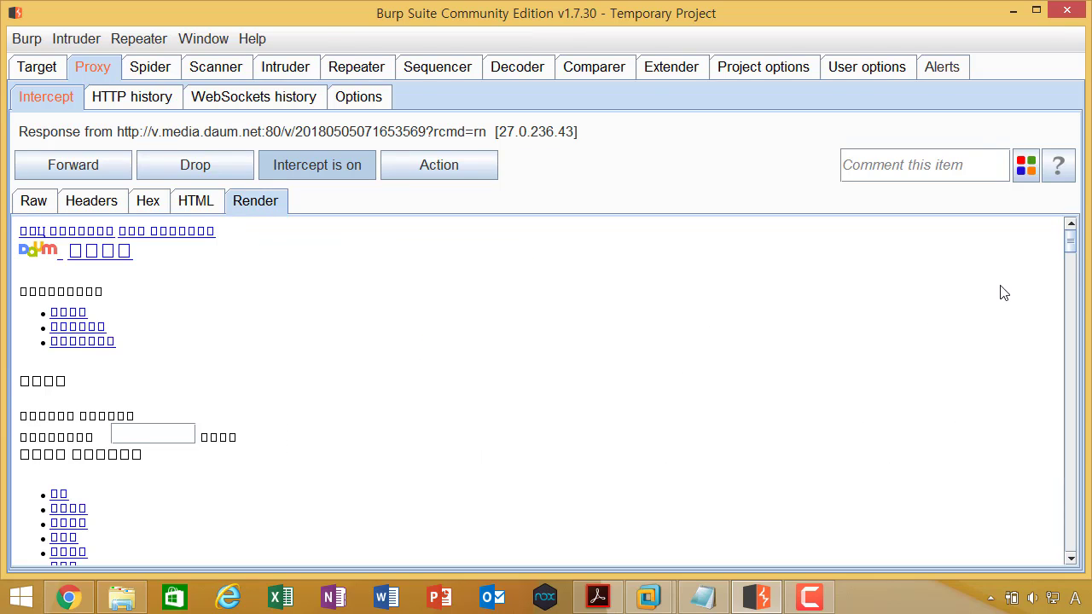
pyautogui.moveTo(1074, 242); pyautogui.dragTo(1077, 211)
pyautogui.click(203, 203)
pyautogui.click(496, 337)
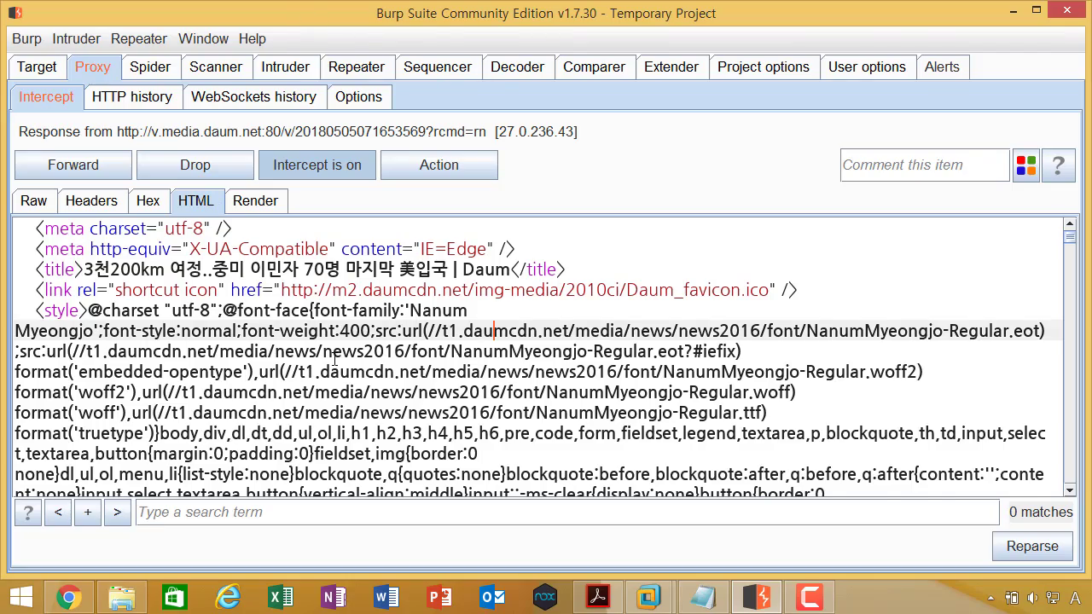
# Step: Search the response's HTML code for "여정" and clear the search term
pyautogui.scroll(1, 342, 359)
pyautogui.scroll(-5, 335, 359)
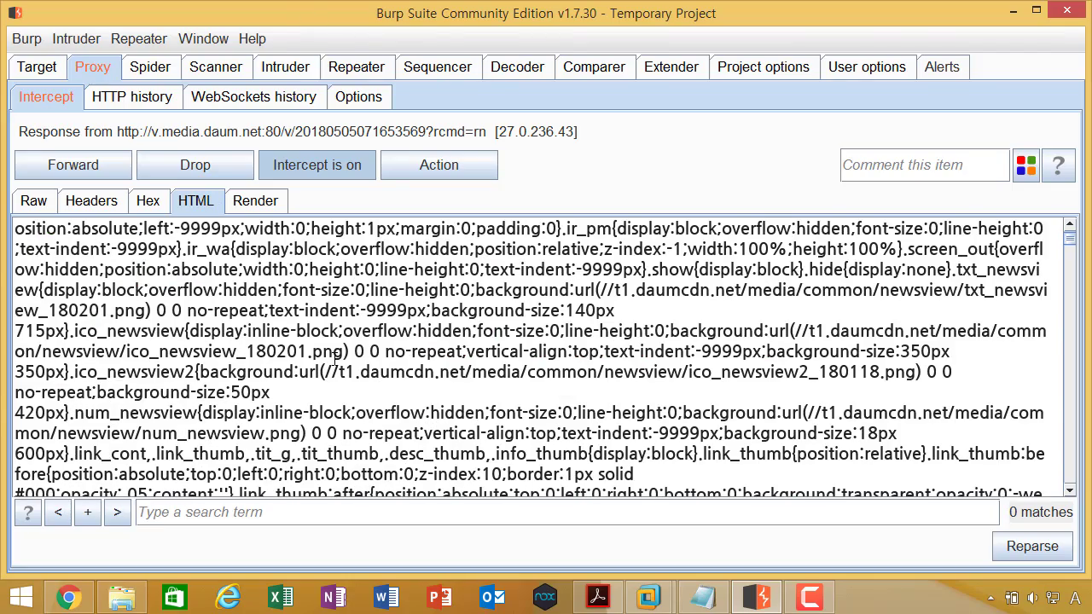
pyautogui.scroll(8, 333, 360)
pyautogui.scroll(-2, 353, 362)
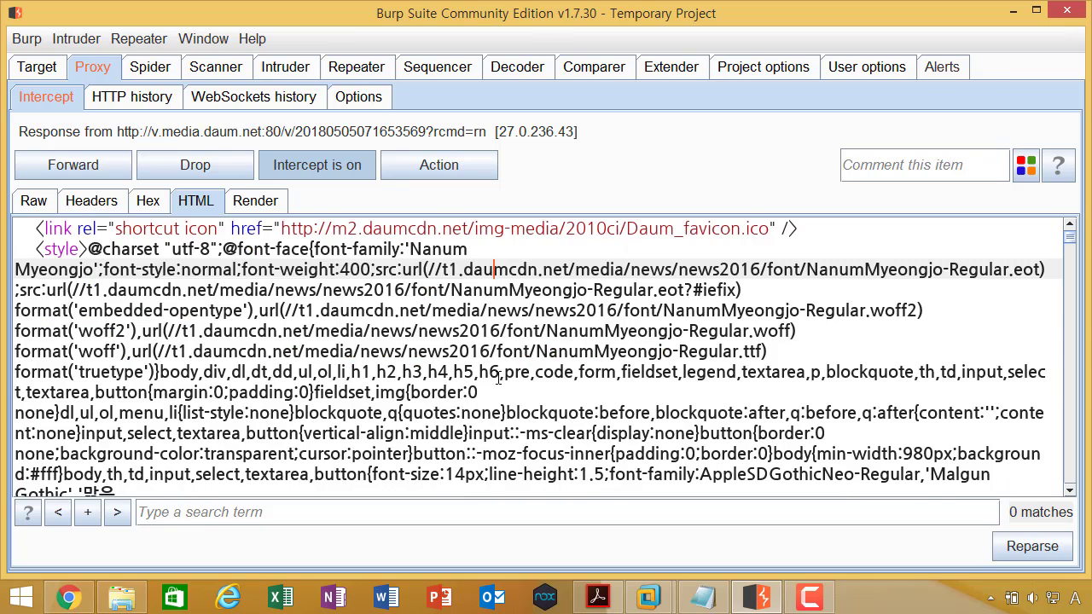
pyautogui.scroll(2, 386, 337)
pyautogui.click(343, 519)
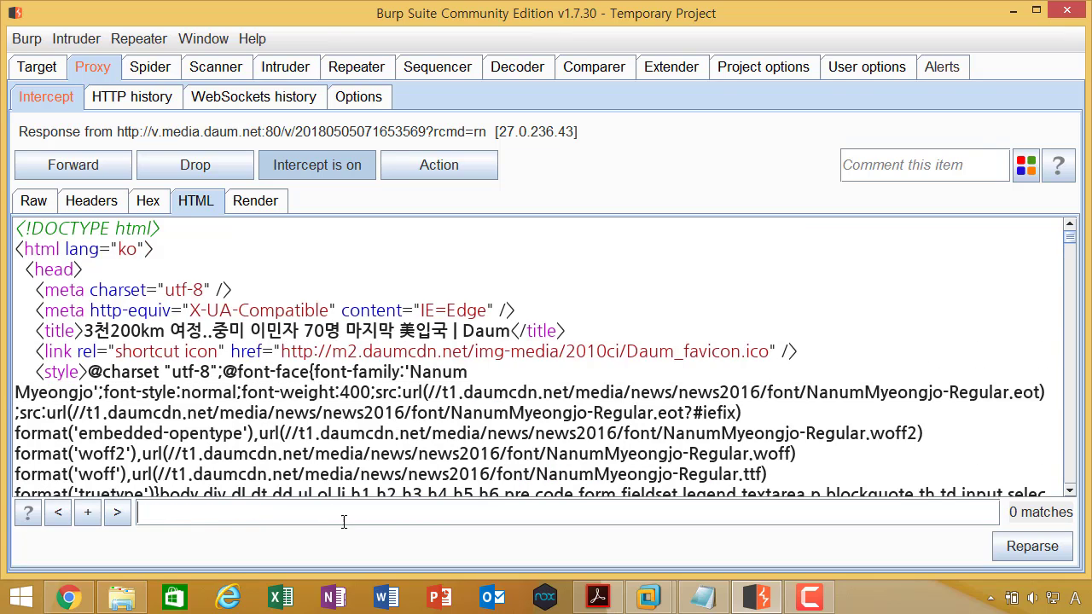
pyautogui.write('d')
pyautogui.press('BackSpace')
pyautogui.write('여정')
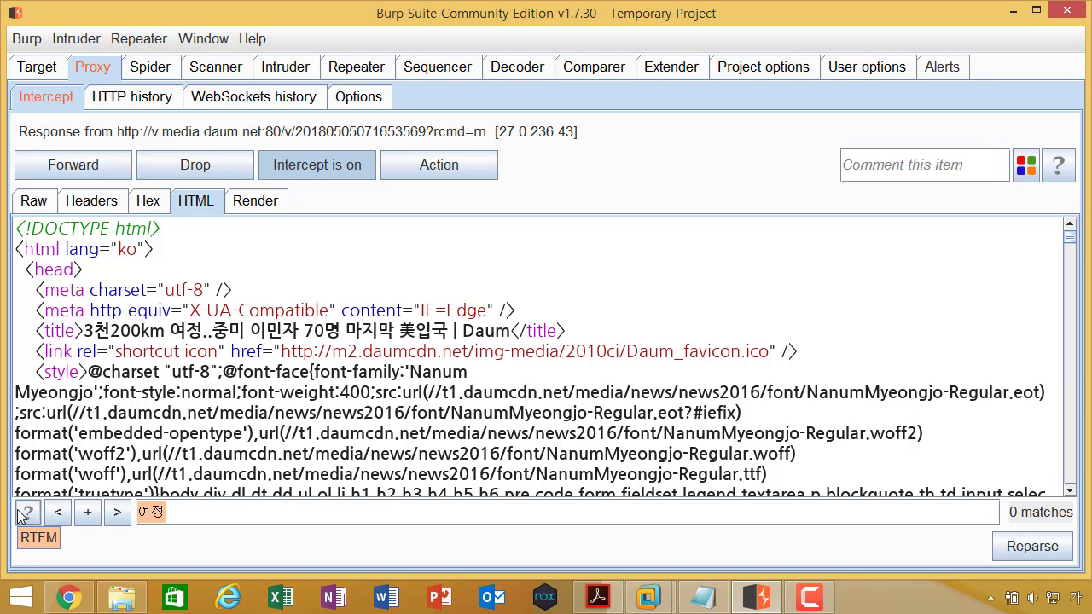
pyautogui.press('BackSpace')
pyautogui.press('BackSpace')
# Step: Look through the style code in the HTML view and return to the document's first lines
pyautogui.click(169, 331)
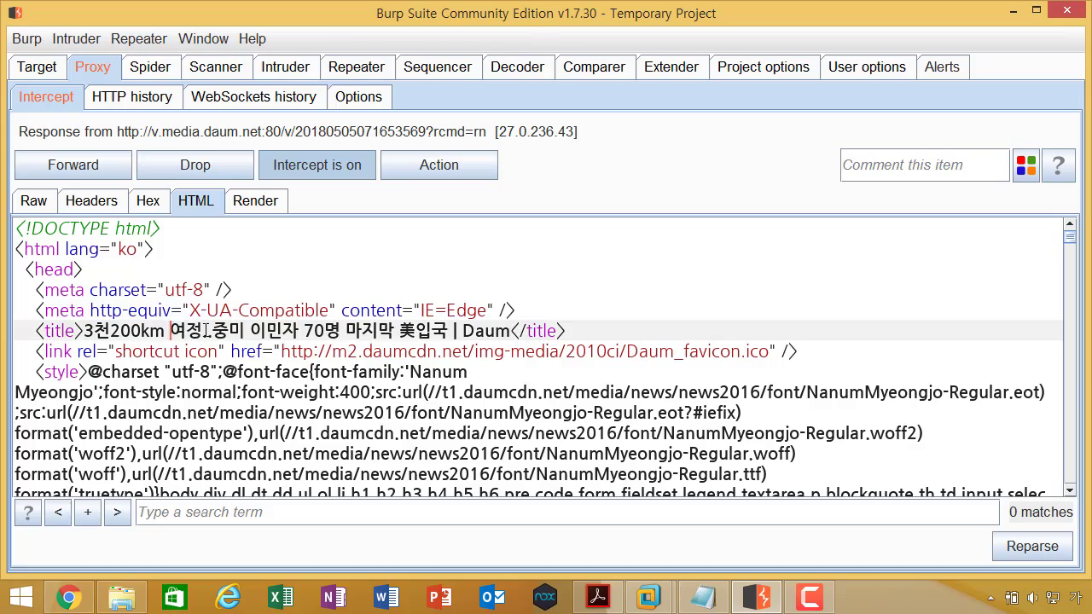
pyautogui.scroll(-4, 205, 332)
pyautogui.scroll(5, 205, 331)
pyautogui.scroll(-3, 205, 331)
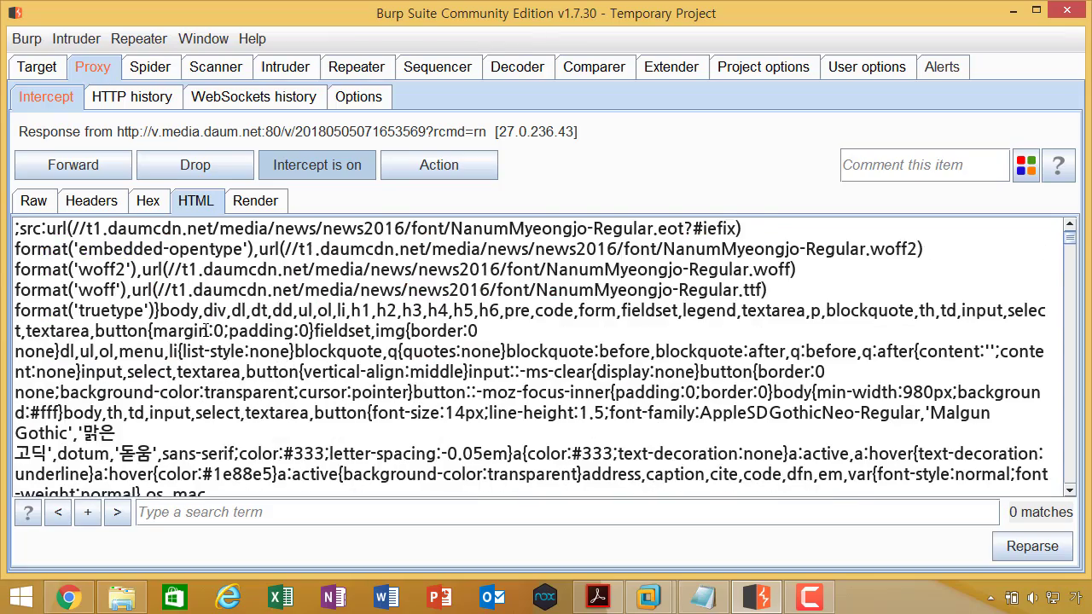
pyautogui.scroll(-8, 206, 331)
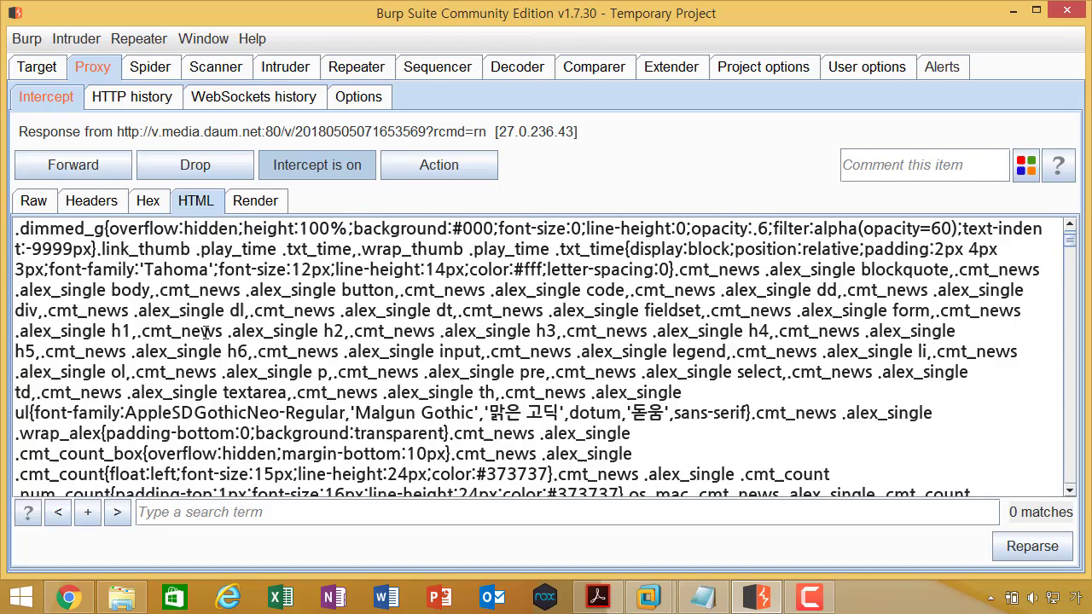
pyautogui.scroll(-12, 205, 333)
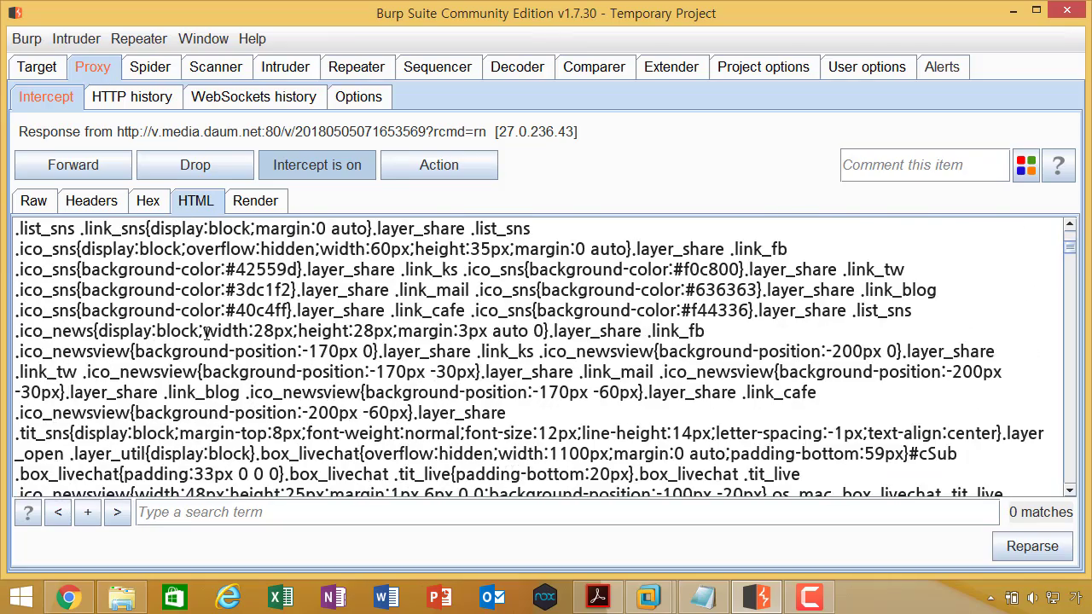
pyautogui.scroll(20, 205, 331)
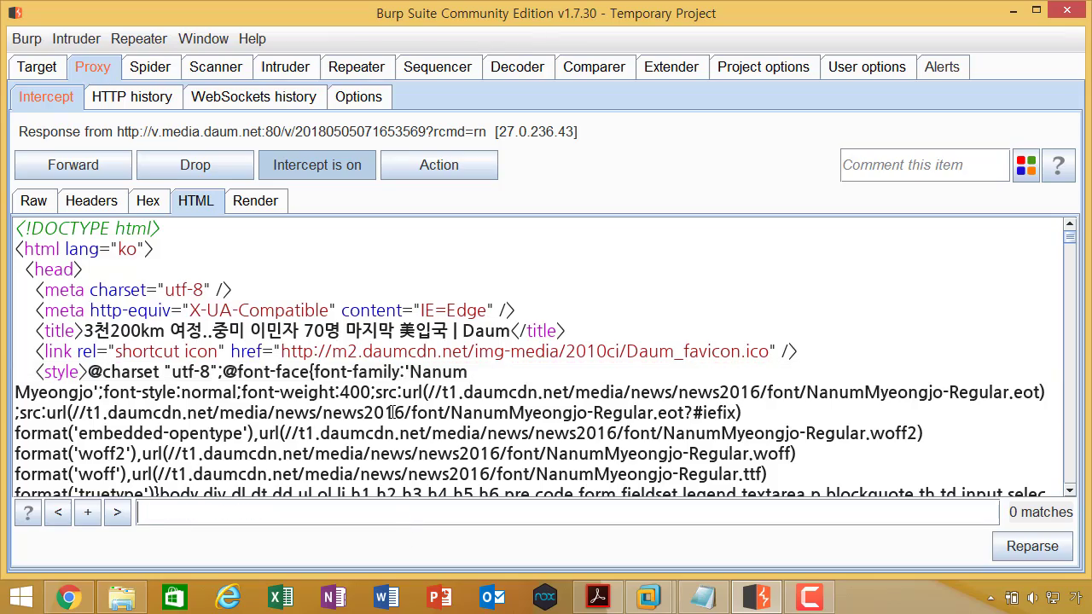
pyautogui.scroll(-10, 390, 404)
pyautogui.scroll(-8, 390, 404)
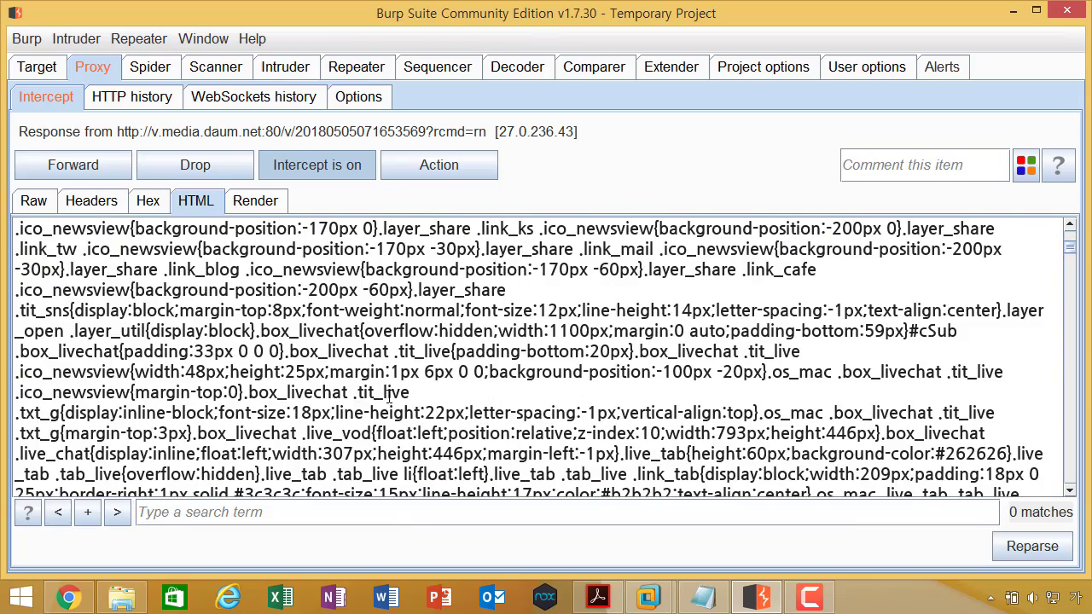
pyautogui.scroll(5, 390, 399)
pyautogui.scroll(5, 455, 394)
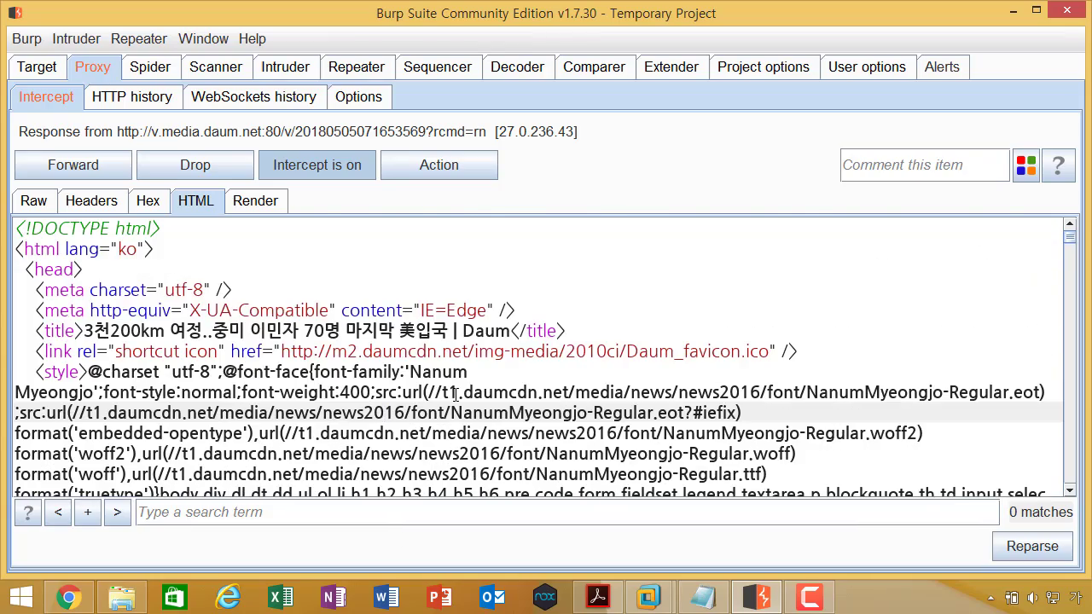
# Step: Highlight parts of the Korean page title in the HTML view without changing the text
pyautogui.moveTo(301, 331); pyautogui.dragTo(511, 332)
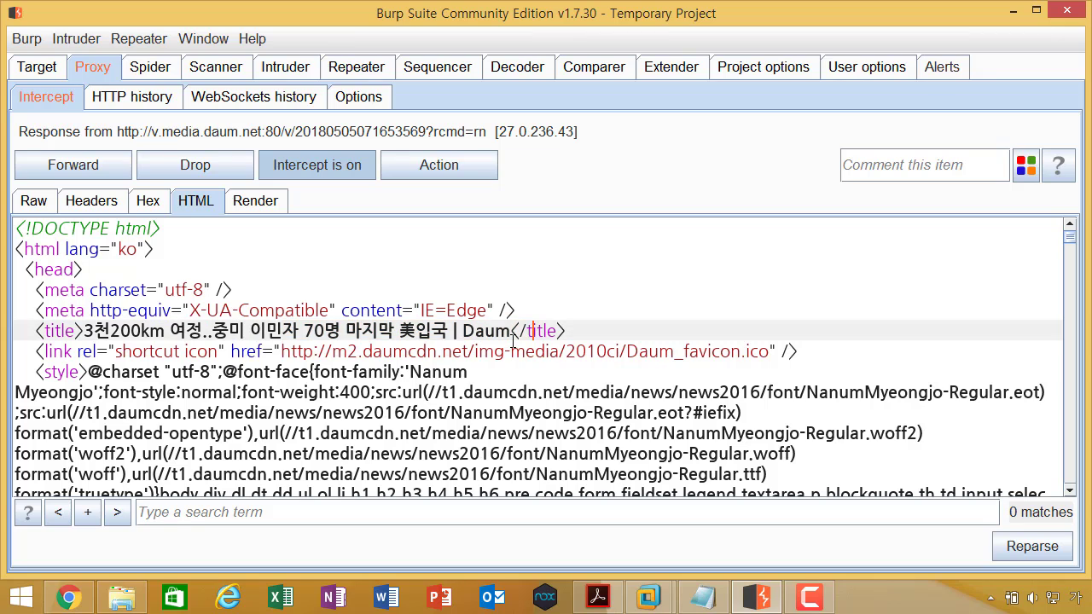
pyautogui.click(273, 334)
pyautogui.click(524, 331)
pyautogui.moveTo(510, 331); pyautogui.dragTo(215, 331)
pyautogui.click(227, 331)
# Step: Review the intercepted response in its hex, headers and raw views
pyautogui.click(148, 202)
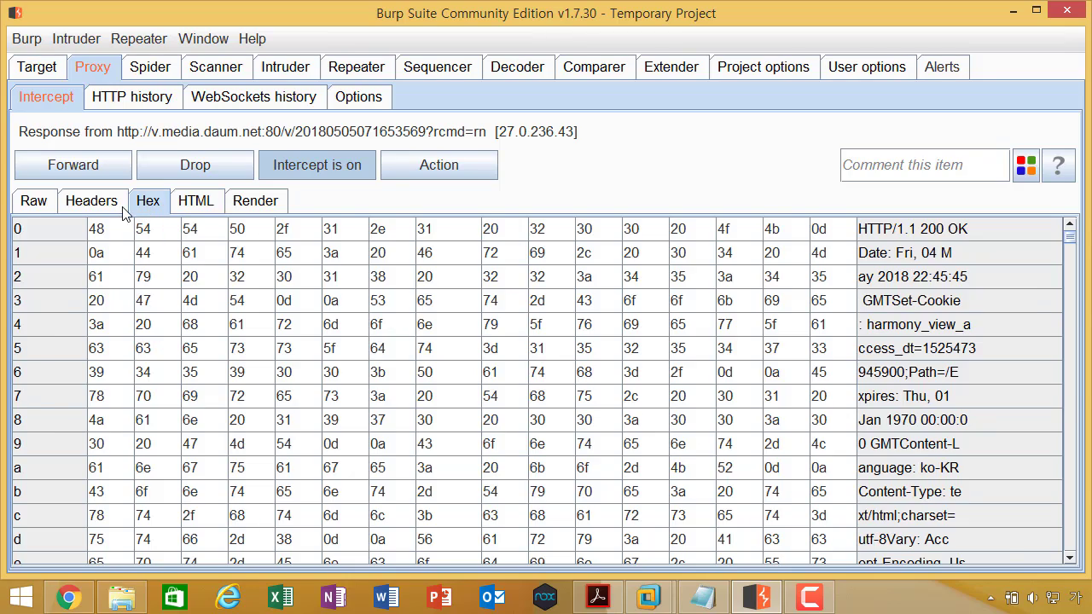
pyautogui.click(91, 202)
pyautogui.click(35, 205)
pyautogui.click(331, 350)
pyautogui.scroll(-20, 331, 351)
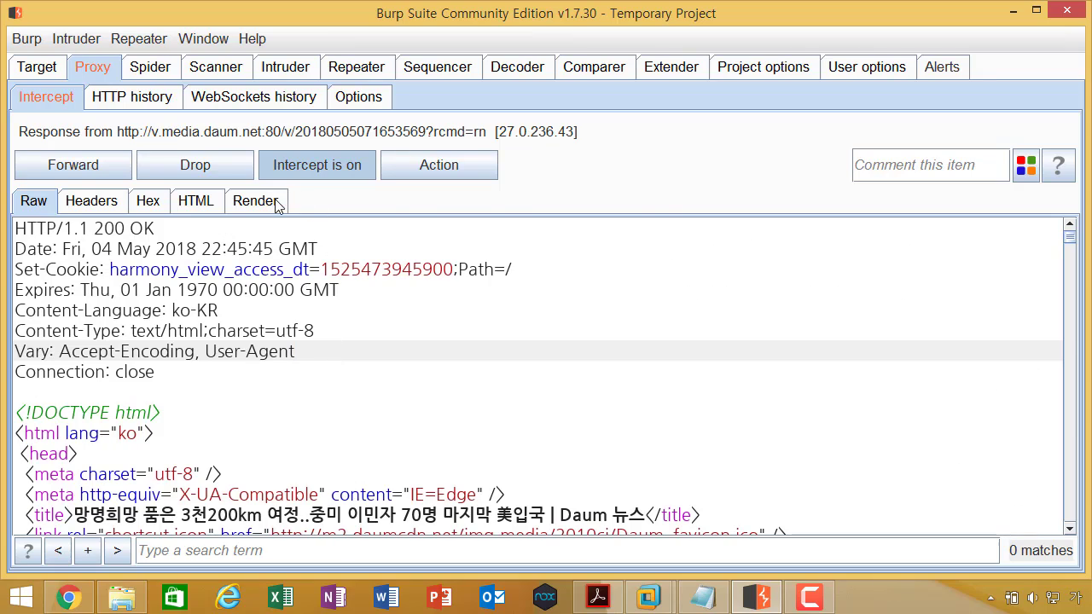
# Step: Check the proxy's HTTP history and turn interception off
pyautogui.click(157, 102)
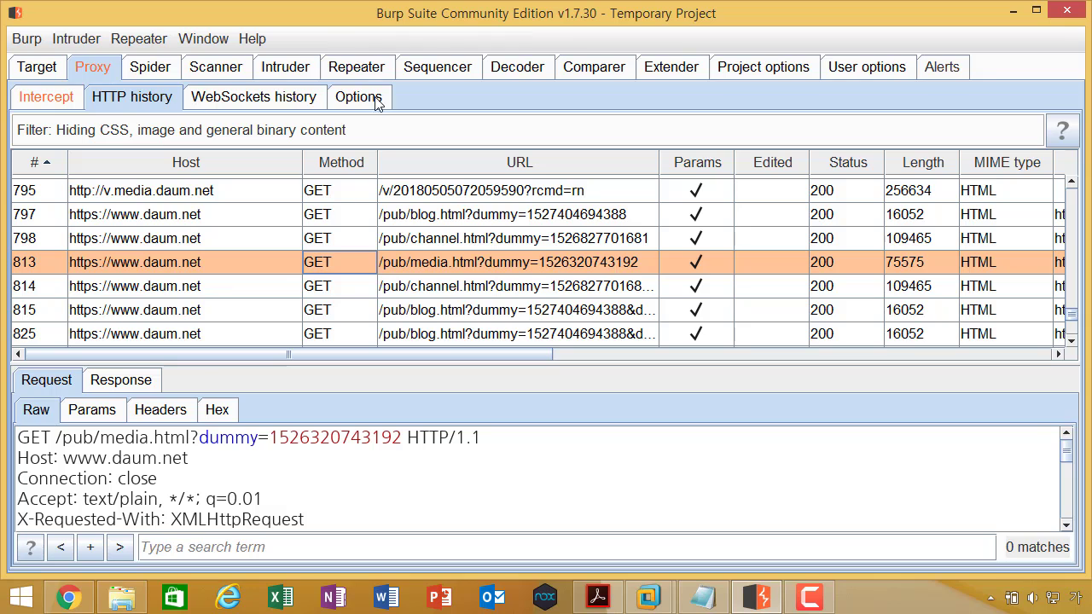
pyautogui.click(41, 107)
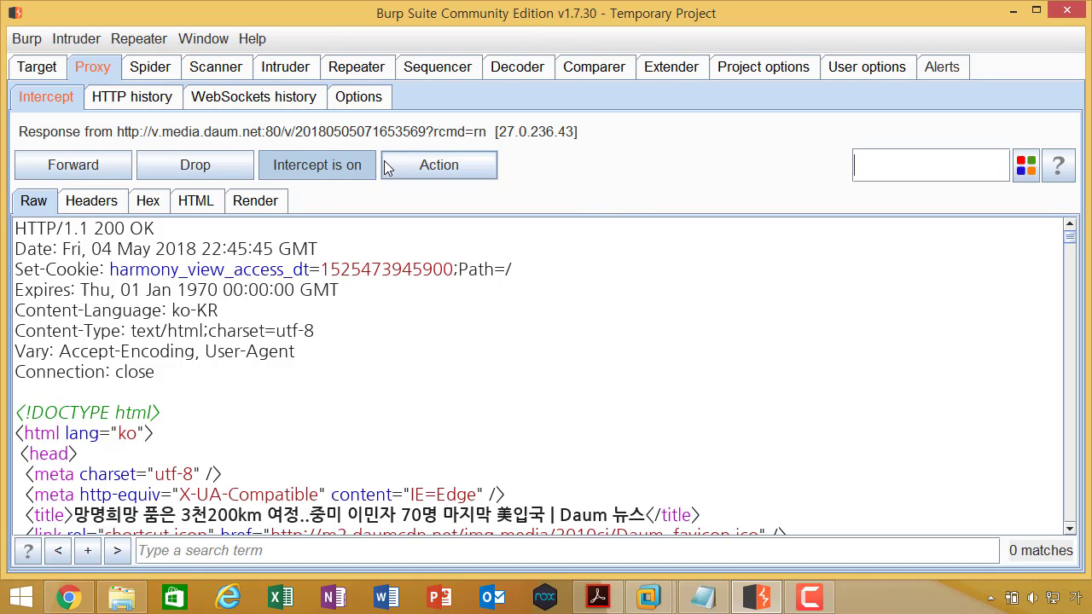
pyautogui.click(358, 165)
pyautogui.click(34, 68)
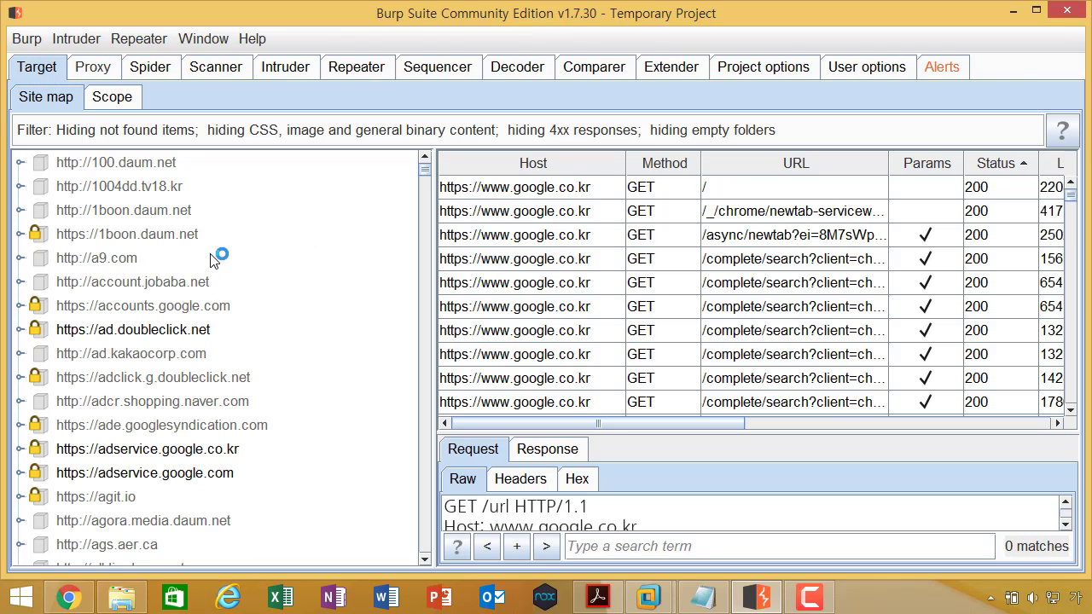
pyautogui.scroll(-10, 233, 250)
pyautogui.scroll(-15, 227, 260)
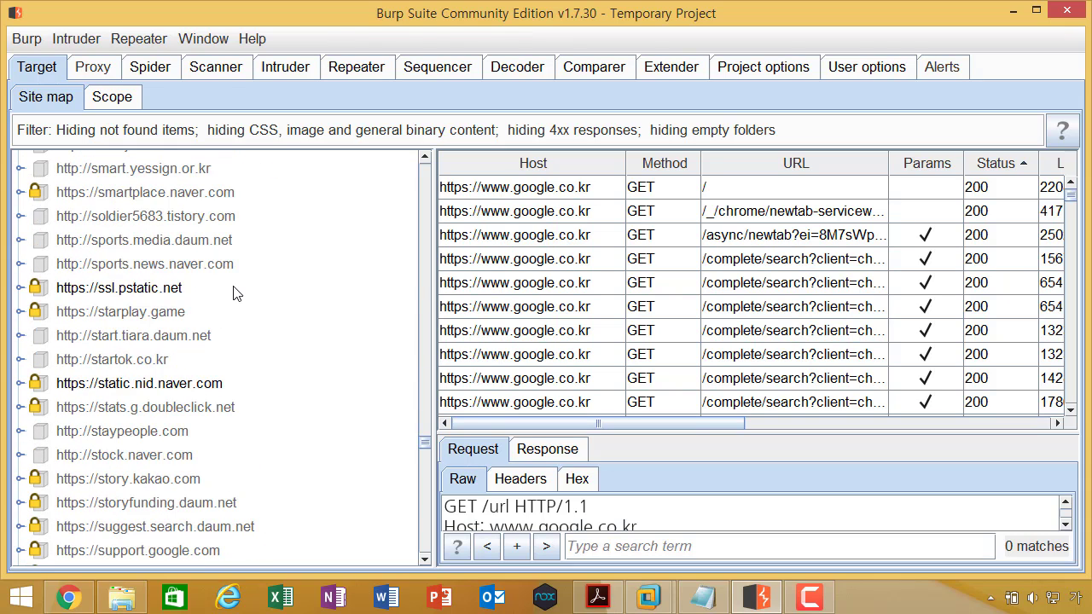
pyautogui.scroll(-7, 234, 290)
pyautogui.scroll(-20, 230, 358)
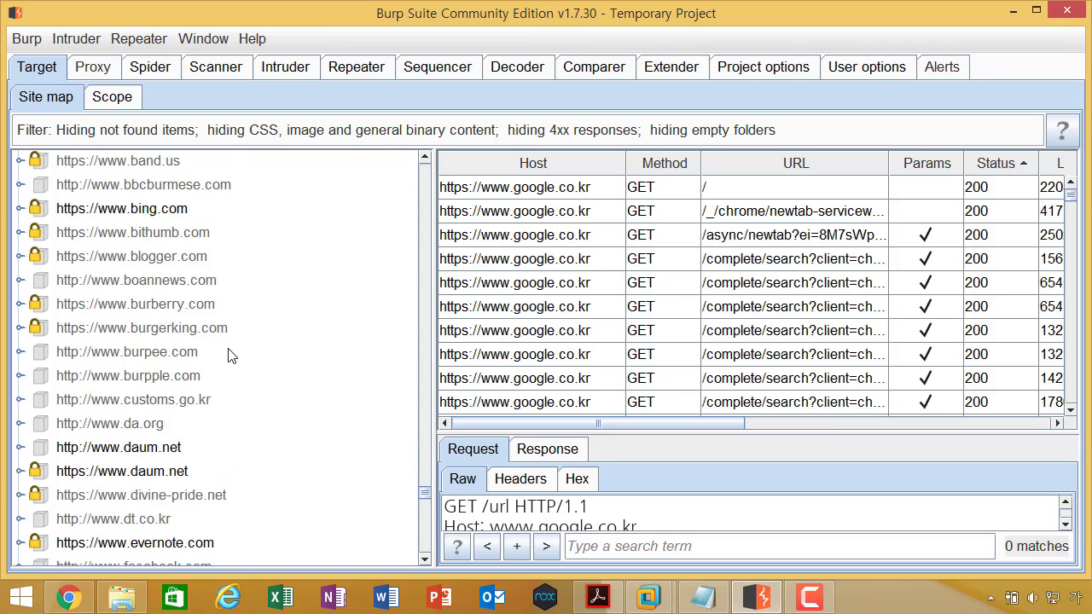
pyautogui.scroll(20, 231, 365)
pyautogui.scroll(20, 230, 367)
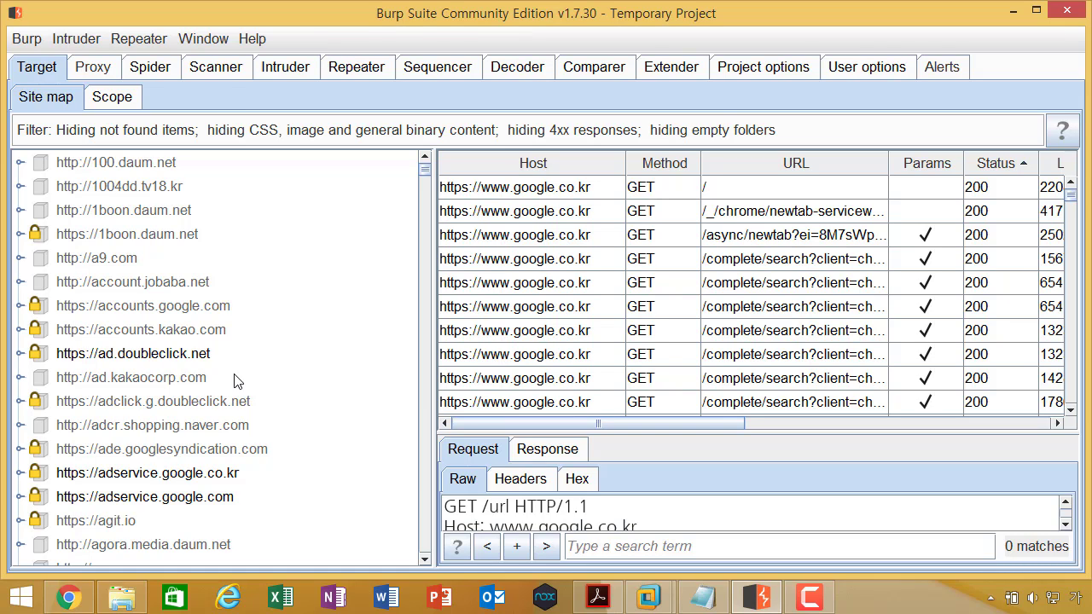
pyautogui.scroll(-4, 237, 381)
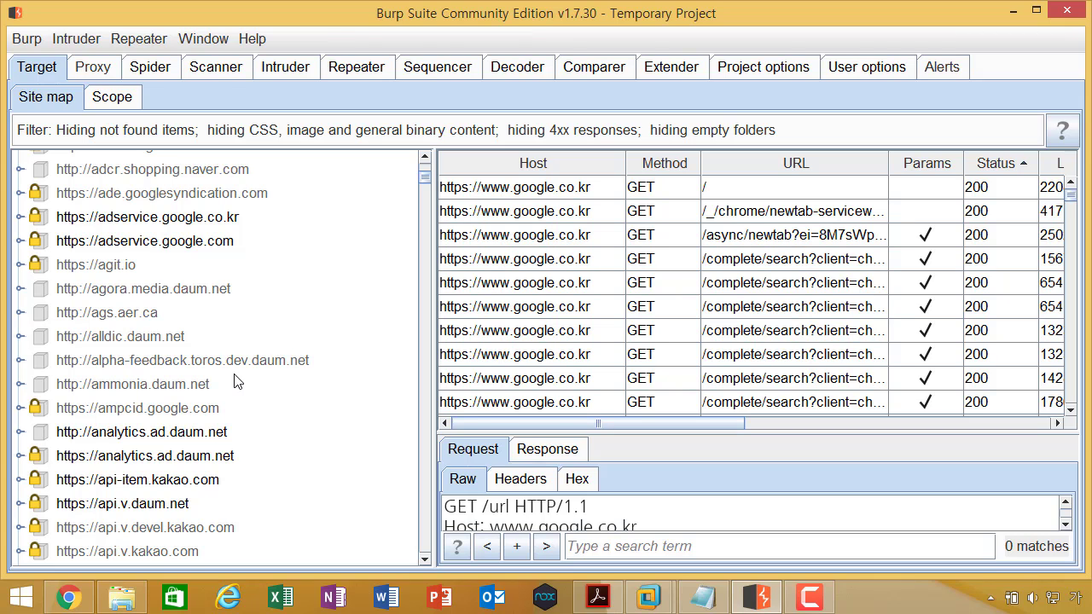
pyautogui.scroll(-20, 331, 326)
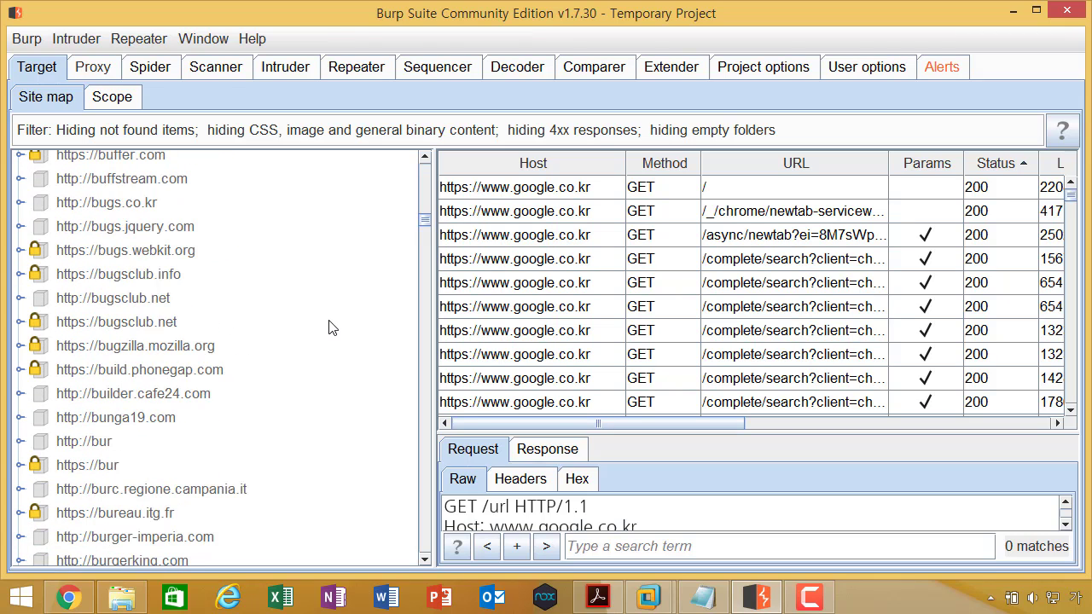
pyautogui.scroll(20, 331, 328)
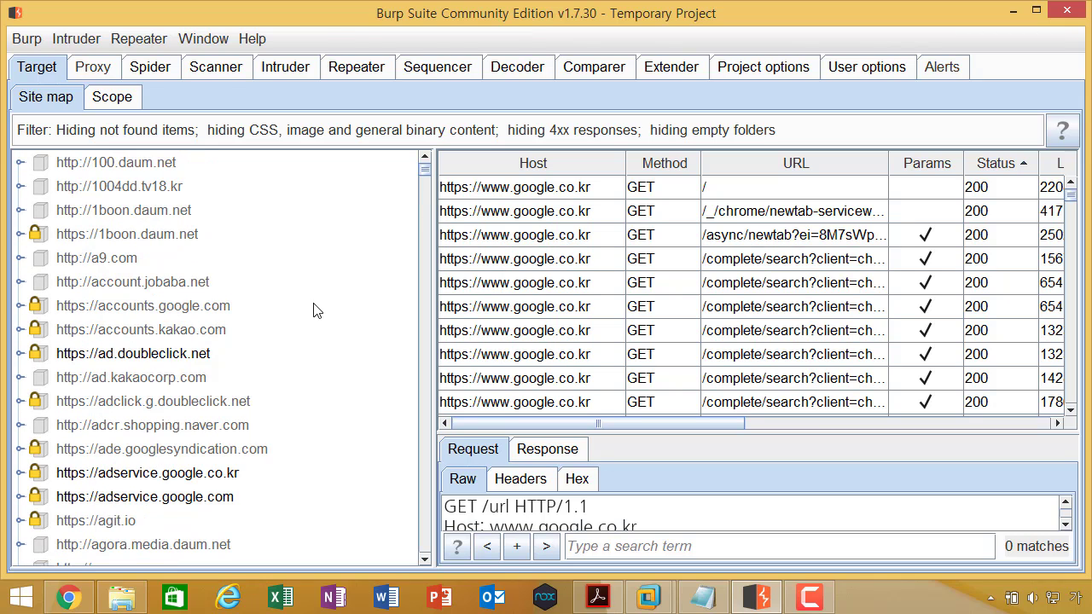
pyautogui.scroll(-20, 324, 308)
pyautogui.scroll(-20, 314, 307)
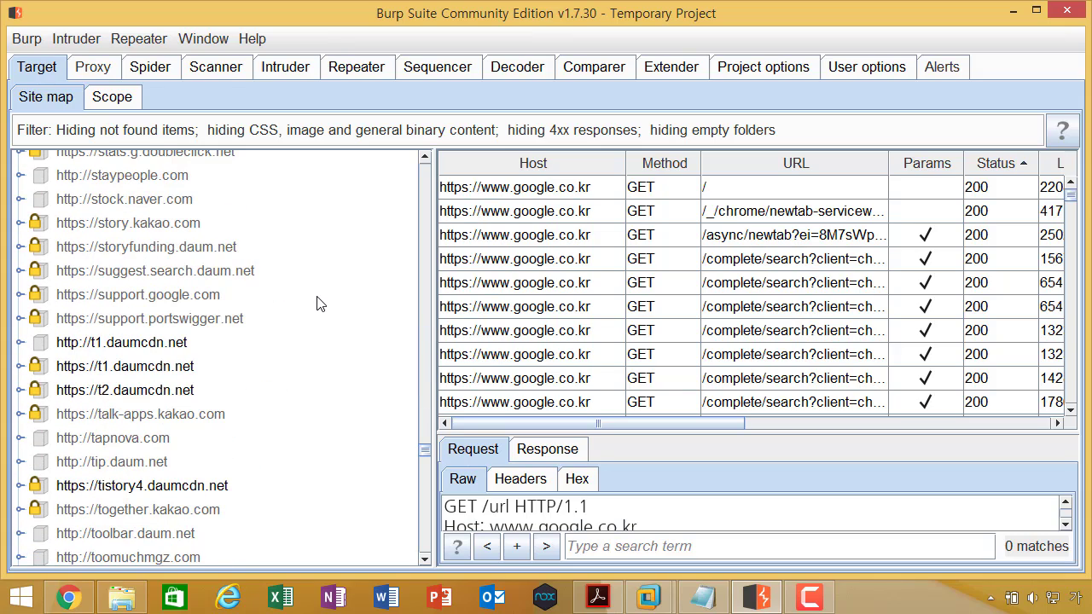
pyautogui.scroll(20, 319, 304)
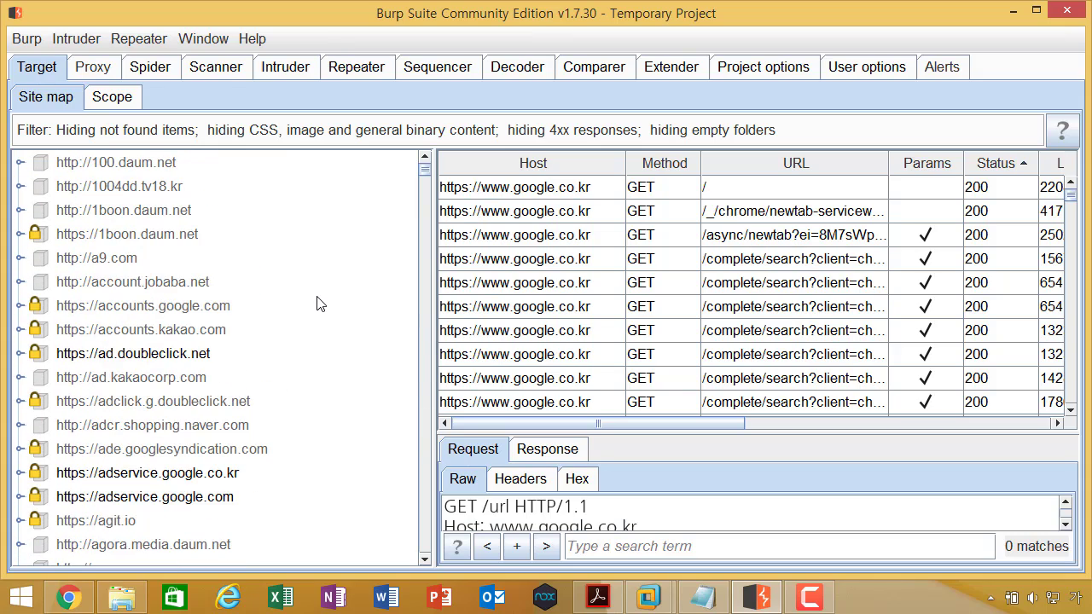
pyautogui.click(144, 185)
pyautogui.rightClick(144, 184)
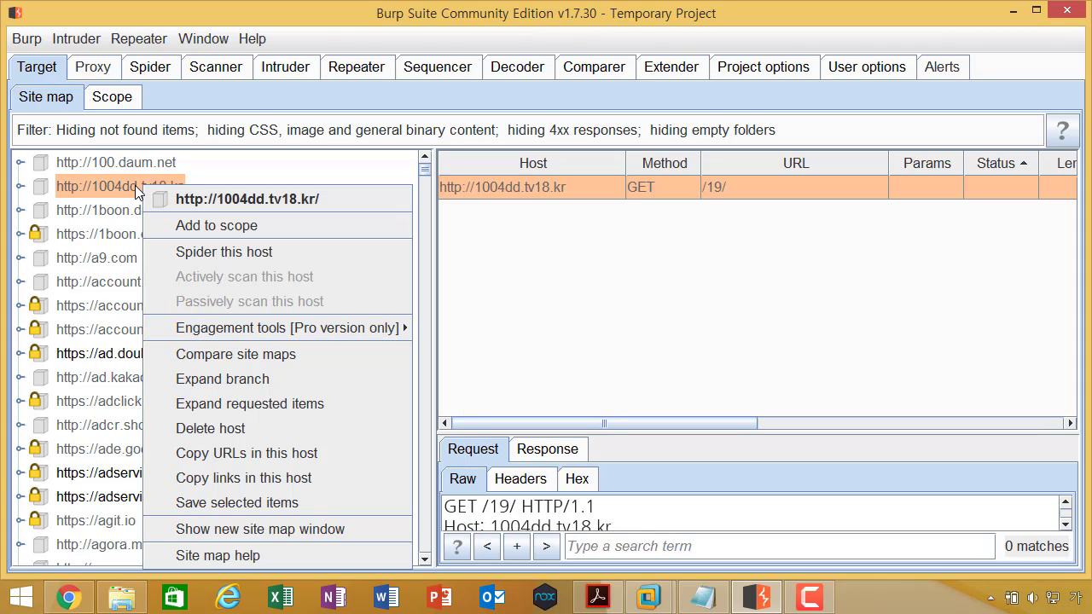
pyautogui.click(120, 189)
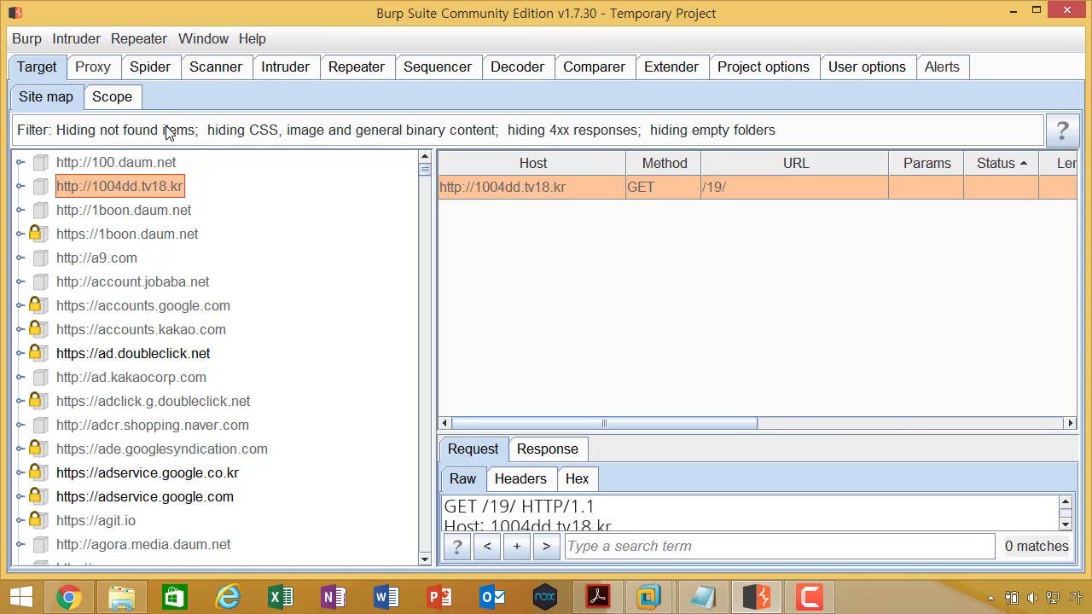
pyautogui.click(111, 74)
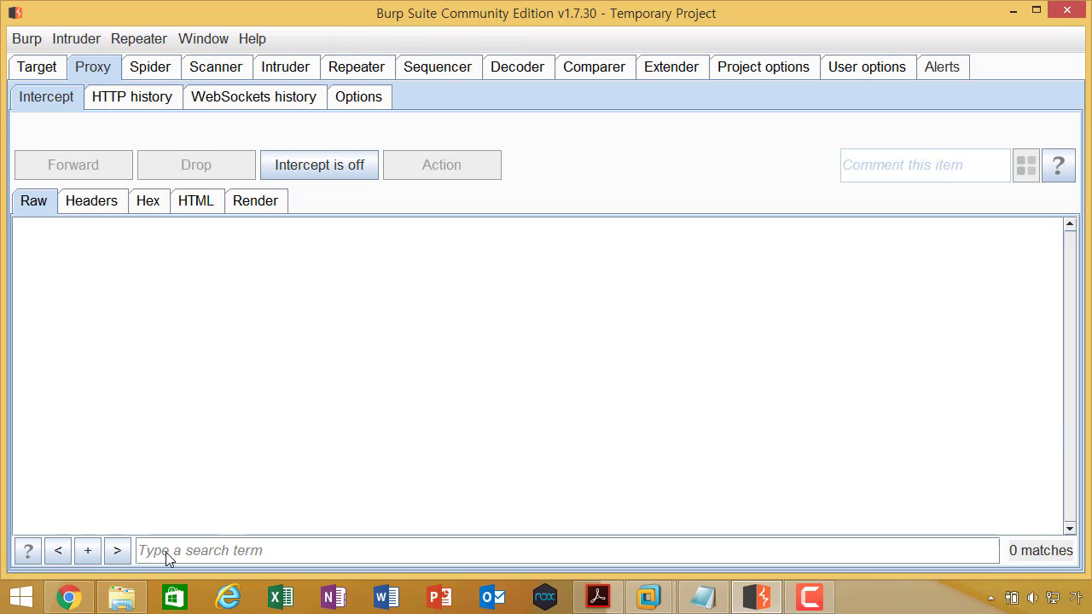
pyautogui.click(68, 597)
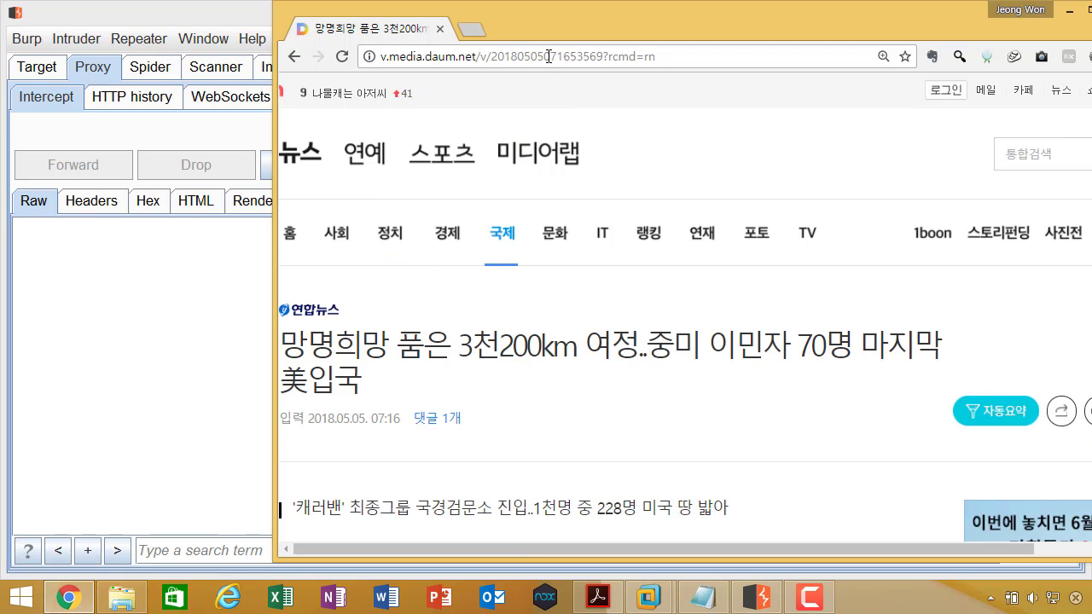
pyautogui.moveTo(548, 57); pyautogui.dragTo(638, 60)
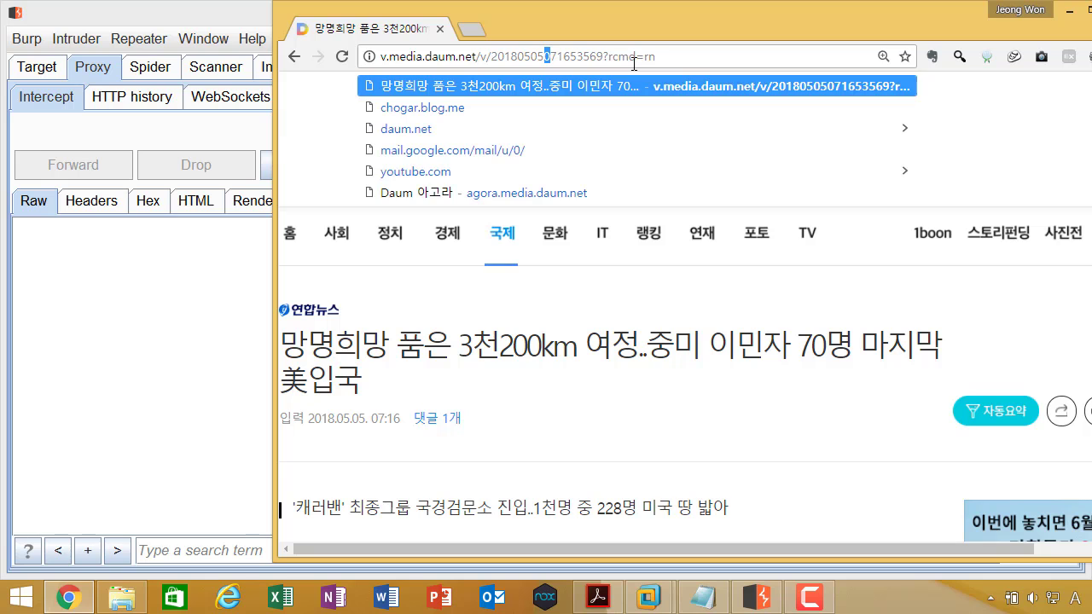
pyautogui.hotkey('ctrl', 'a')
pyautogui.write('www.in')
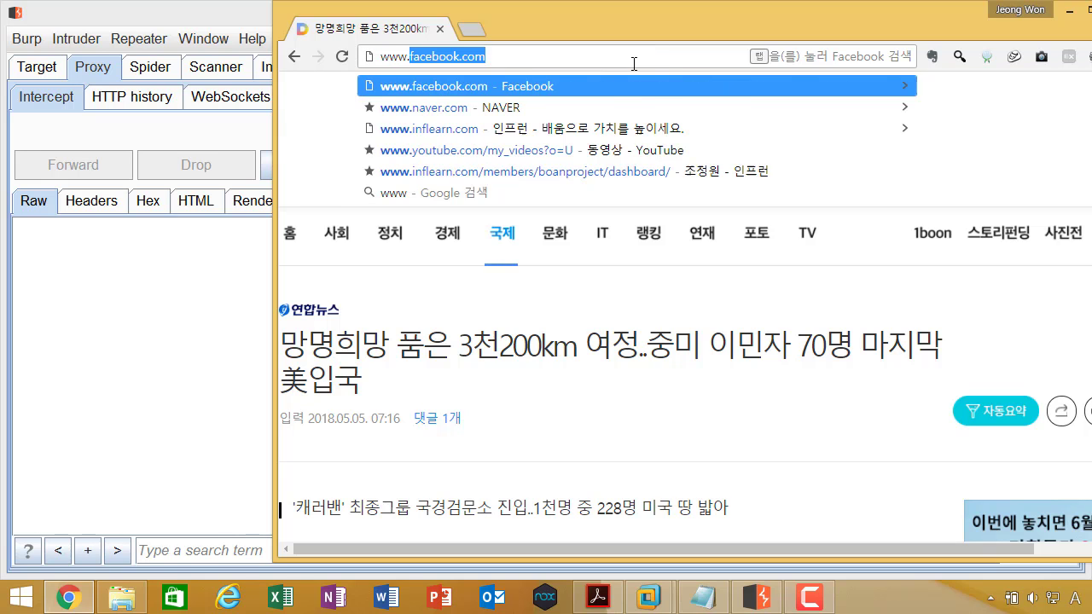
pyautogui.press('Return')
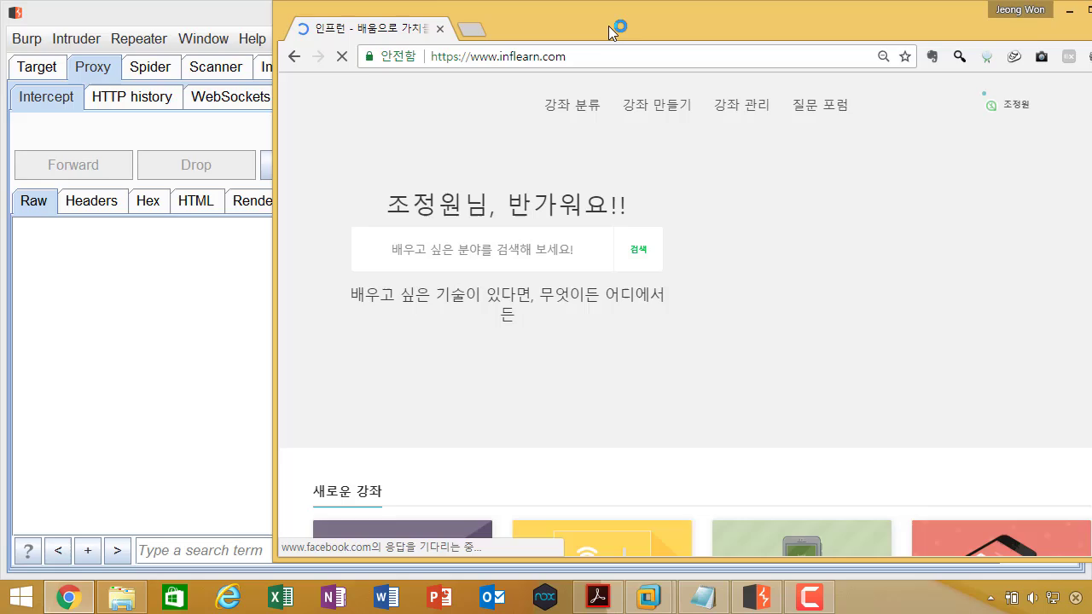
pyautogui.doubleClick(609, 25)
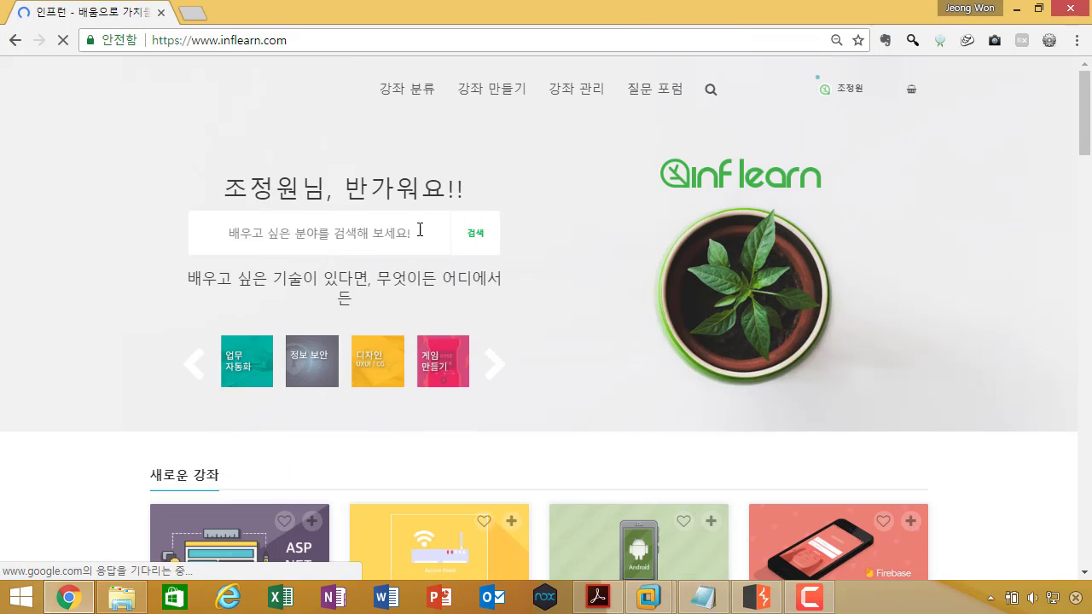
# Step: Search the Inflearn courses for 보안프로젝트
pyautogui.press('Hangul')
pyautogui.write('보안프롷')
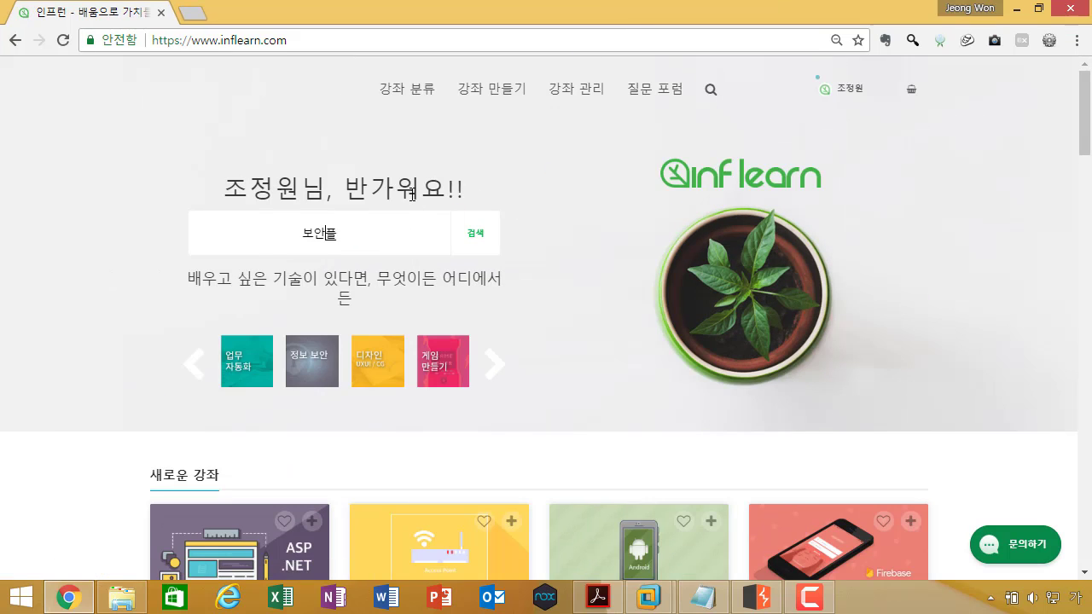
pyautogui.write('젝트')
pyautogui.press('Return')
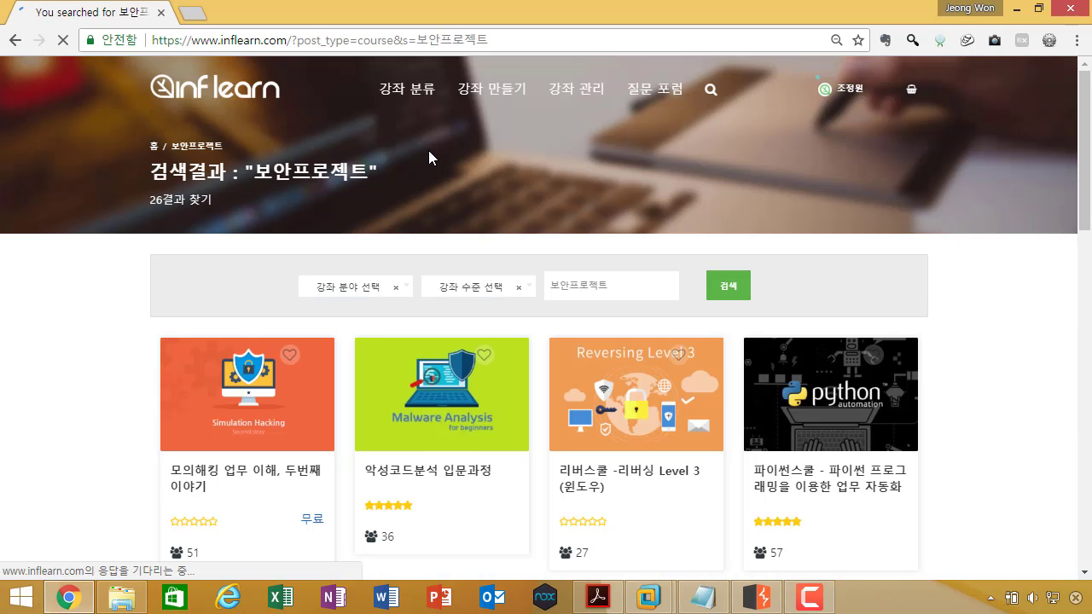
# Step: Look through the search results for the course 비박스를 활용한 웹 모의해킹 완벽 실습 and highlight its title
pyautogui.scroll(-3, 429, 151)
pyautogui.scroll(-4, 429, 151)
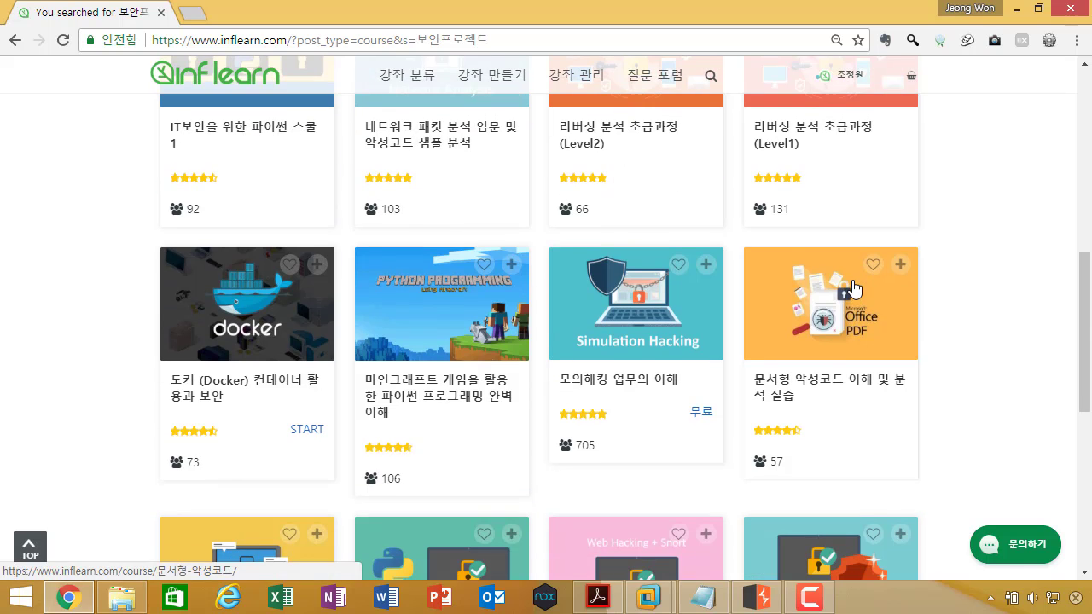
pyautogui.scroll(-3, 857, 289)
pyautogui.scroll(-1, 855, 291)
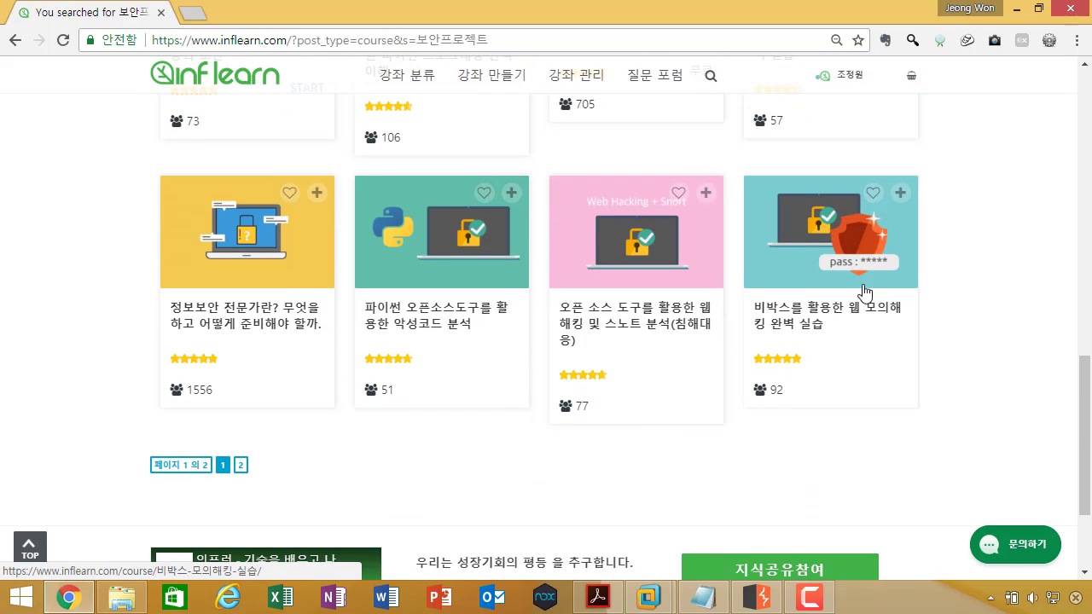
pyautogui.moveTo(844, 334); pyautogui.dragTo(749, 302)
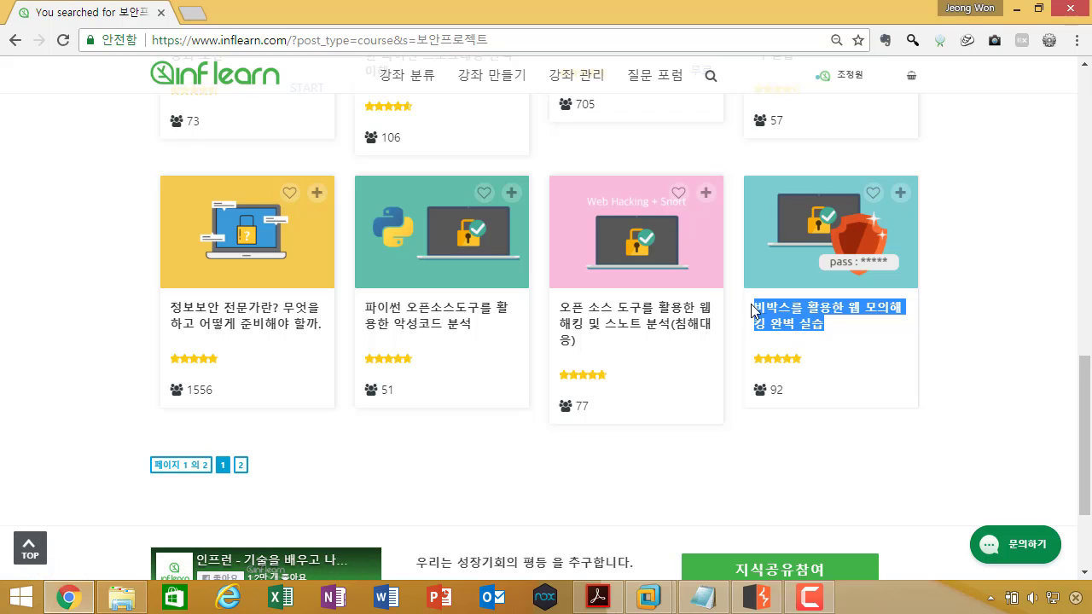
pyautogui.moveTo(852, 337); pyautogui.dragTo(749, 305)
pyautogui.scroll(1, 868, 338)
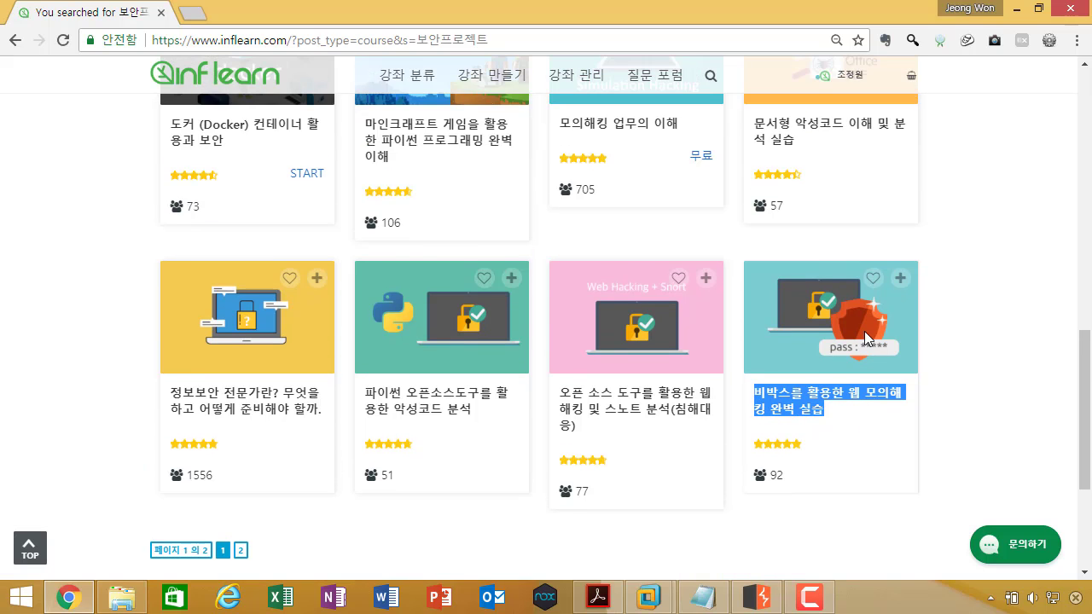
pyautogui.click(855, 420)
pyautogui.moveTo(850, 413); pyautogui.dragTo(751, 390)
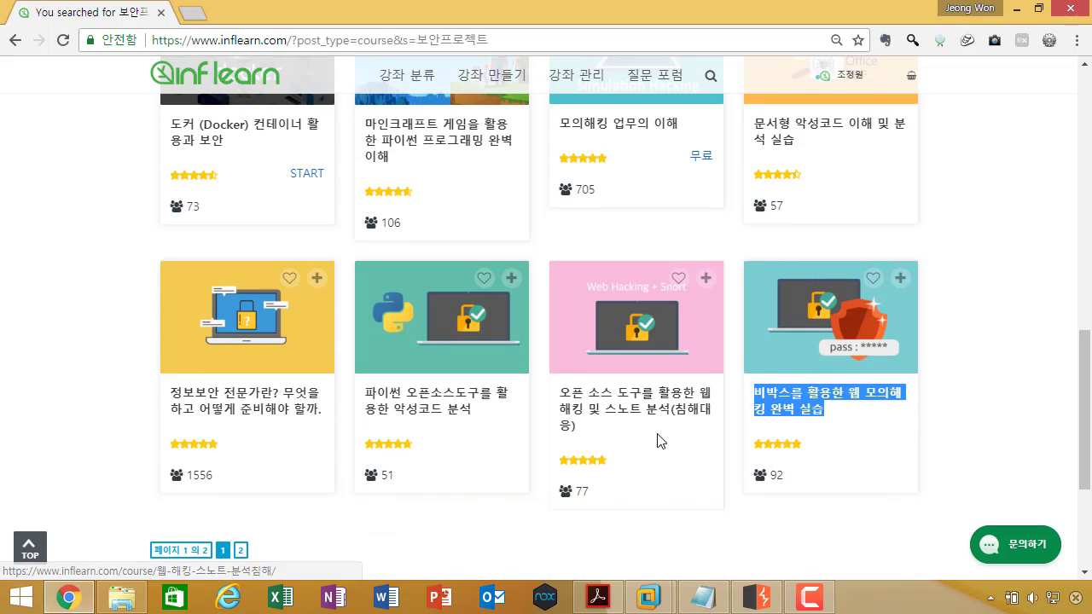
# Step: Point out the open-source web hacking and Snort analysis course, and look back over the other results up to the first row
pyautogui.moveTo(658, 440); pyautogui.dragTo(560, 393)
pyautogui.click(622, 437)
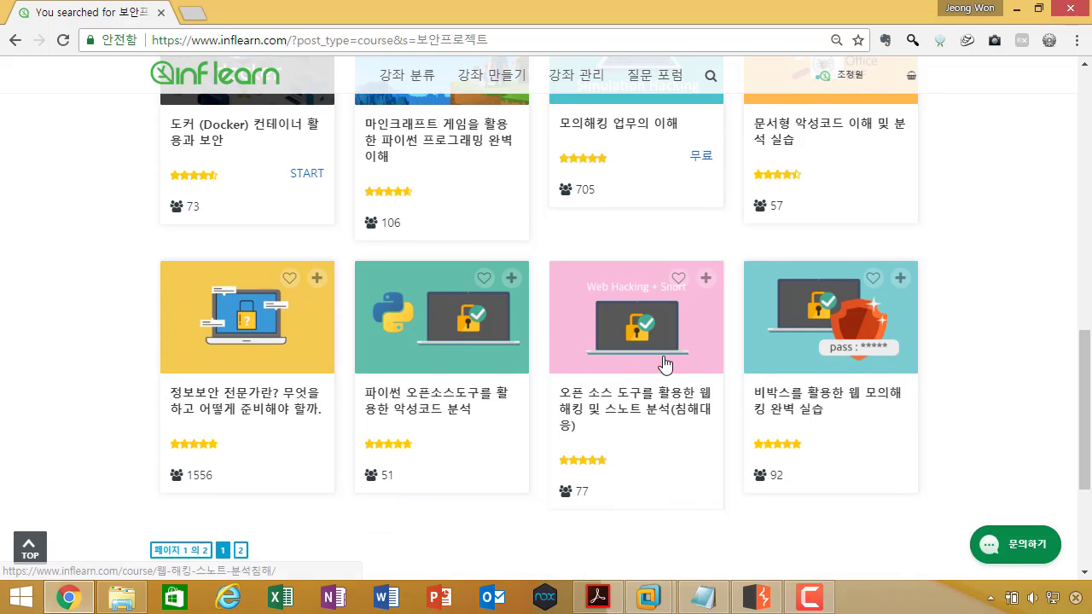
pyautogui.scroll(-2, 665, 364)
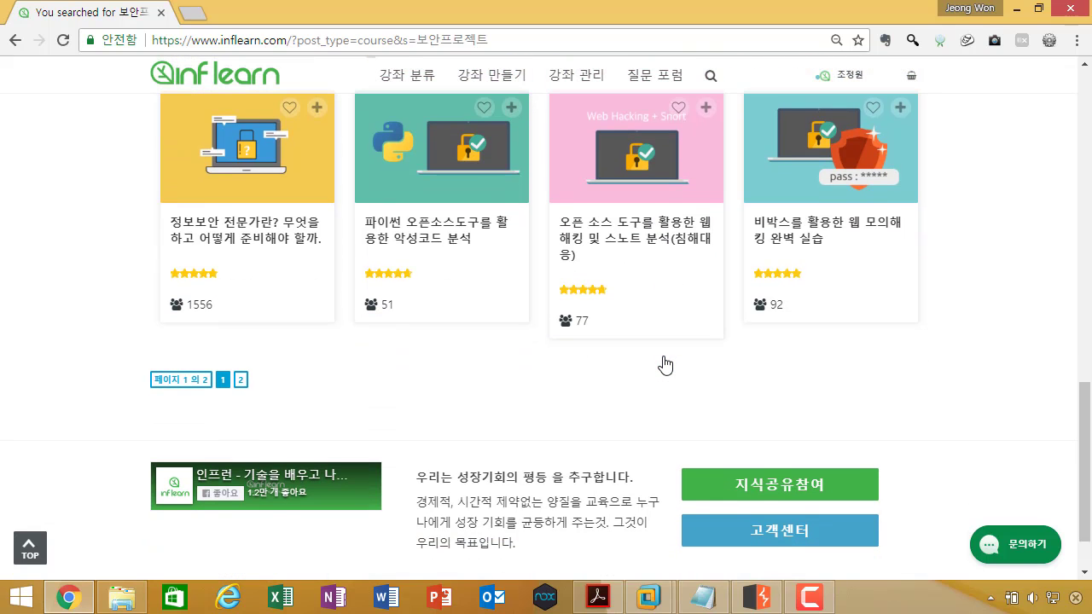
pyautogui.scroll(3, 666, 365)
pyautogui.scroll(2, 665, 364)
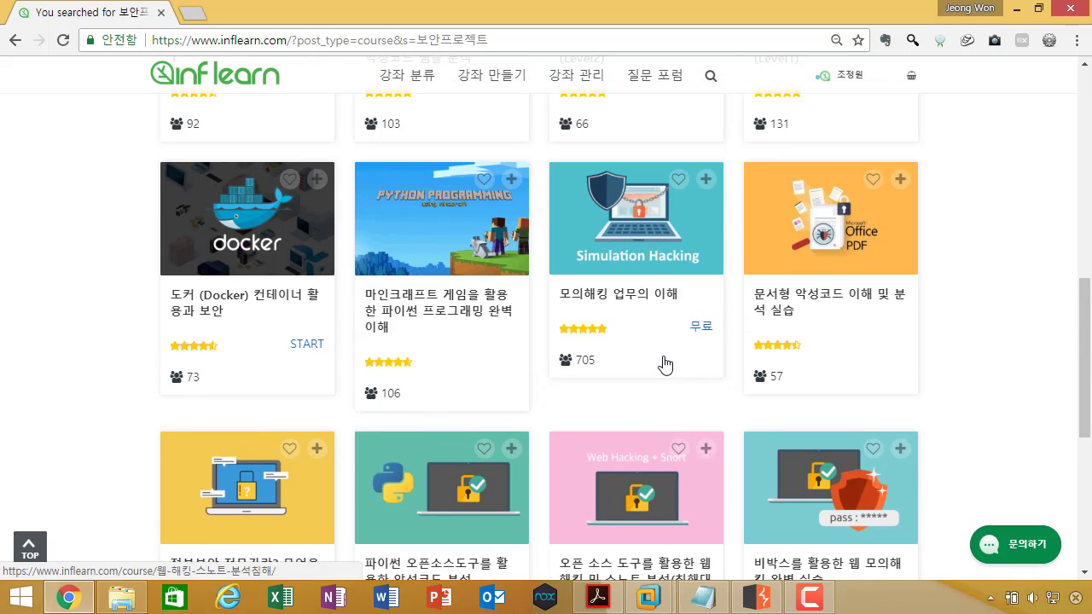
pyautogui.scroll(8, 666, 365)
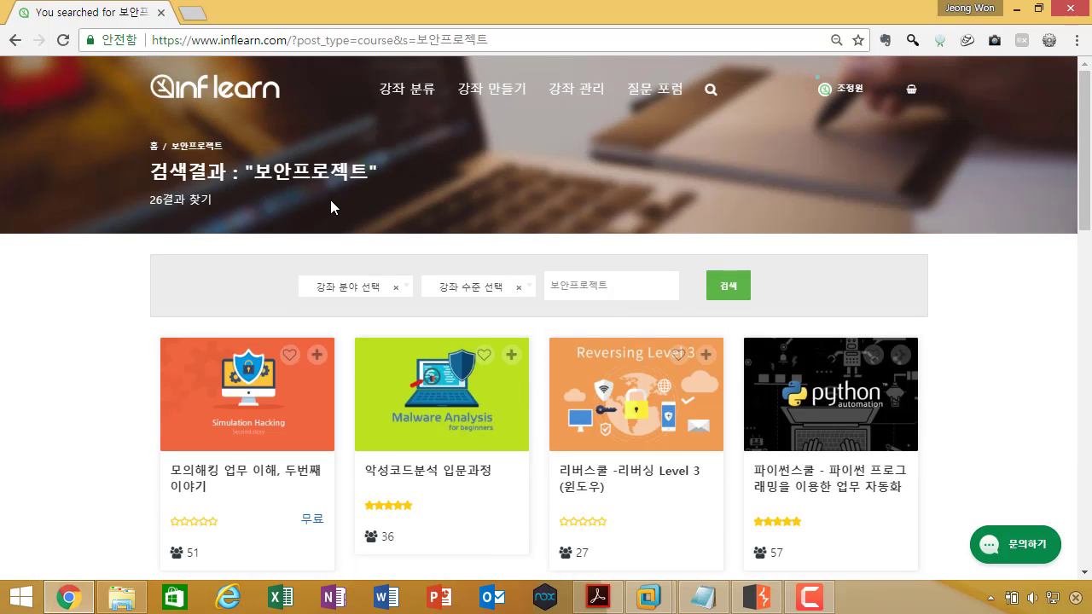
# Step: Go back to the Inflearn home page, glance at its new courses and minimize the browser to return to Burp Suite
pyautogui.click(14, 40)
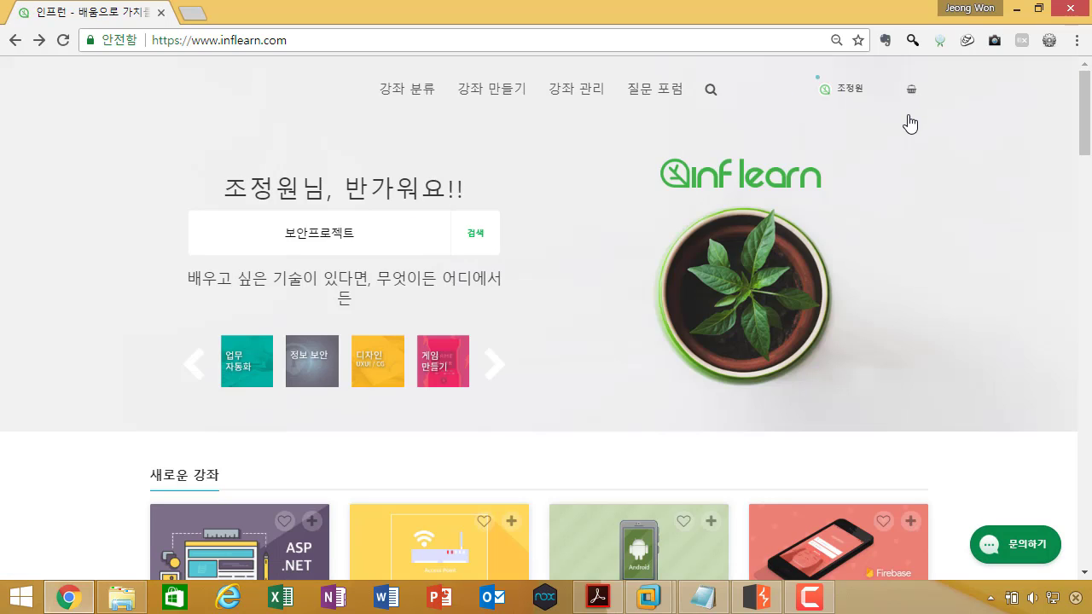
pyautogui.scroll(-3, 909, 123)
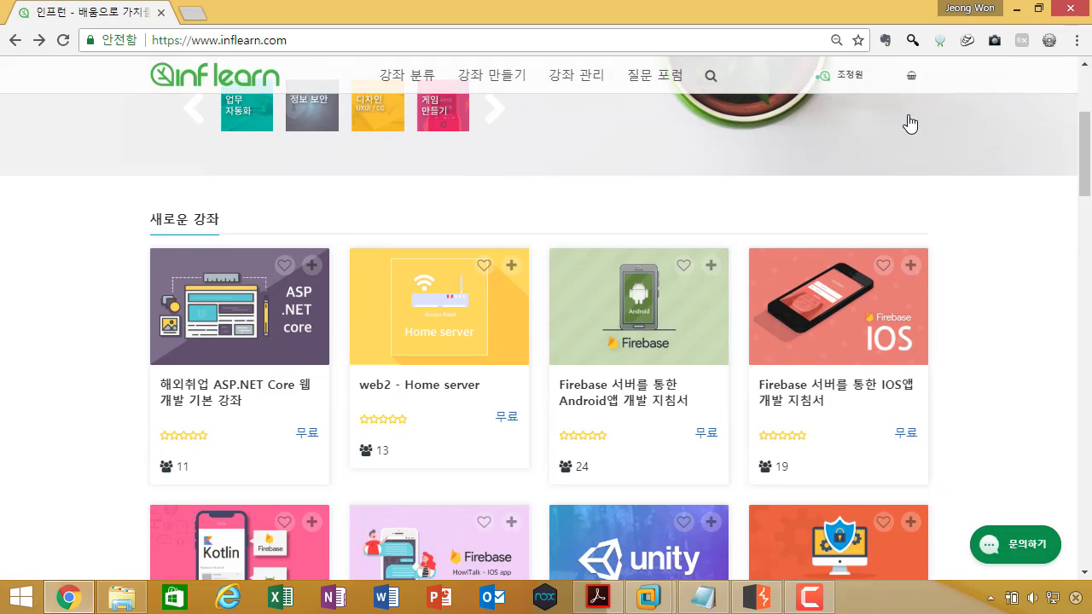
pyautogui.click(1015, 10)
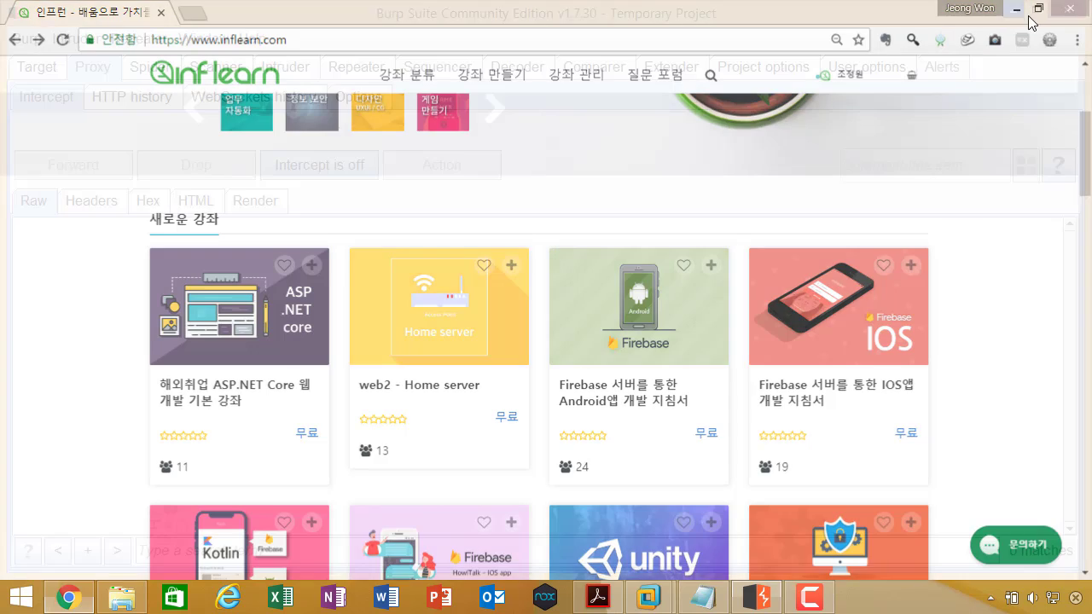